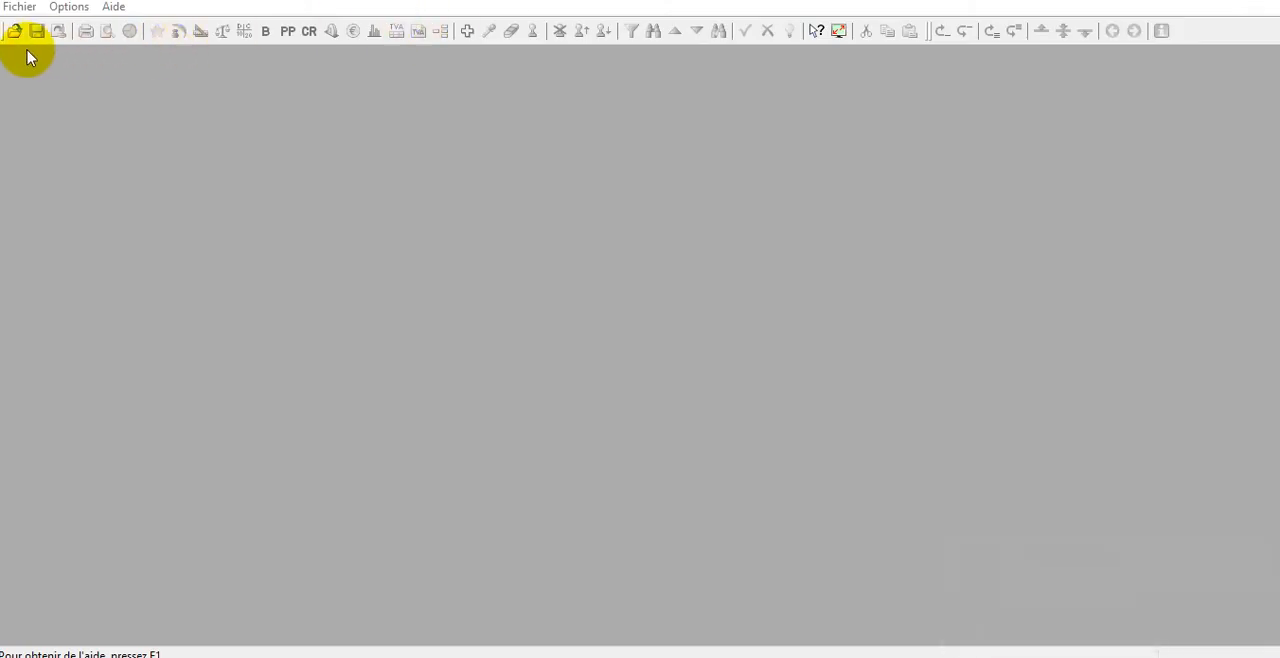
# Start a new accounting file from scratch, based on the French "Plan comptable PME pour écoles (multilingue)" chart of accounts.
pyautogui.click(19, 7)
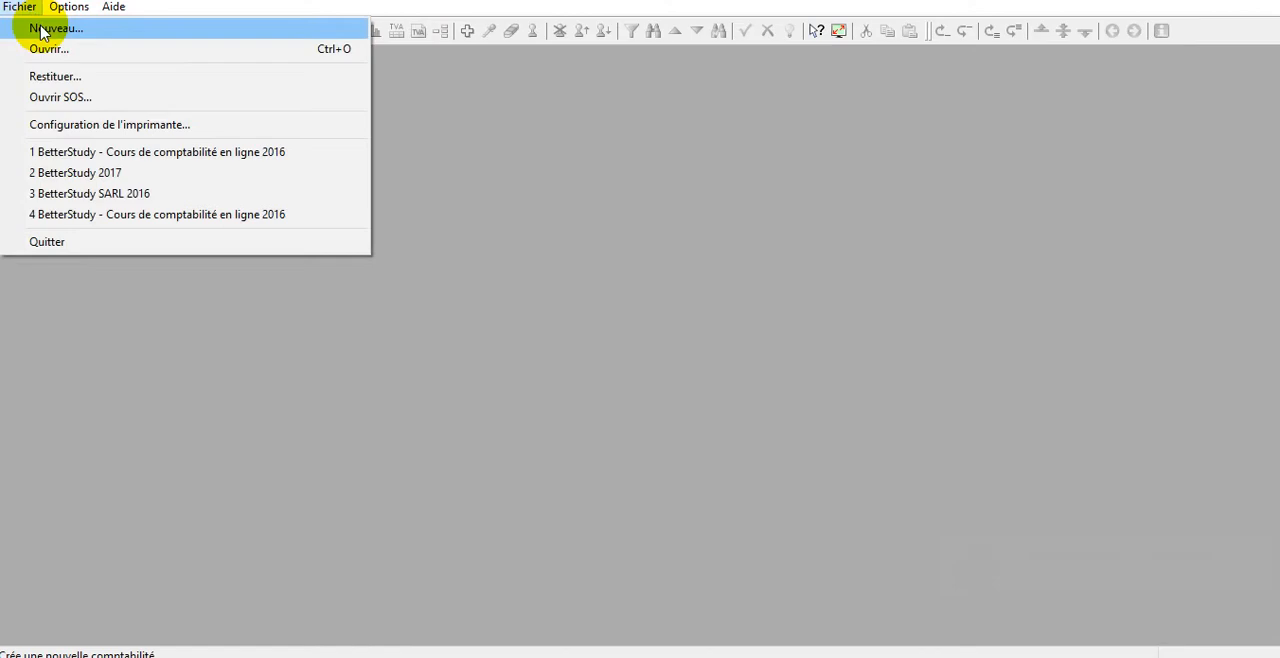
pyautogui.click(42, 30)
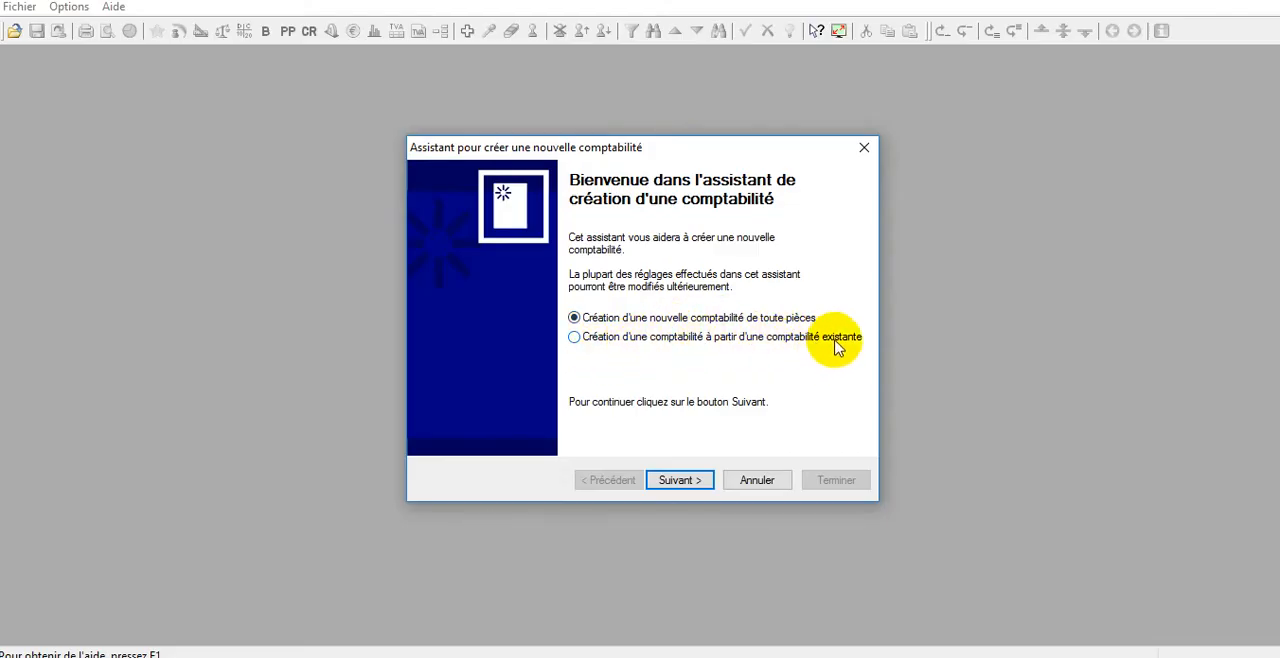
pyautogui.click(680, 482)
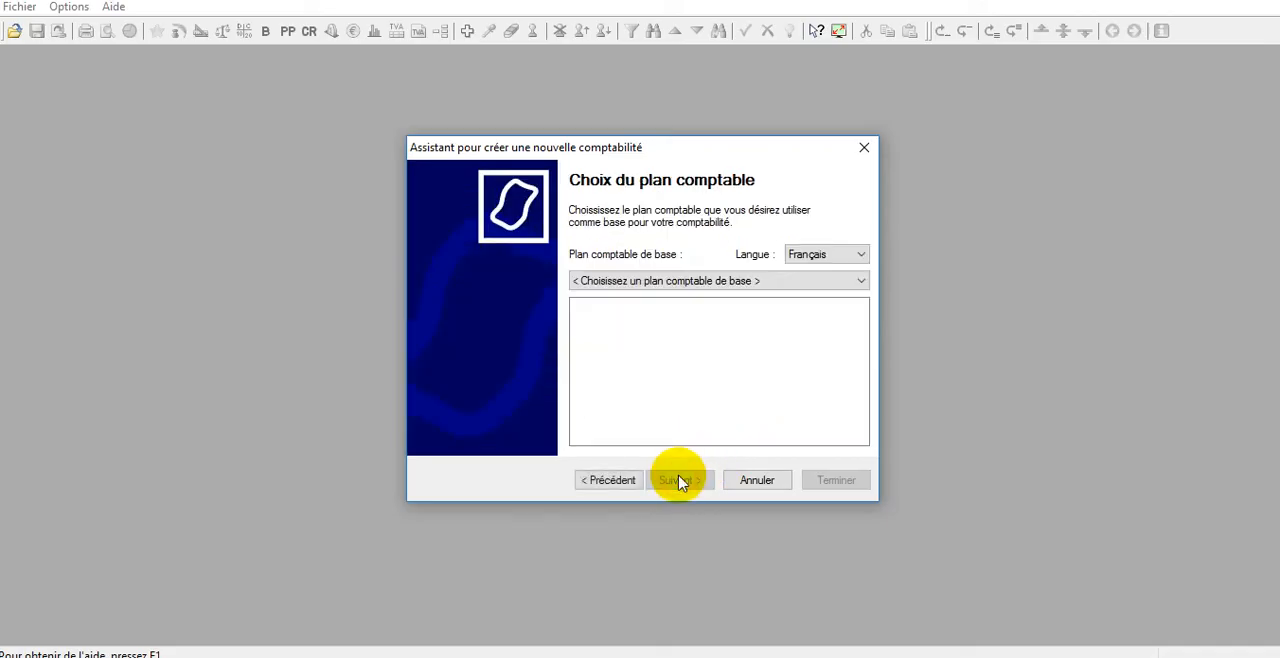
pyautogui.click(687, 284)
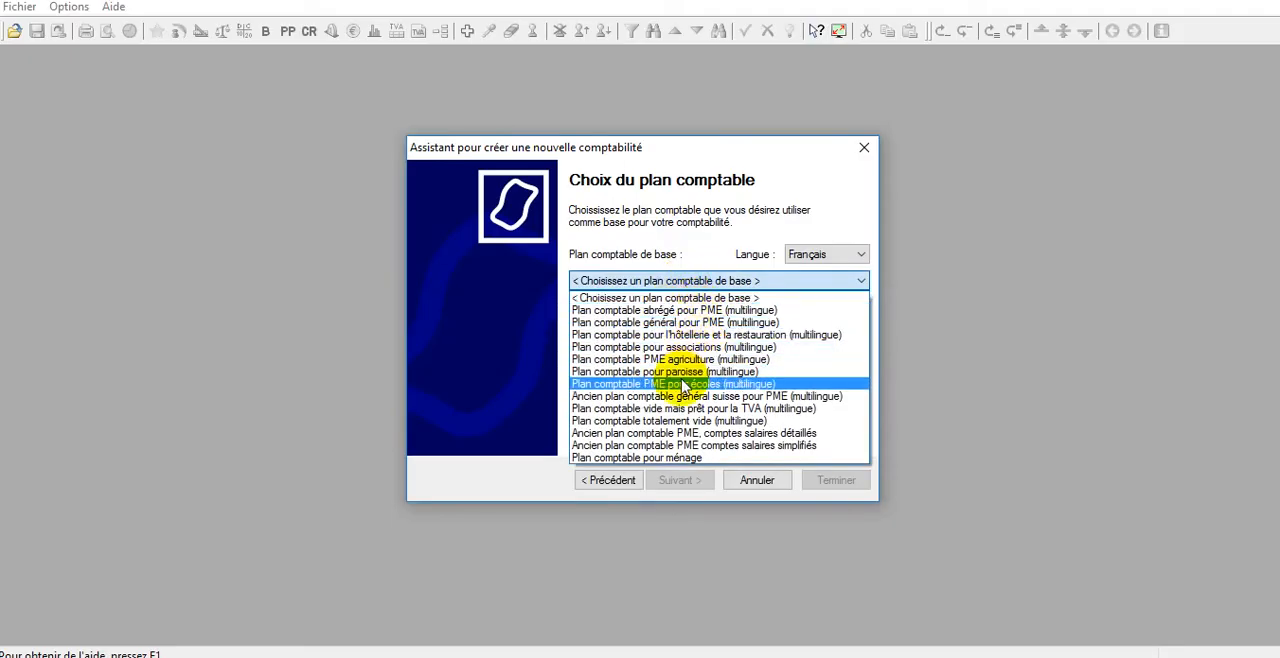
pyautogui.click(778, 385)
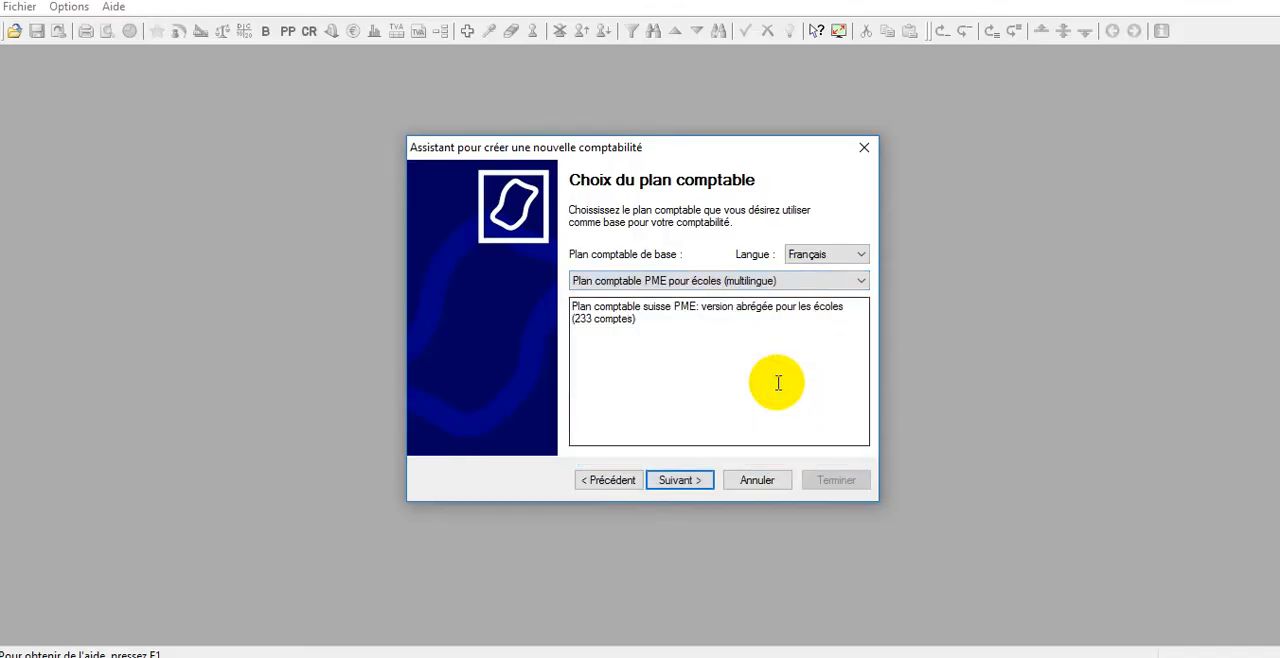
pyautogui.click(852, 254)
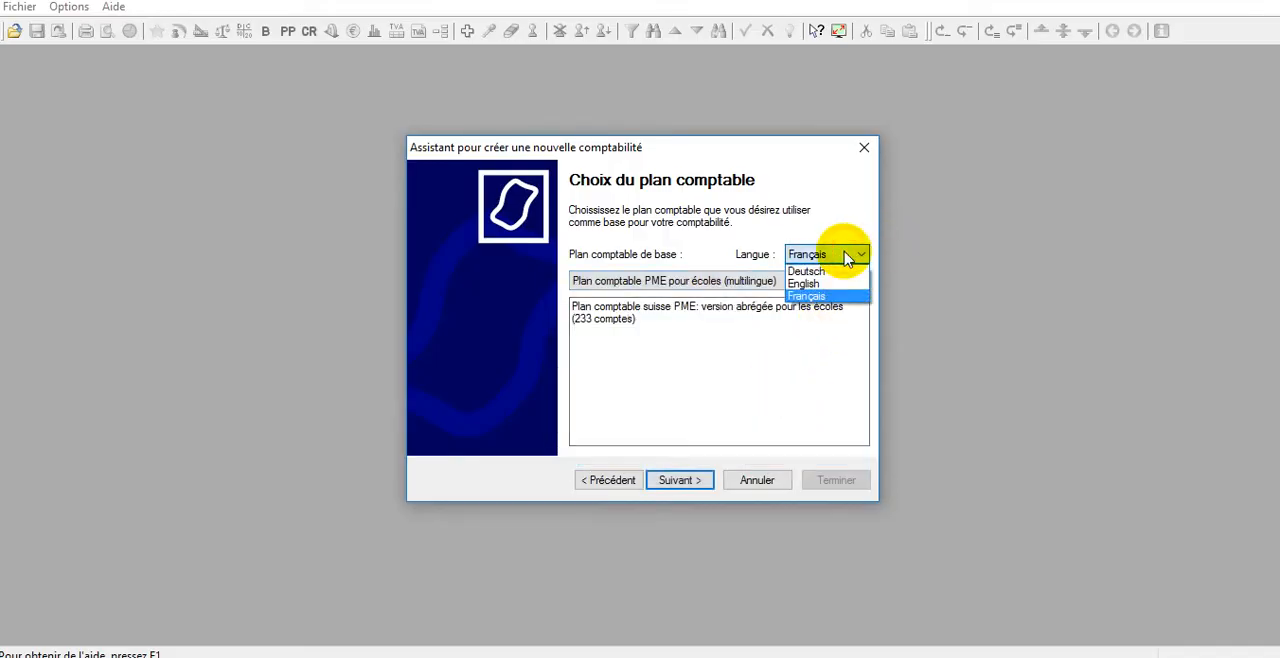
pyautogui.click(840, 260)
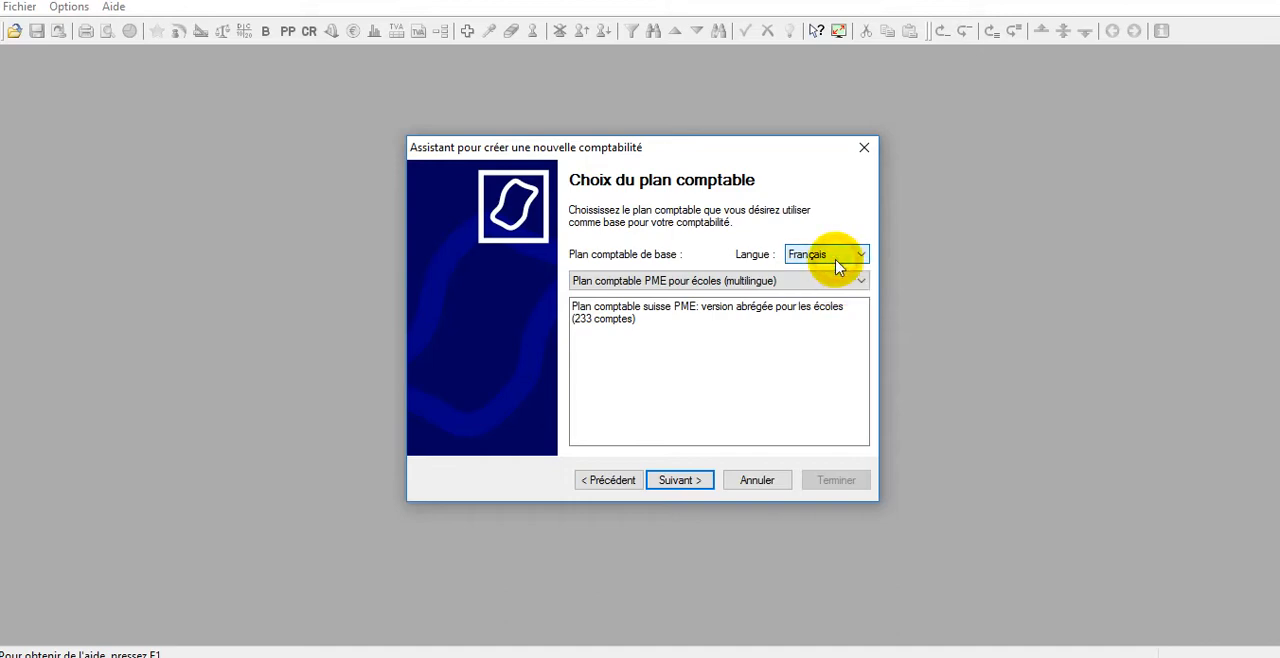
pyautogui.click(680, 480)
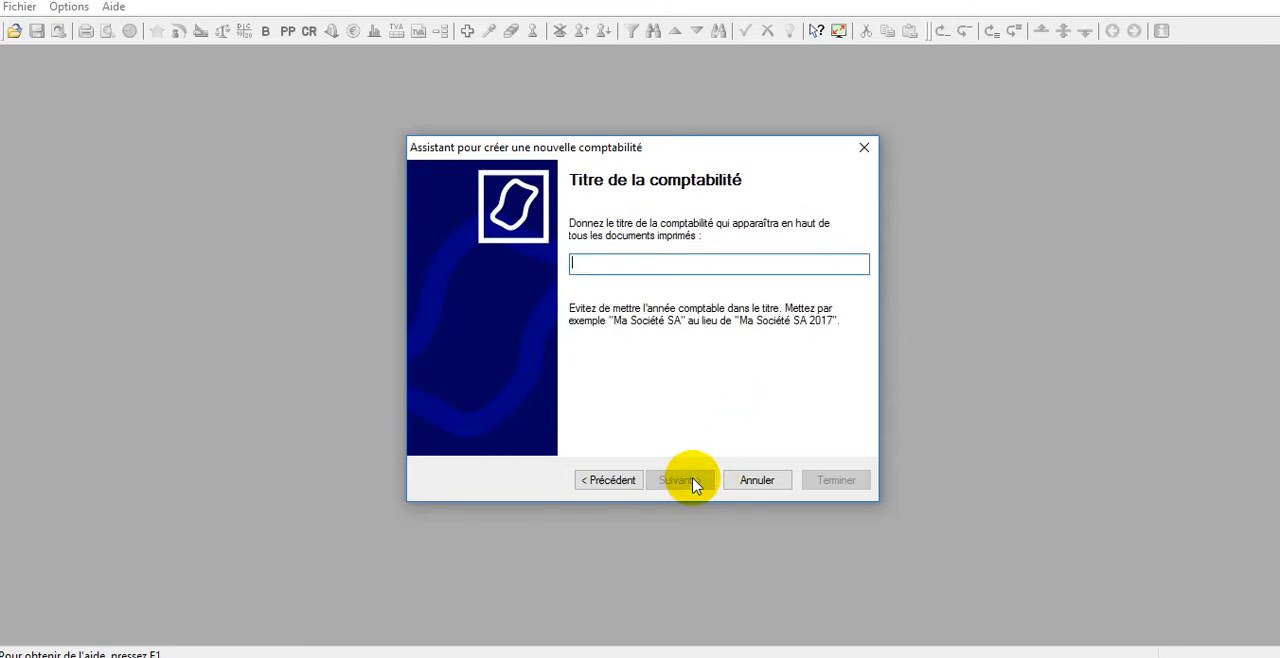
# Title the accounting file "BetterStudy - Cours de comptabilité en ligne".
pyautogui.write('BetterSt')
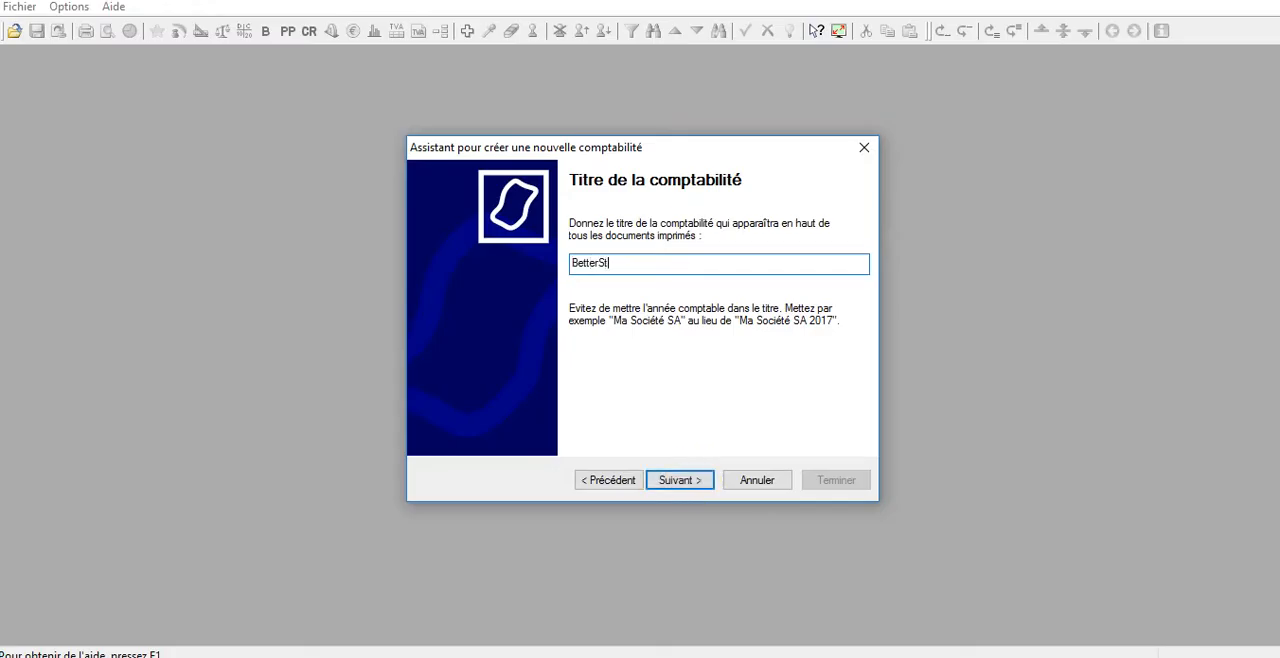
pyautogui.write('udy - Cours de cmopta')
pyautogui.write('omptabilité en ligne')
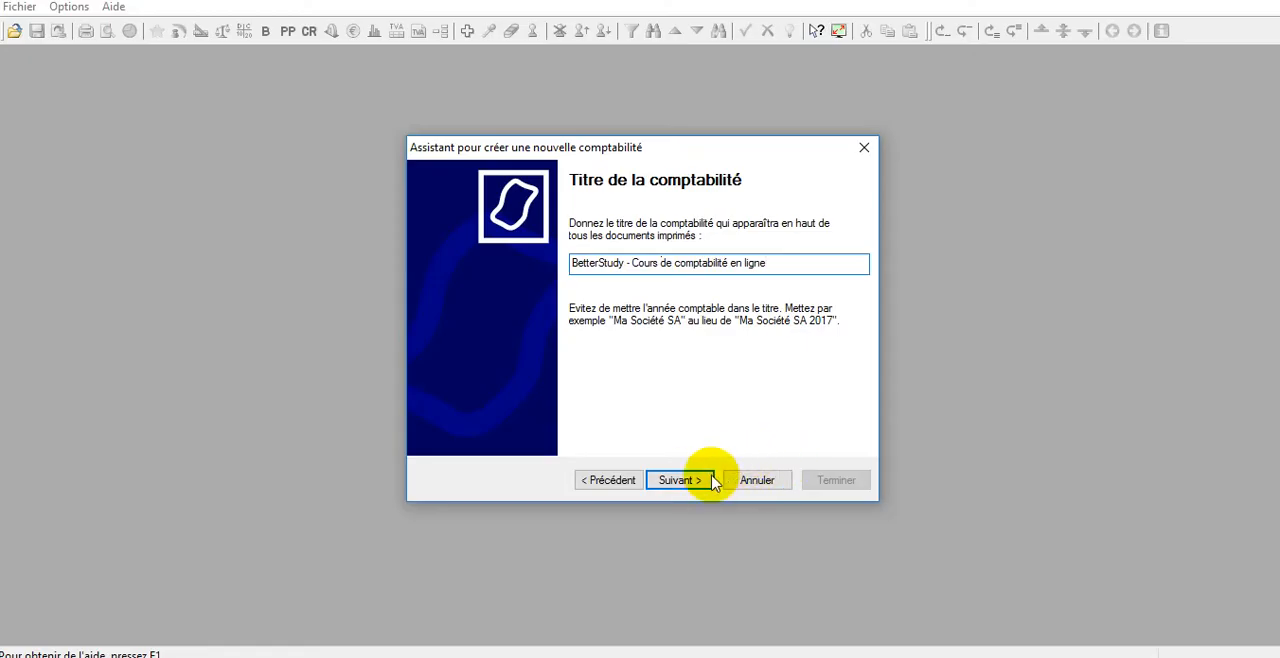
pyautogui.click(679, 486)
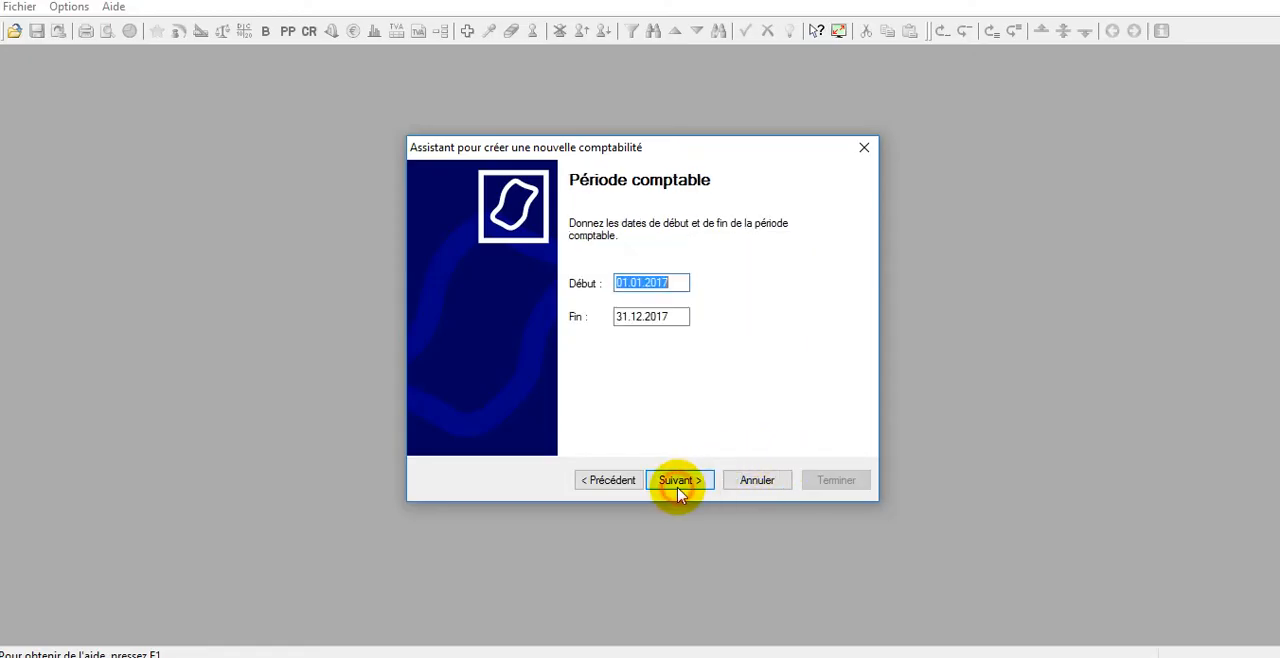
# Set the accounting period to run from 01.01.2016 to 31.12.2016.
pyautogui.click(680, 284)
pyautogui.press('BackSpace')
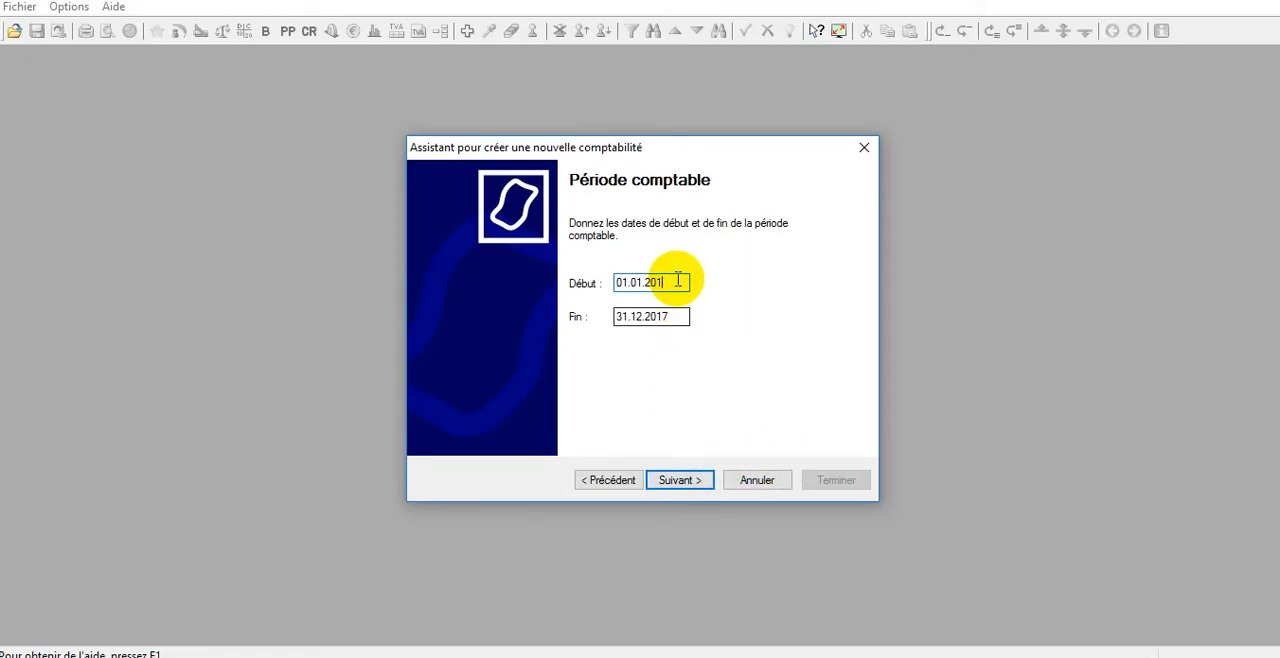
pyautogui.write('6')
pyautogui.click(678, 316)
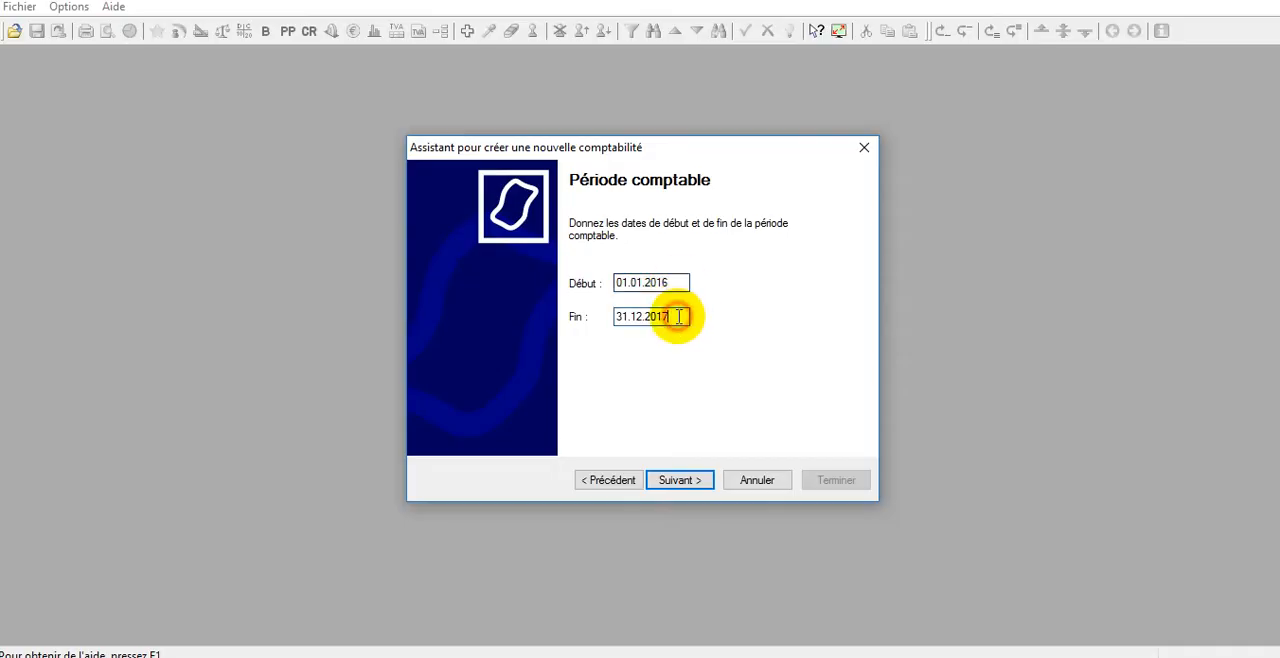
pyautogui.press('BackSpace')
pyautogui.write('6')
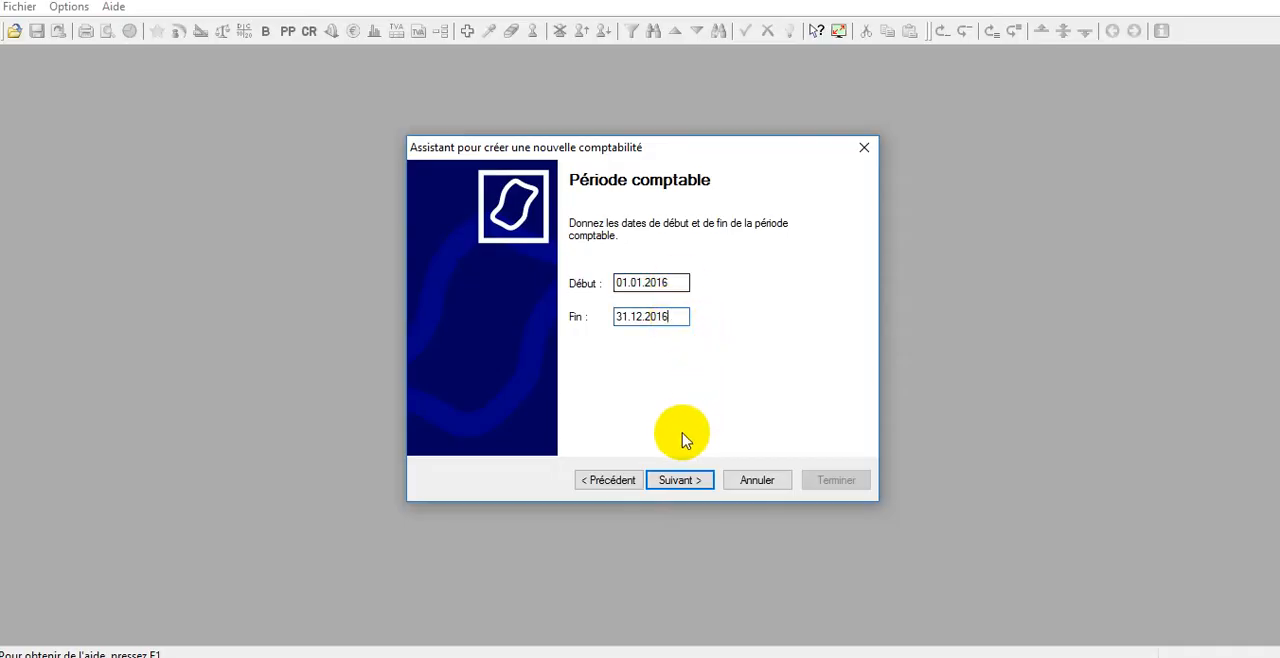
pyautogui.click(662, 482)
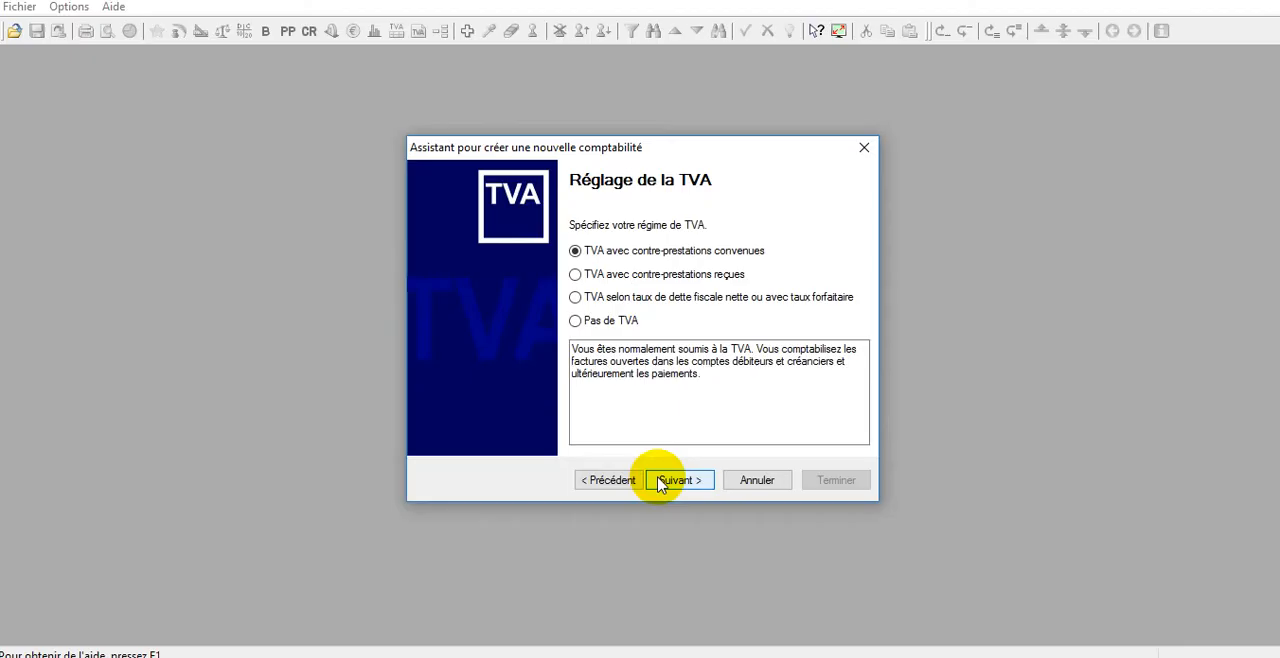
# Choose the "Pas de TVA" VAT regime and continue without analytical accounting.
pyautogui.click(603, 325)
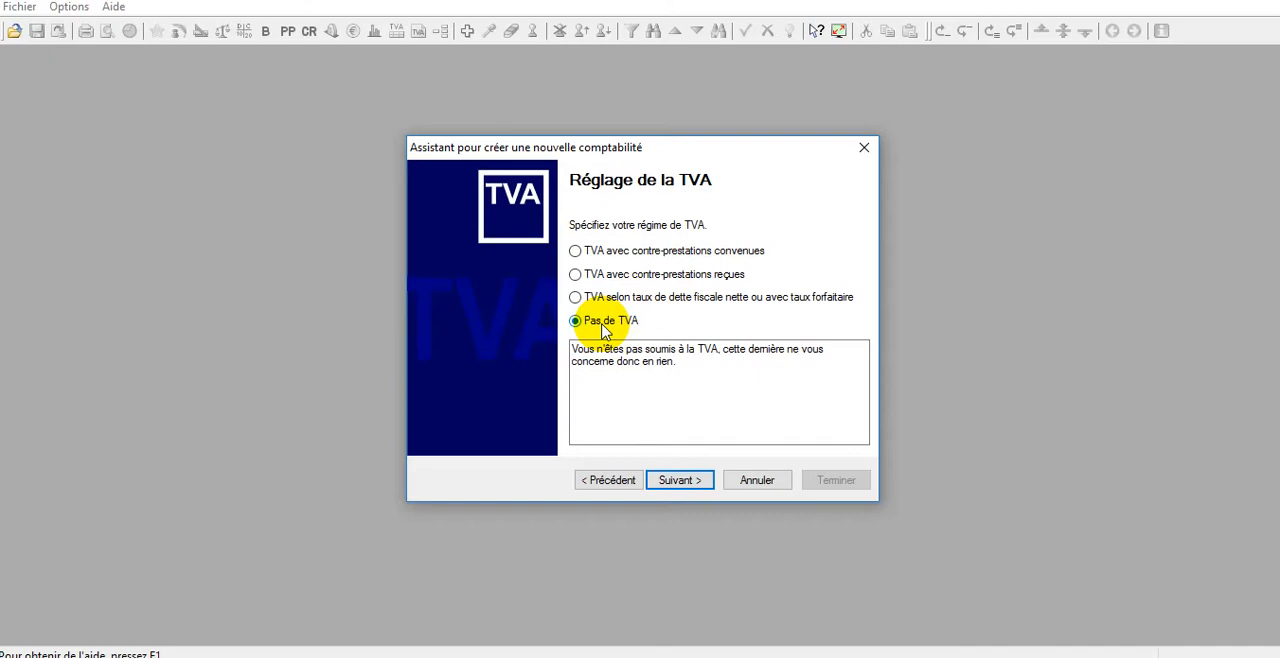
pyautogui.click(675, 484)
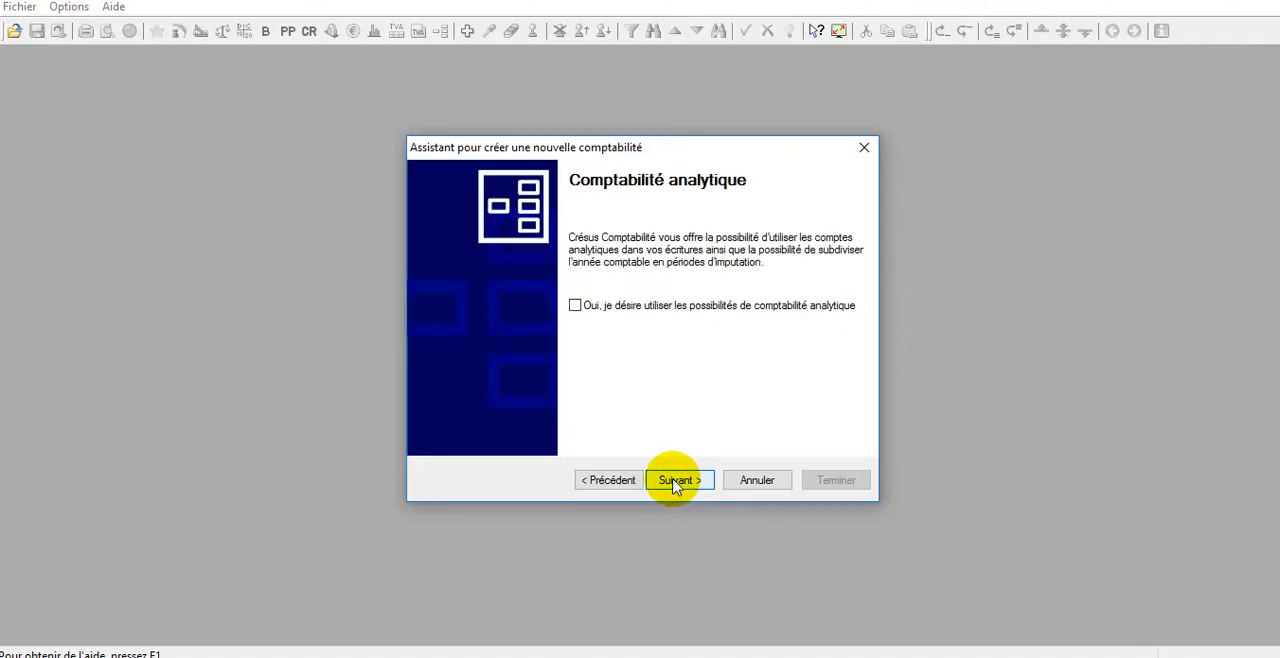
pyautogui.click(675, 484)
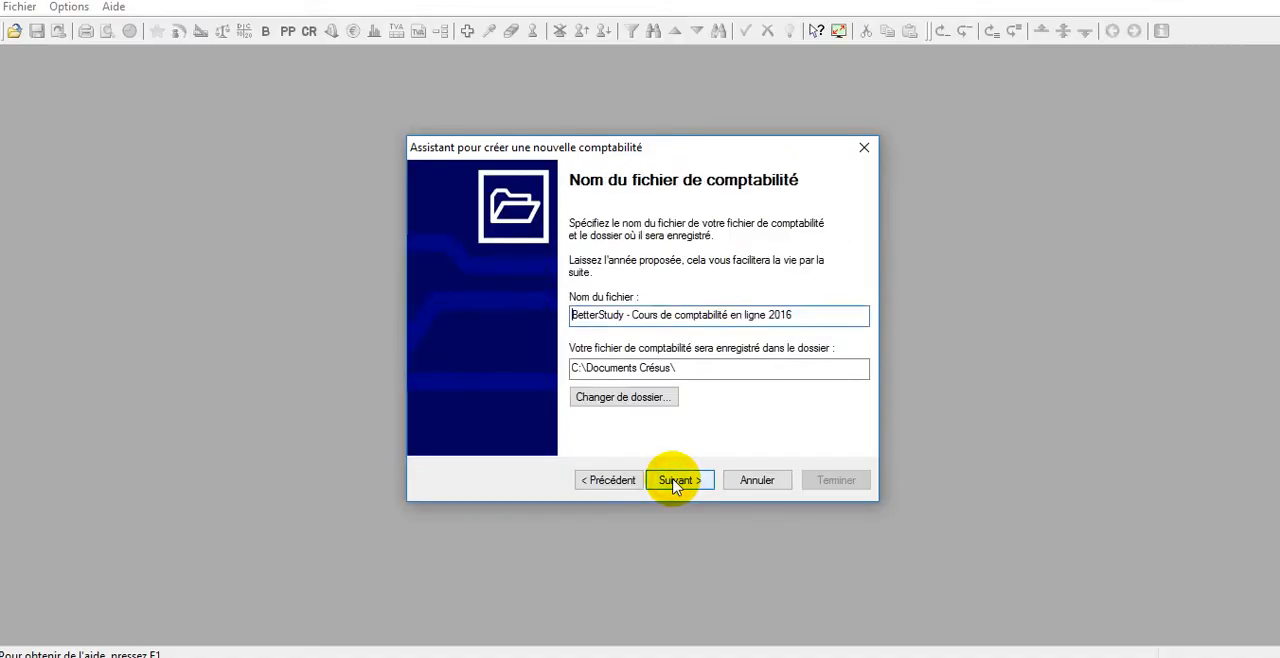
# Choose the desktop (Bureau) as the save folder and finish creating the accounting file, going directly to the other settings.
pyautogui.click(648, 400)
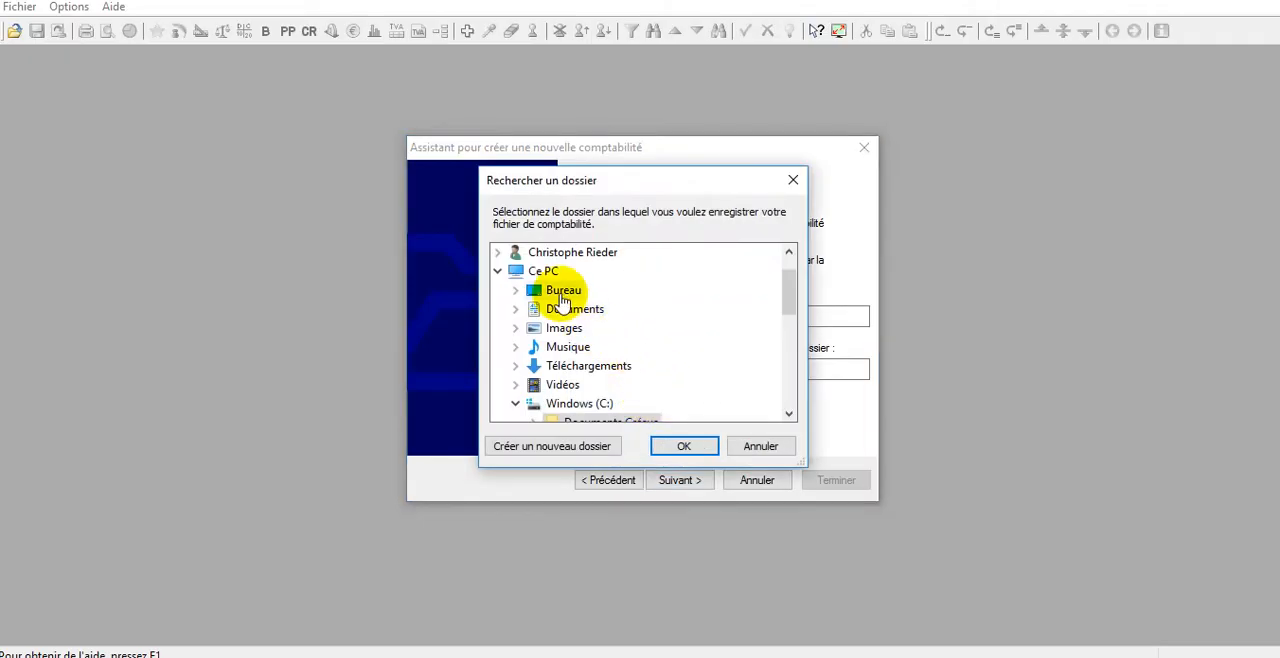
pyautogui.click(563, 291)
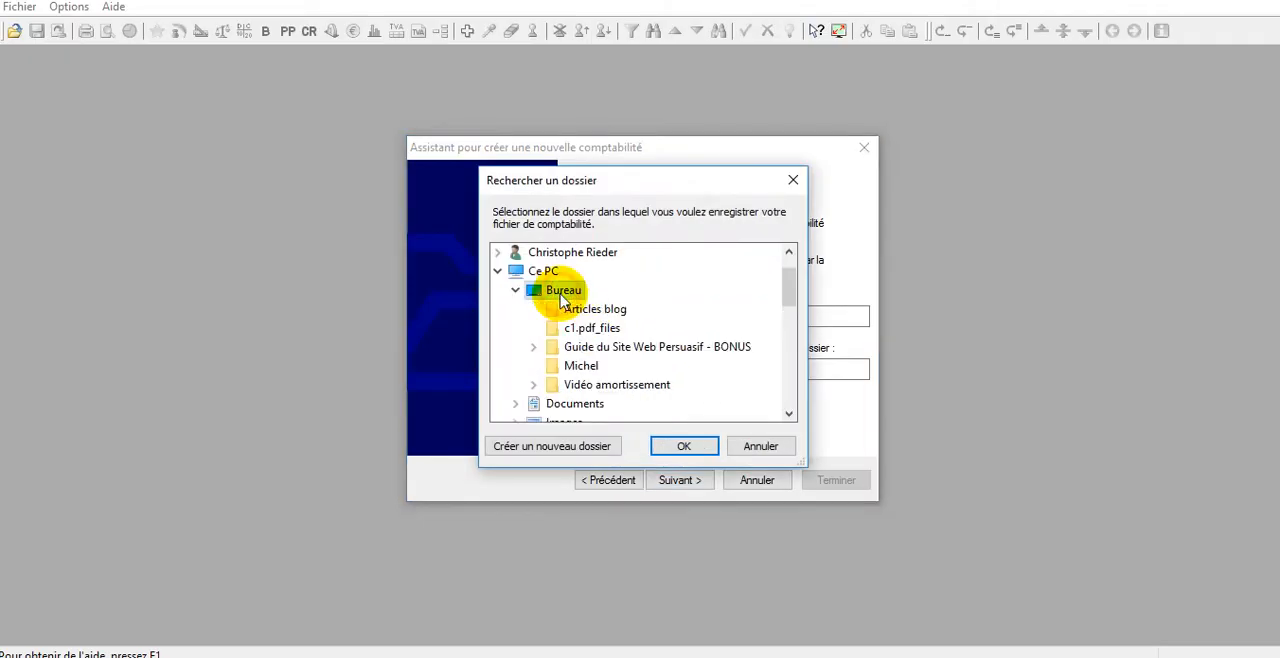
pyautogui.click(678, 447)
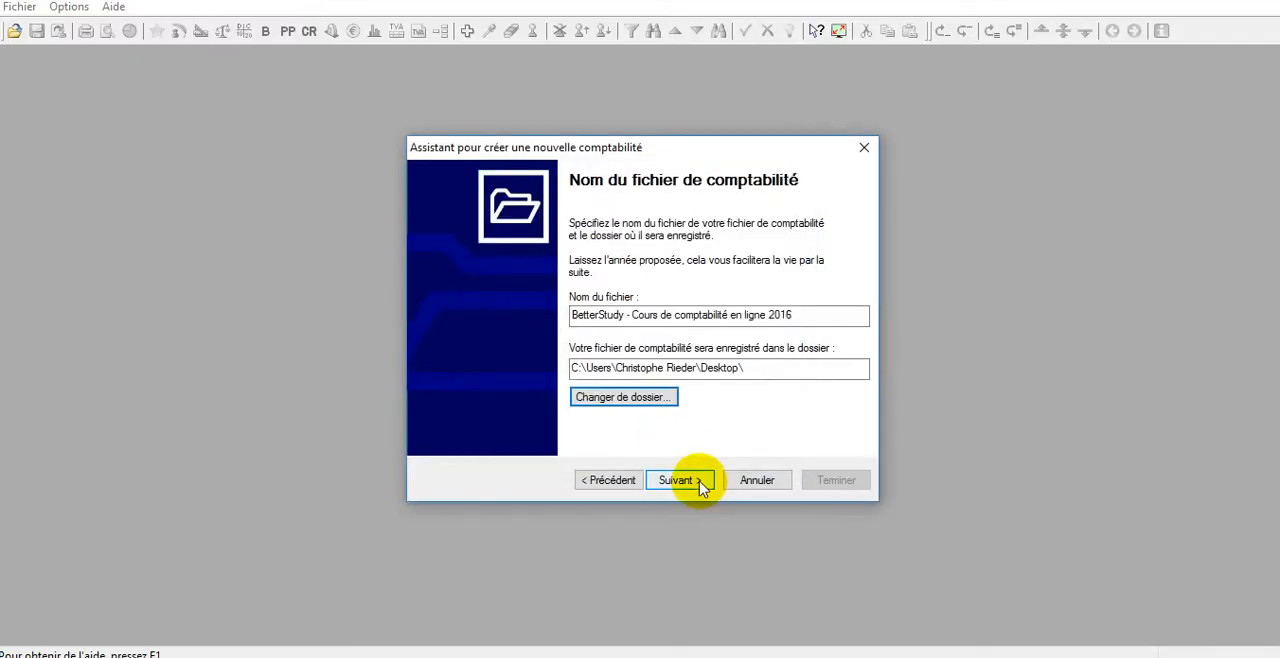
pyautogui.click(678, 480)
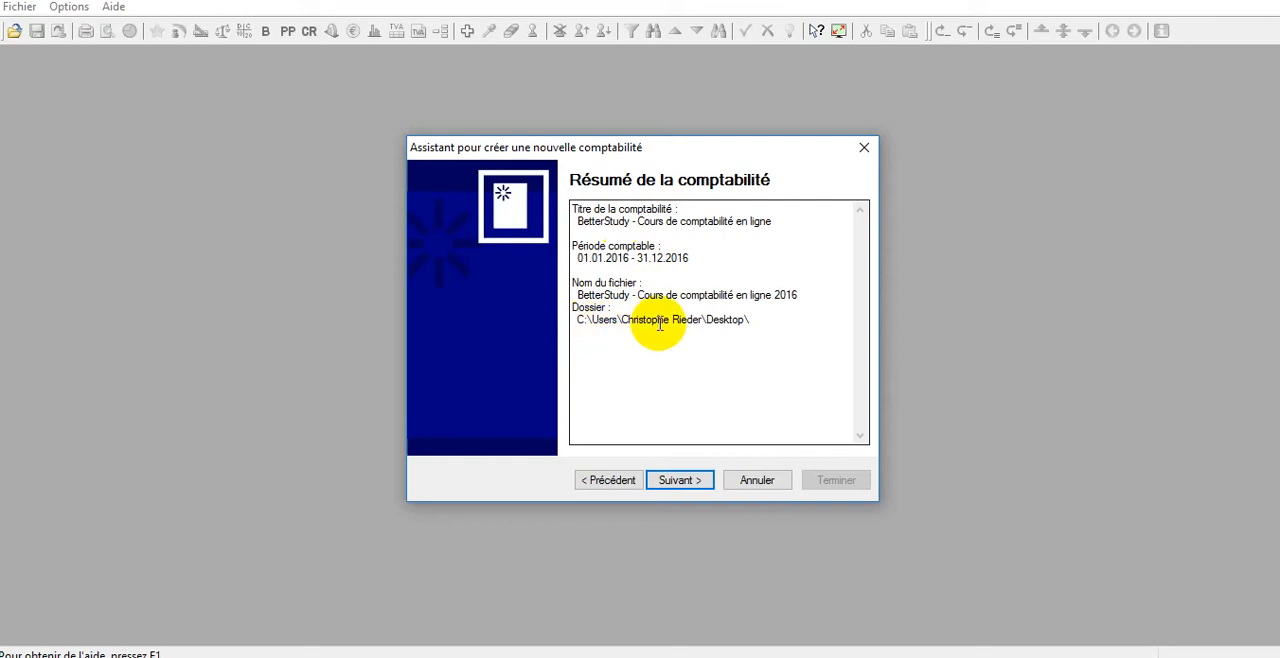
pyautogui.click(680, 482)
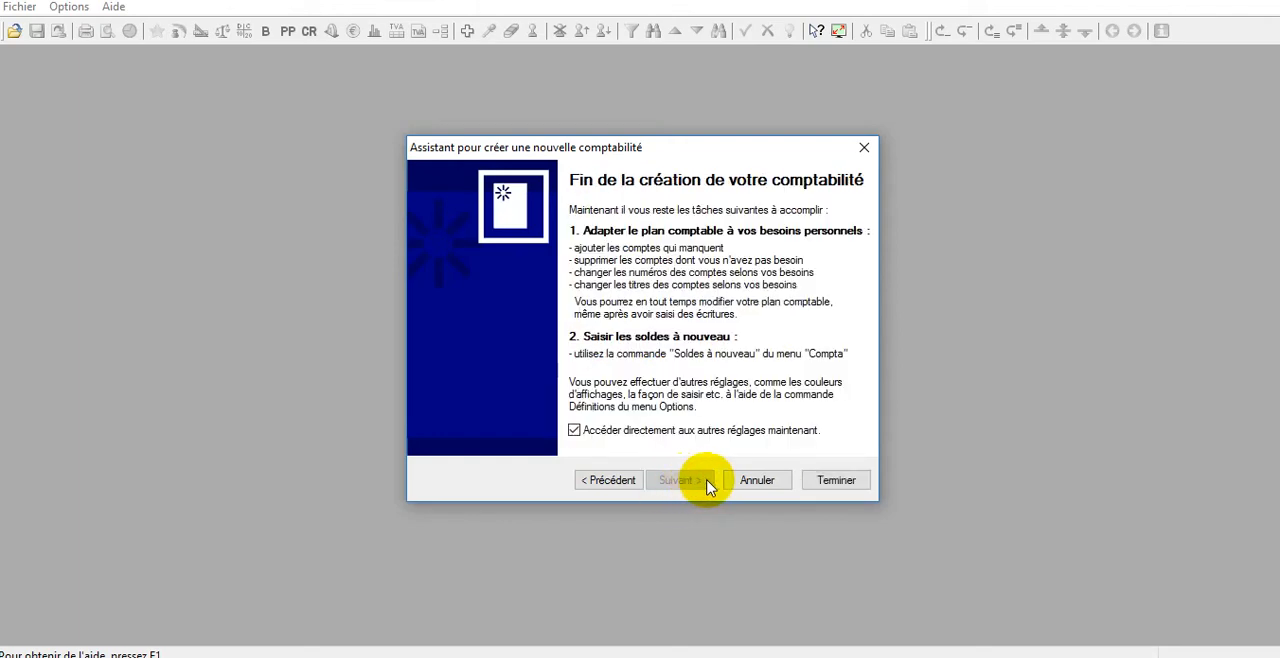
pyautogui.click(822, 482)
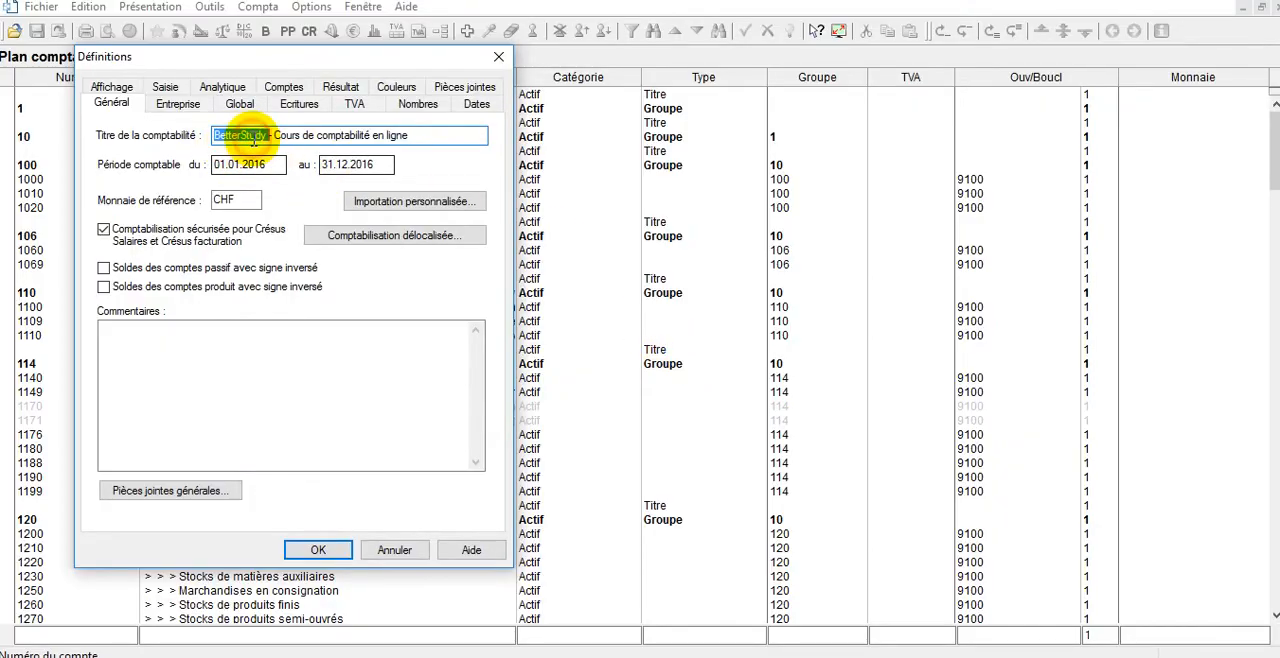
# Review the accounting period and reference currency in the general definitions, then accept the settings.
pyautogui.click(274, 165)
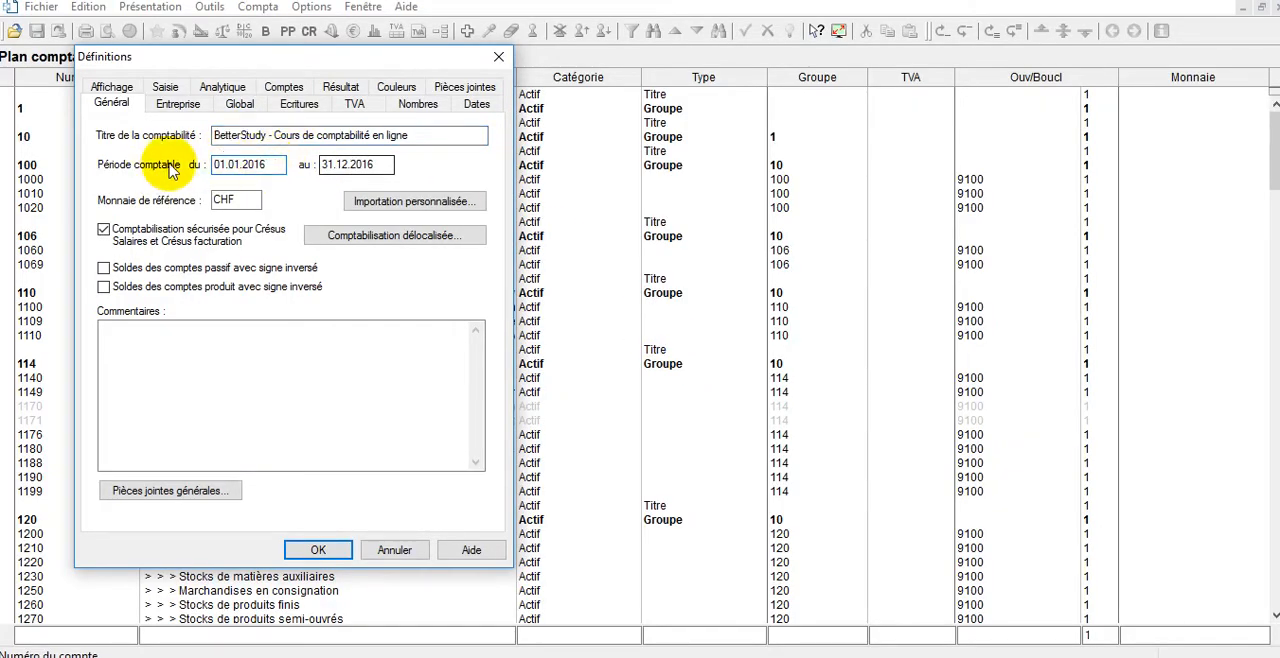
pyautogui.click(243, 203)
pyautogui.moveTo(244, 203); pyautogui.dragTo(203, 205)
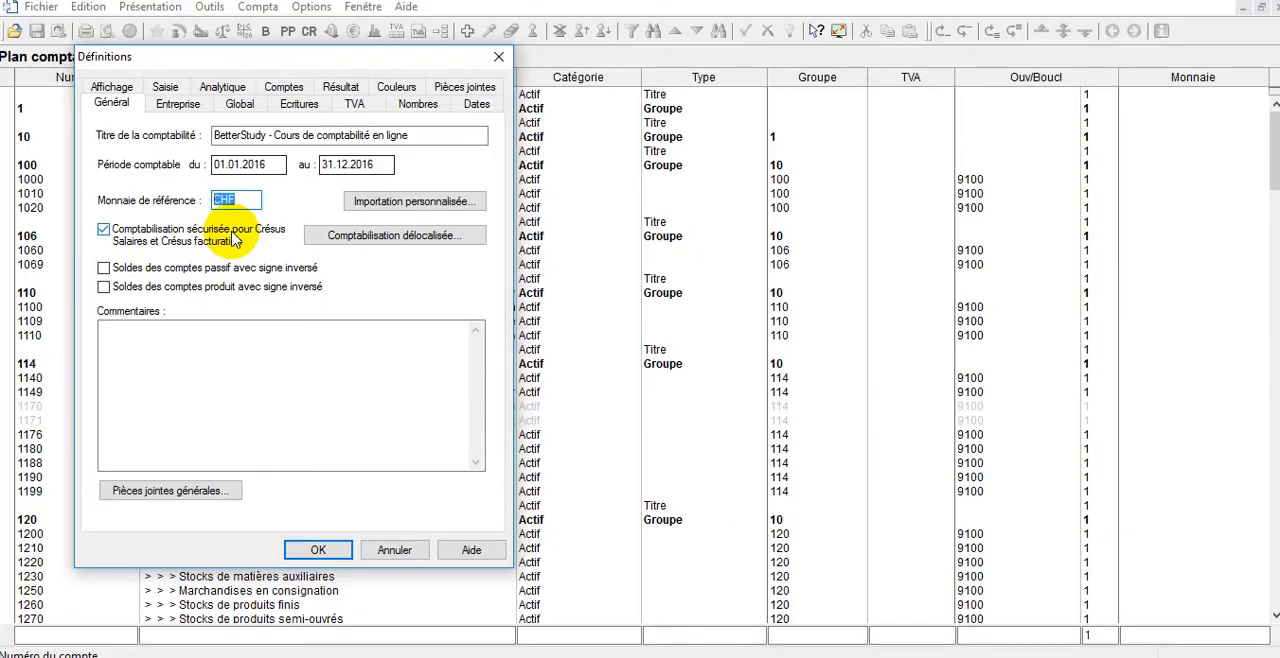
pyautogui.click(324, 551)
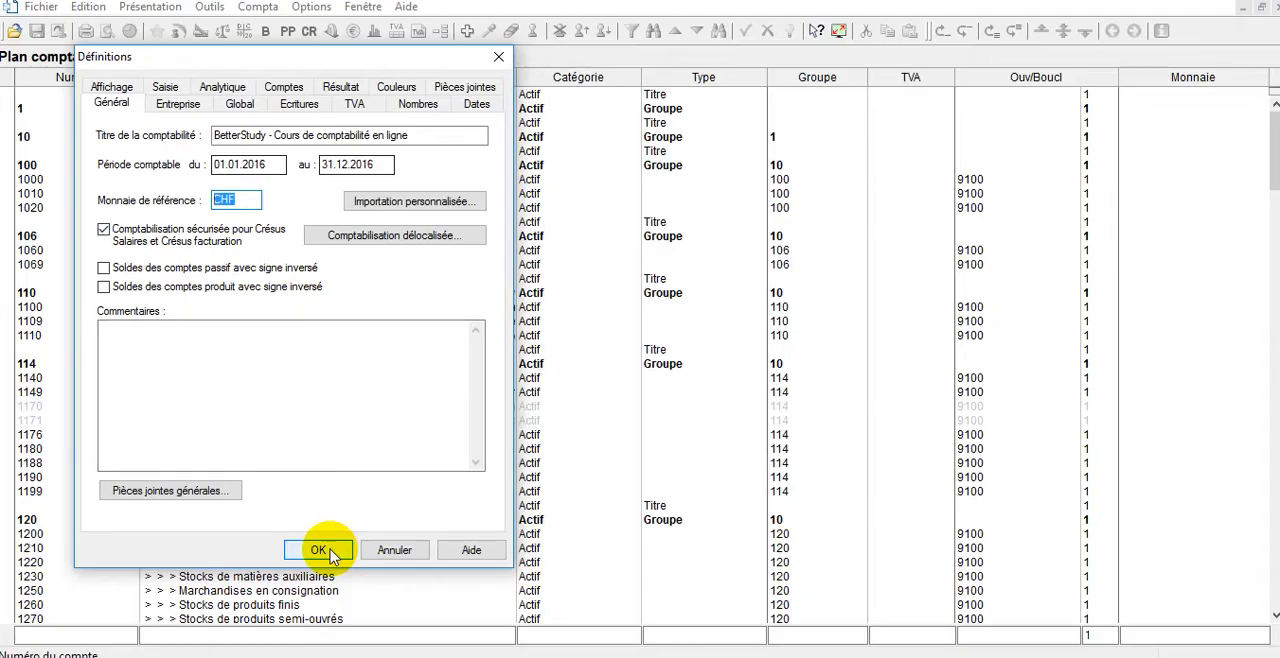
pyautogui.click(330, 553)
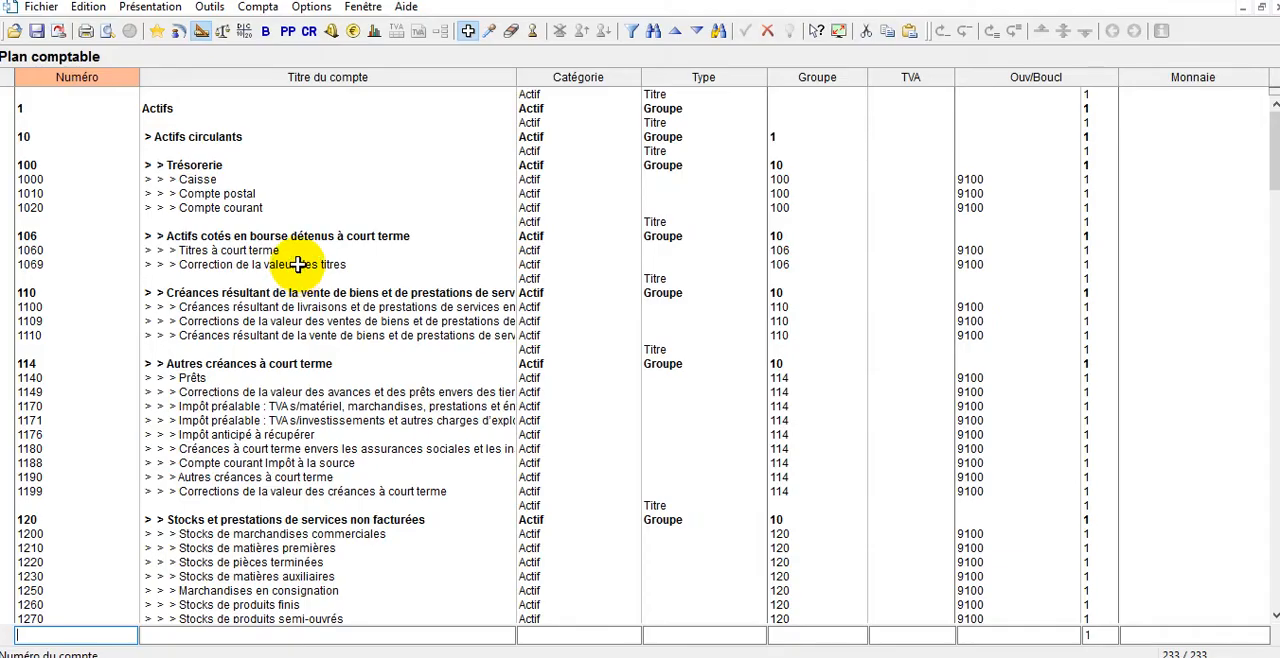
# View the chart of accounts in larger text, then display the journal of entries.
pyautogui.scroll(2, 297, 270)
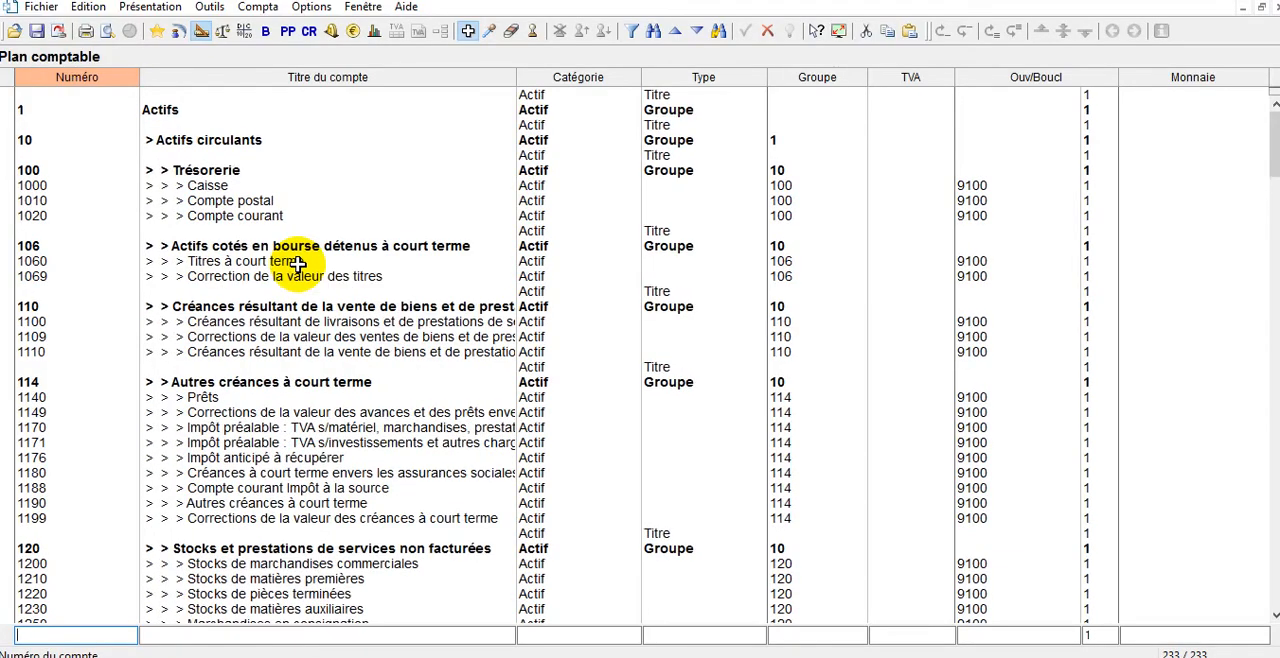
pyautogui.scroll(1, 297, 263)
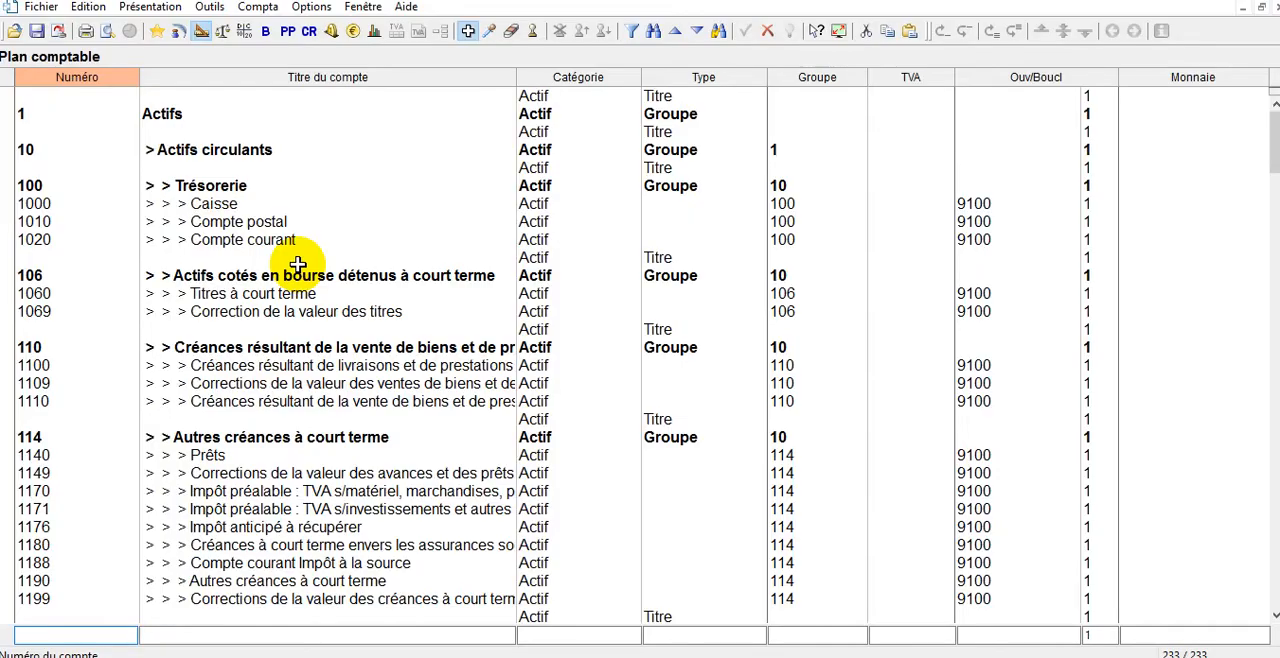
pyautogui.click(178, 34)
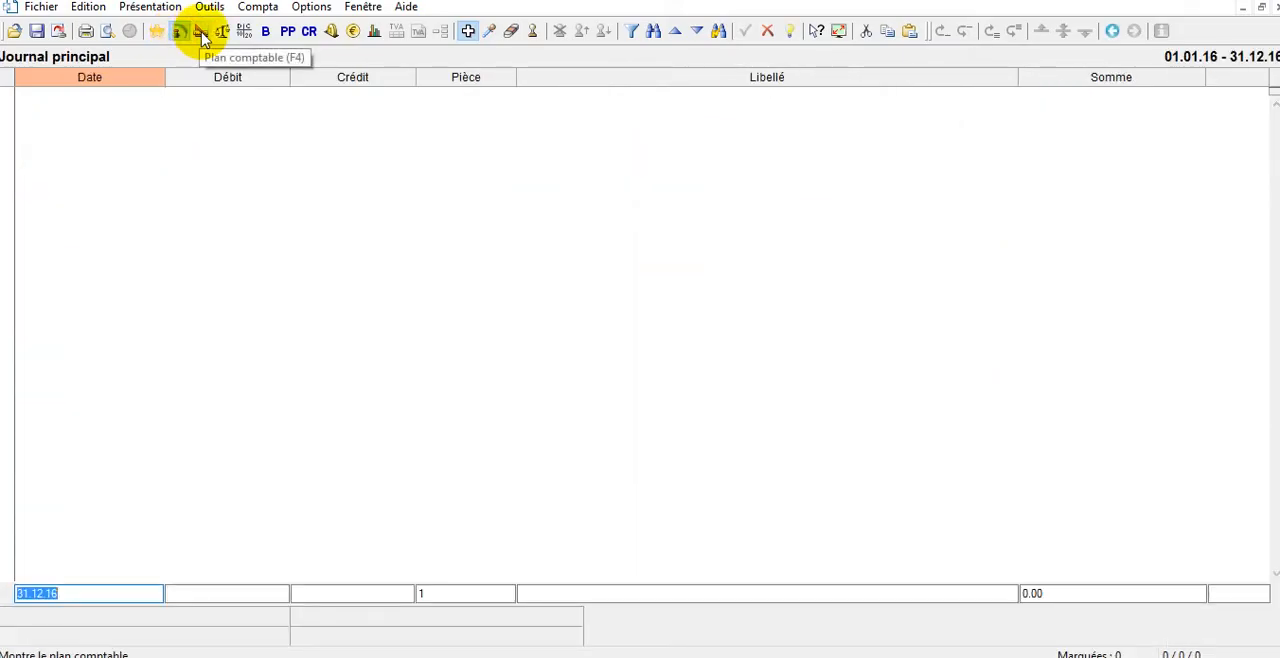
# Display the balance sheet and then the profit and loss statement, both with the default display settings.
pyautogui.click(266, 31)
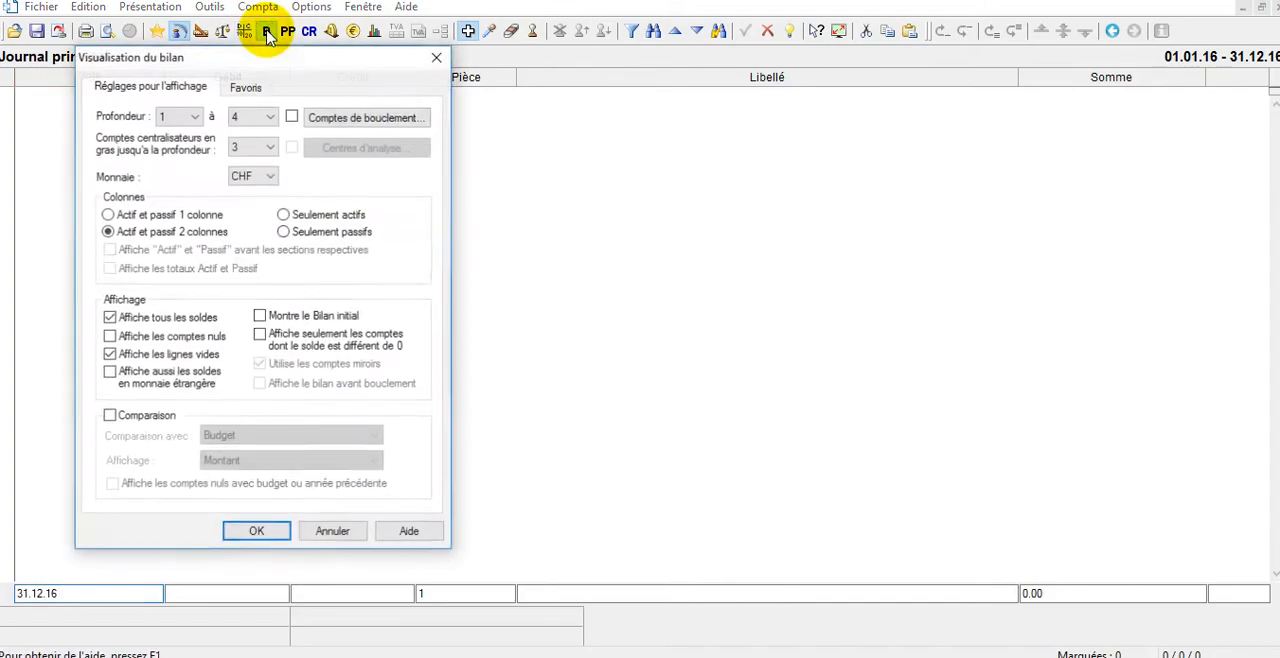
pyautogui.click(257, 532)
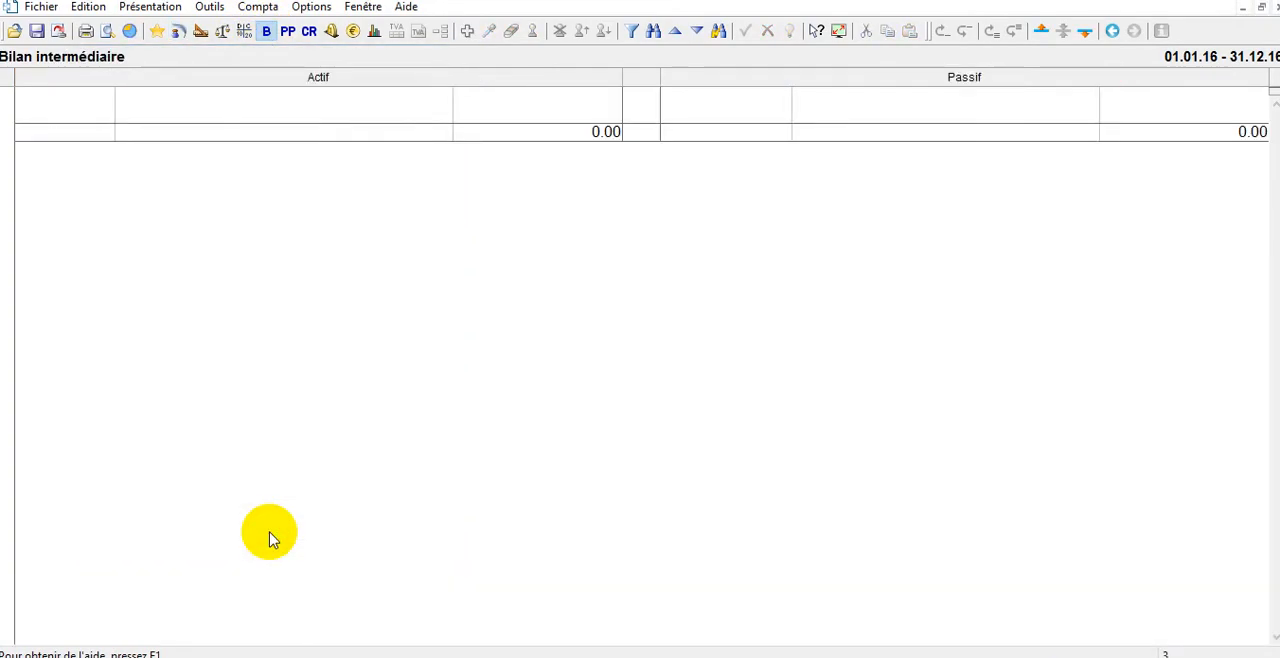
pyautogui.click(288, 33)
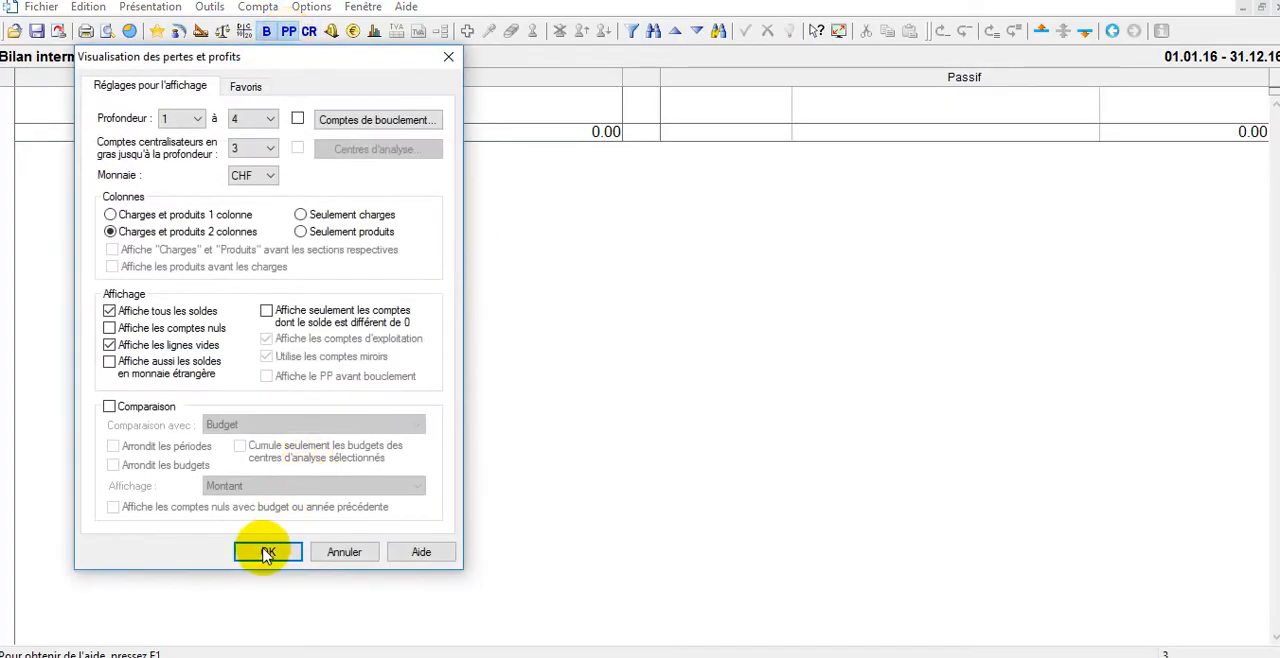
pyautogui.click(268, 553)
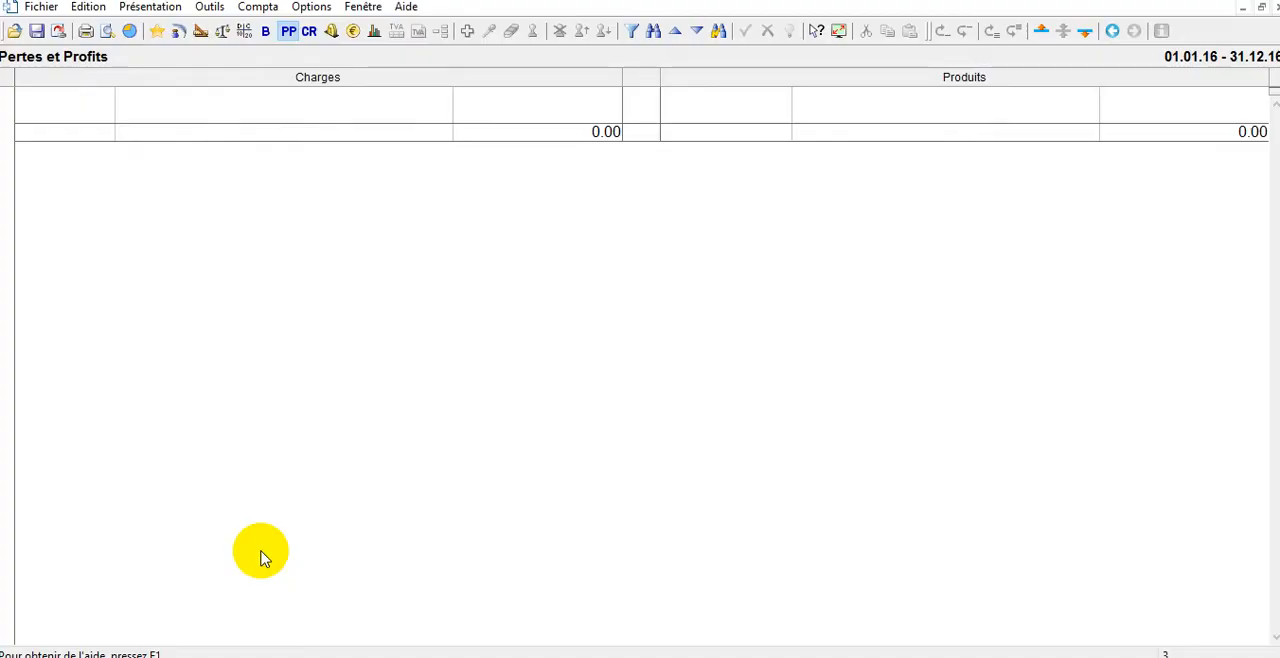
# Display the income statement (Compte de résultat) with the default display settings, then return to the chart of accounts.
pyautogui.click(309, 33)
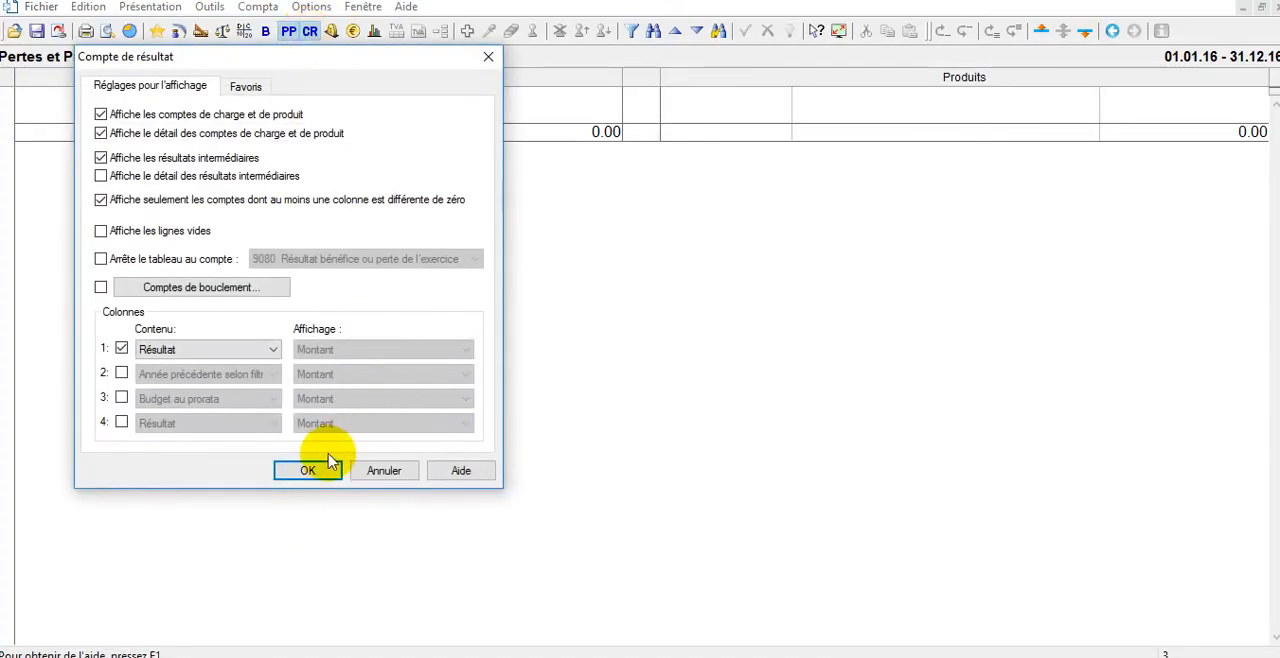
pyautogui.click(308, 467)
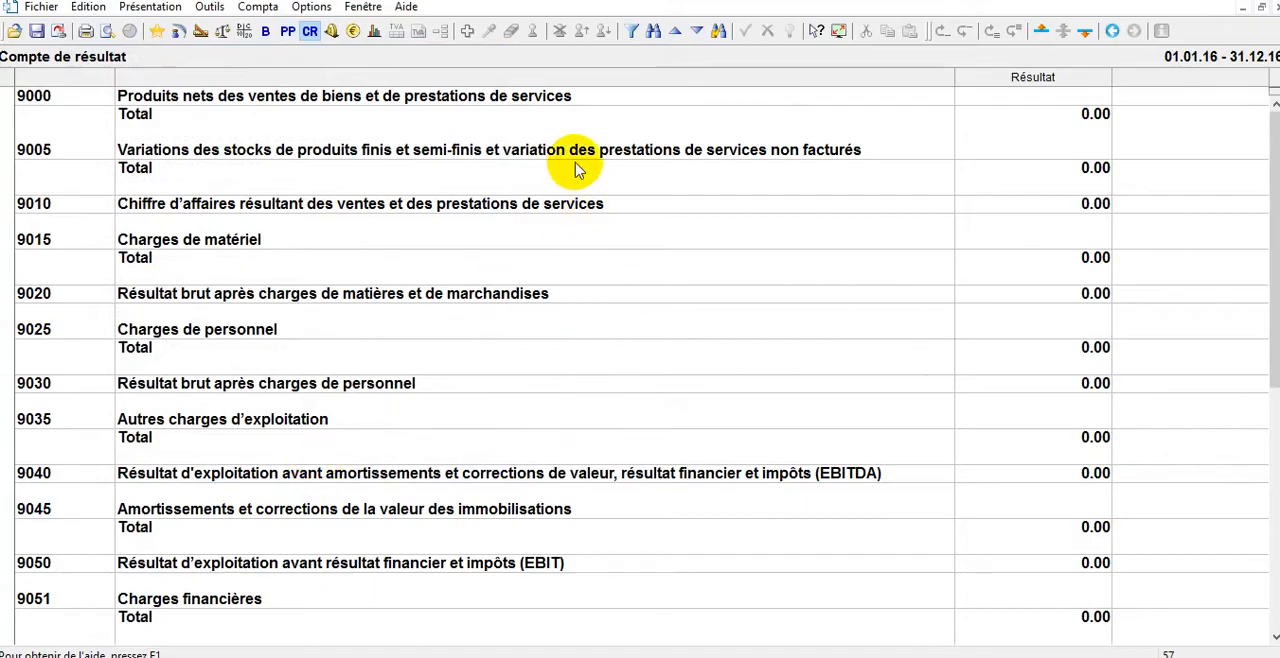
pyautogui.click(200, 33)
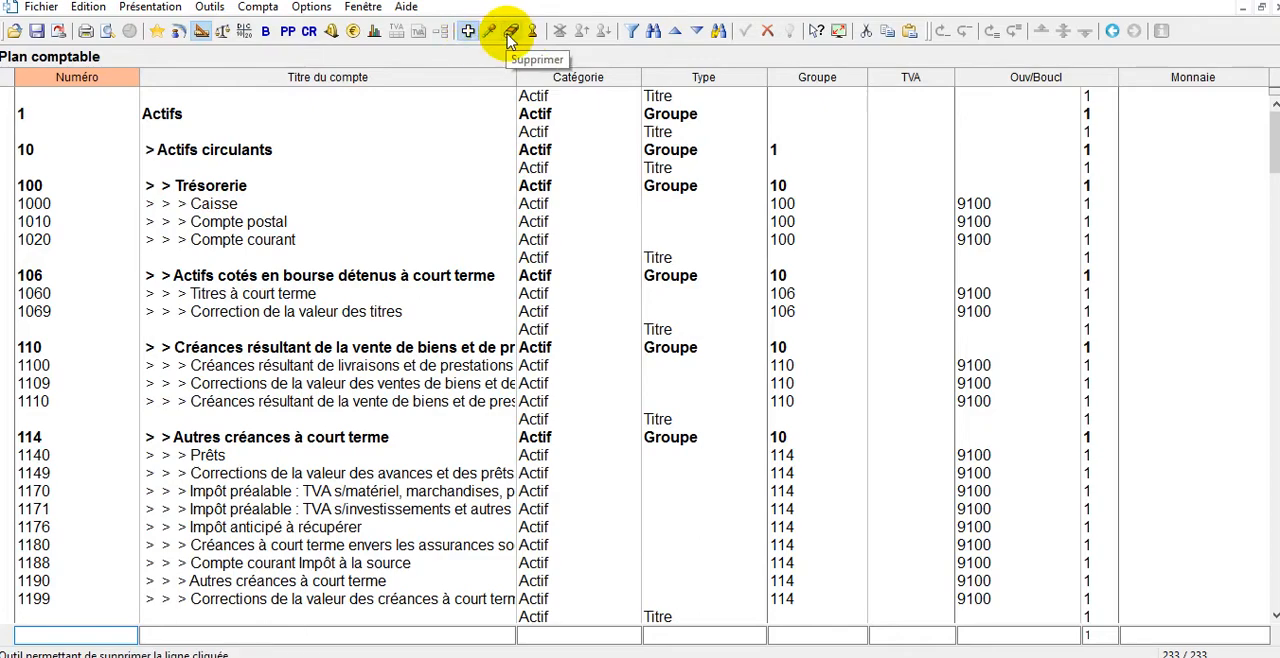
# Rename account 1010 in the Trésorerie group of the chart of accounts as Poste.
pyautogui.scroll(1, 282, 194)
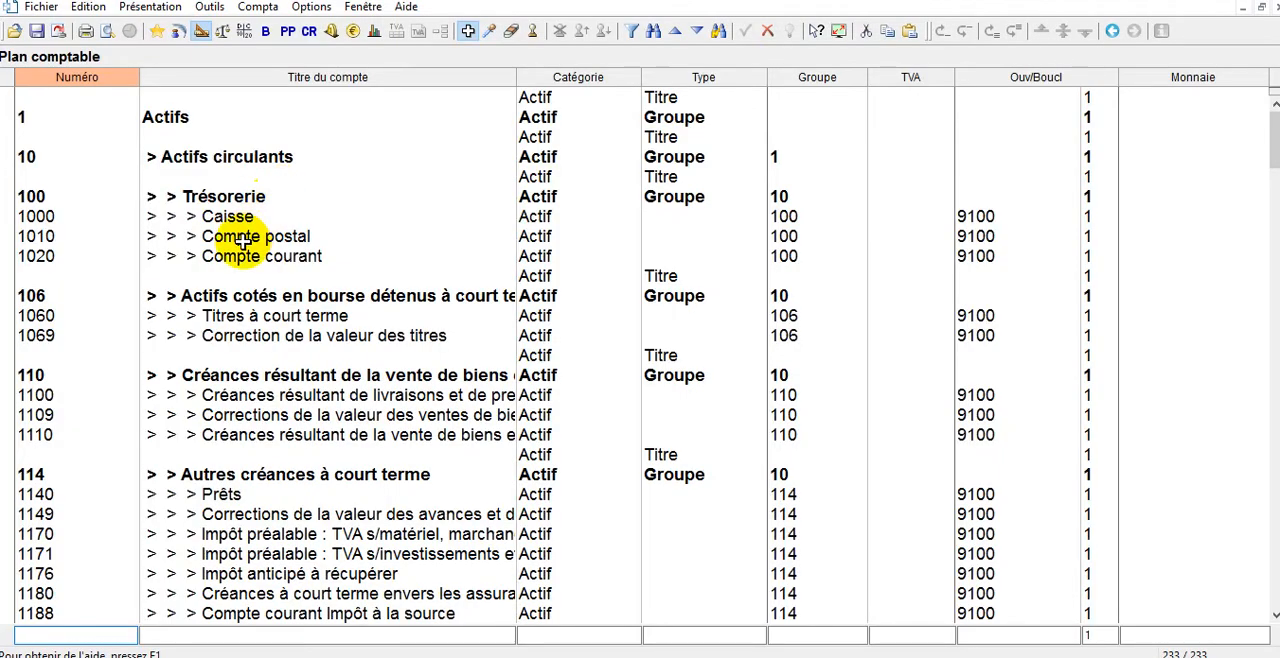
pyautogui.doubleClick(266, 238)
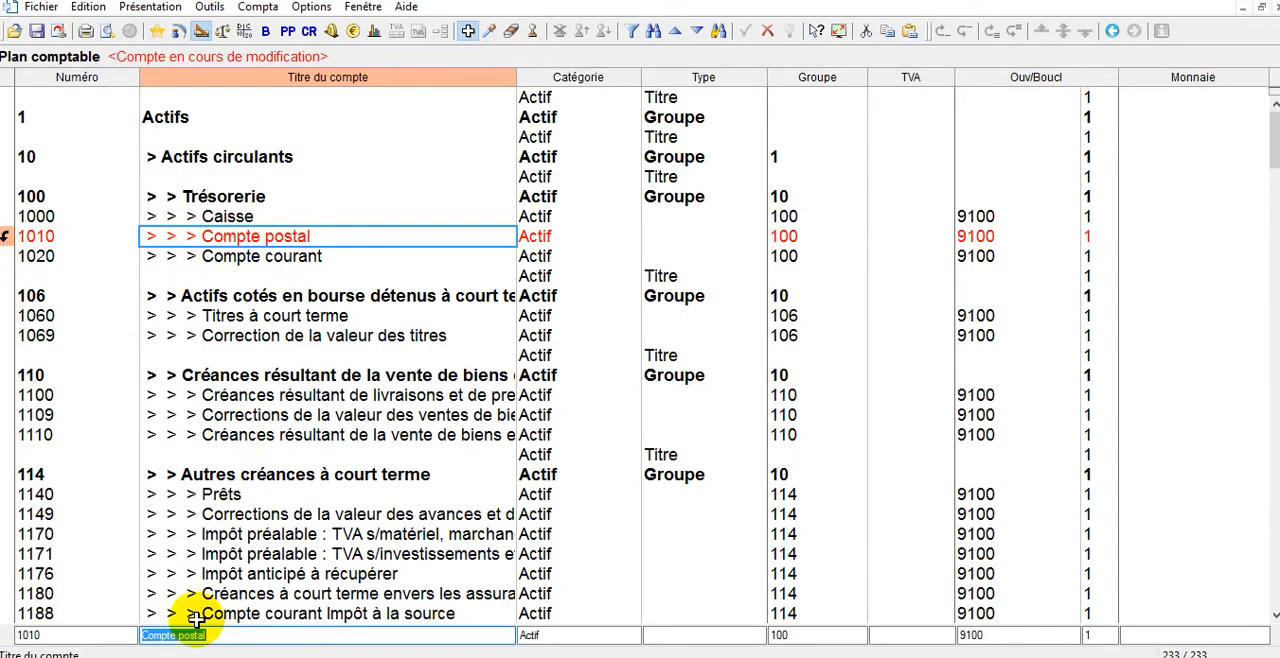
pyautogui.write('Poste')
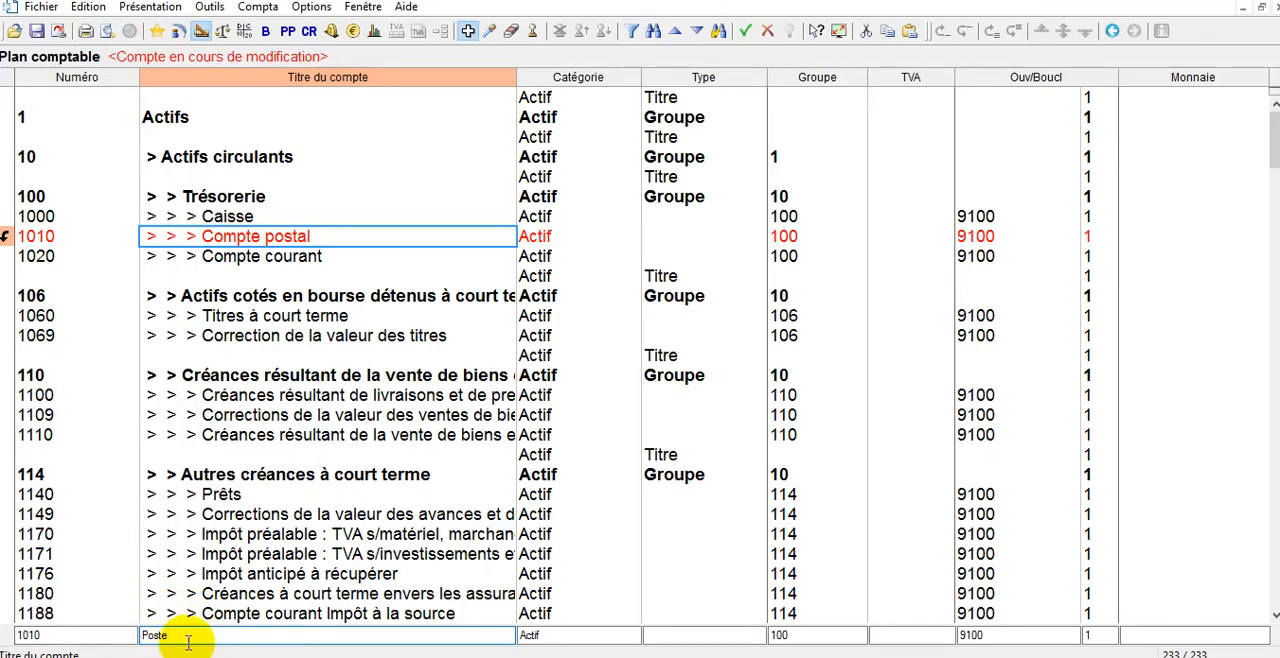
pyautogui.press('Return')
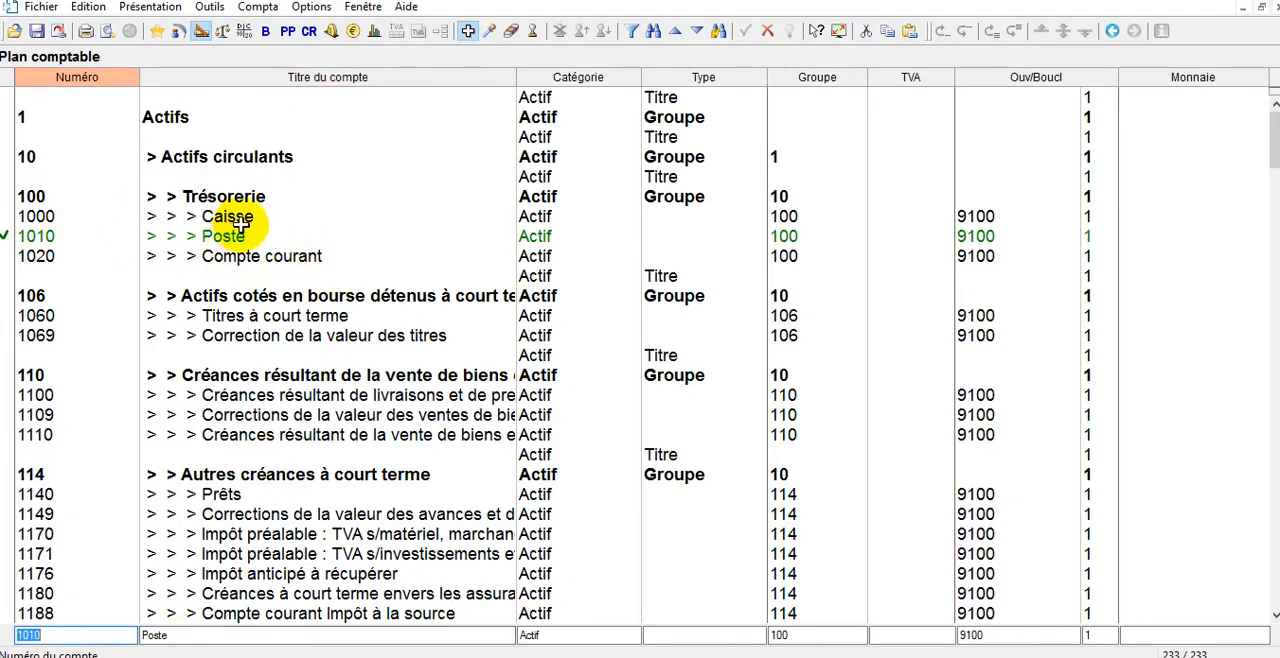
# Rename account 1020 in the Trésorerie group of the chart of accounts as Banque.
pyautogui.scroll(1, 215, 225)
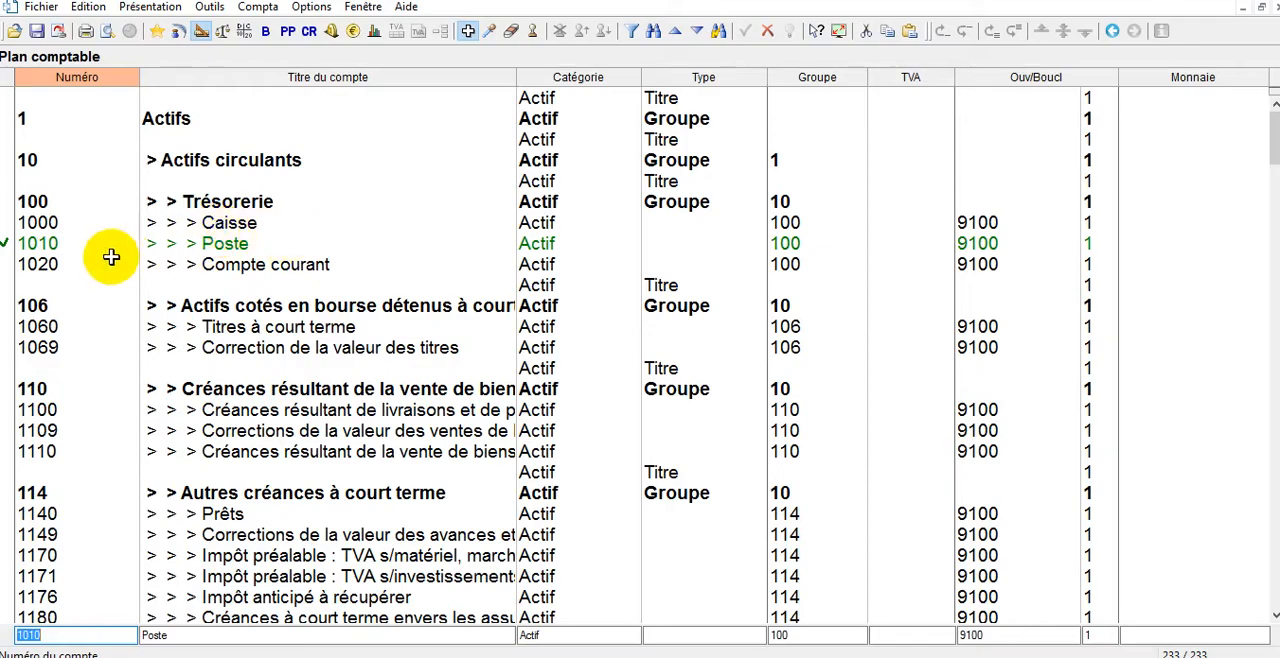
pyautogui.doubleClick(205, 265)
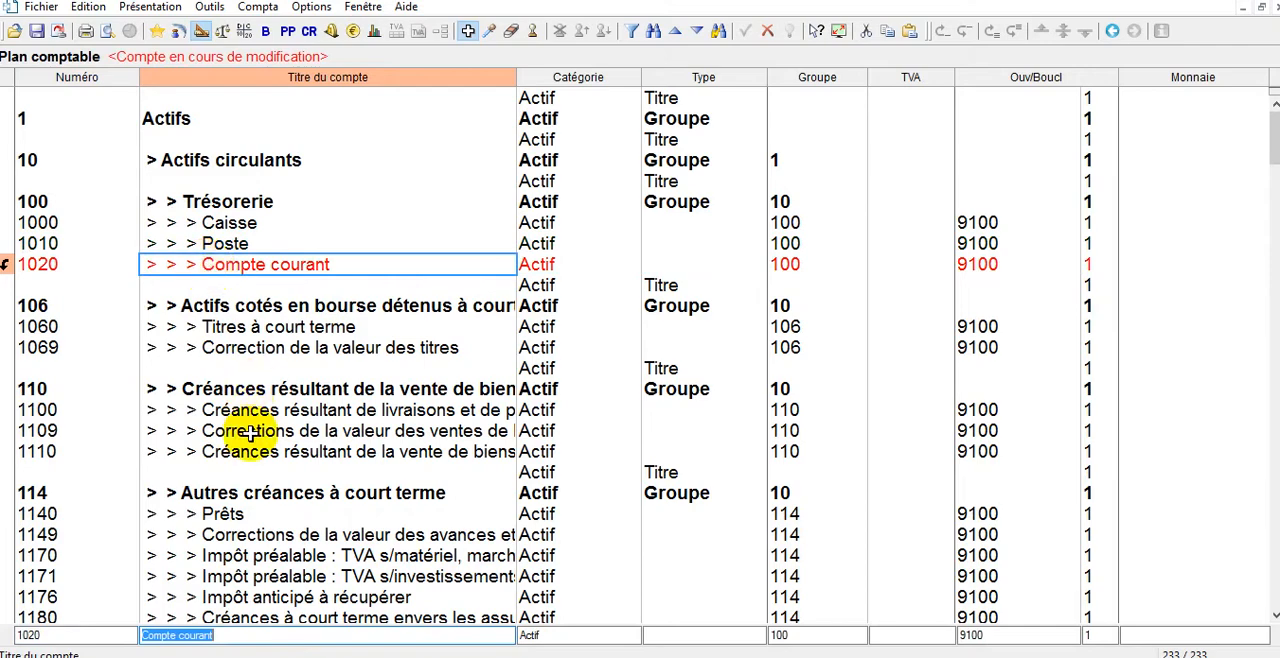
pyautogui.write('Banque')
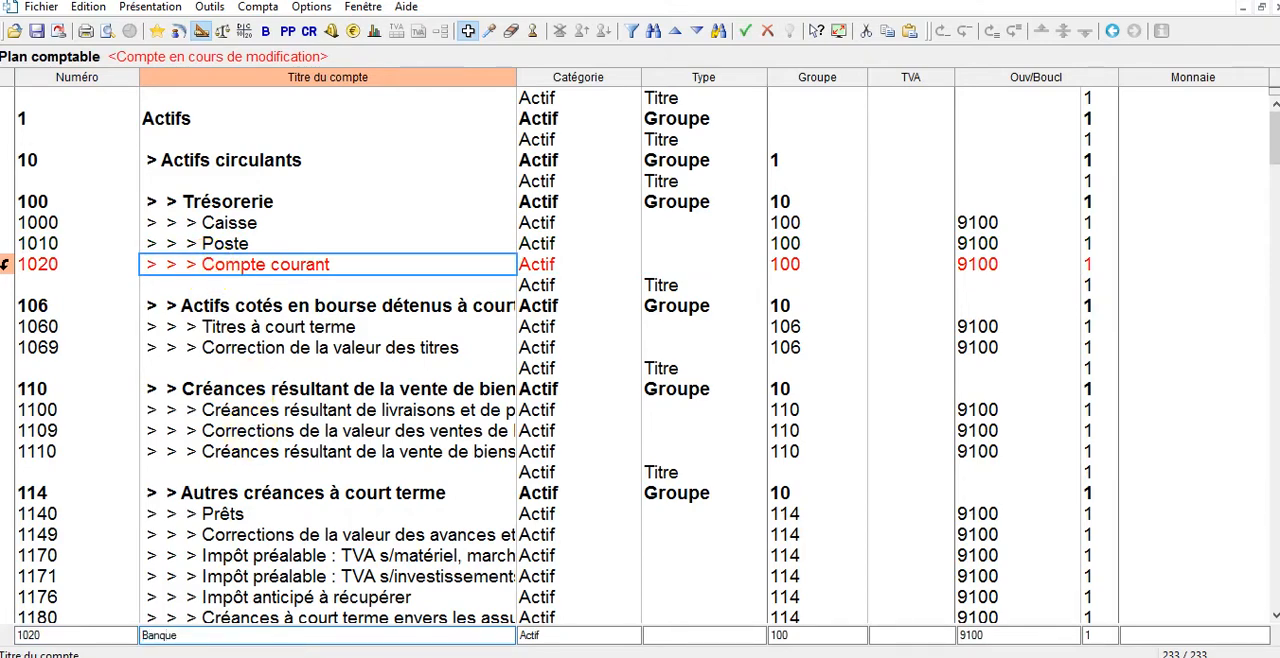
pyautogui.press('Return')
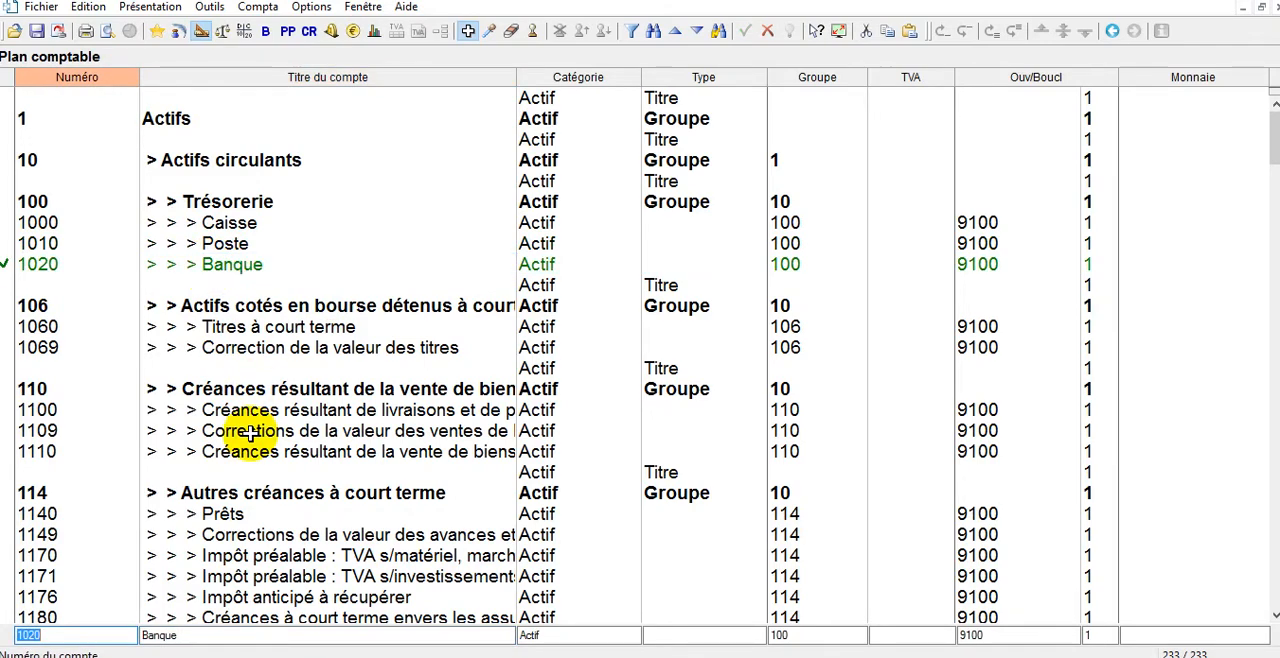
# Delete account 1110 from the chart of accounts and confirm the deletion.
pyautogui.click(518, 33)
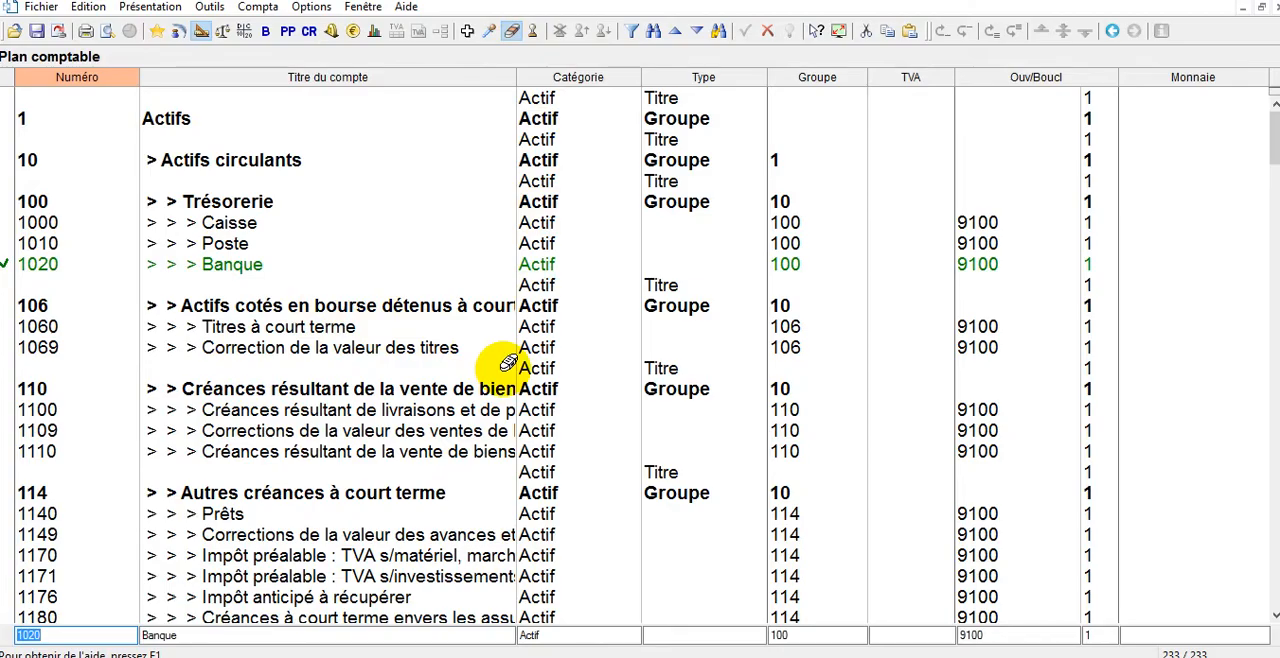
pyautogui.click(300, 447)
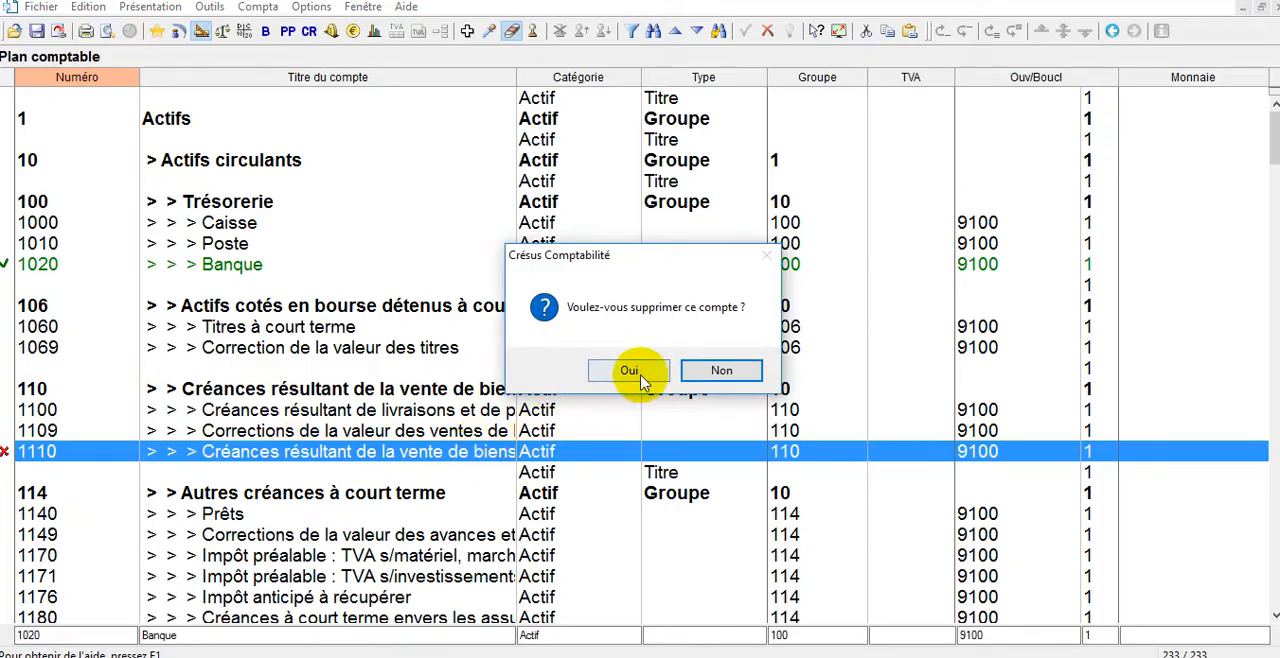
pyautogui.click(629, 371)
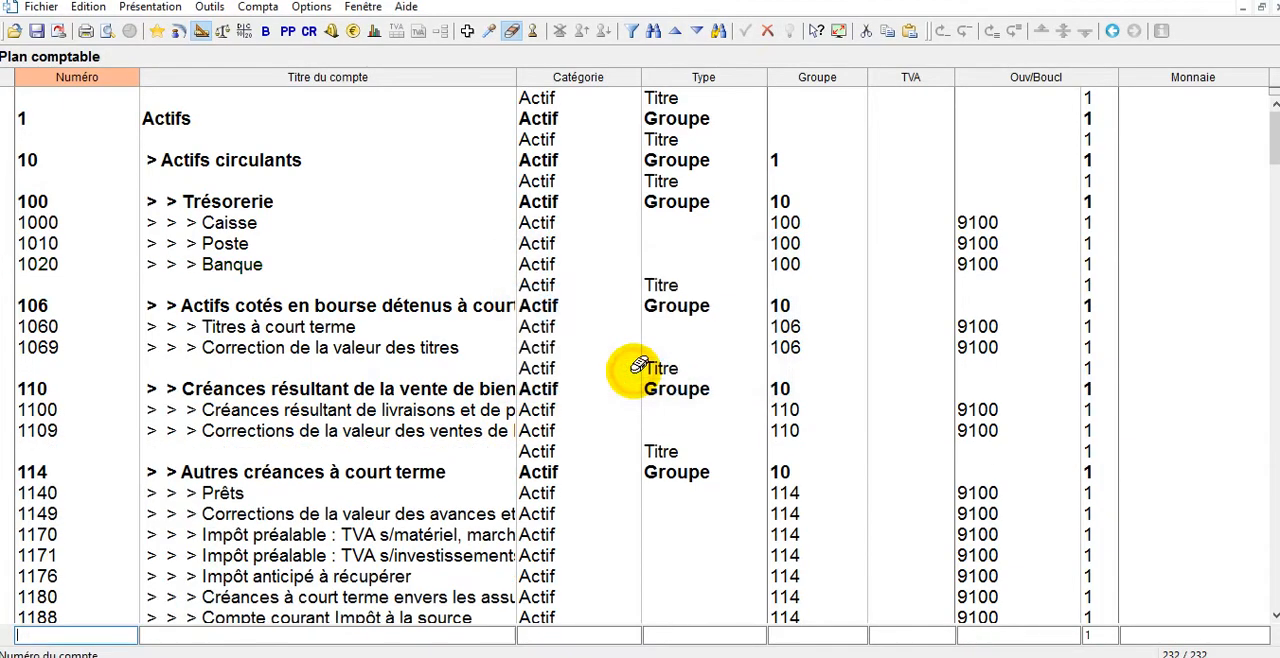
# Activate the tool for duplicating accounts and run a quick search of the chart of accounts for "privé".
pyautogui.click(488, 33)
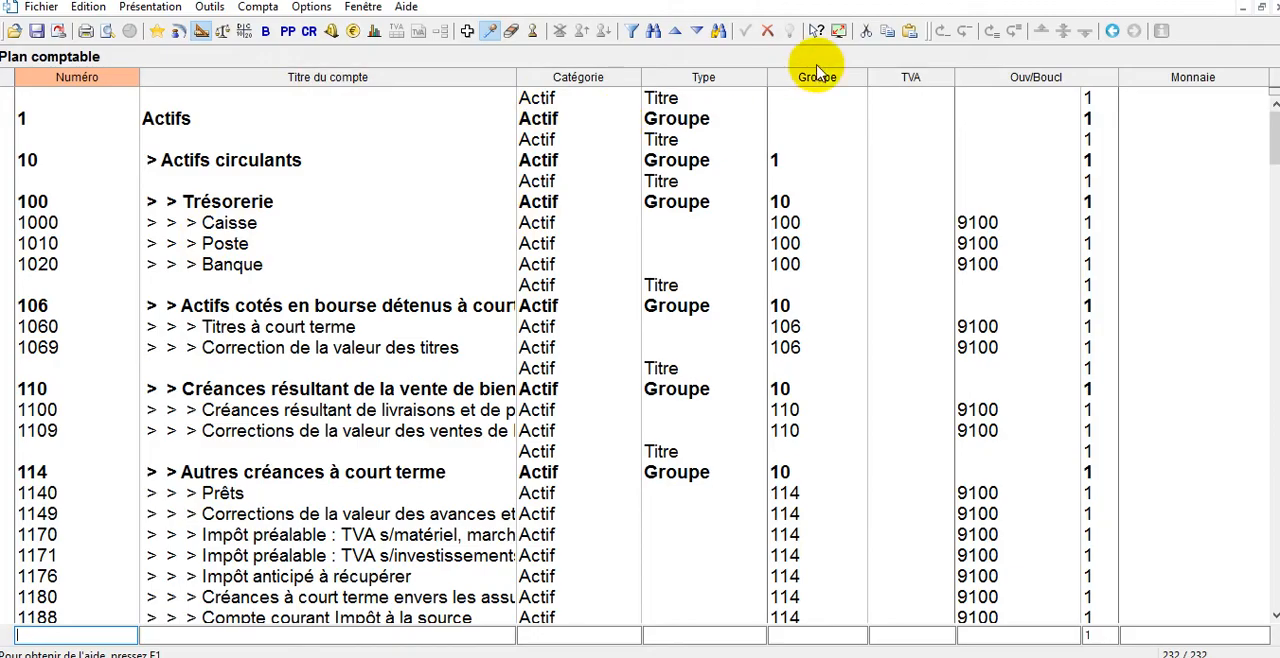
pyautogui.click(724, 36)
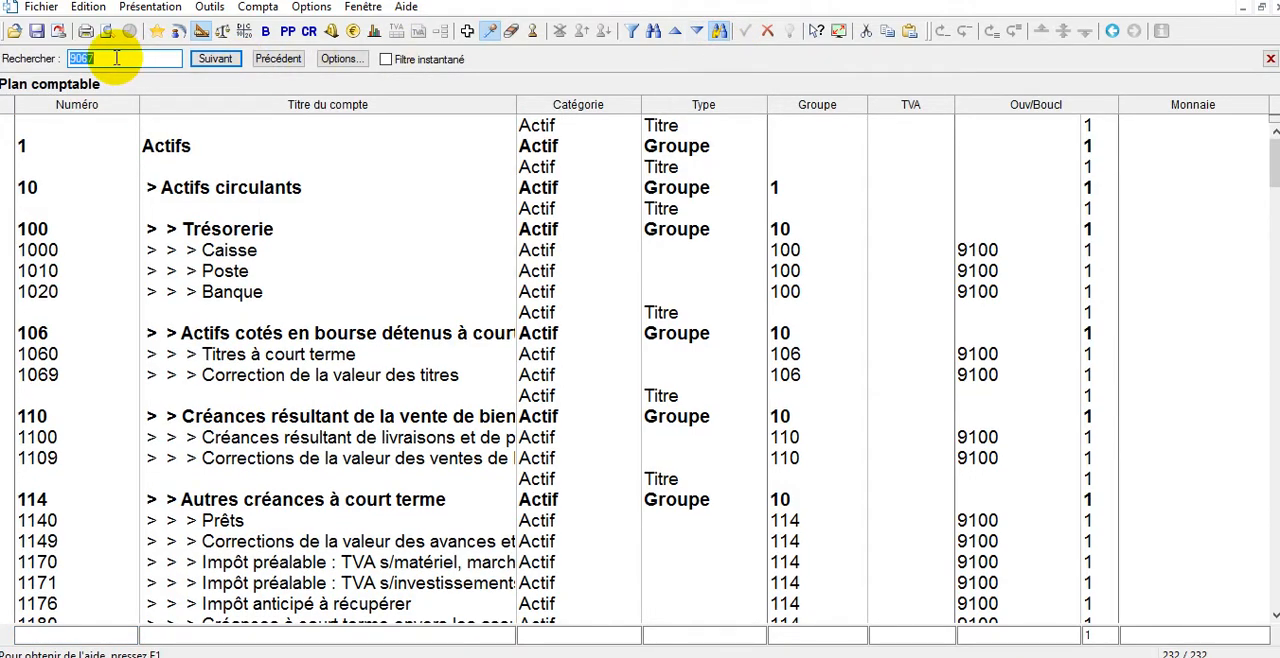
pyautogui.write('privé')
pyautogui.press('Return')
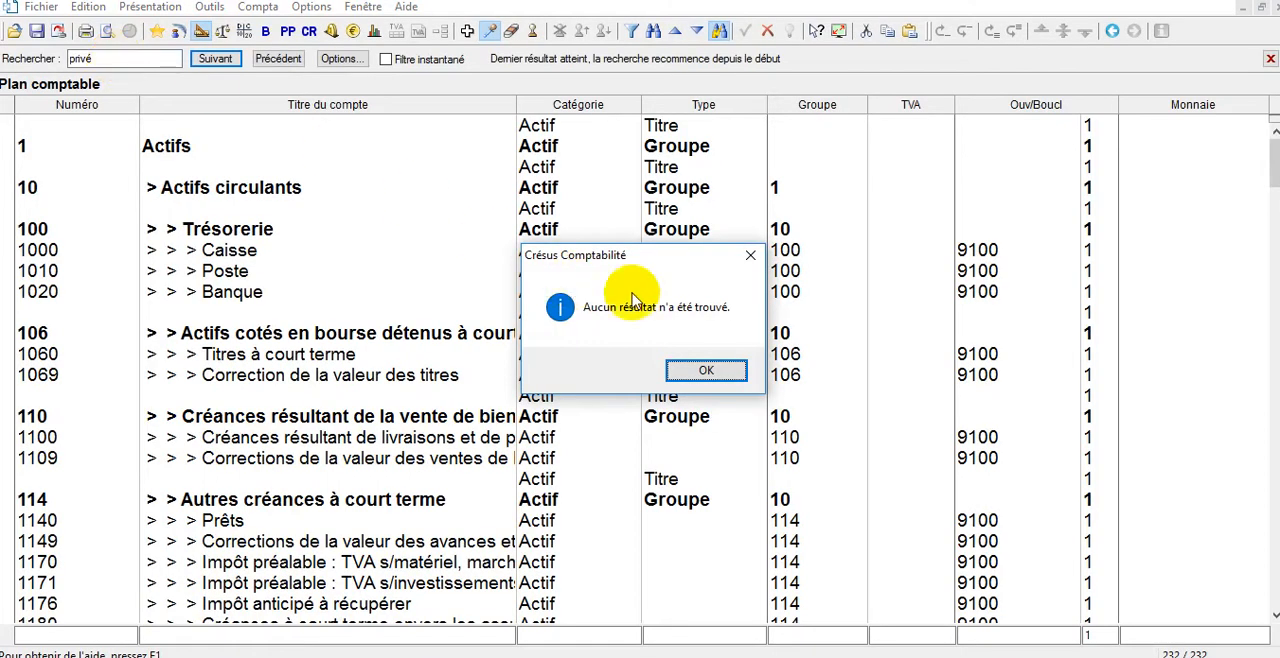
pyautogui.click(708, 372)
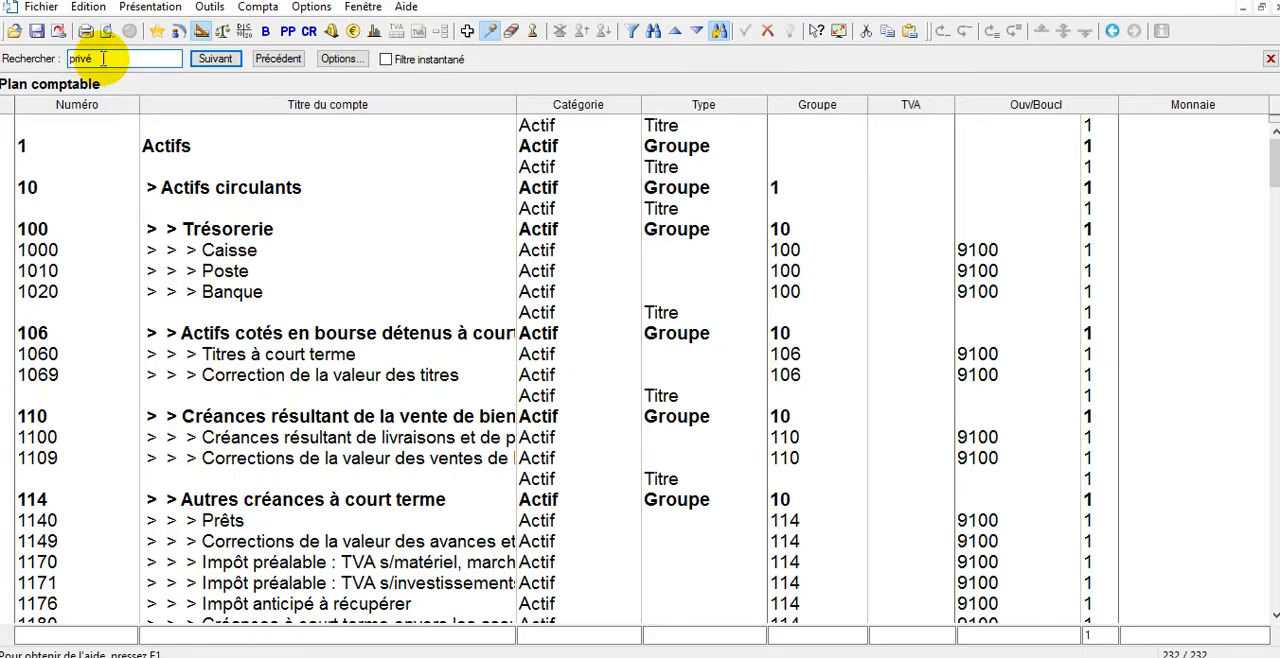
# Search the chart of accounts for "capital" and advance through the matches to group 280 under equity.
pyautogui.moveTo(118, 59); pyautogui.dragTo(37, 64)
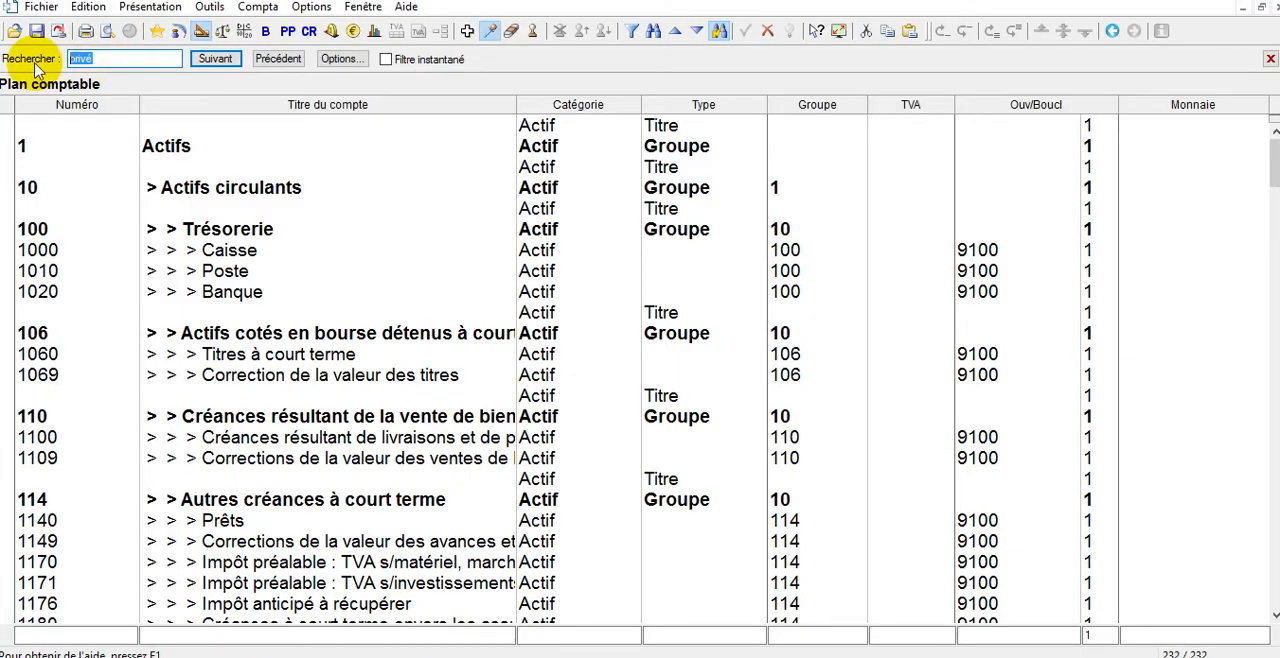
pyautogui.write('capital')
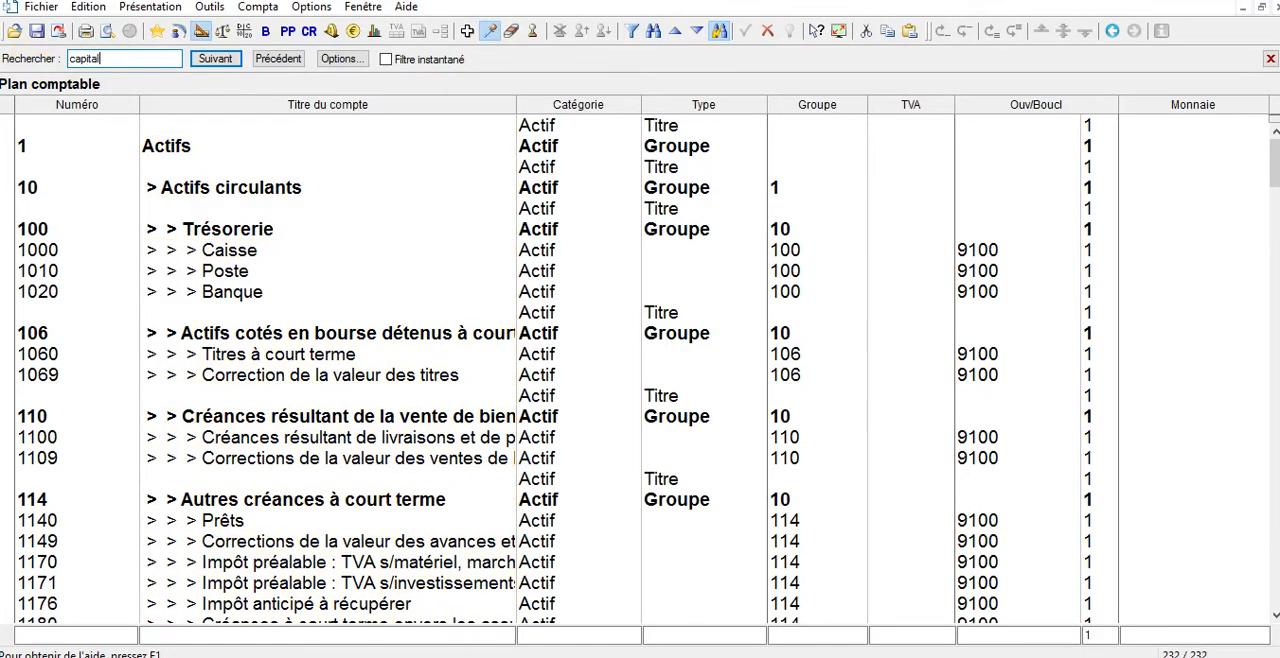
pyautogui.press('Return')
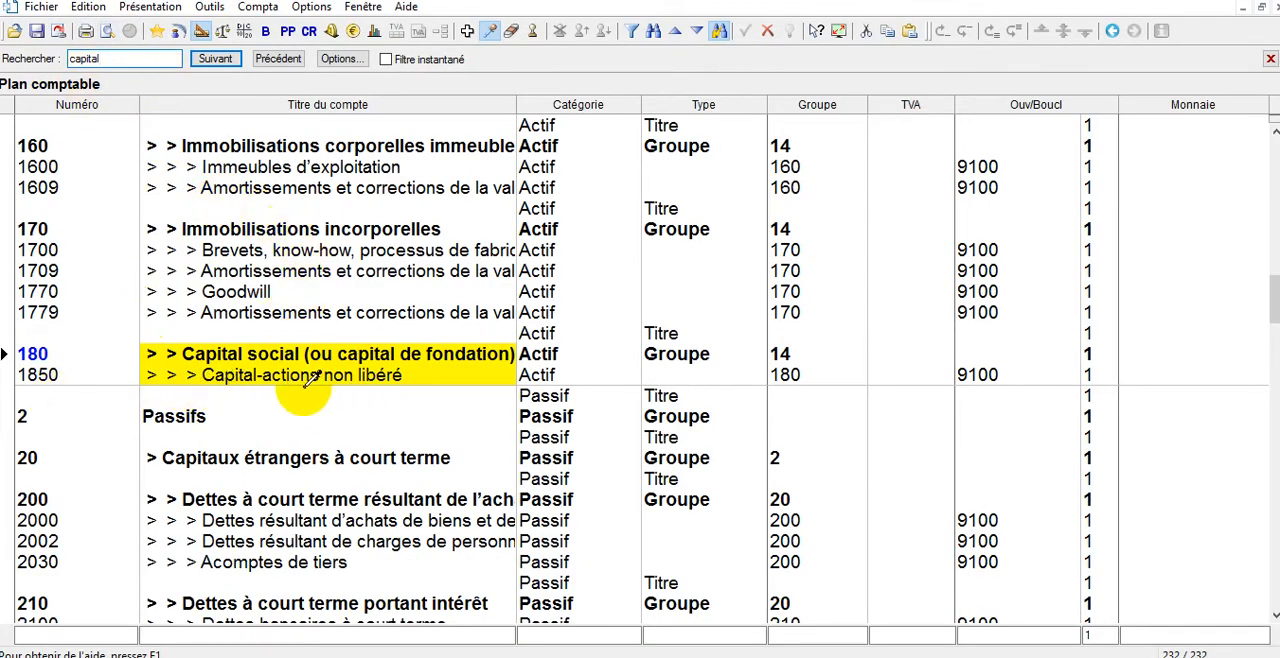
pyautogui.click(205, 62)
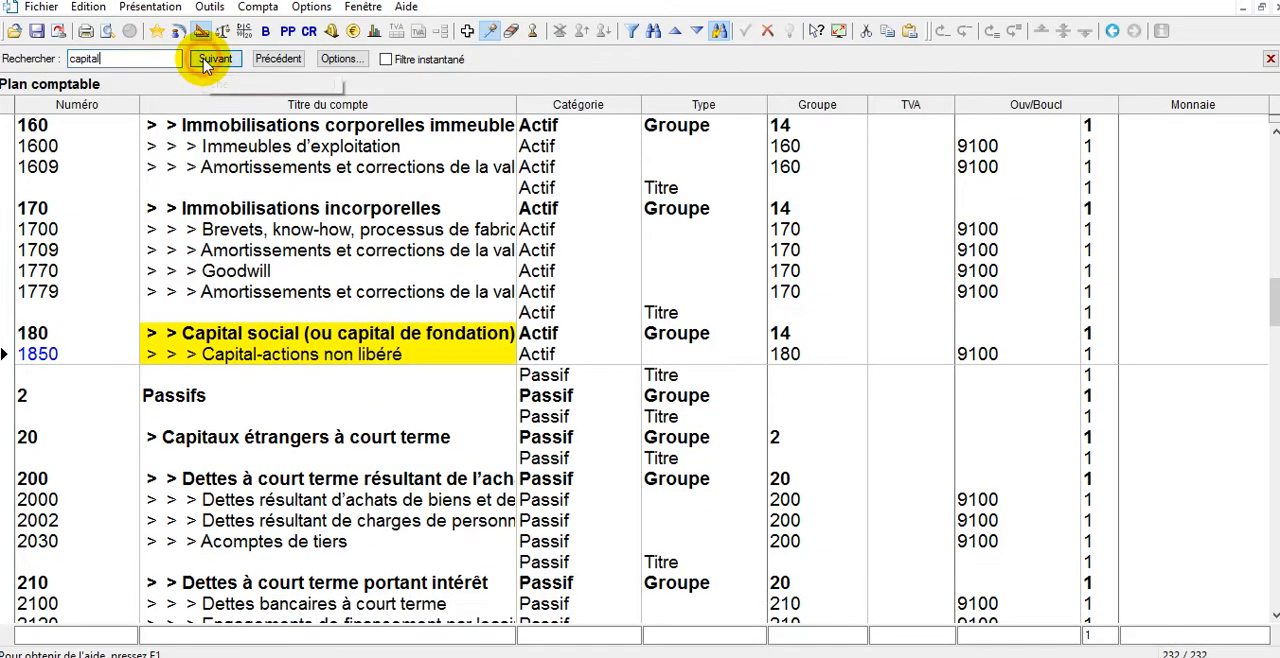
pyautogui.click(205, 62)
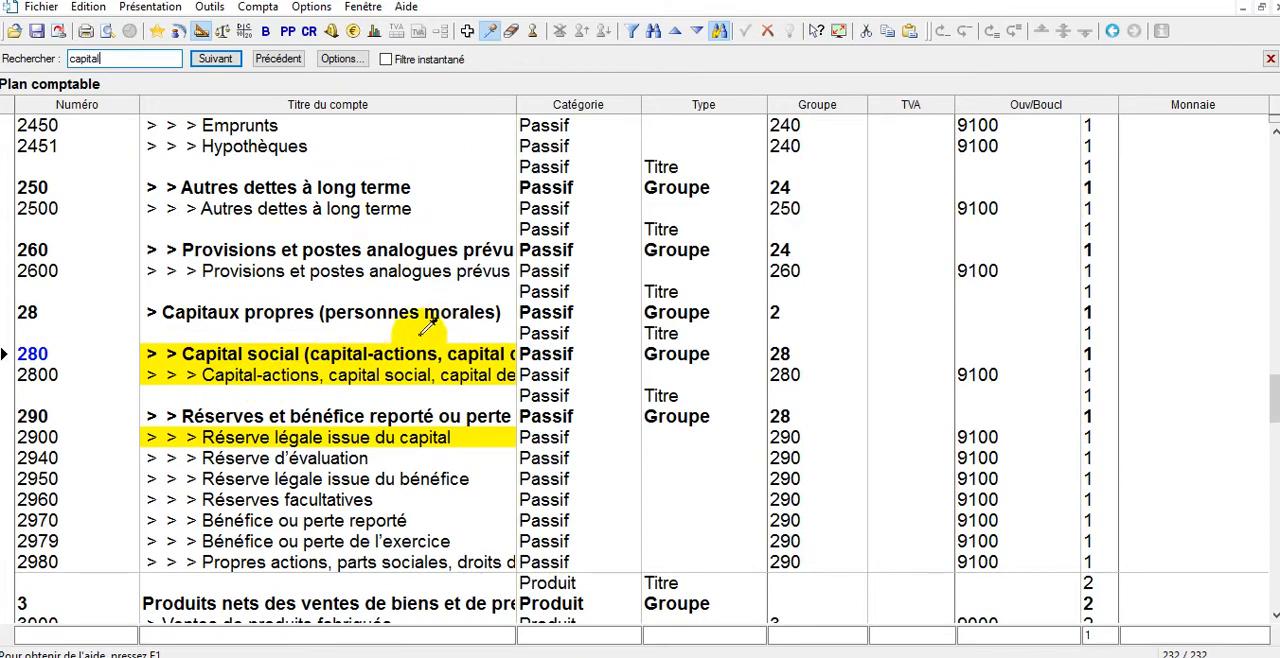
# Duplicate account 2800 as a new account numbered 2850 and titled Privé.
pyautogui.doubleClick(370, 372)
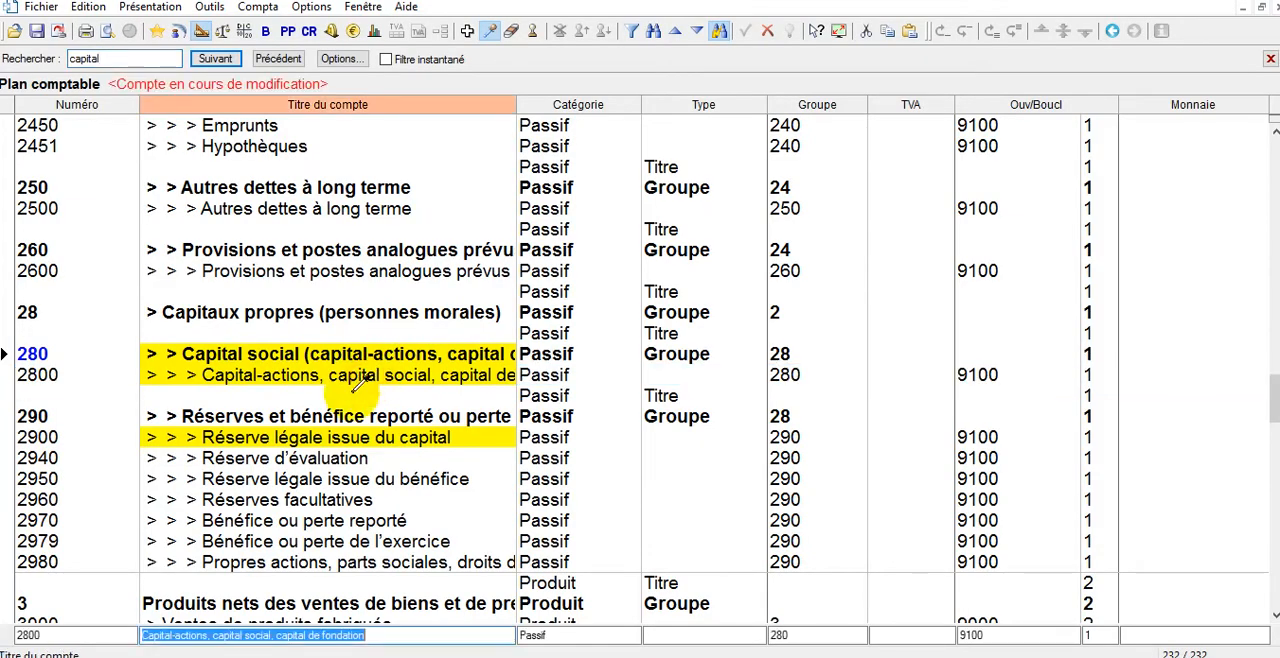
pyautogui.click(54, 635)
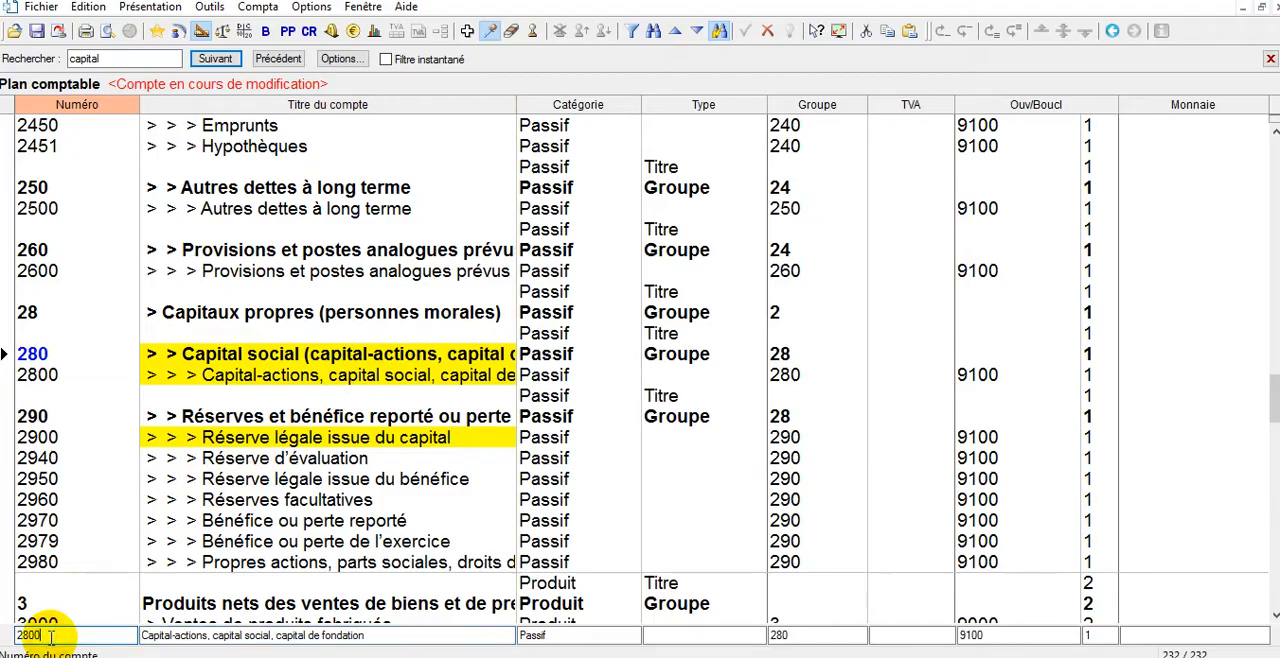
pyautogui.write('5')
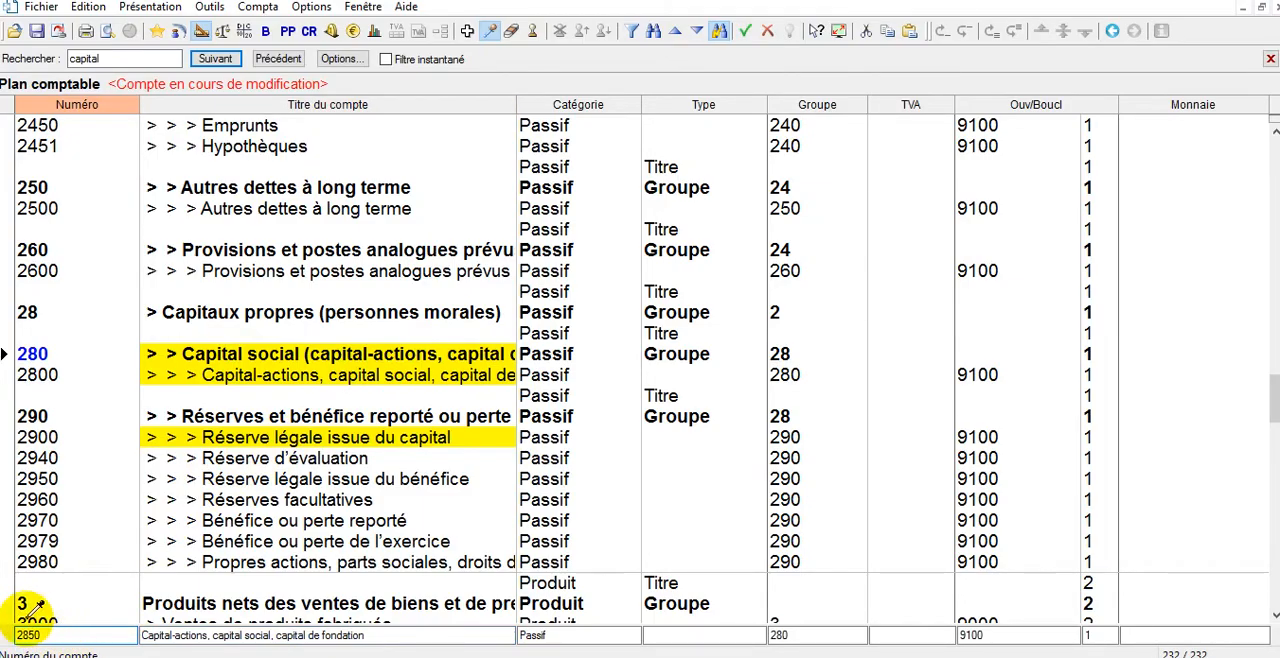
pyautogui.click(142, 634)
pyautogui.write('P')
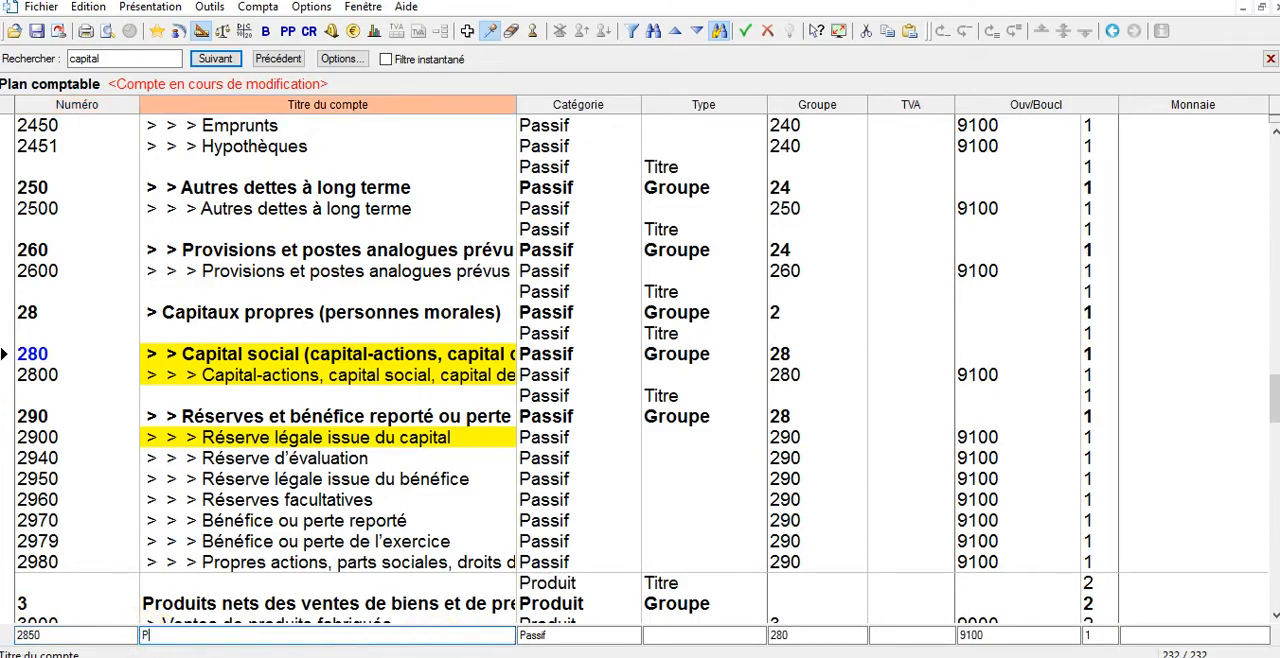
pyautogui.write('rivé')
pyautogui.press('Return')
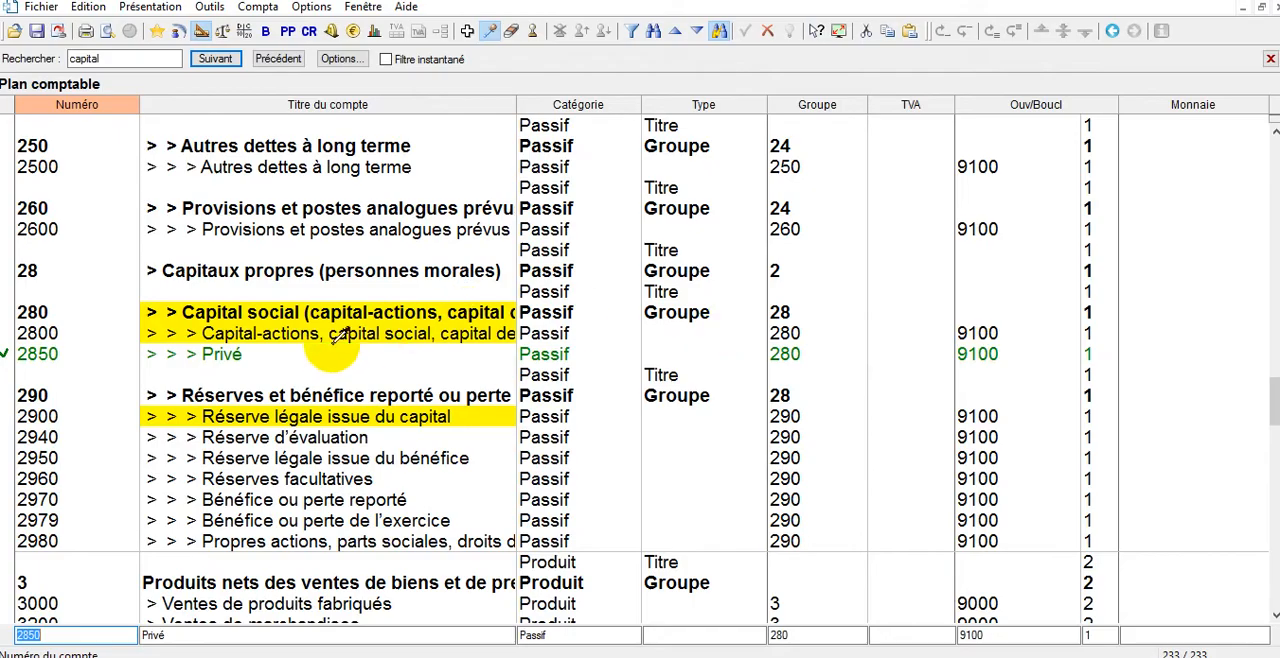
# Switch back to the tool for modifying accounts and shorten the title of account 2800 to Capital.
pyautogui.click(467, 30)
pyautogui.click(254, 338)
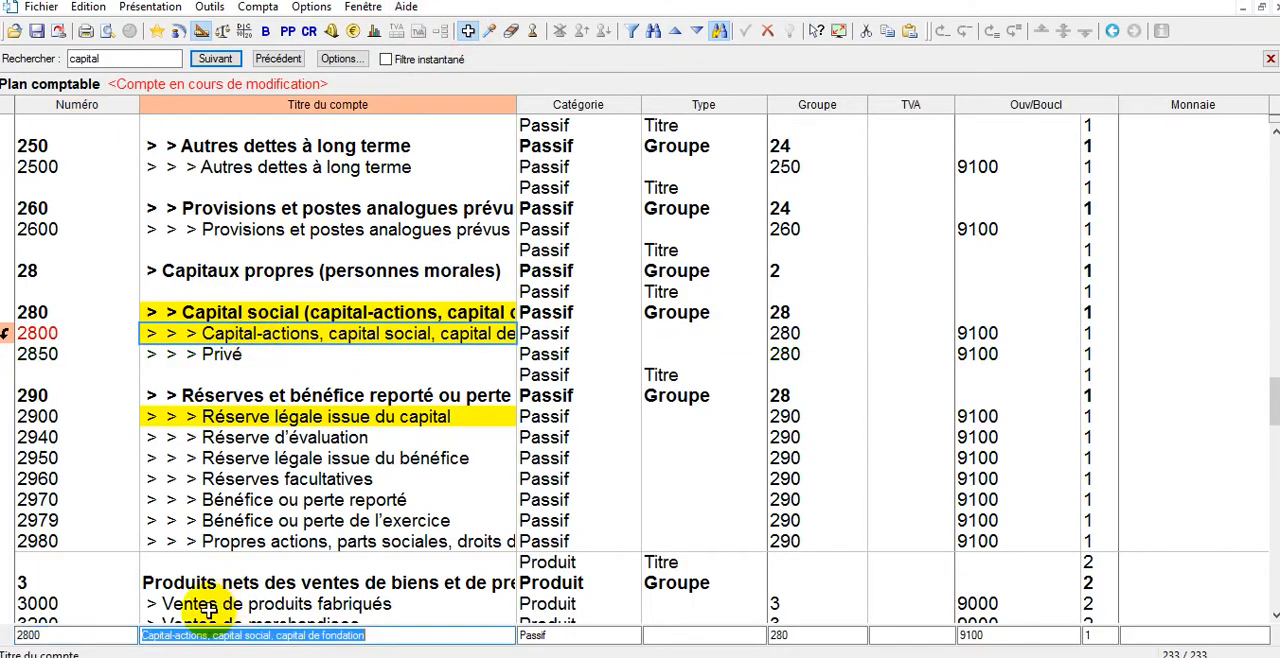
pyautogui.moveTo(172, 636); pyautogui.dragTo(432, 655)
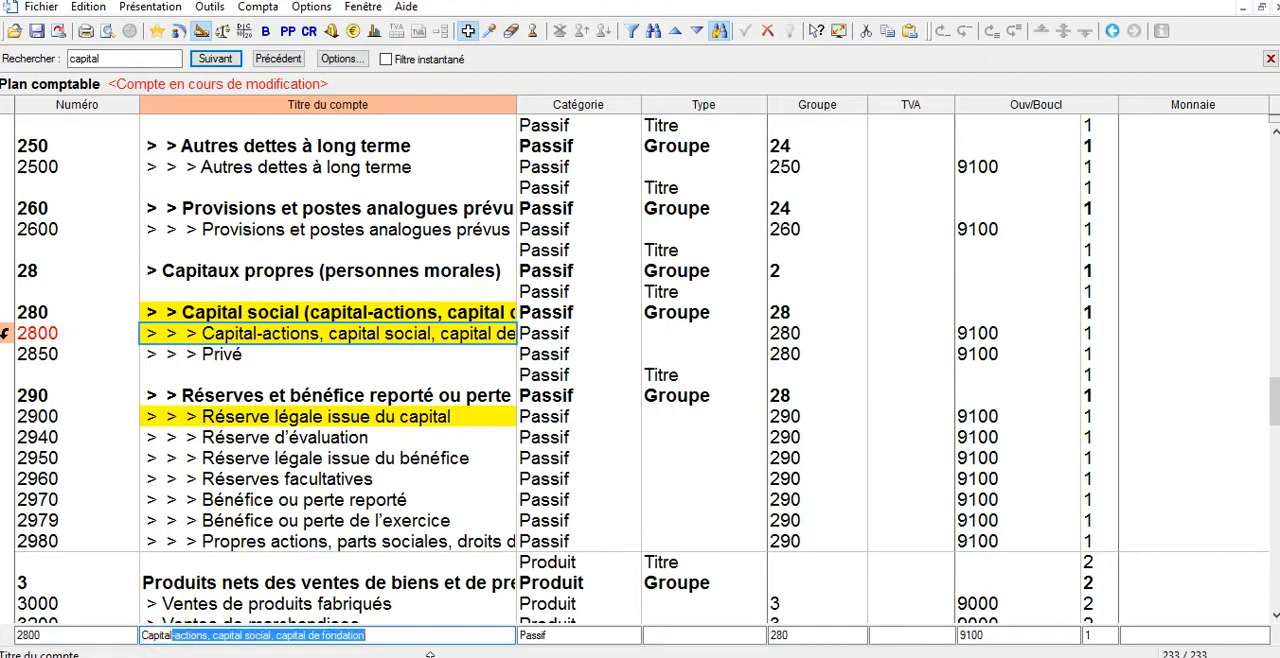
pyautogui.press('BackSpace')
pyautogui.press('Return')
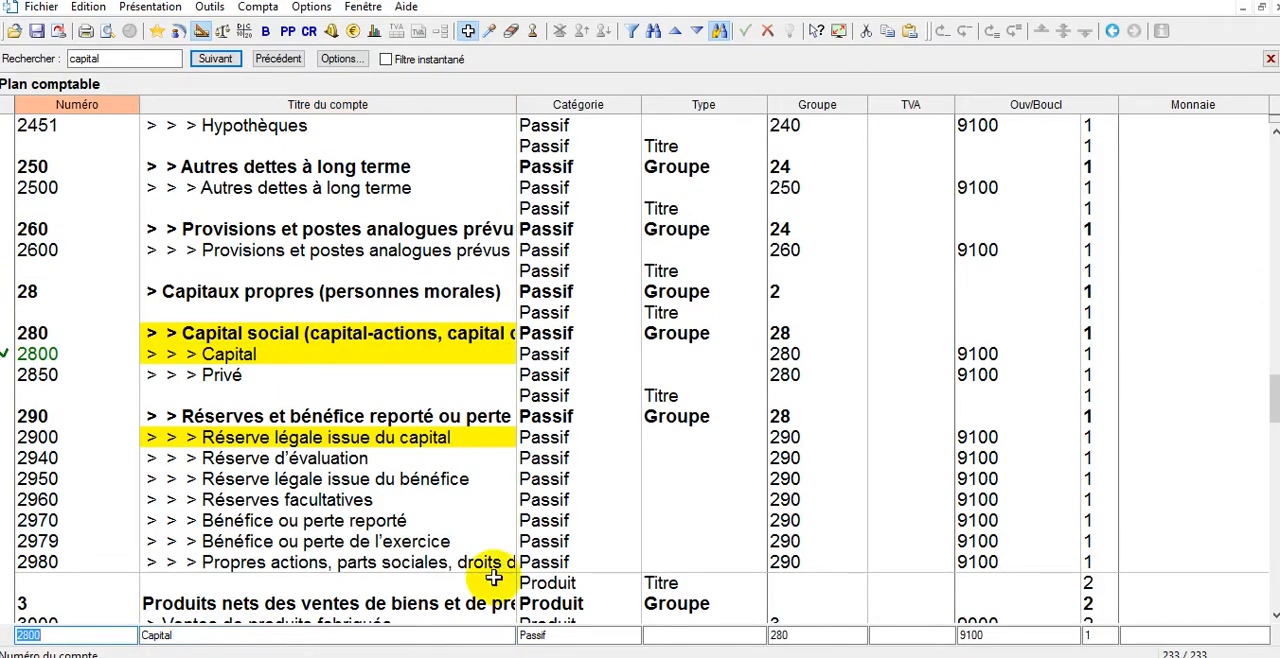
# Open the opening balances (Soldes à nouveau) dialog and enter 2000 CHF for account 1000 Caisse.
pyautogui.moveTo(1277, 397); pyautogui.dragTo(1277, 162)
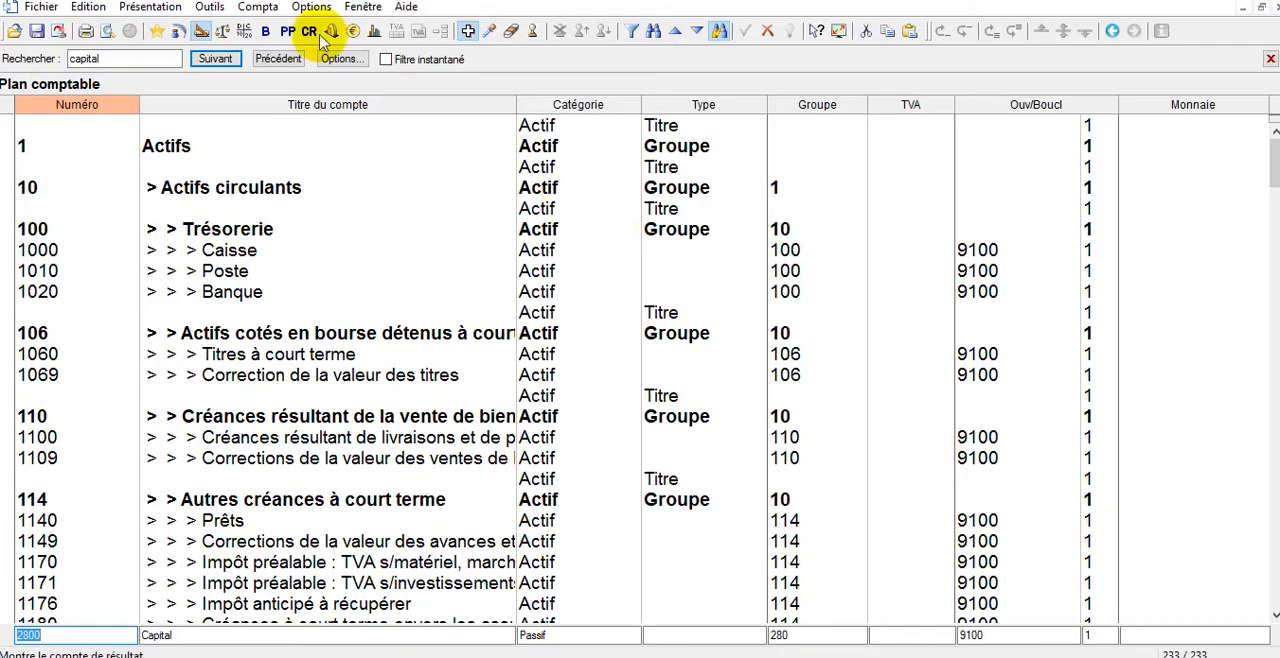
pyautogui.click(252, 8)
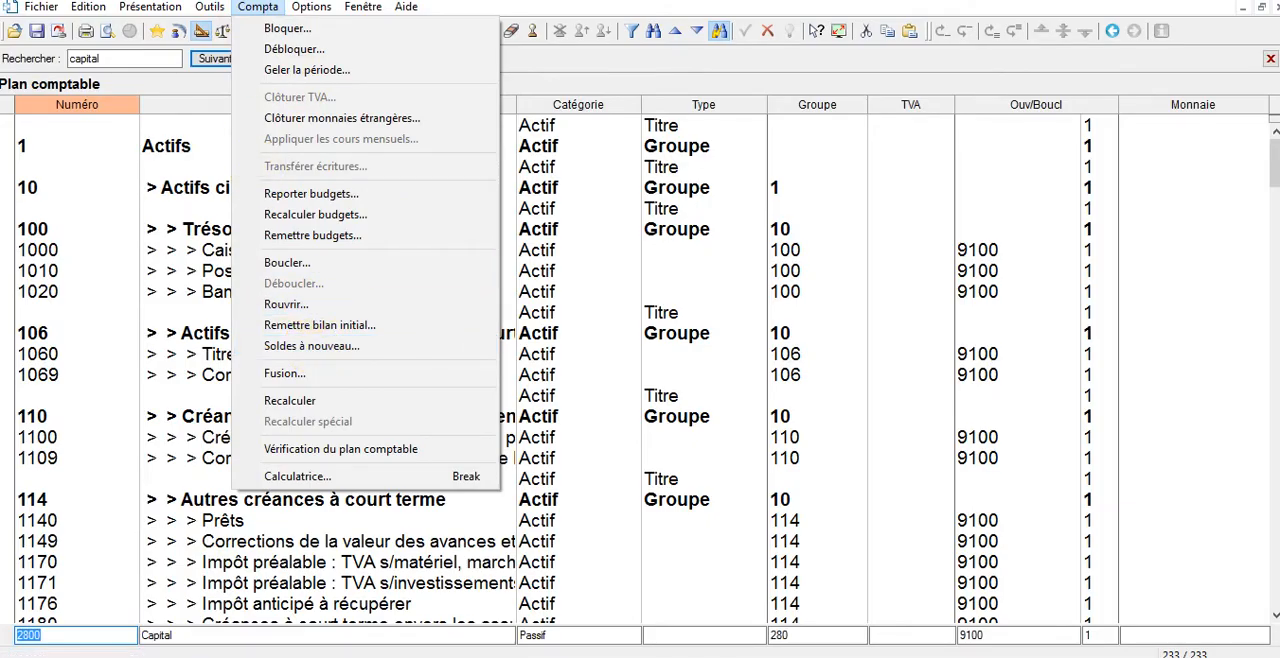
pyautogui.click(345, 350)
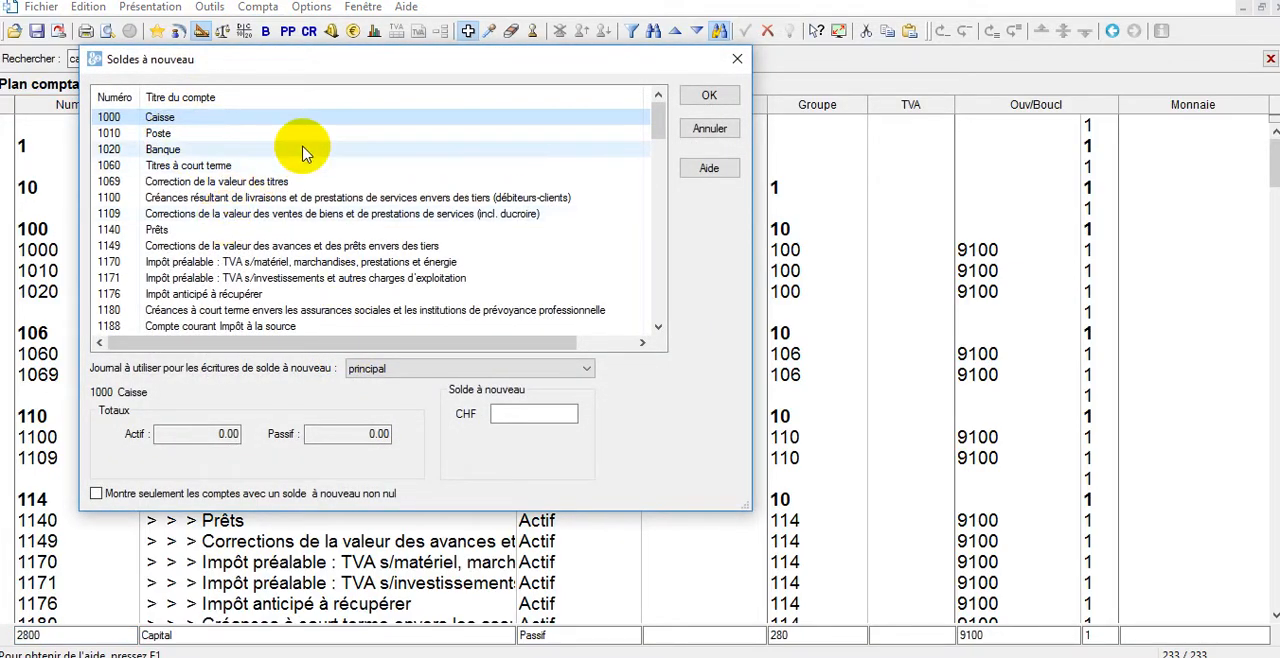
pyautogui.click(559, 414)
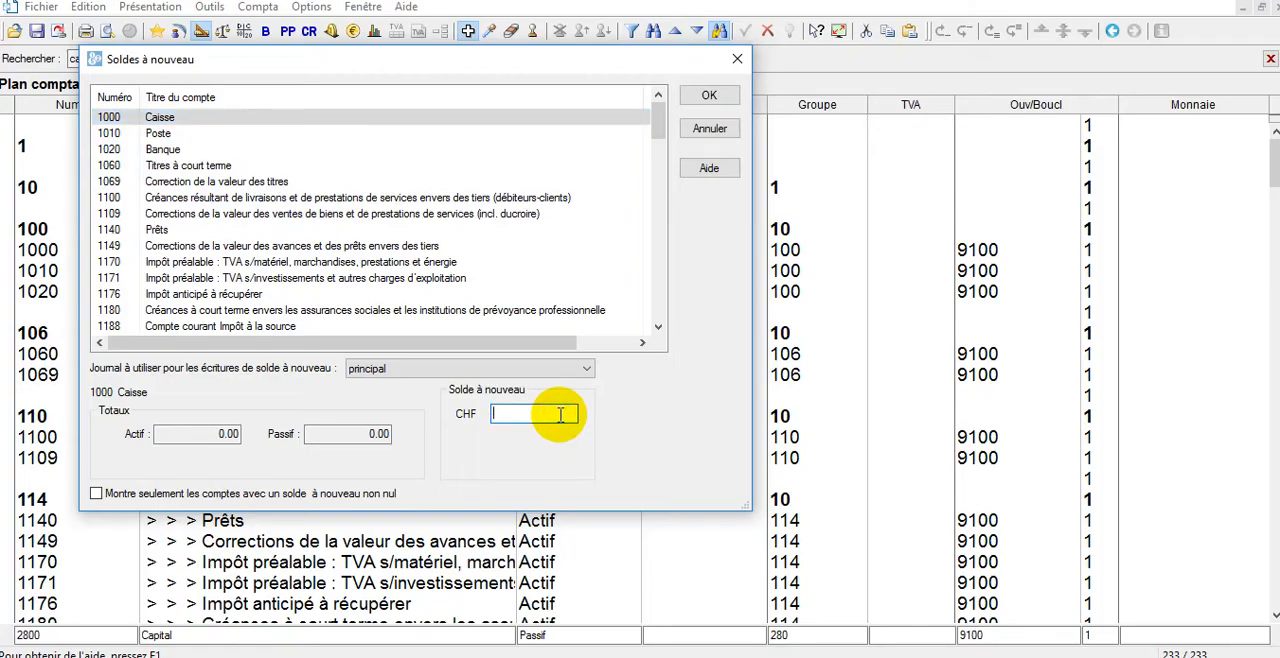
pyautogui.write('2')
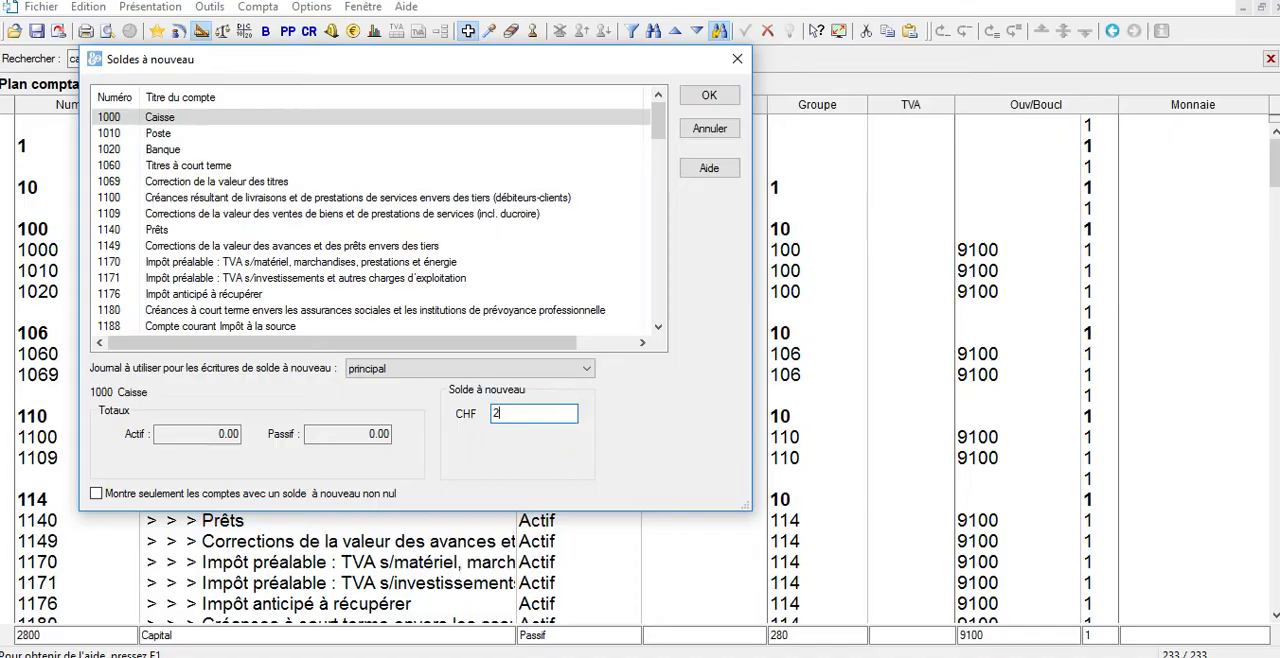
pyautogui.write('000')
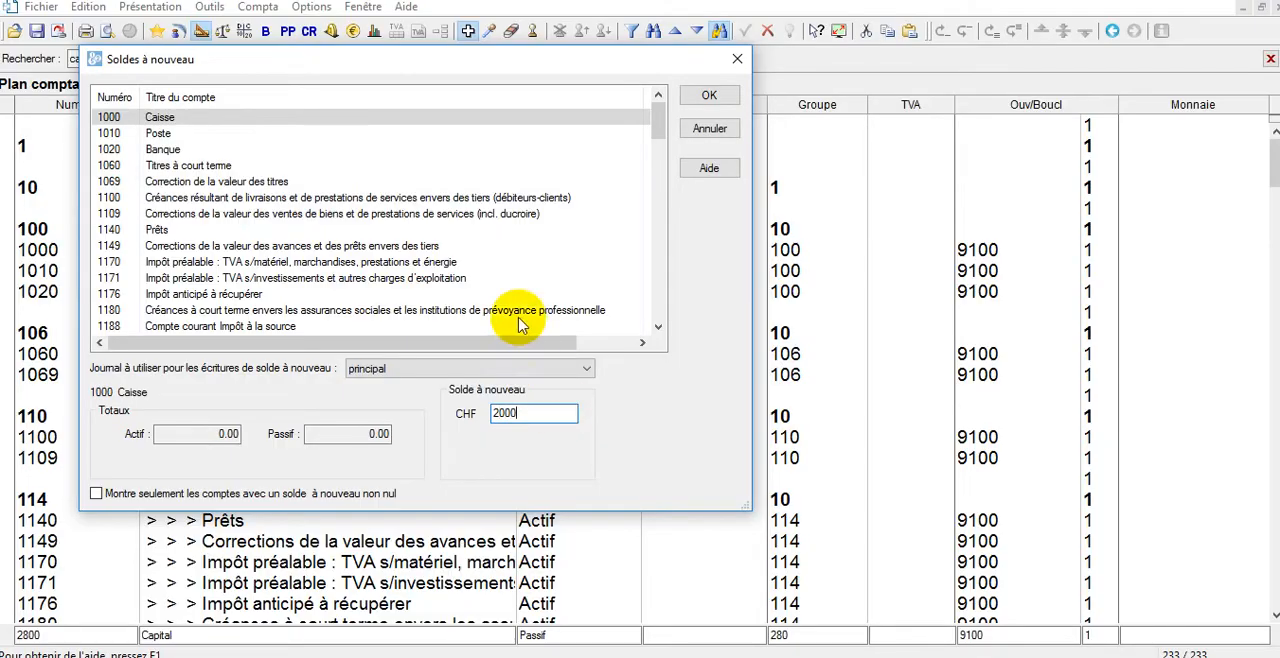
# Enter opening balances of 6000 CHF for account 1010 Poste and 12000 CHF for account 1020 Banque.
pyautogui.click(287, 131)
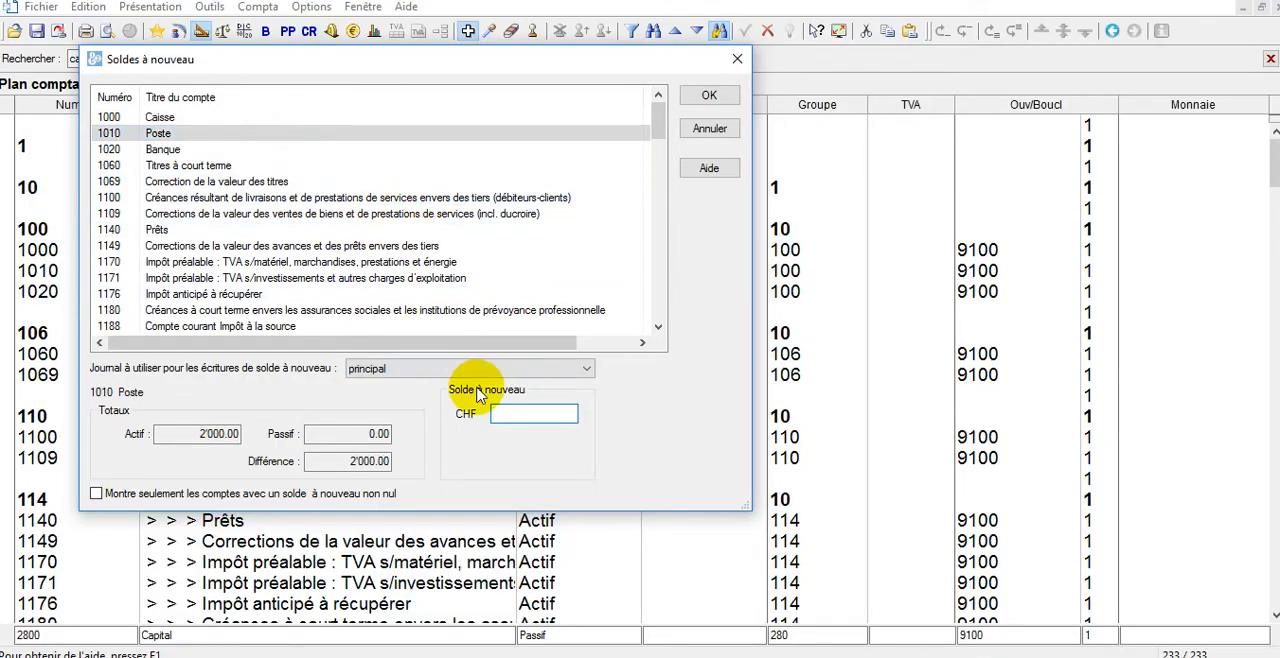
pyautogui.click(505, 413)
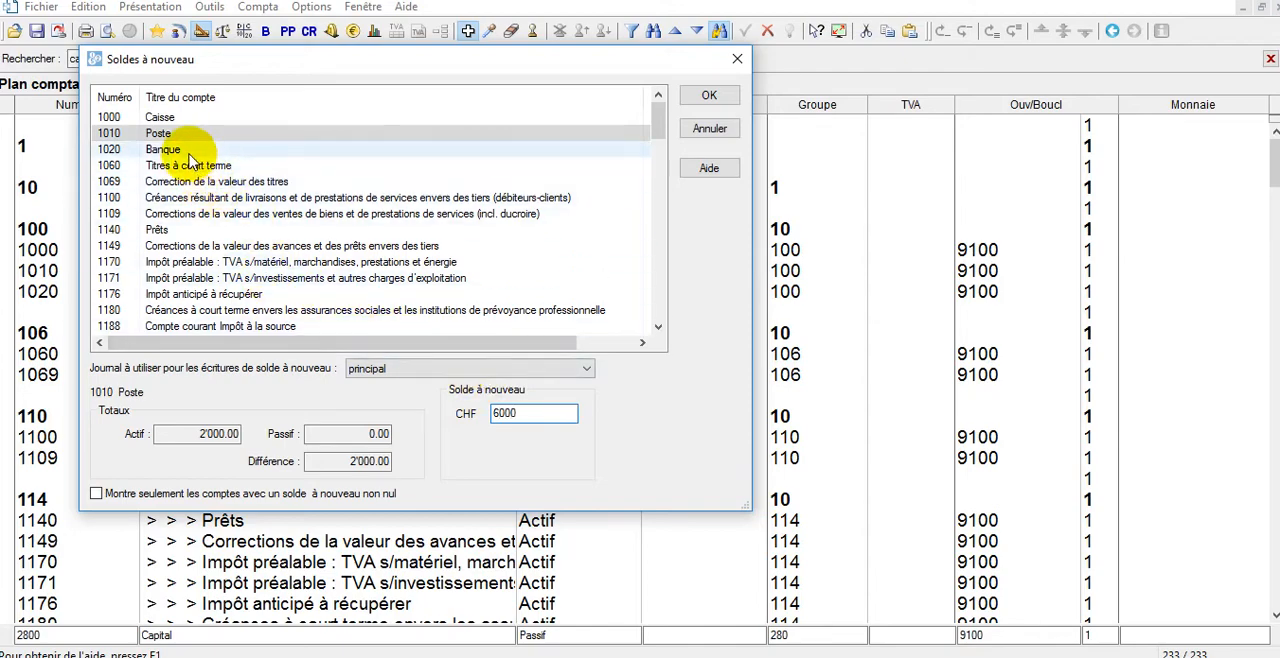
pyautogui.click(188, 151)
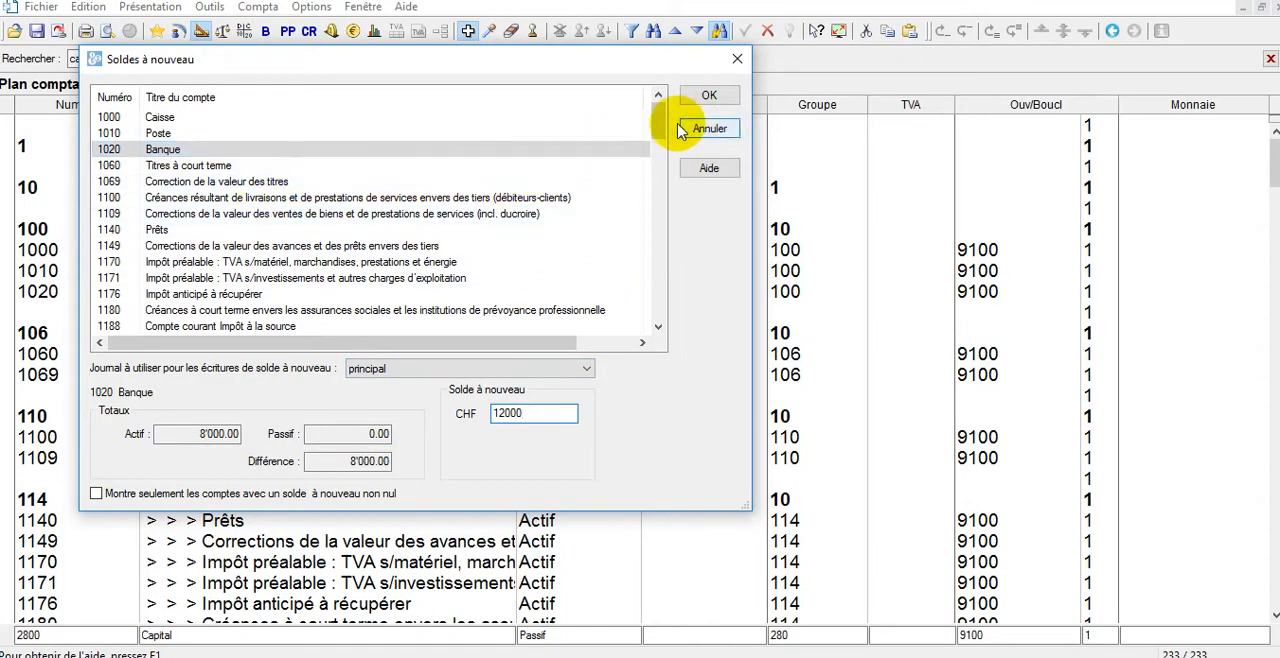
# Enter an opening balance of 5000 CHF for account 2000, the supplier debts account.
pyautogui.moveTo(660, 120); pyautogui.dragTo(660, 238)
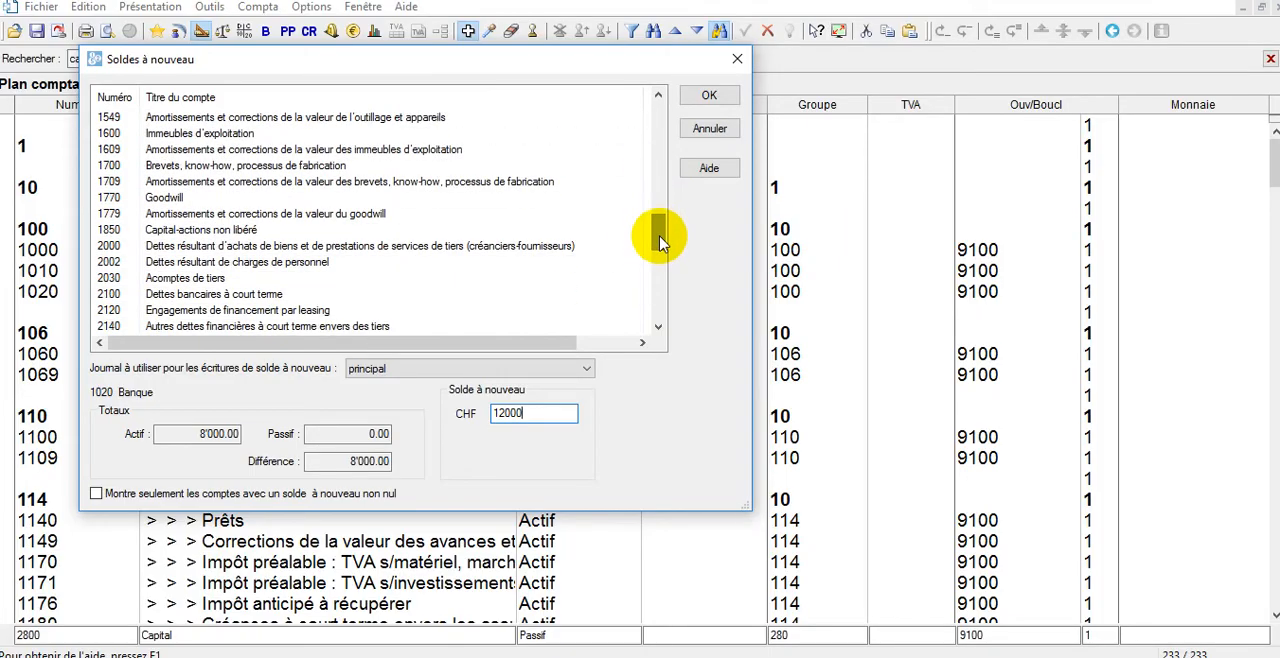
pyautogui.click(362, 250)
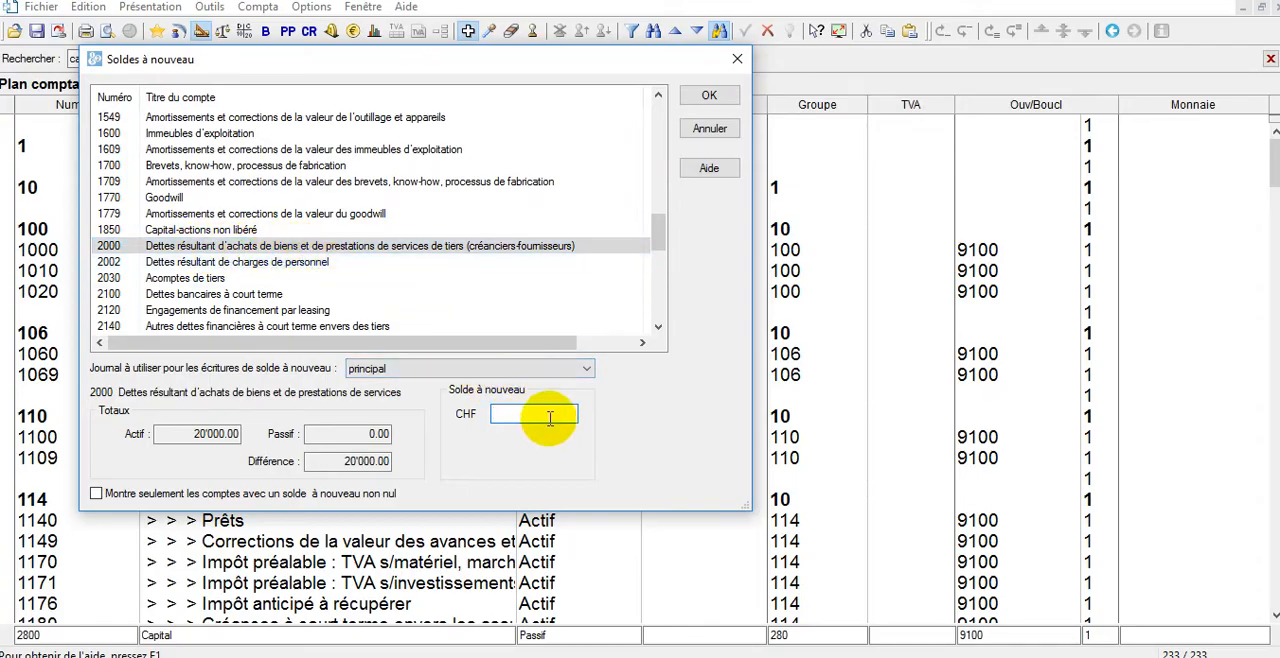
pyautogui.write('5000')
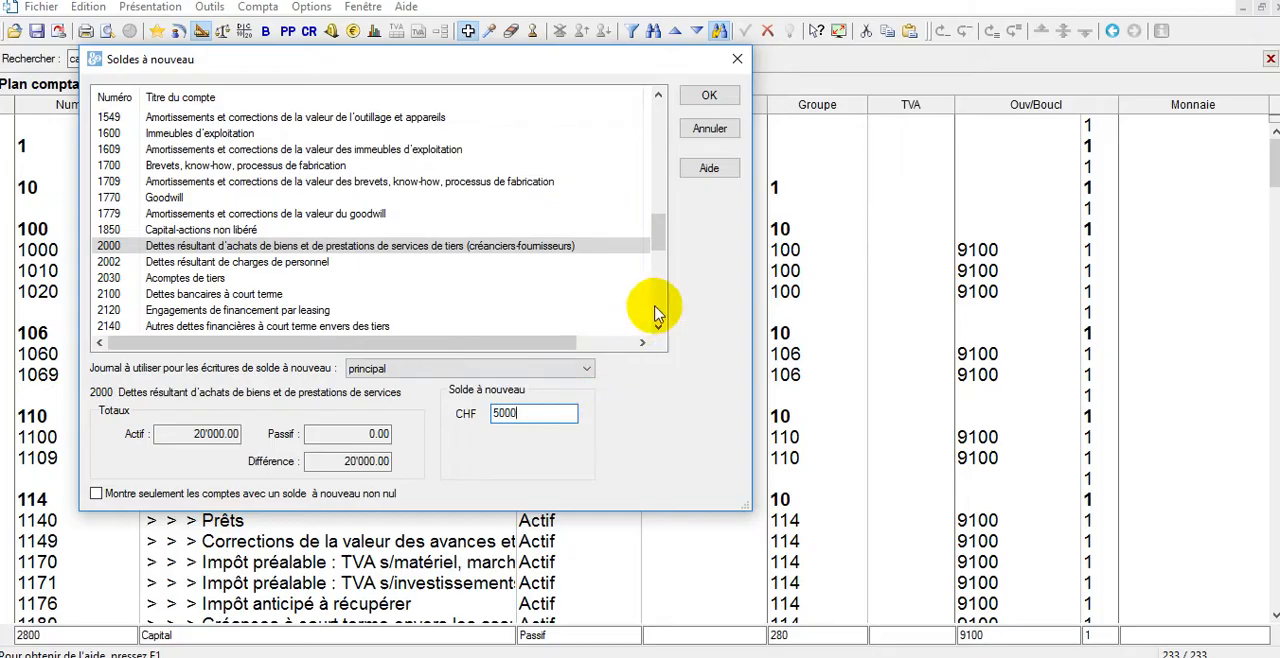
pyautogui.moveTo(657, 231); pyautogui.dragTo(657, 243)
pyautogui.write('00028')
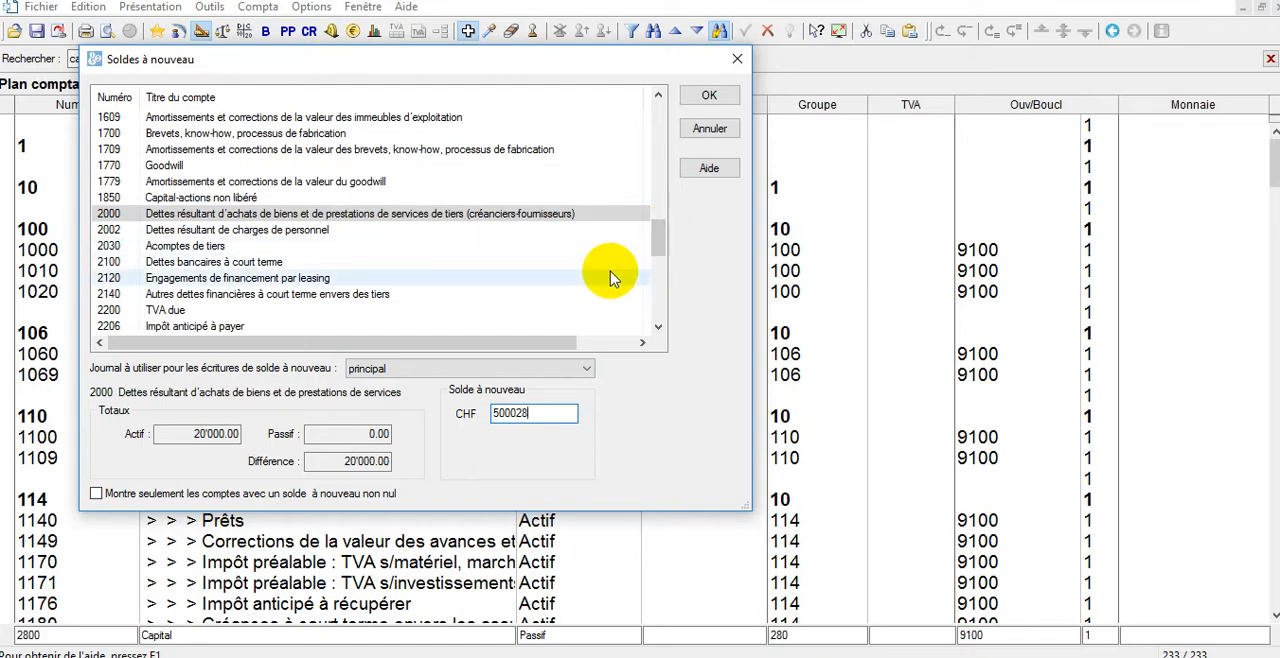
# Enter an opening balance of 45000 CHF for account 2800 Capital and validate all the opening balances.
pyautogui.click(563, 248)
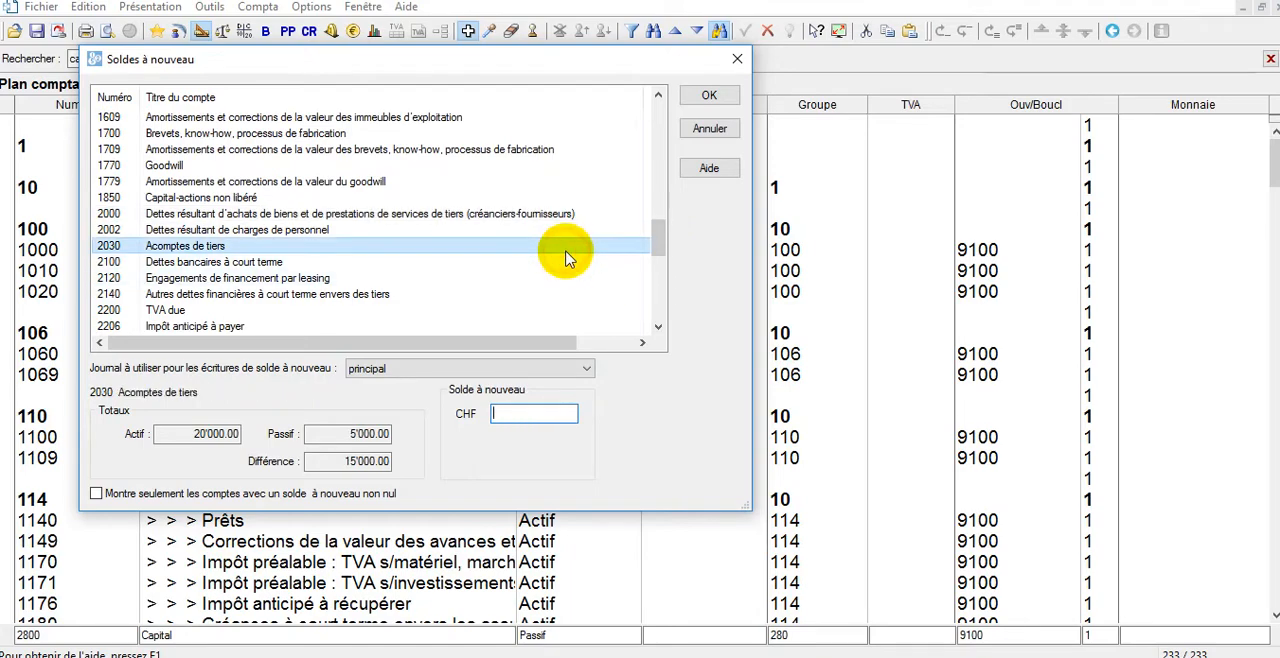
pyautogui.write('28')
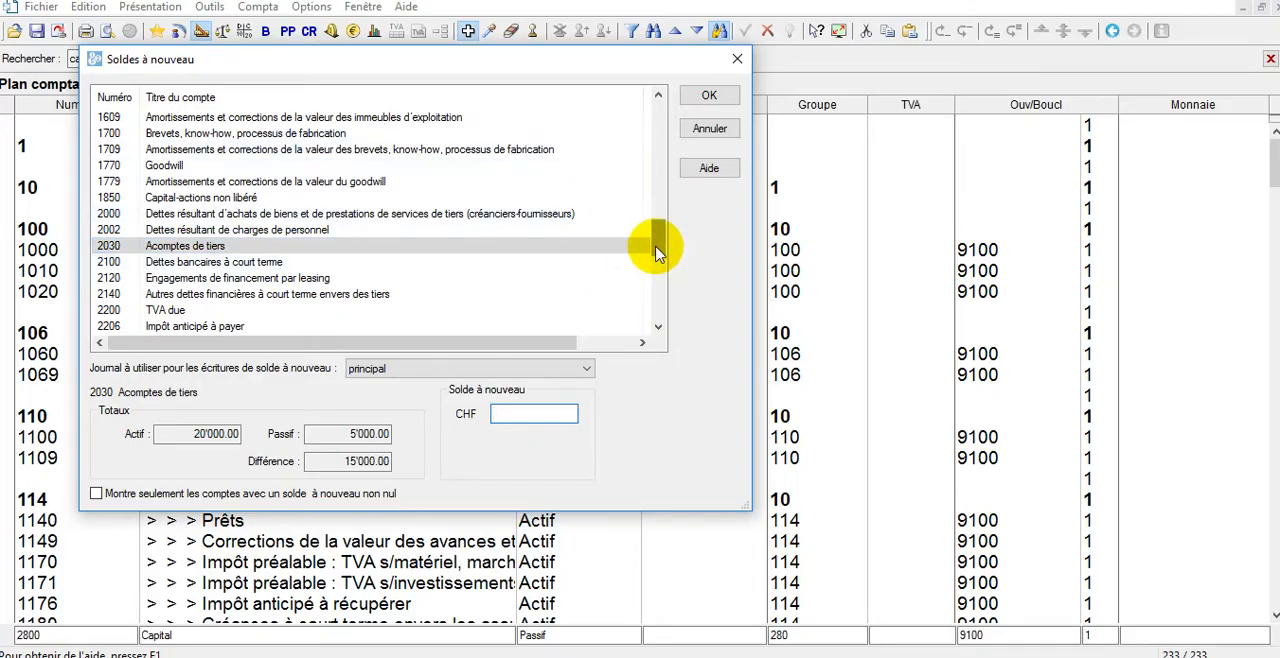
pyautogui.moveTo(657, 246); pyautogui.dragTo(659, 287)
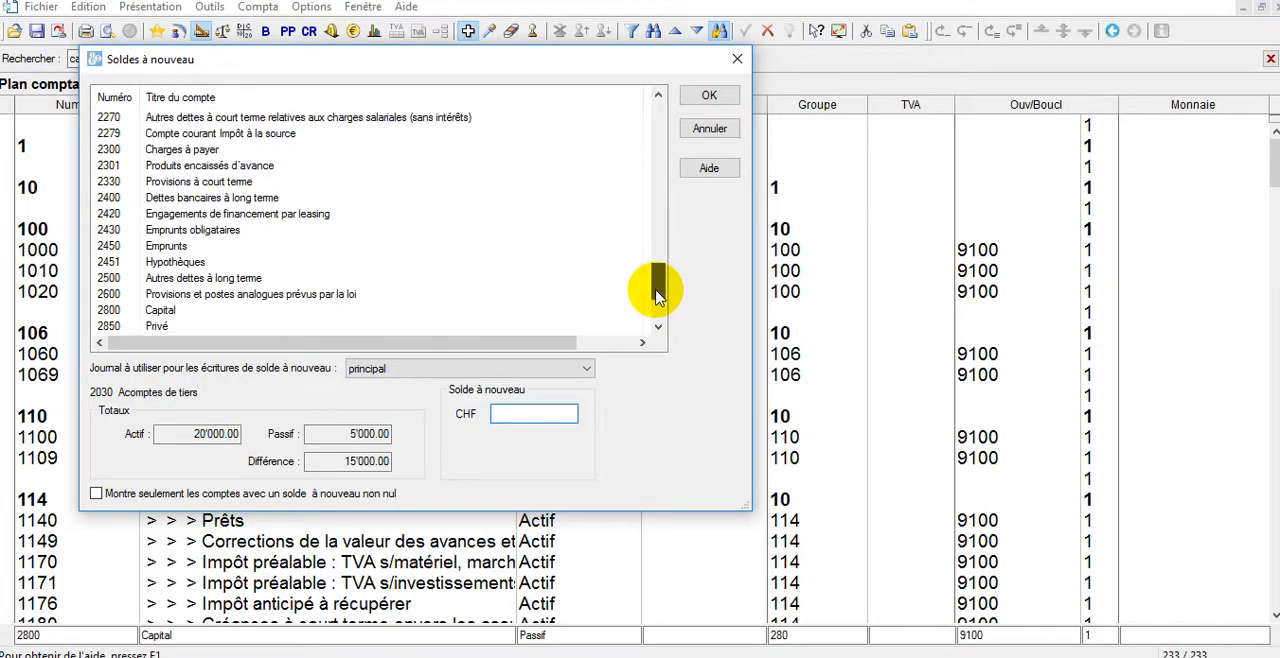
pyautogui.click(210, 313)
pyautogui.click(515, 416)
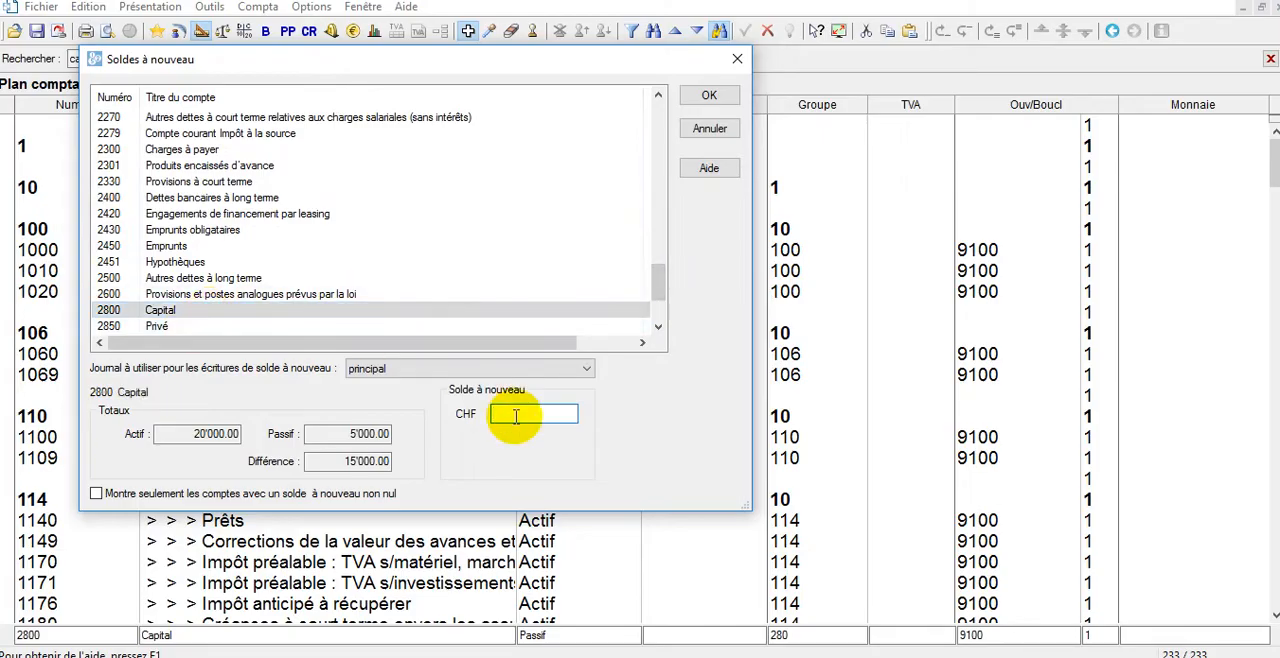
pyautogui.write('45000')
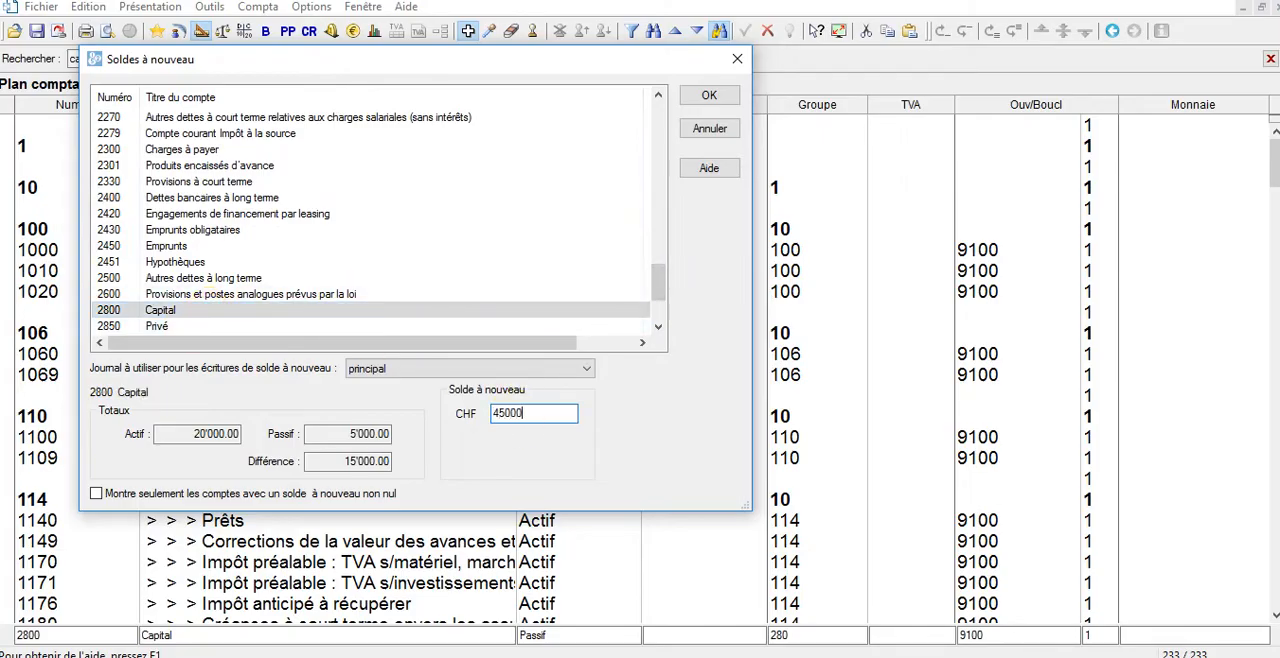
pyautogui.click(706, 100)
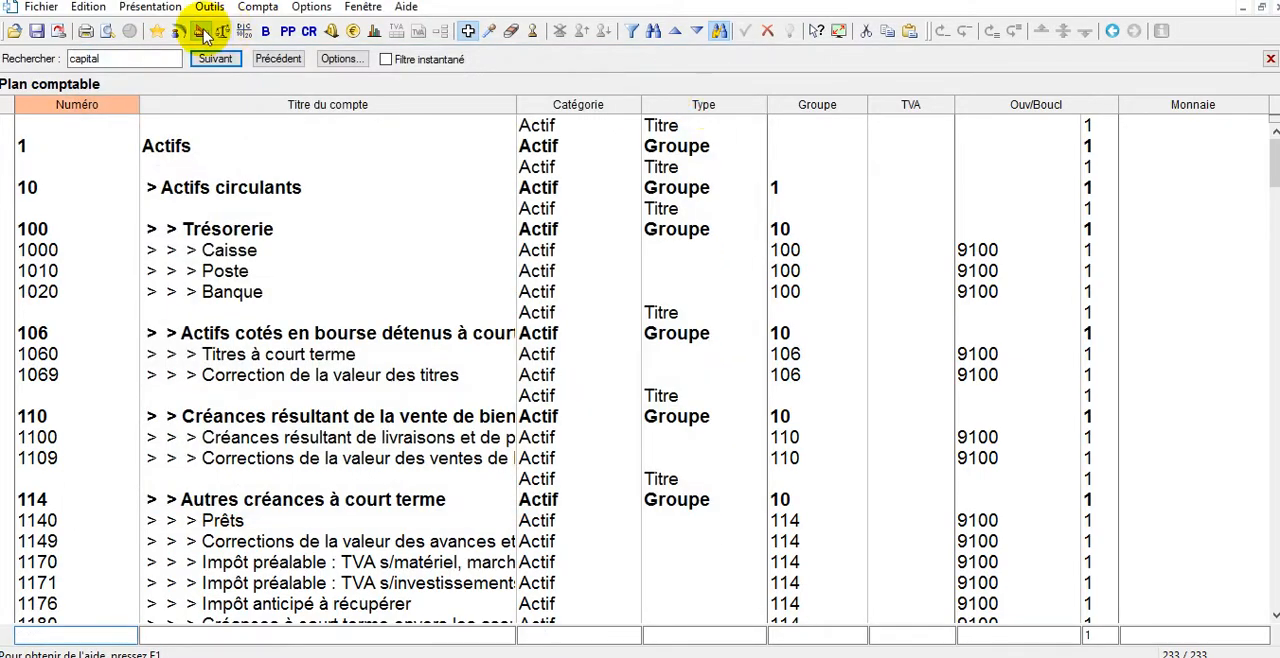
# Search the chart of accounts for 2000 and retitle that account Dette-fournisseur.
pyautogui.doubleClick(124, 58)
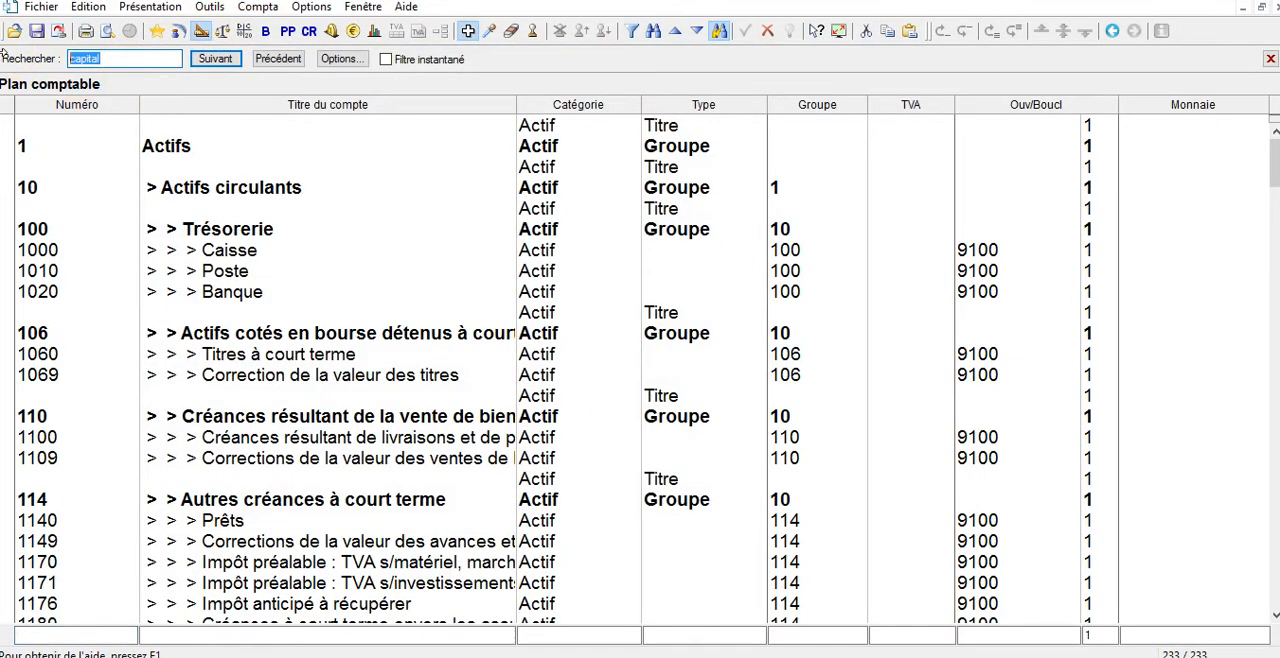
pyautogui.write('2000')
pyautogui.press('Return')
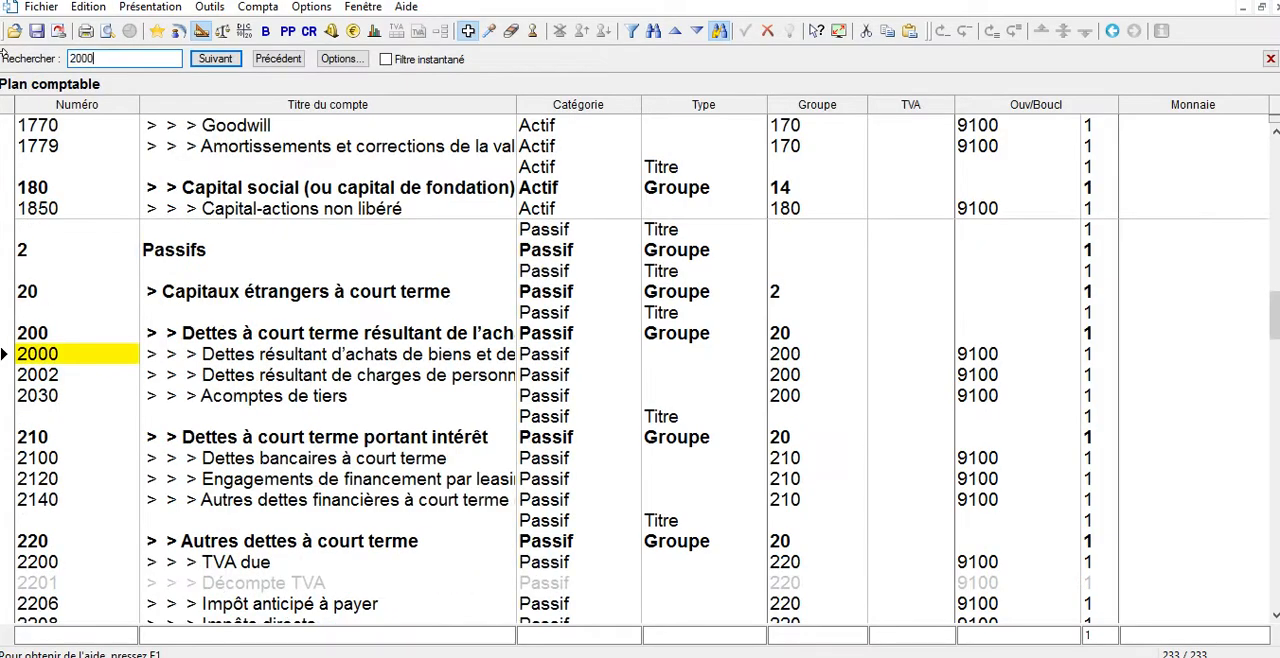
pyautogui.doubleClick(284, 347)
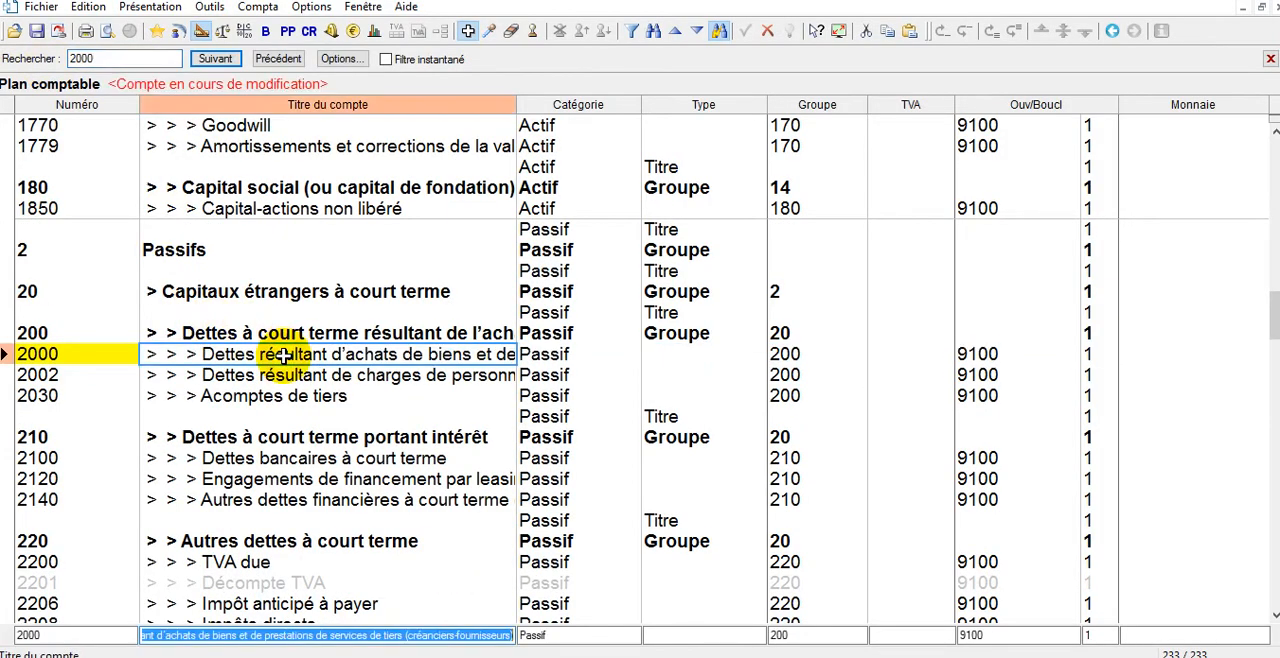
pyautogui.write('Dette-fourni')
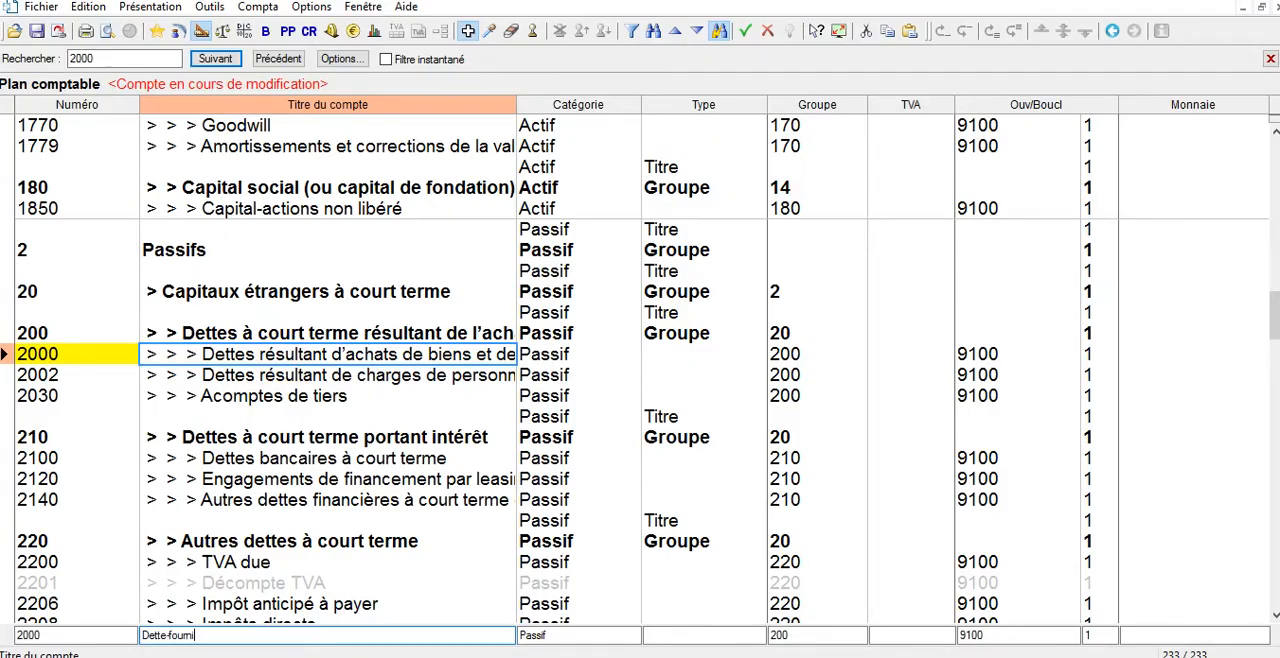
pyautogui.write('sseur')
pyautogui.press('Return')
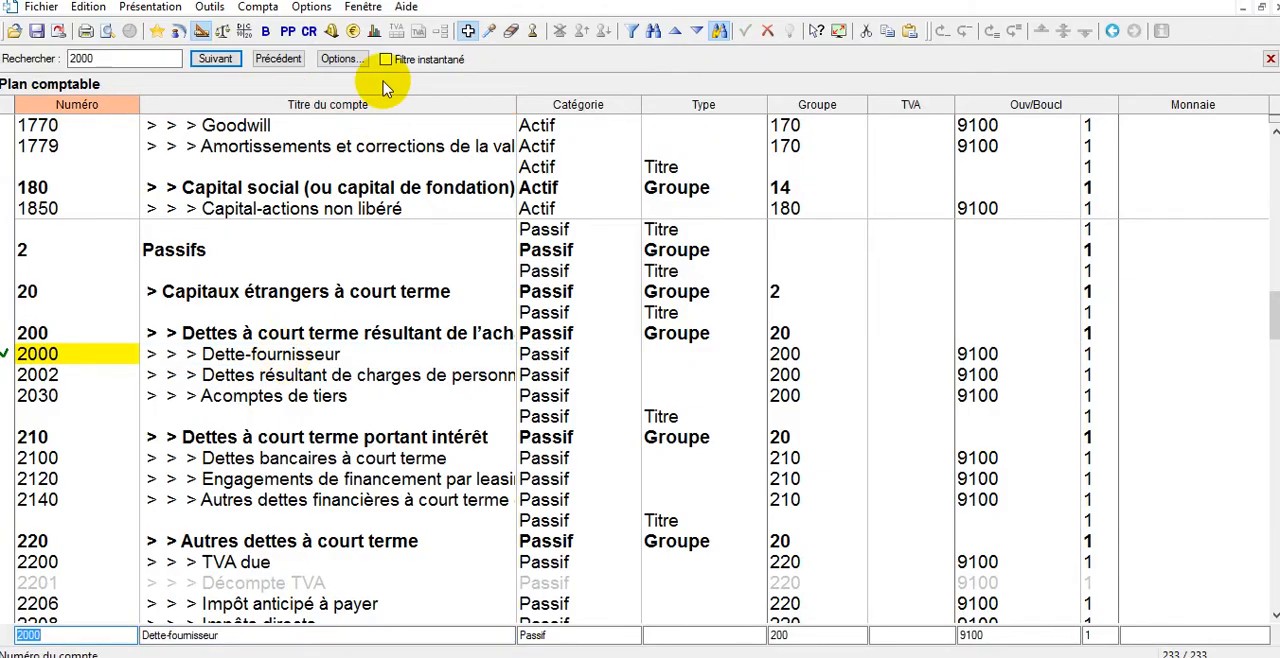
# Display the balance sheet with the proposed settings to check the treasury accounts, and open the main journal to review the opening entries.
pyautogui.click(266, 32)
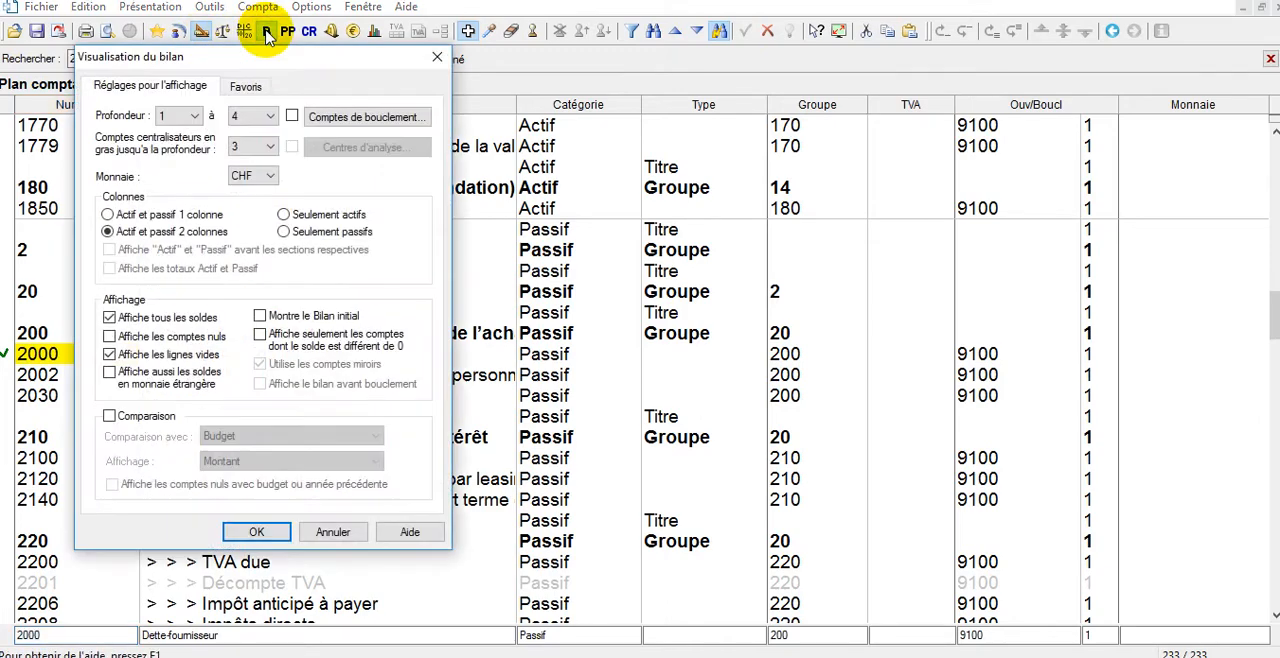
pyautogui.click(250, 532)
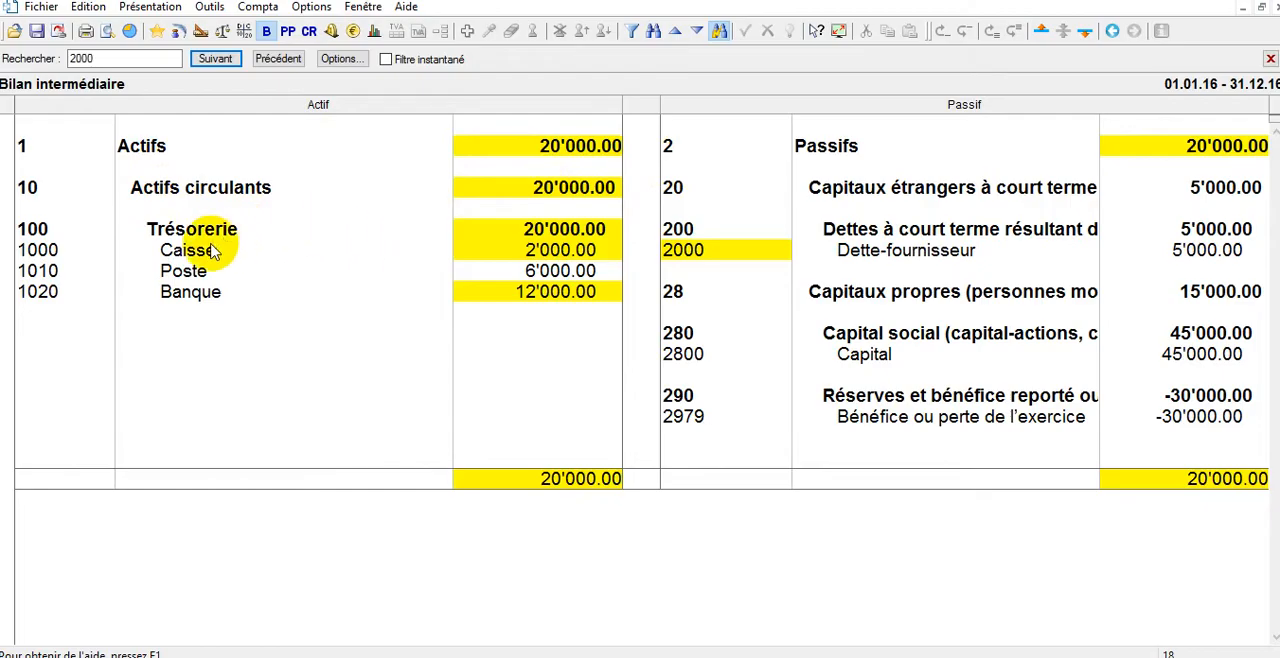
pyautogui.click(258, 251)
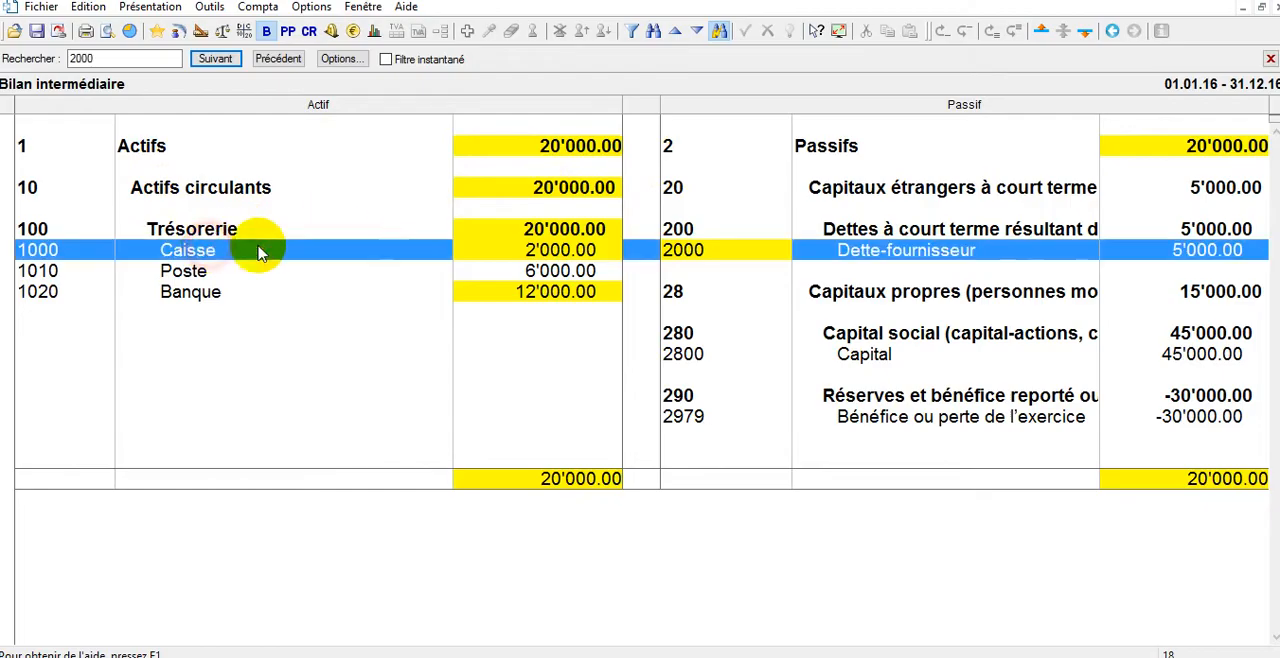
pyautogui.click(560, 273)
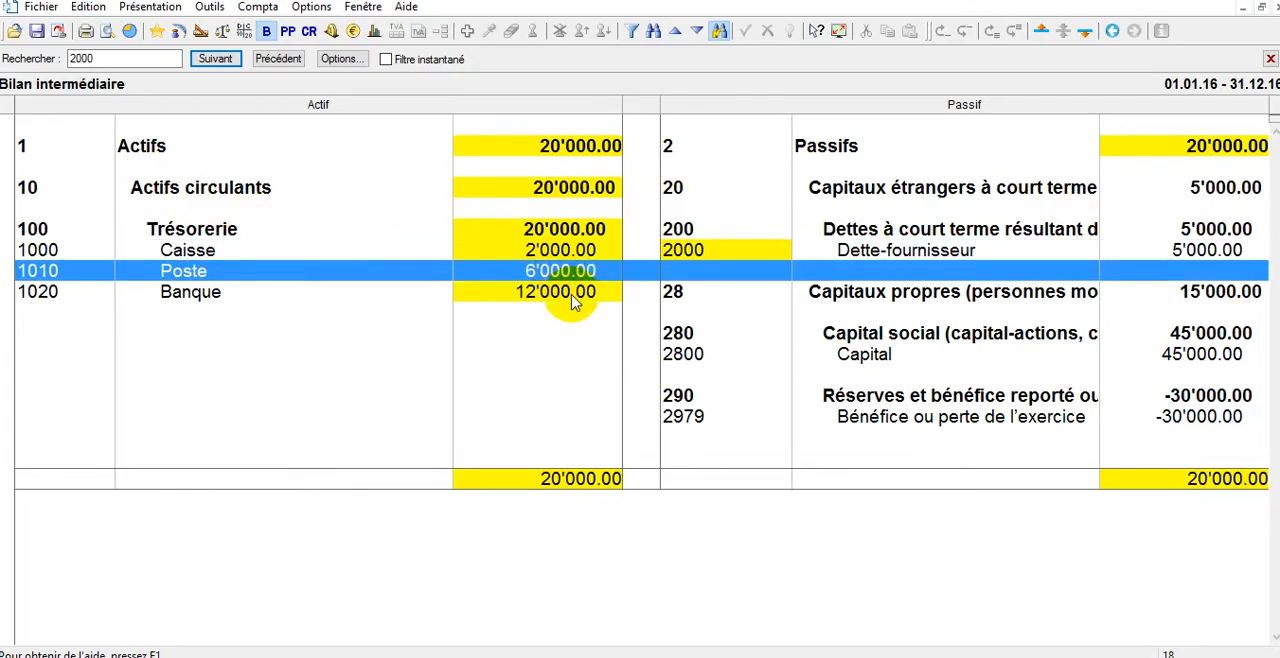
pyautogui.click(573, 295)
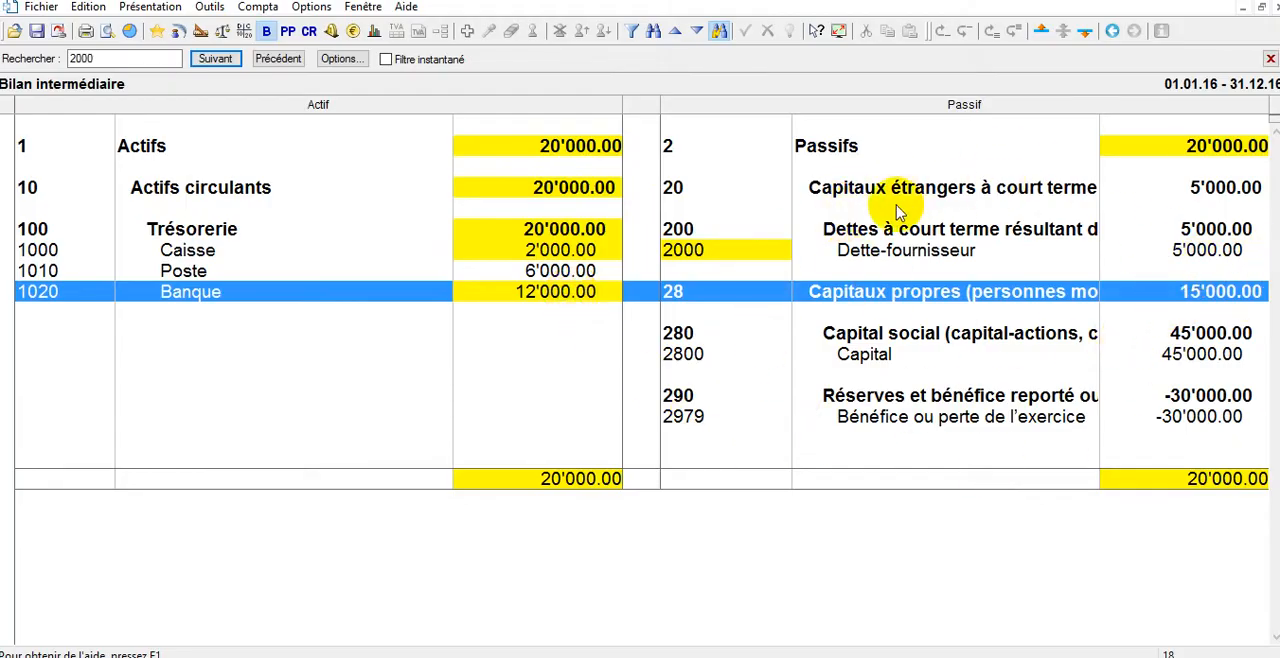
pyautogui.click(179, 33)
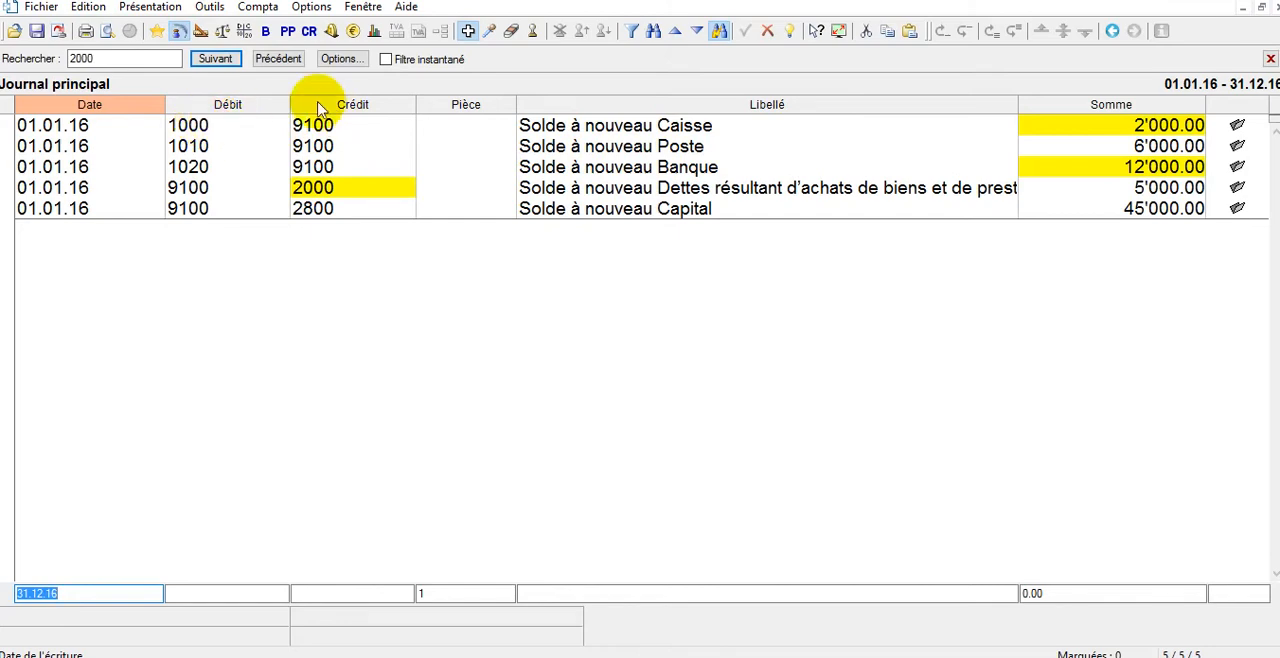
pyautogui.click(1217, 1)
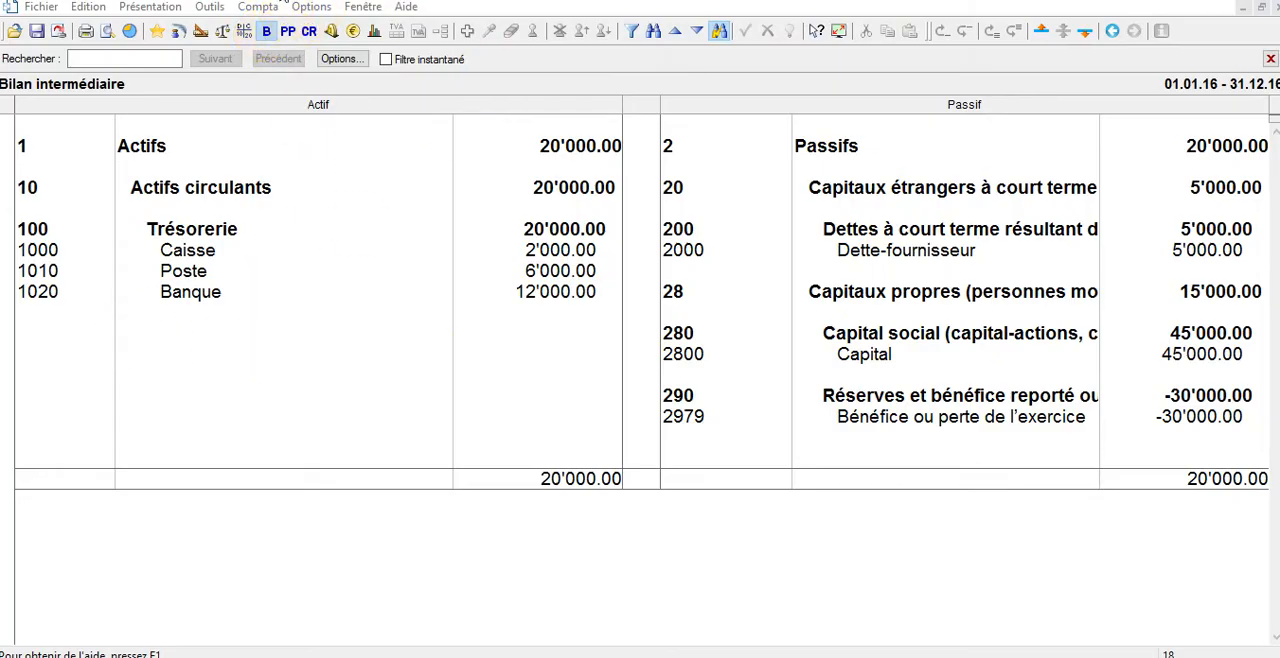
# Enter an opening balance of 30000 CHF for account 1530 Véhicules and validate the opening balances.
pyautogui.click(262, 8)
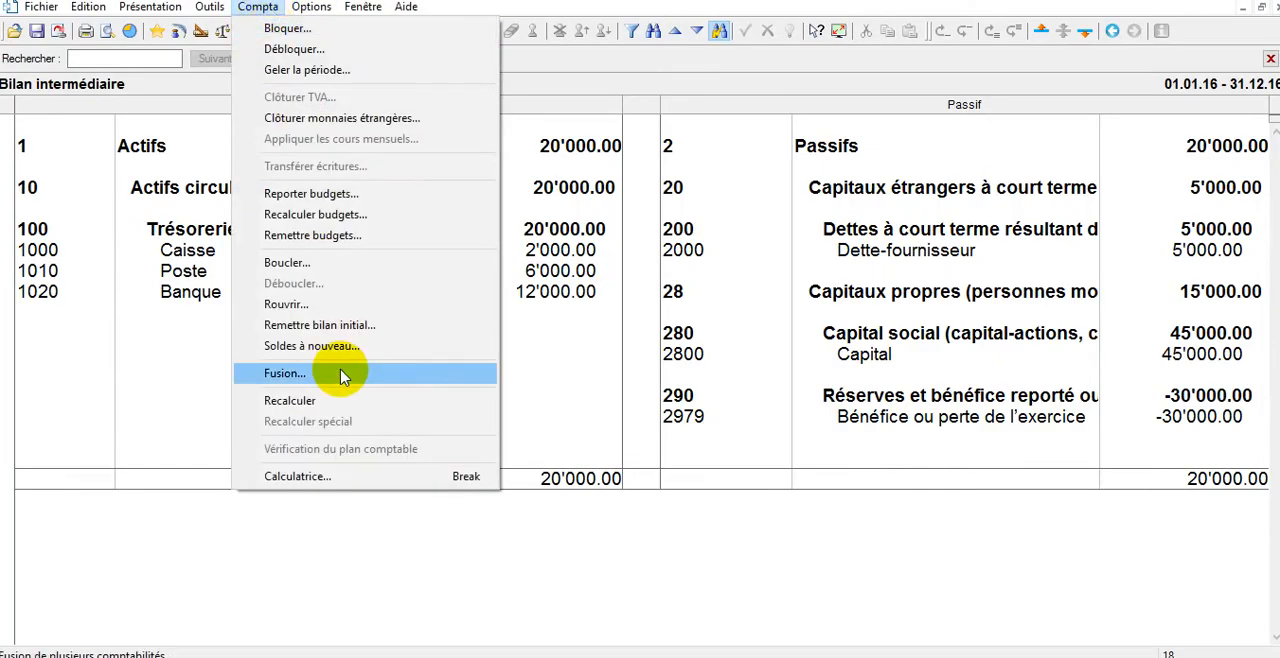
pyautogui.click(380, 347)
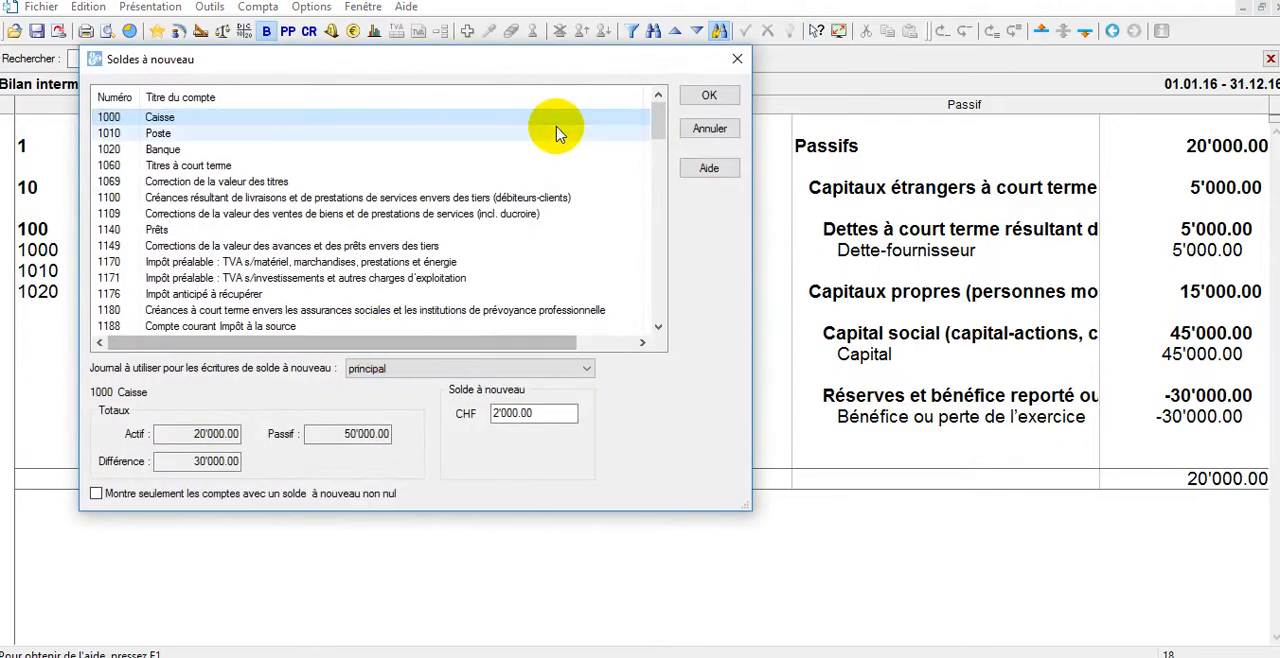
pyautogui.moveTo(659, 128); pyautogui.dragTo(659, 190)
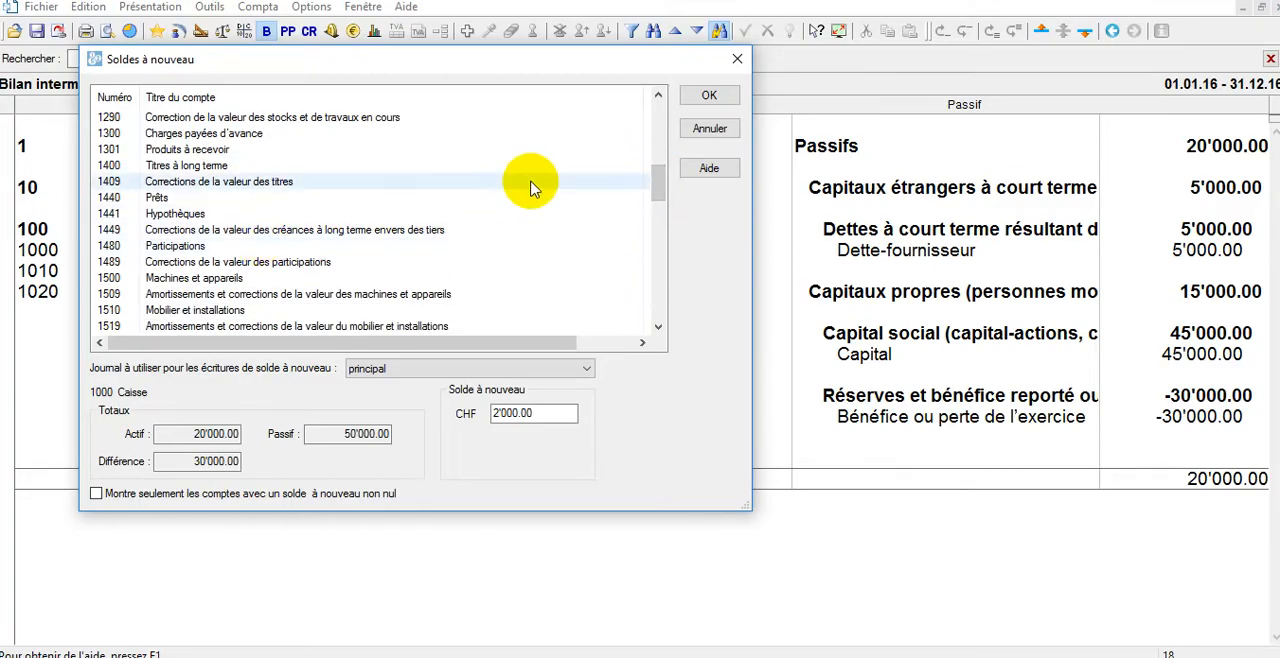
pyautogui.moveTo(660, 190); pyautogui.dragTo(660, 202)
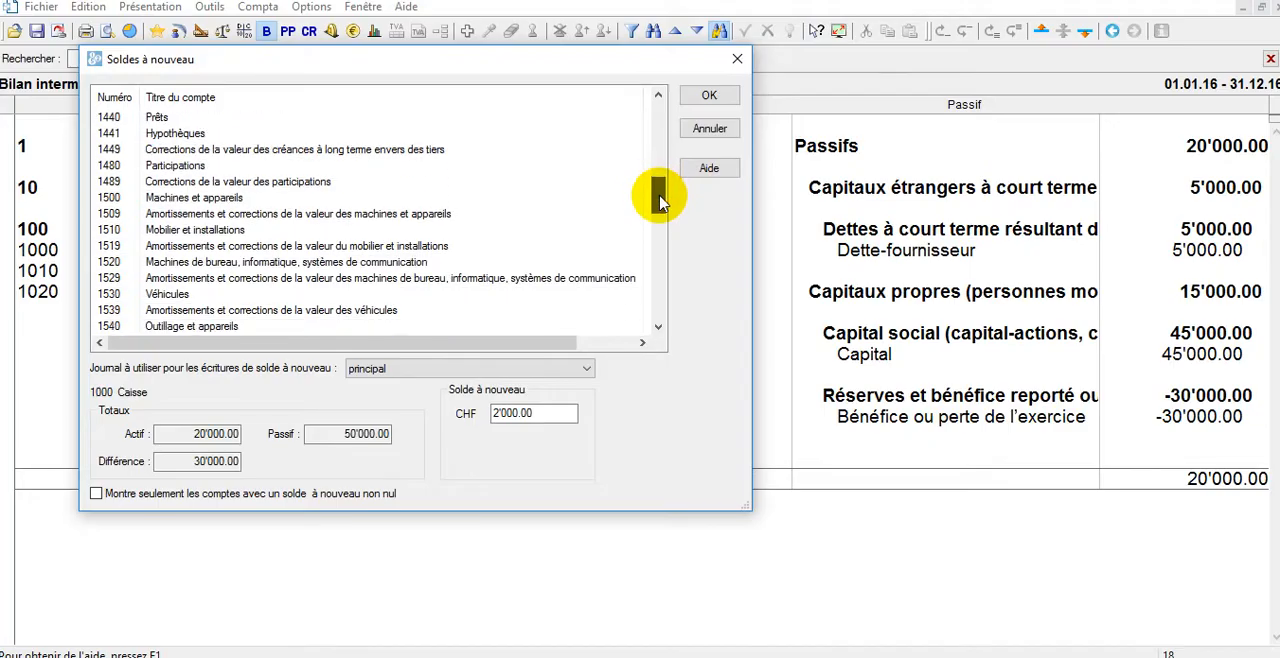
pyautogui.click(226, 295)
pyautogui.press('Tab')
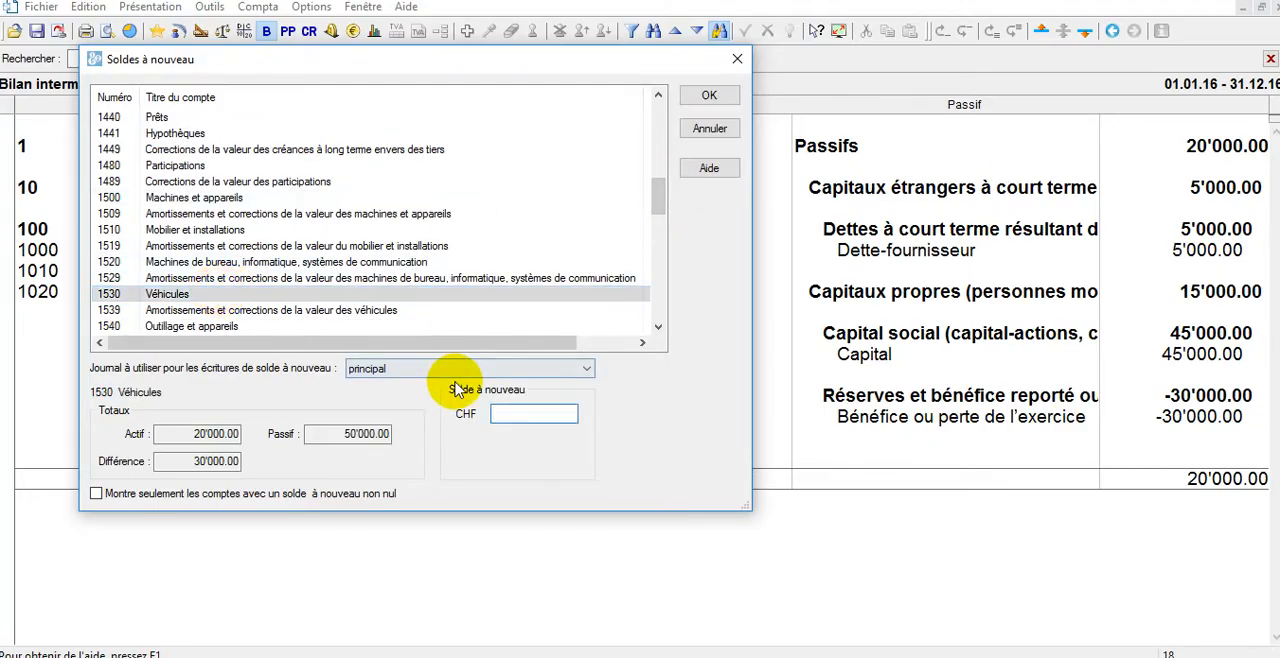
pyautogui.write('30000')
pyautogui.press('Return')
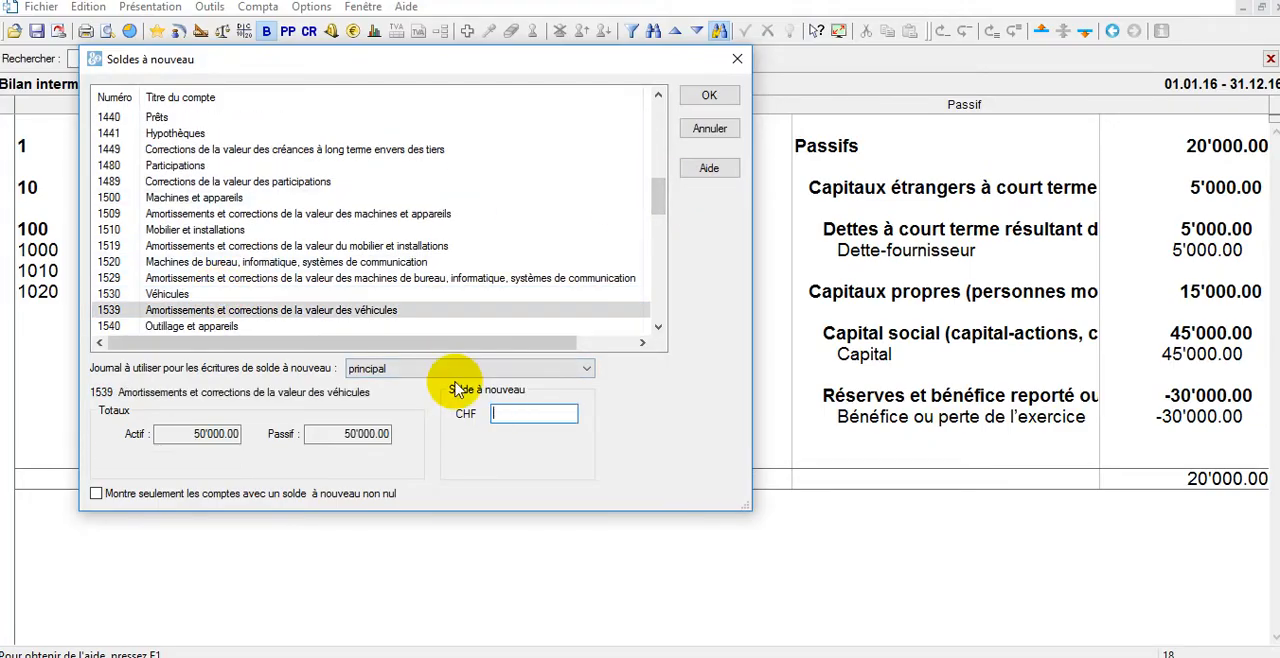
pyautogui.click(700, 95)
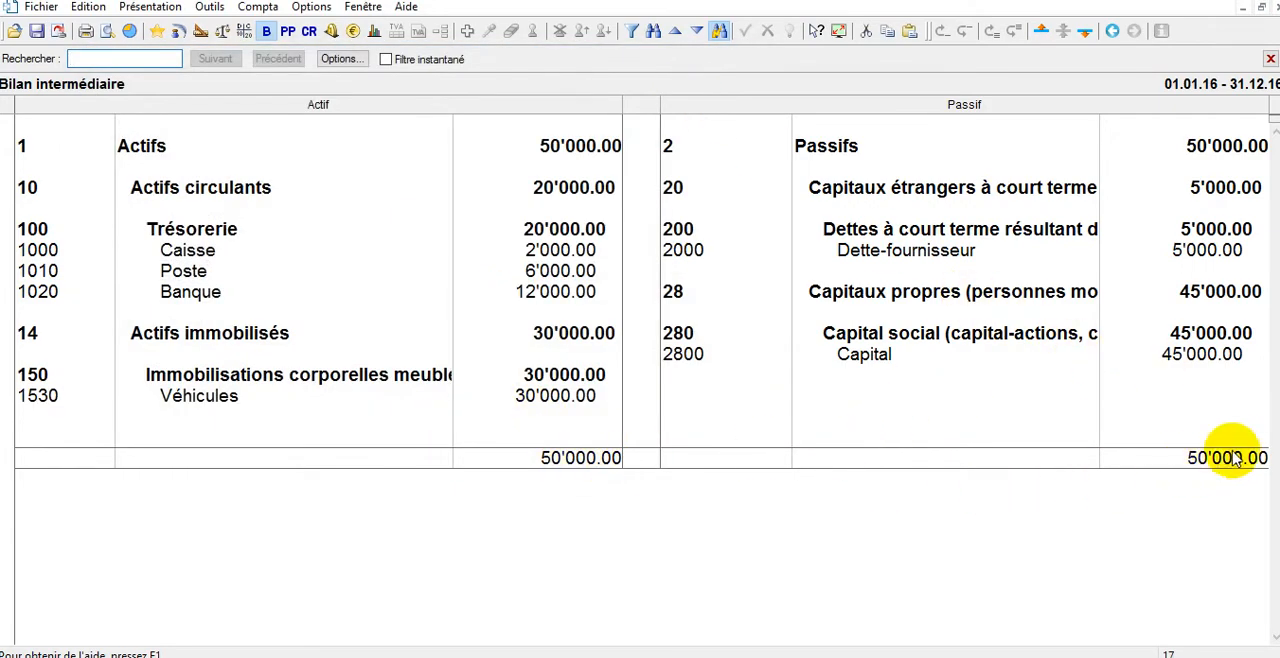
# Open the main journal and start an entry dated 02.01.16, debiting 1000 Caisse and crediting 1020 Banque.
pyautogui.click(176, 33)
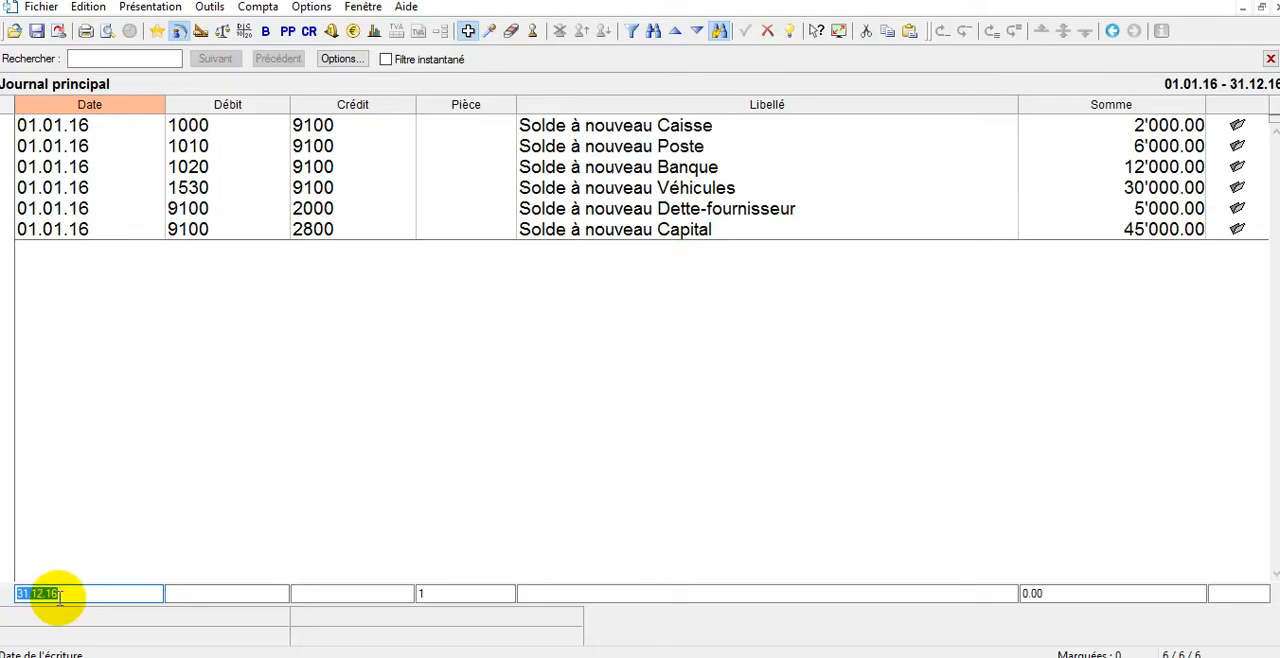
pyautogui.write('2.1')
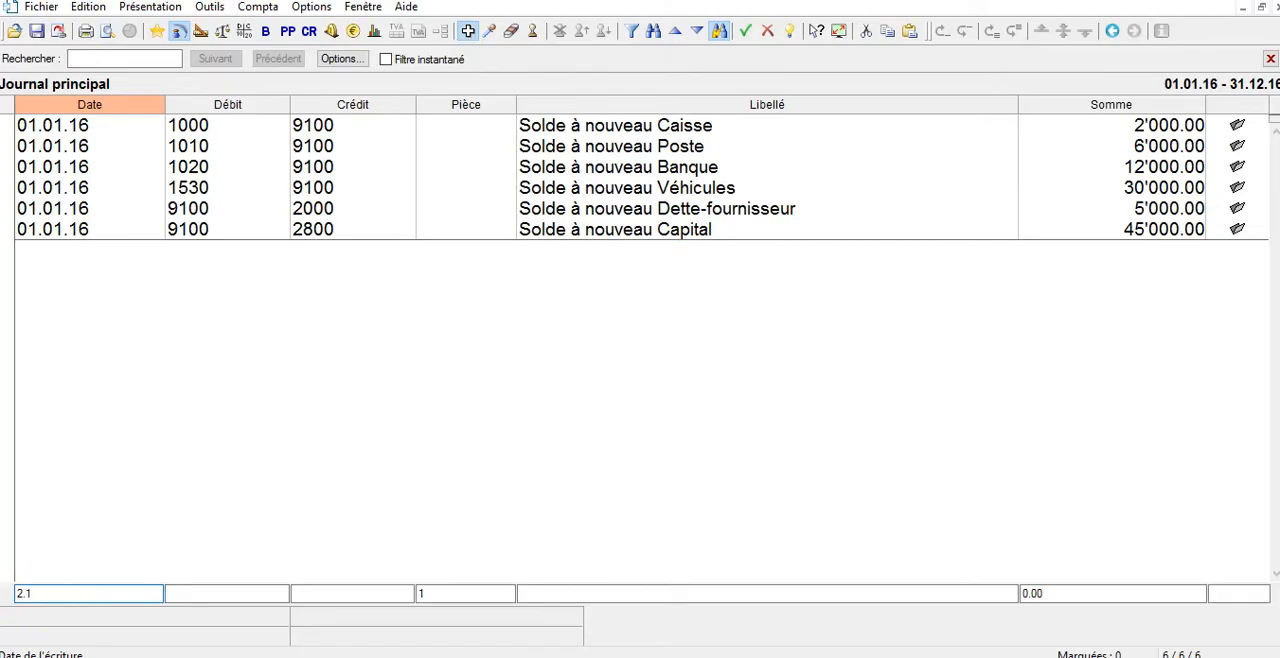
pyautogui.press('Tab')
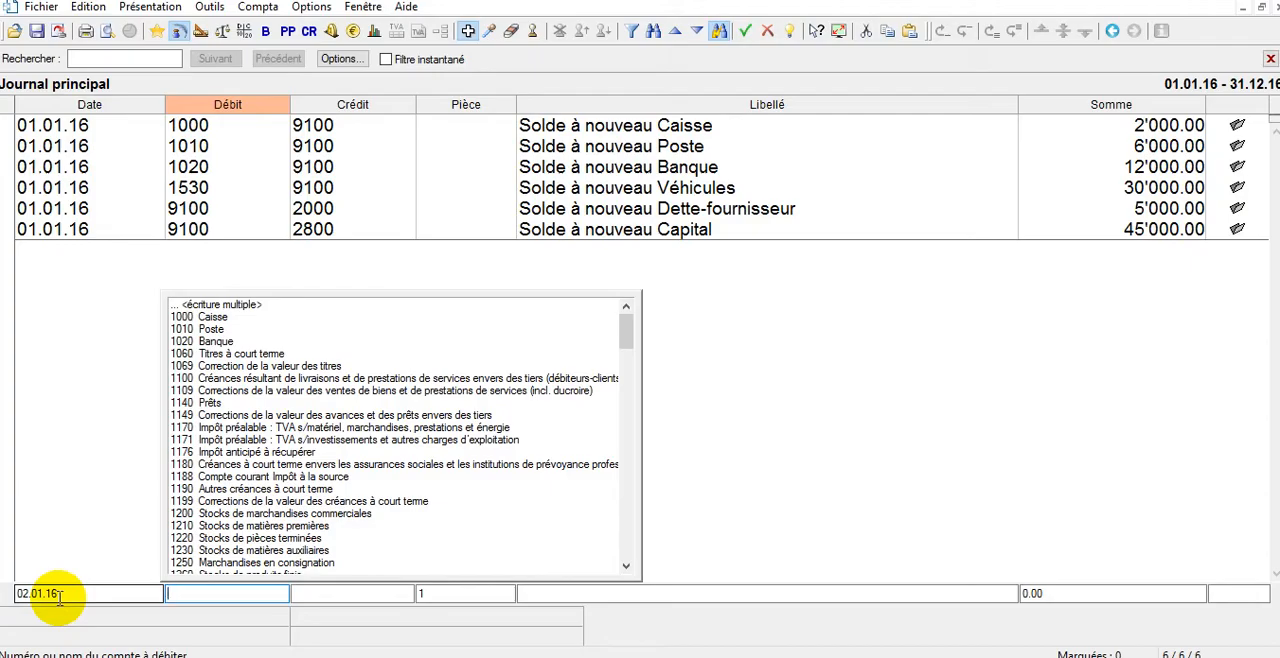
pyautogui.write('cai')
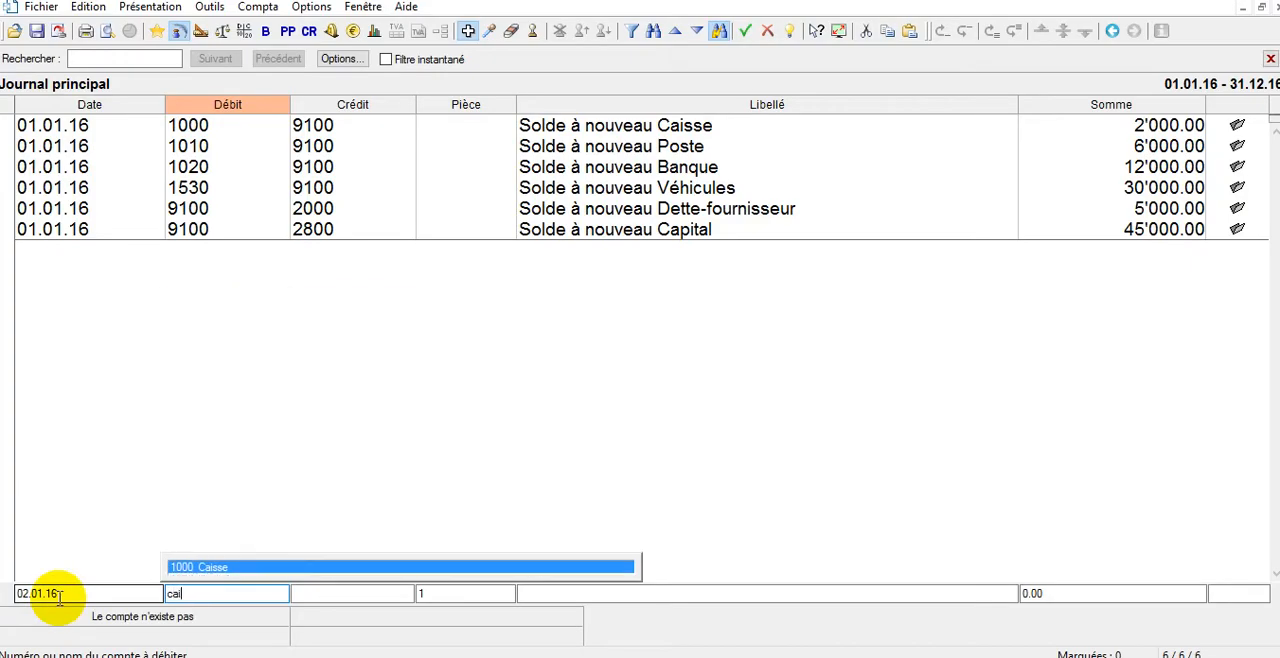
pyautogui.press('Tab')
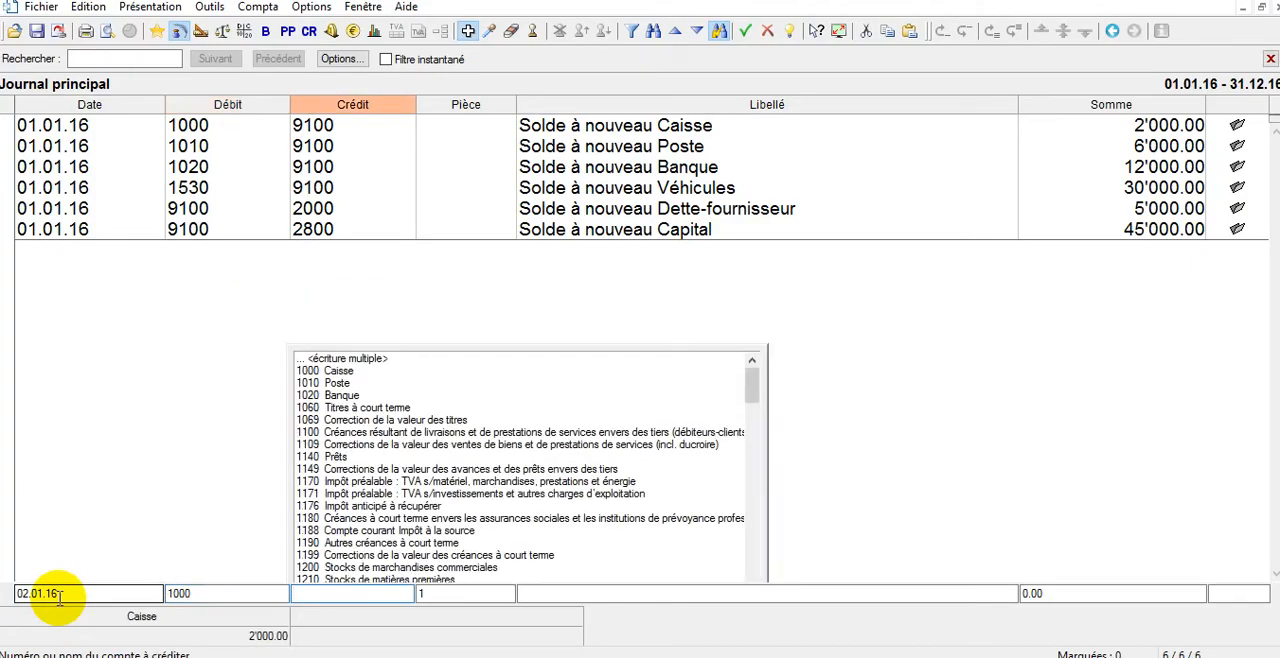
pyautogui.write('ban')
pyautogui.press('Tab')
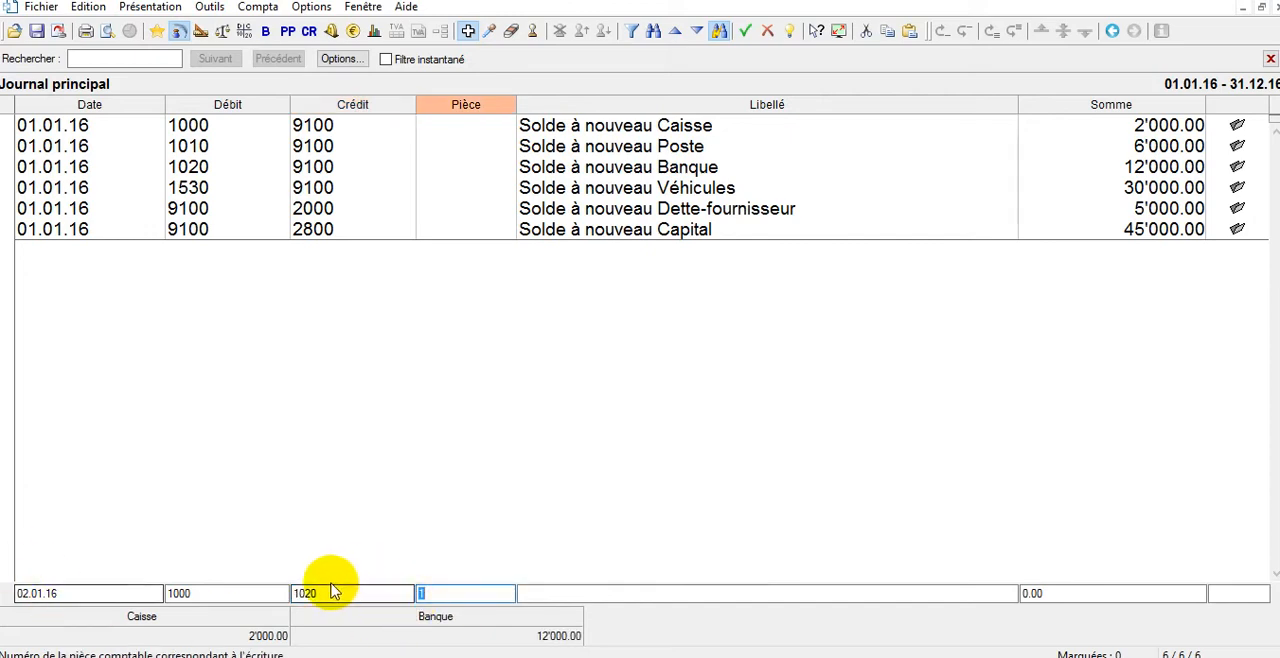
# Keep voucher number 1, label the cash withdrawal entry n/retrait, and record it for 500 CHF.
pyautogui.press('Tab')
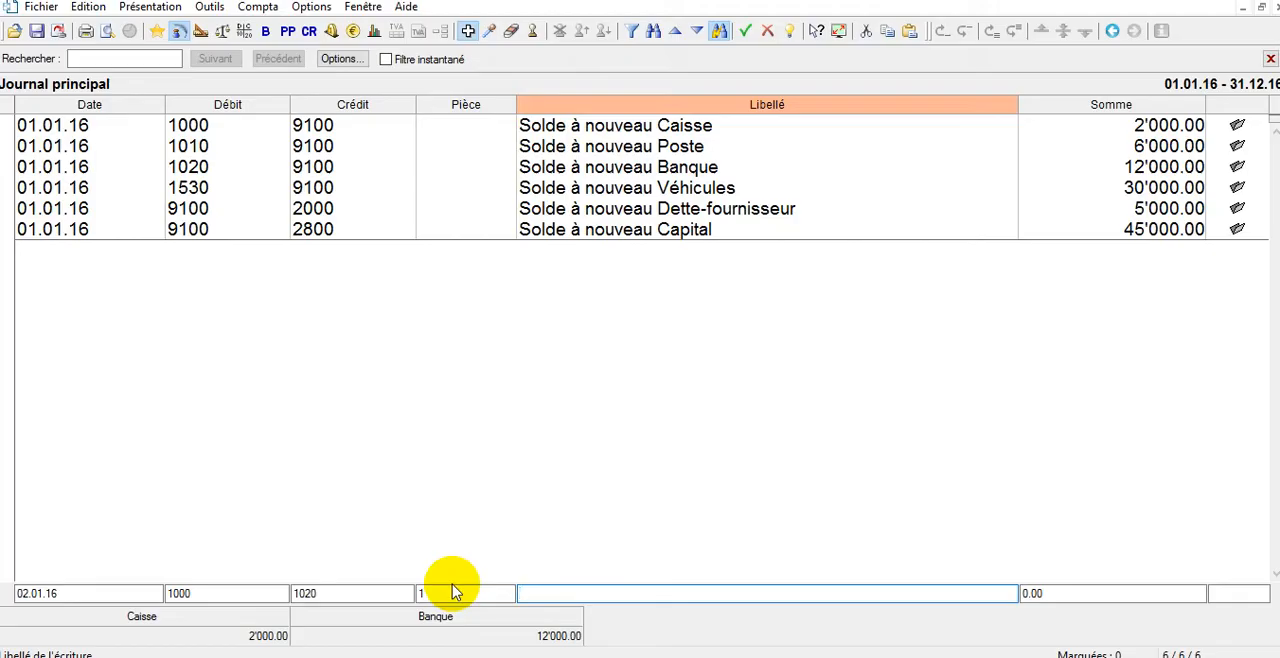
pyautogui.write('n/retrait')
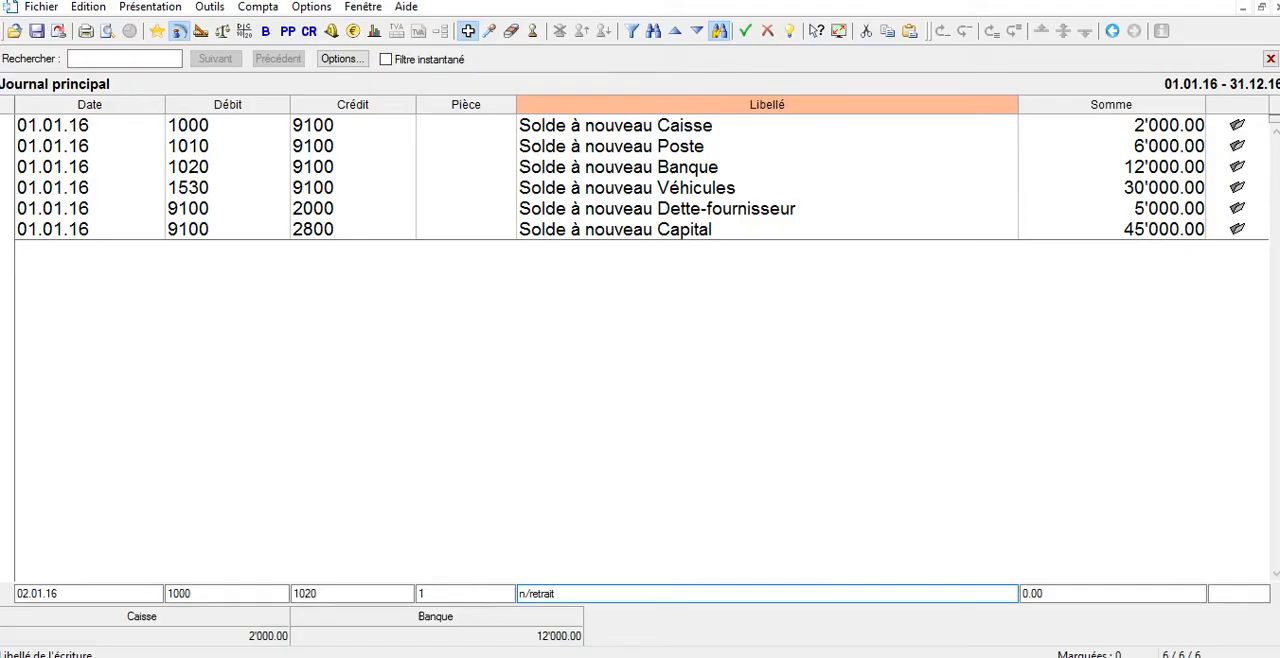
pyautogui.press('Tab')
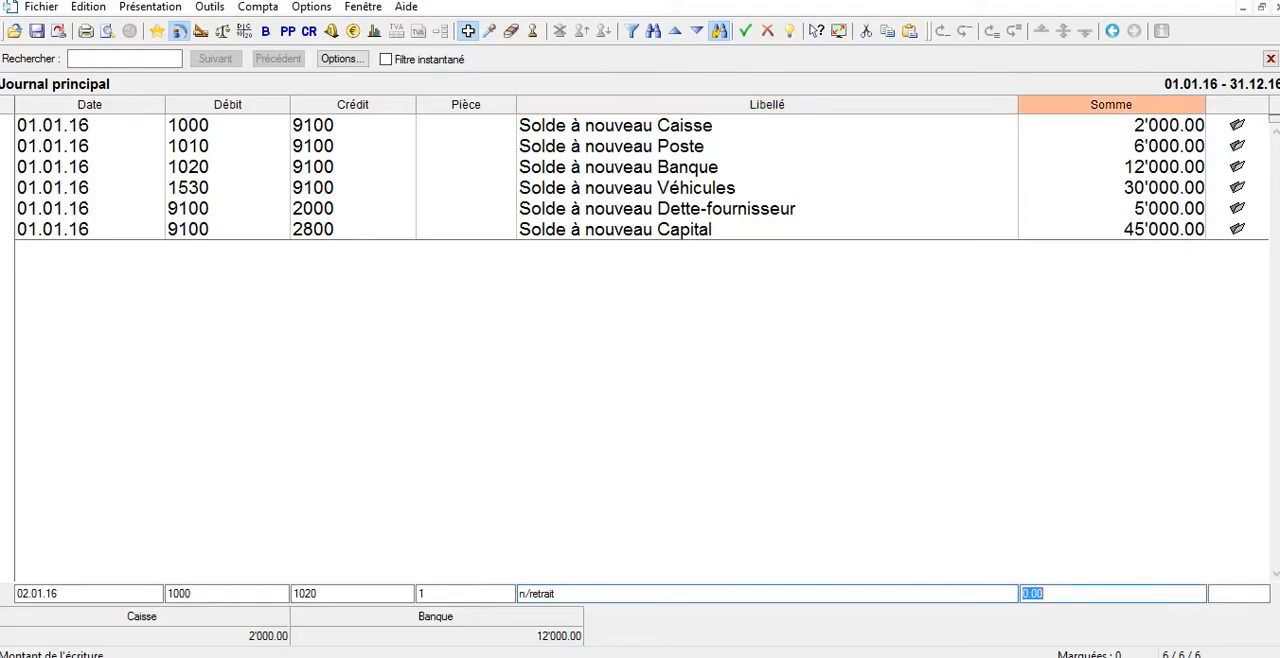
pyautogui.write('500')
pyautogui.press('Return')
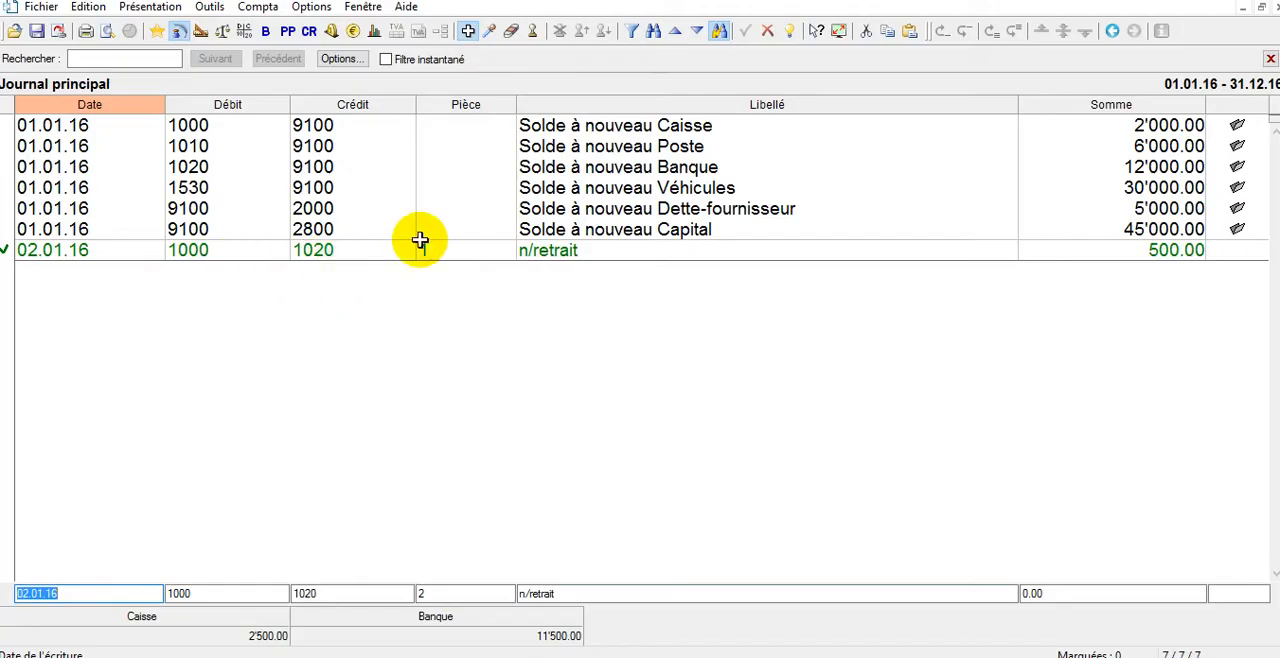
# Date the next journal entry 12.01.16 and debit account 4200 Charges de marchandises destinées à la revente.
pyautogui.scroll(2, 420, 240)
pyautogui.scroll(1, 420, 240)
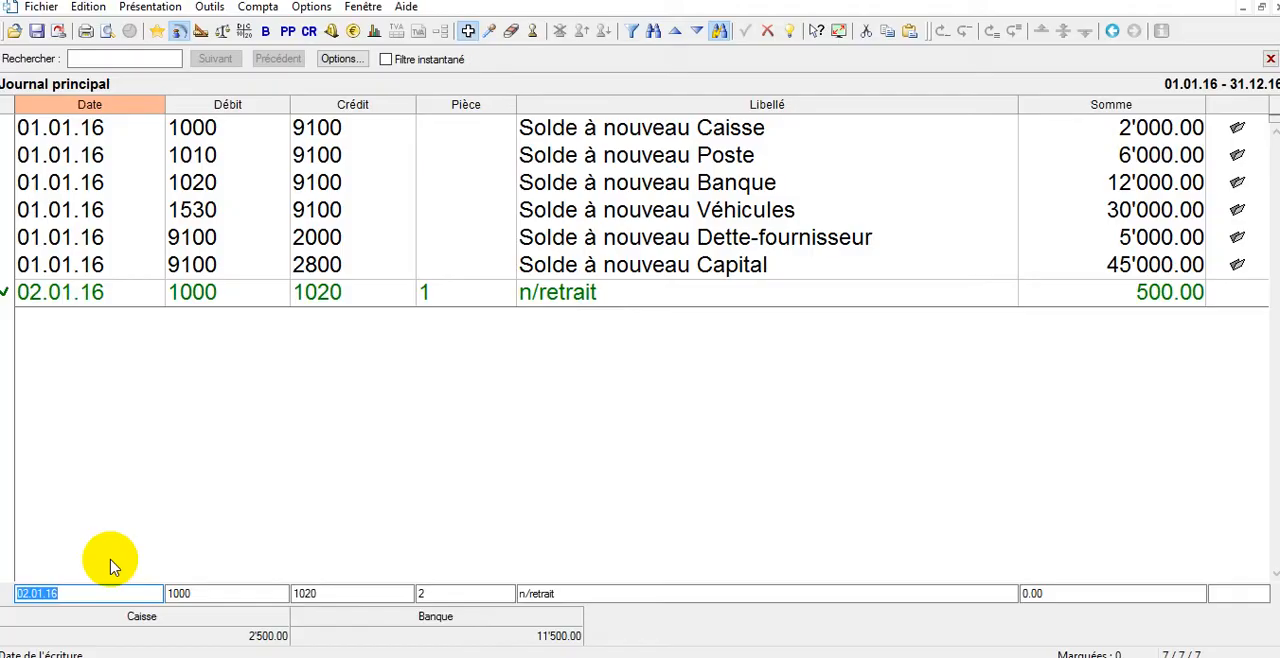
pyautogui.write('12.1')
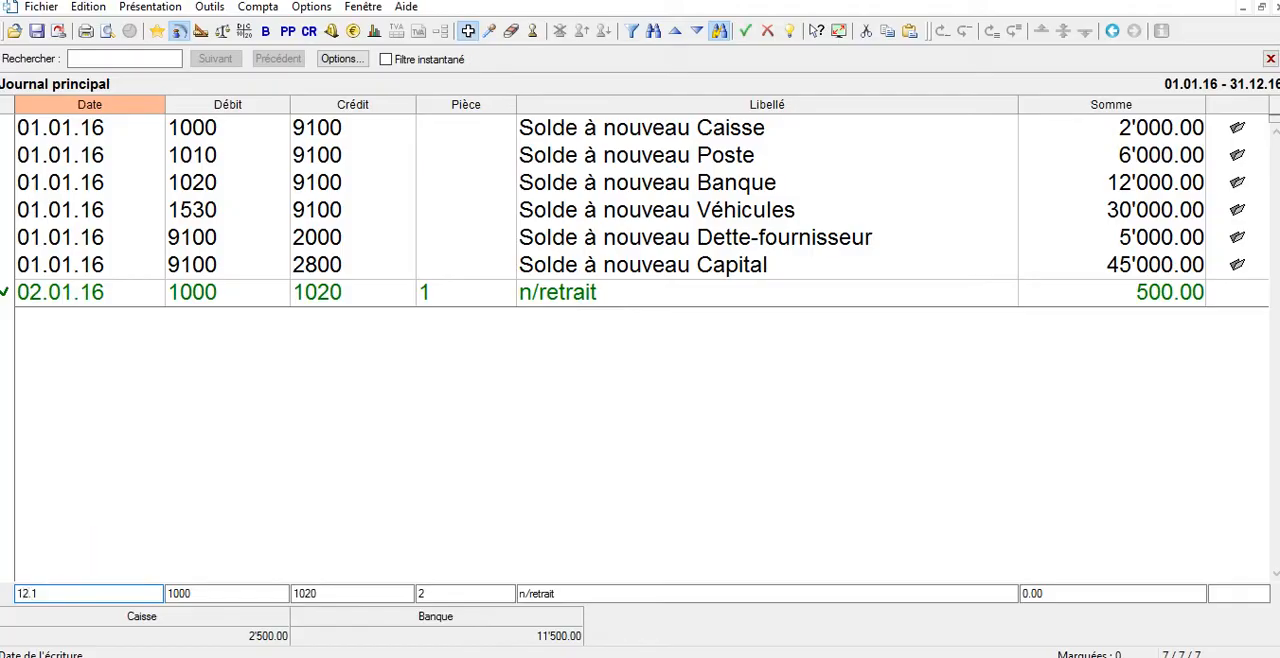
pyautogui.write('2.01')
pyautogui.press('Tab')
pyautogui.write('acah')
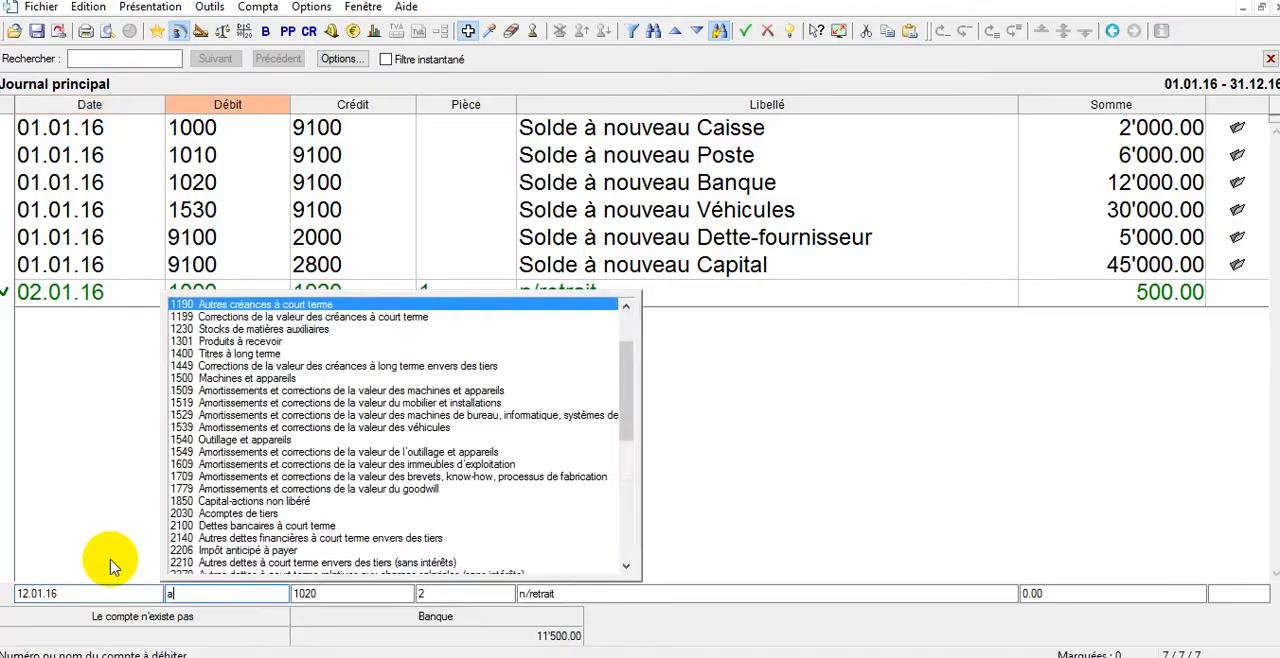
pyautogui.press('BackSpace')
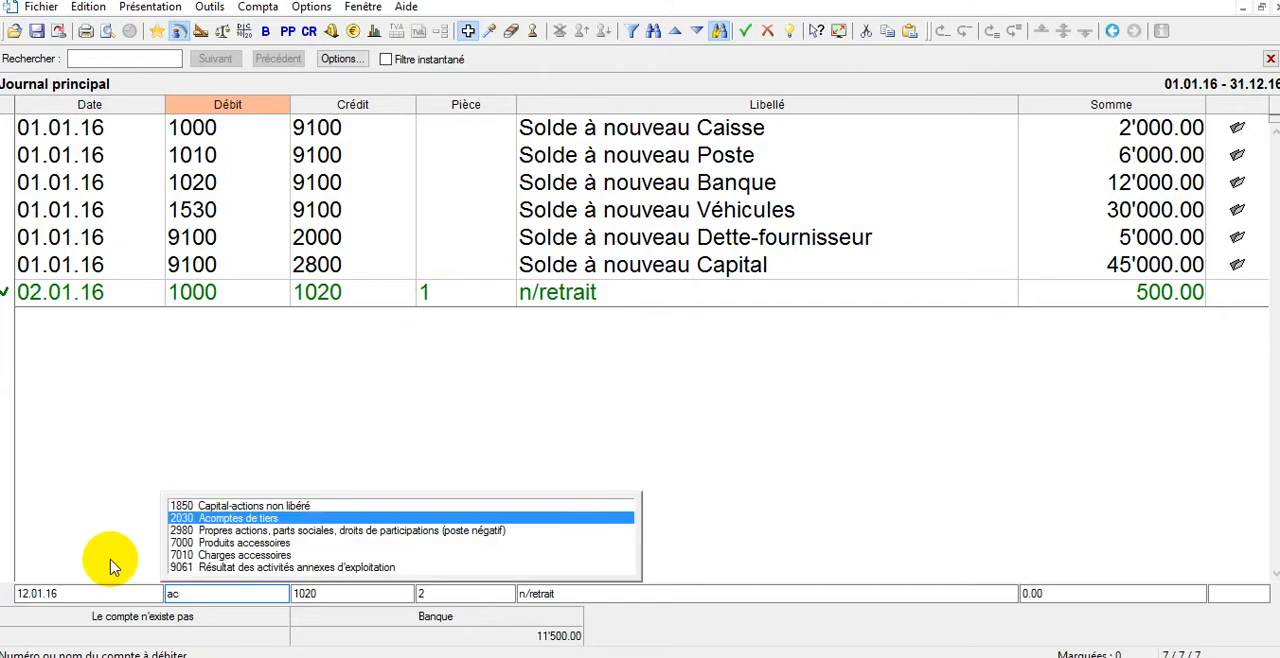
pyautogui.write('ha')
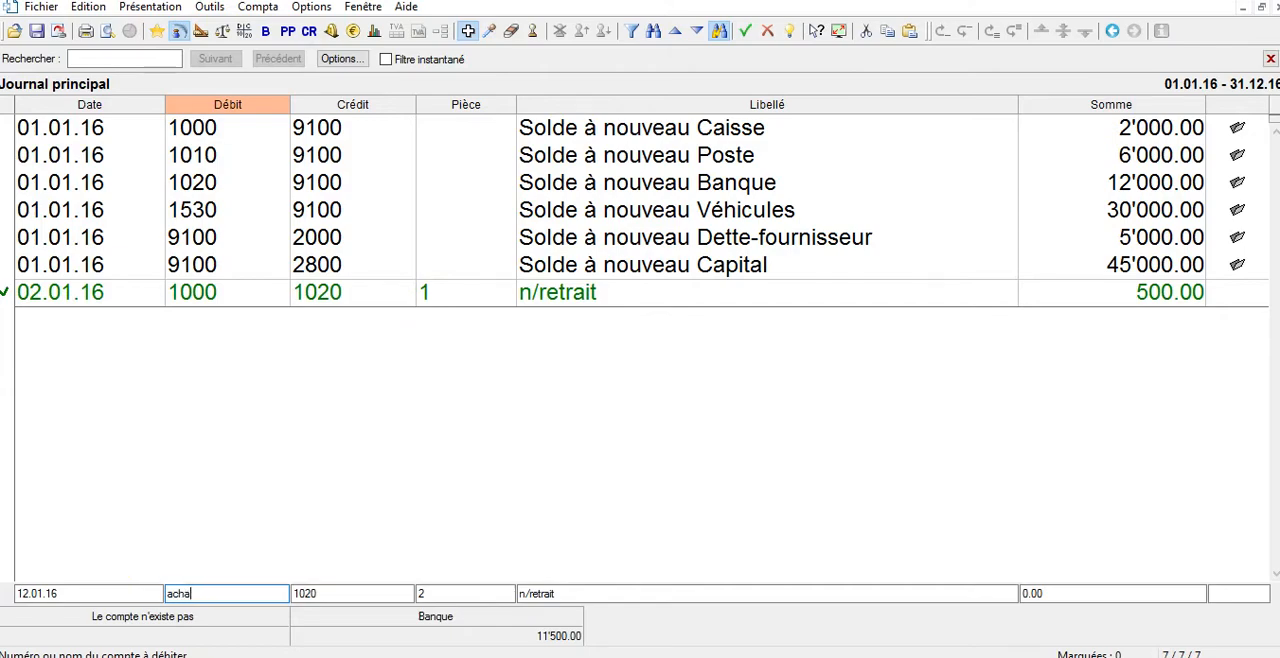
pyautogui.press('BackSpace')
pyautogui.press('BackSpace')
pyautogui.press('BackSpace')
pyautogui.press('BackSpace')
pyautogui.write('march')
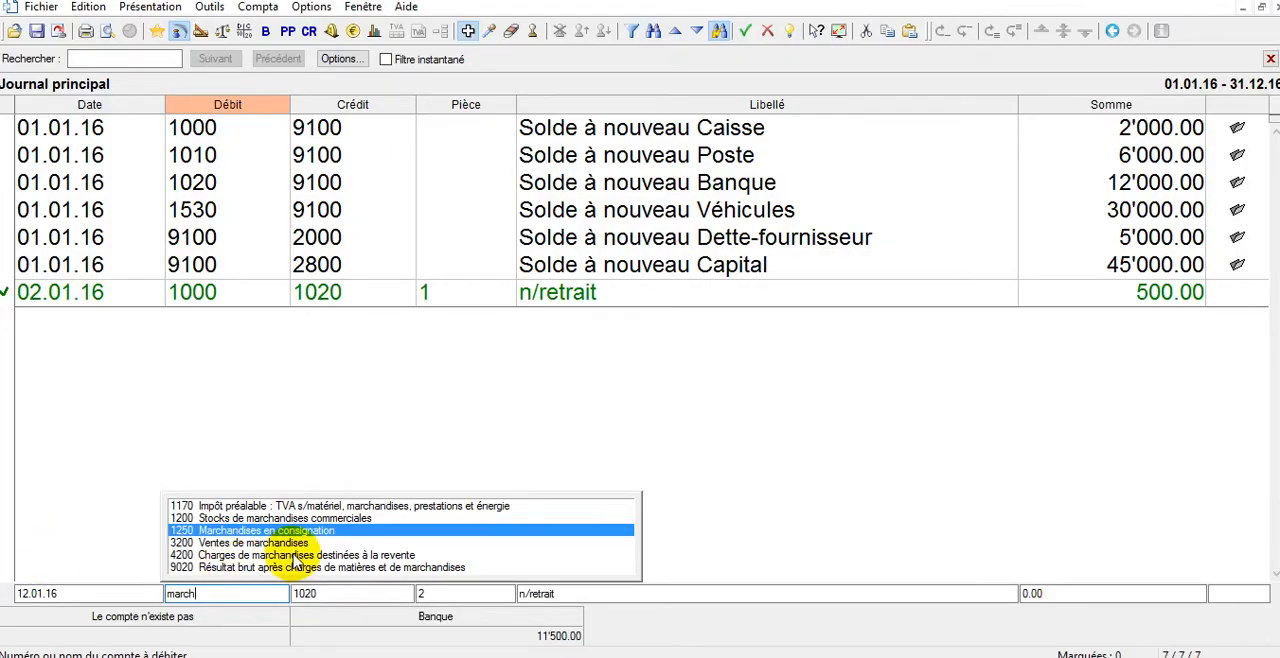
pyautogui.click(296, 556)
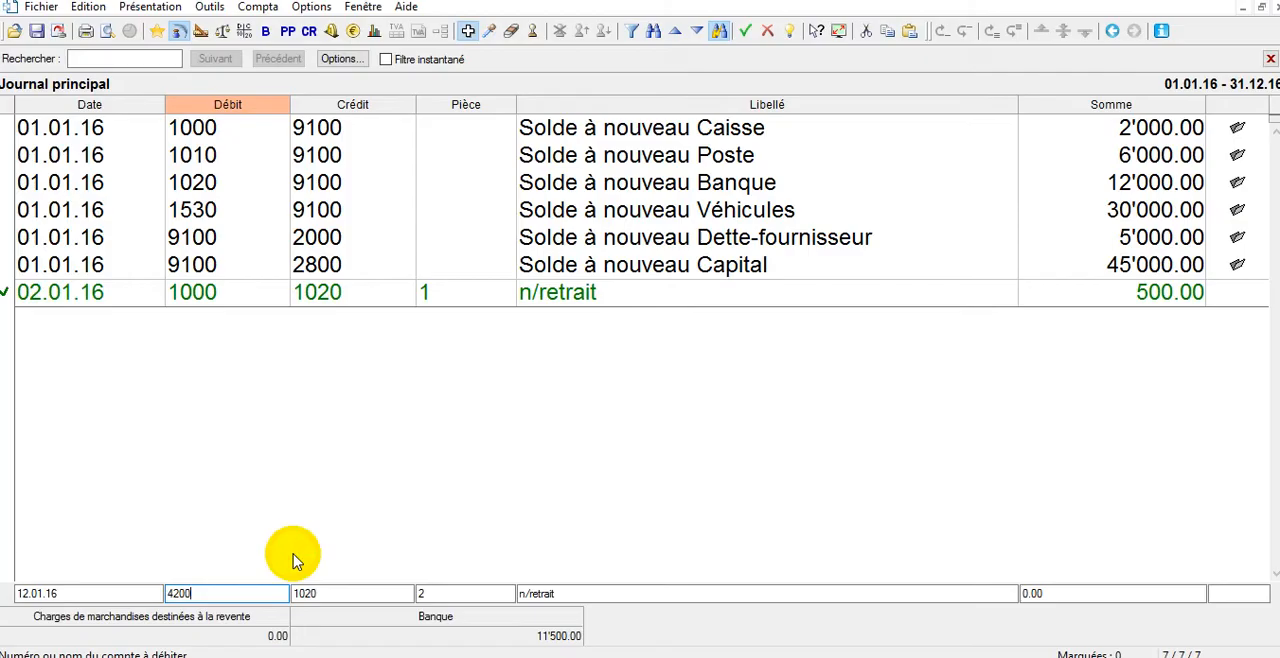
# Credit the 12.01.16 entry to account 2000 Dette-fournisseur.
pyautogui.click(344, 596)
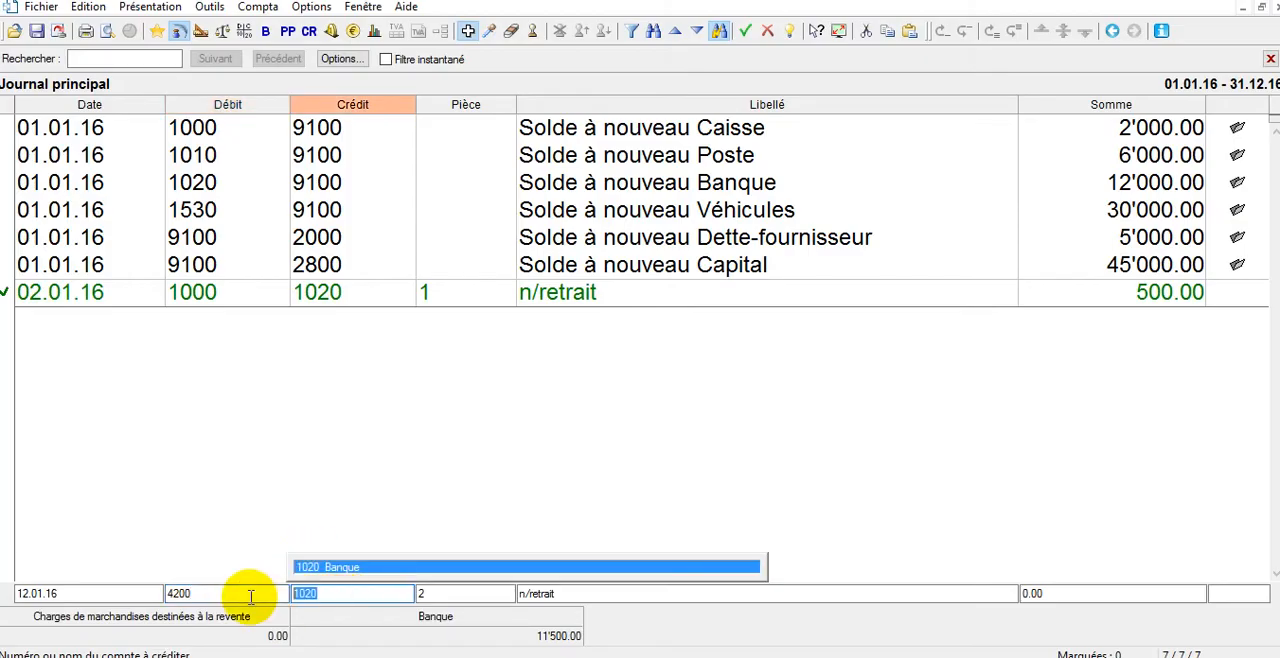
pyautogui.write('dette')
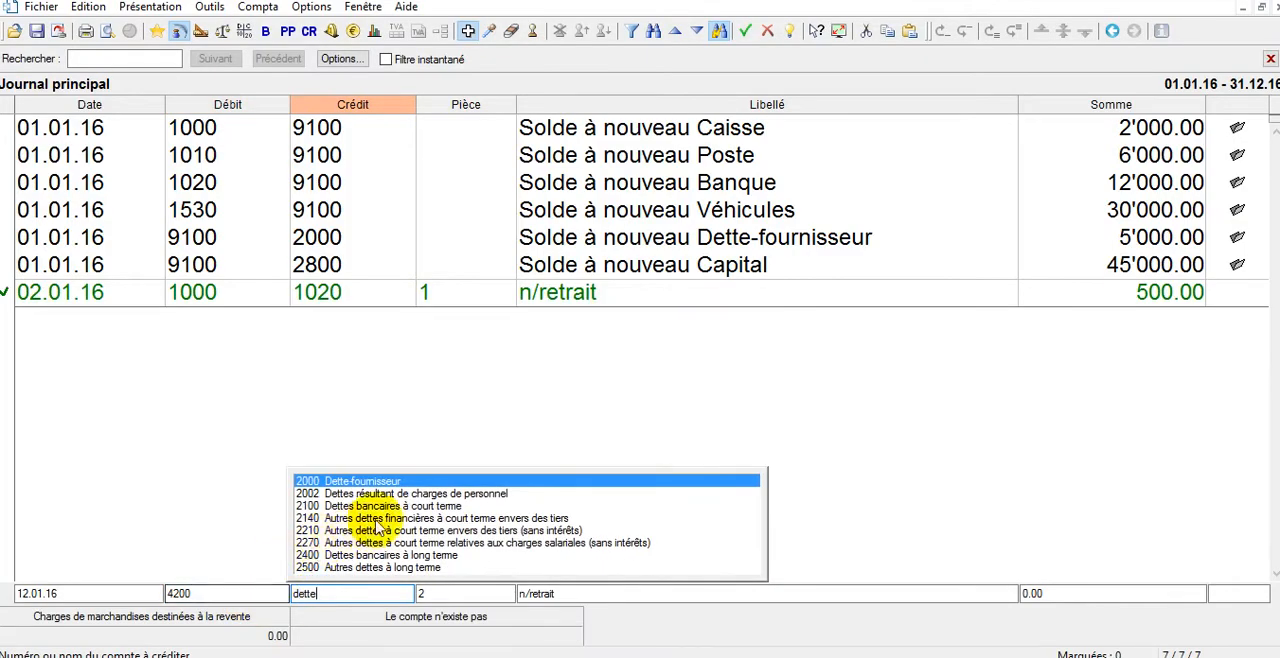
pyautogui.press('Return')
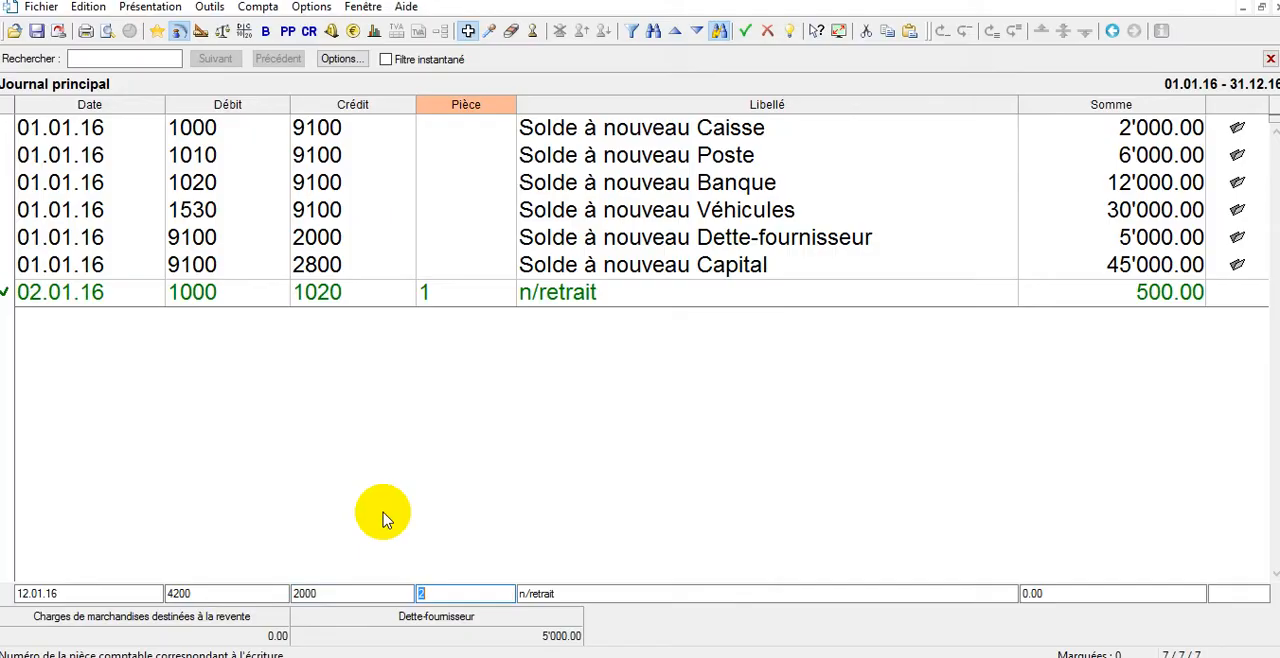
# Label the purchase entry "n/achat de marchandises à crédit FA321 PAYOT" and record it for 10000 CHF.
pyautogui.click(640, 596)
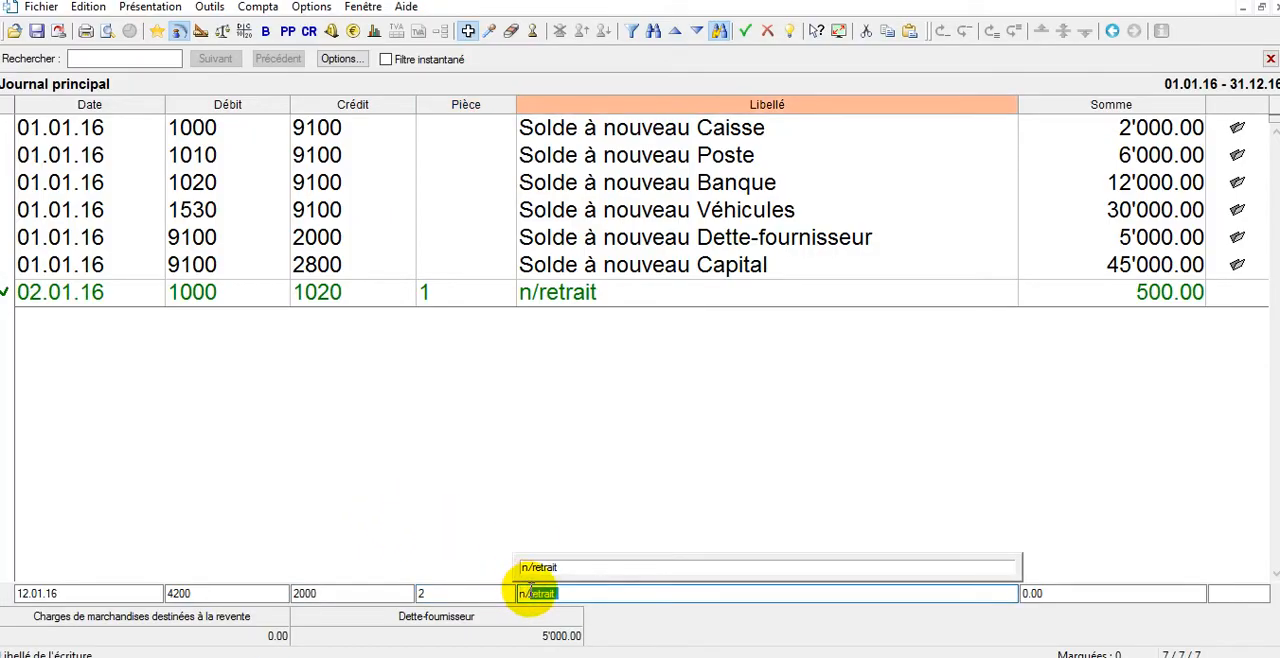
pyautogui.write('n/achat de')
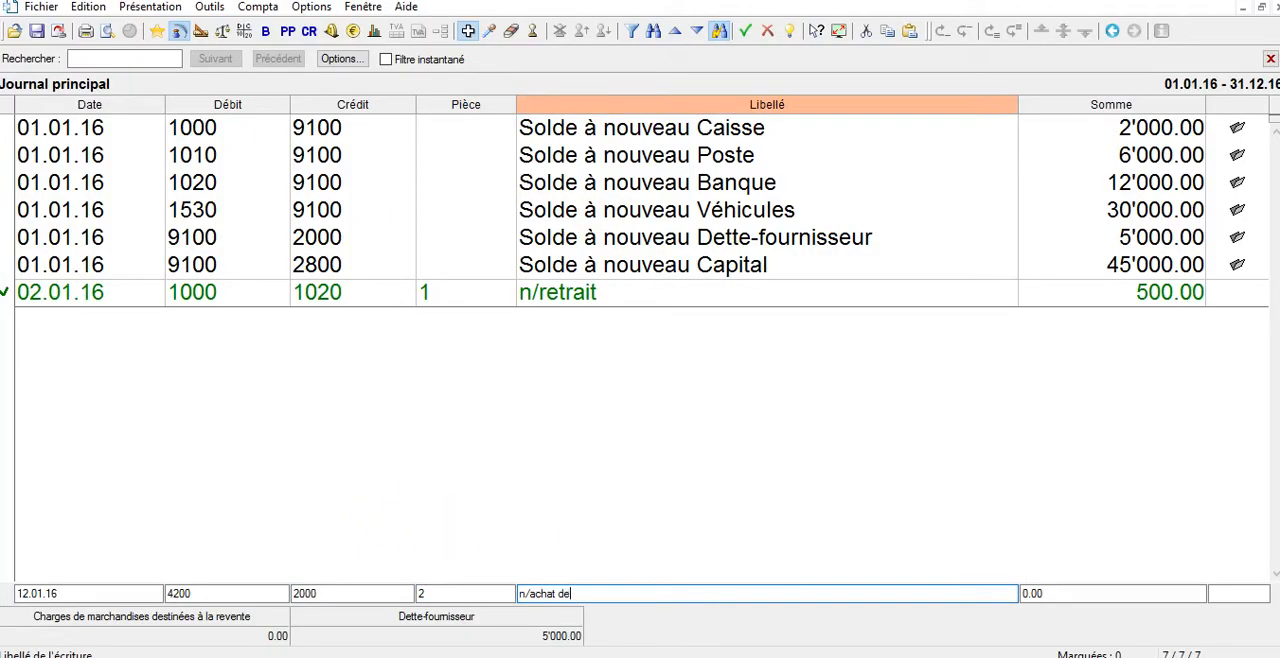
pyautogui.write(' marchandises à crédit FA')
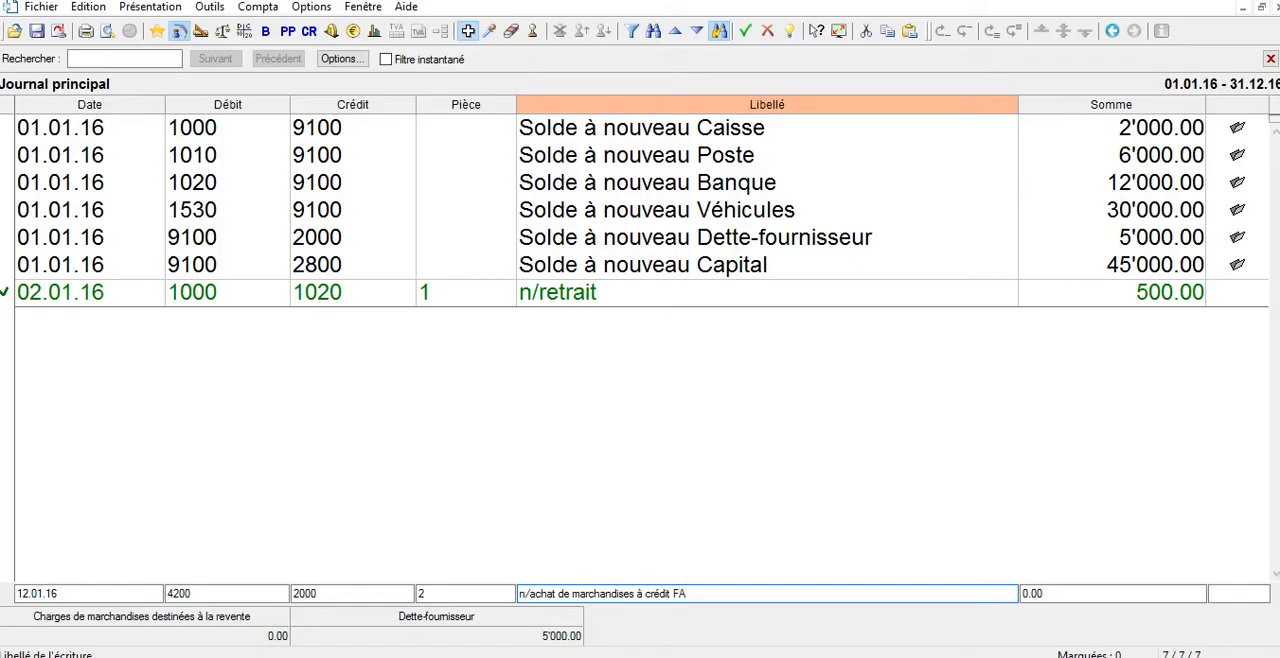
pyautogui.write('321')
pyautogui.write('PAYOT')
pyautogui.press('Tab')
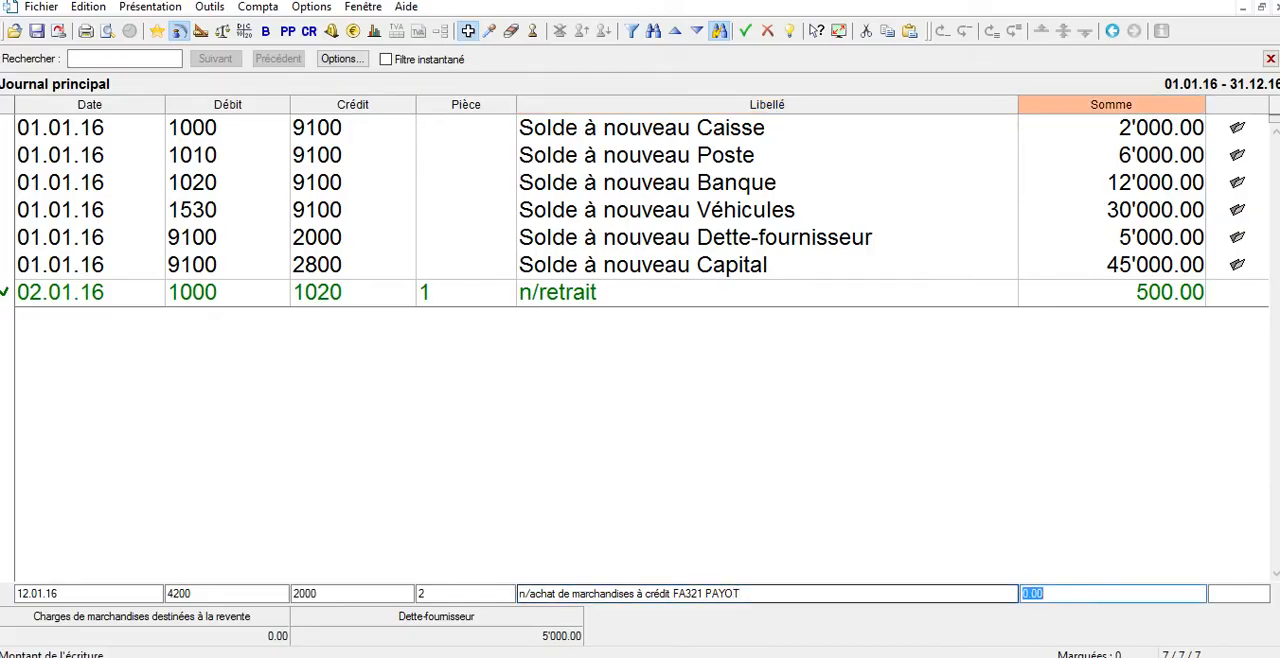
pyautogui.write('10000')
pyautogui.press('Return')
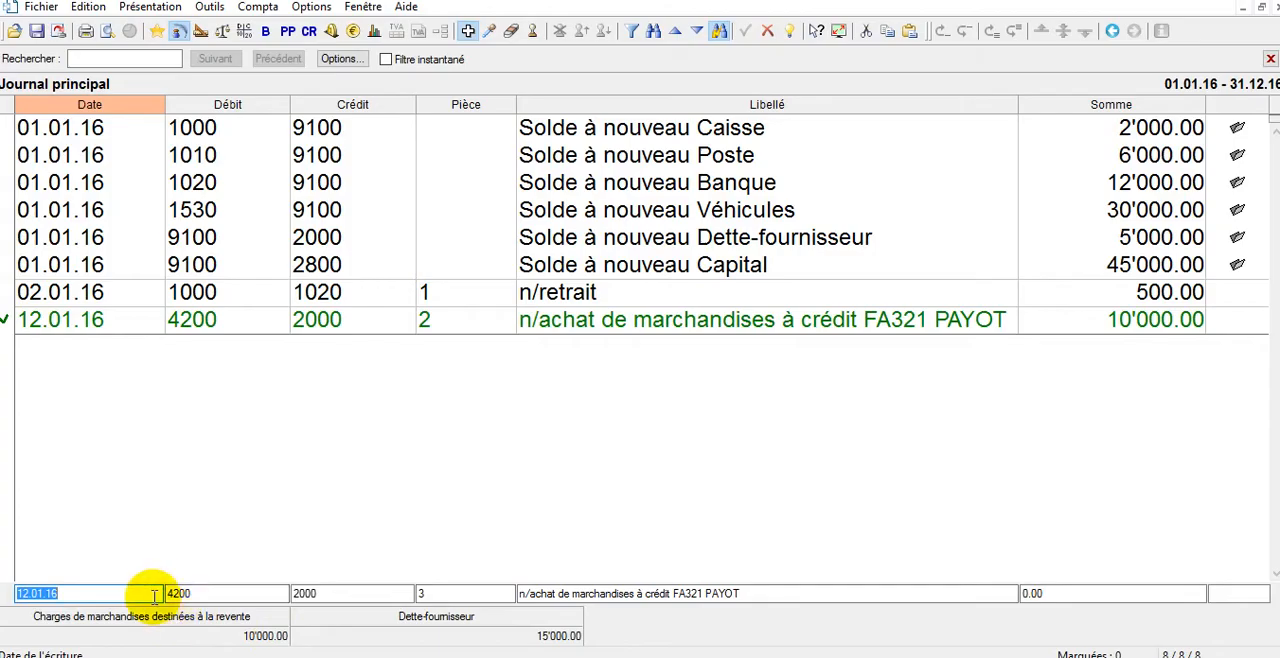
# Date the next journal entry 15.01.16 and make its debit side a multiple entry (écriture multiple).
pyautogui.write('15')
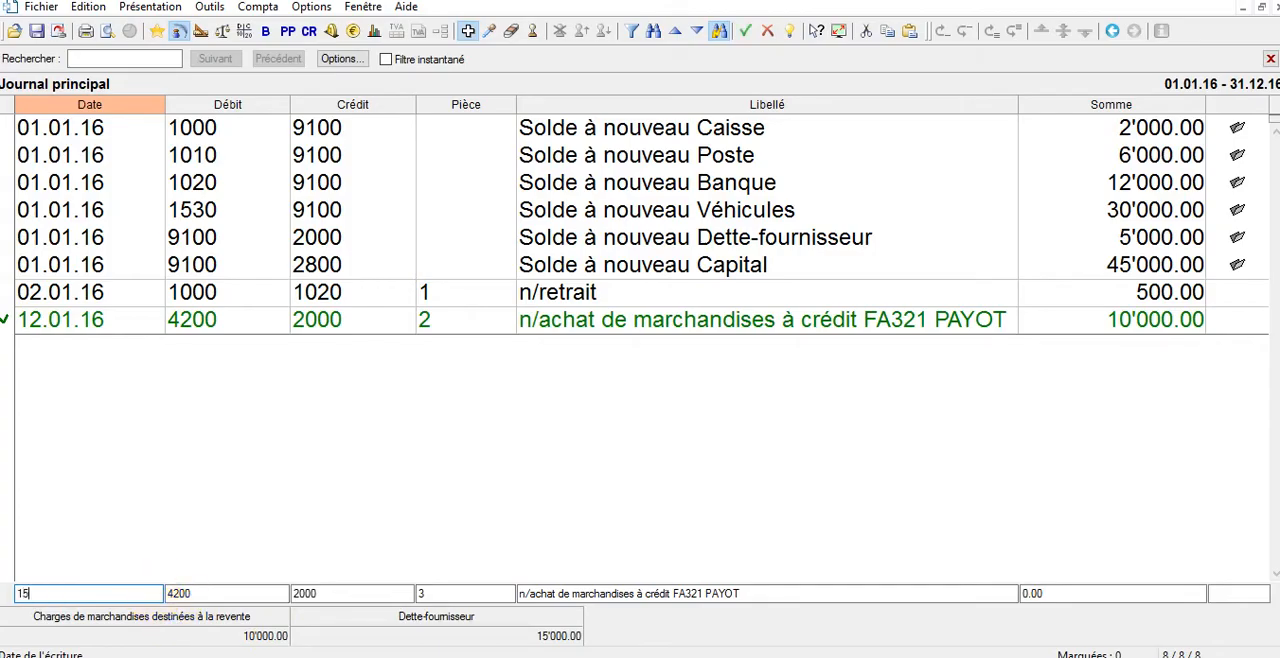
pyautogui.write('.01')
pyautogui.press('Tab')
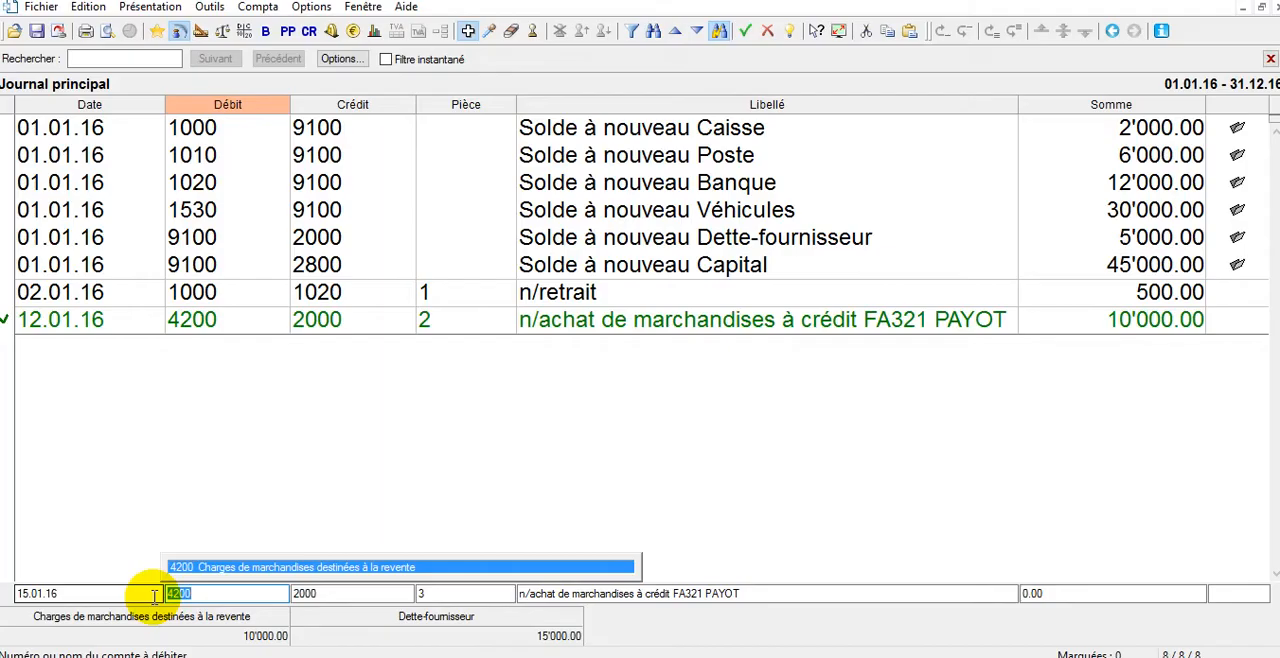
pyautogui.press('Delete')
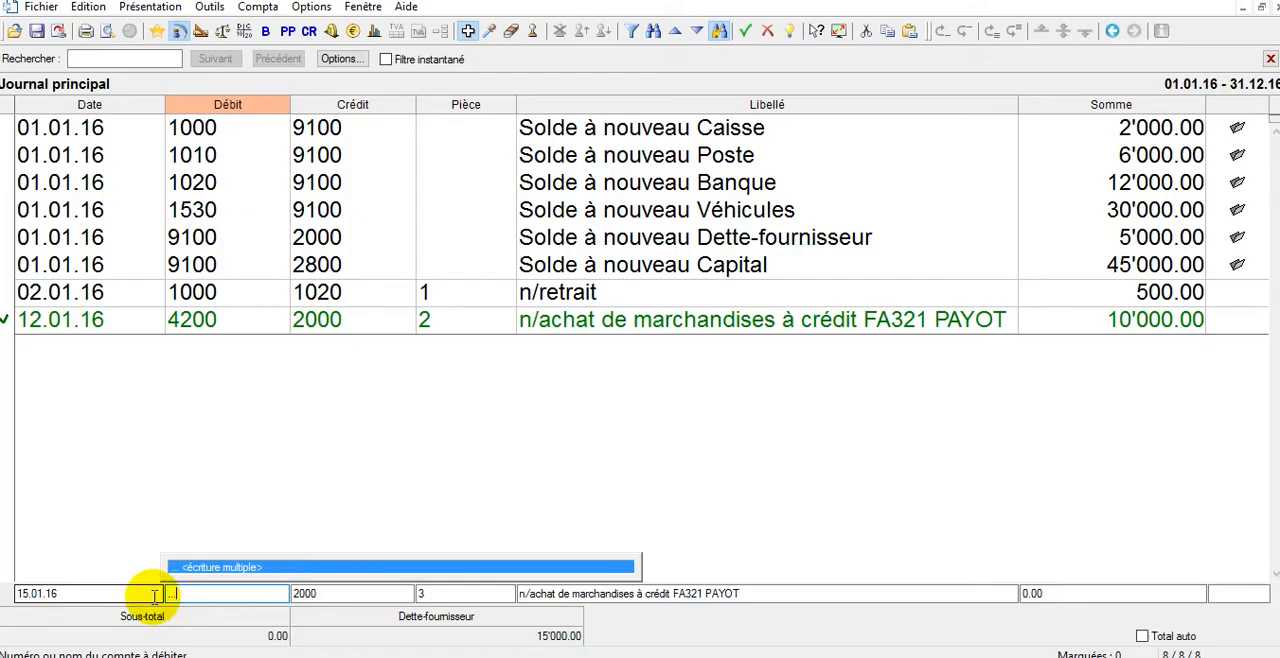
pyautogui.press('Tab')
# Credit the 15.01.16 multiple entry to account 3200 Ventes de marchandises.
pyautogui.write('vente')
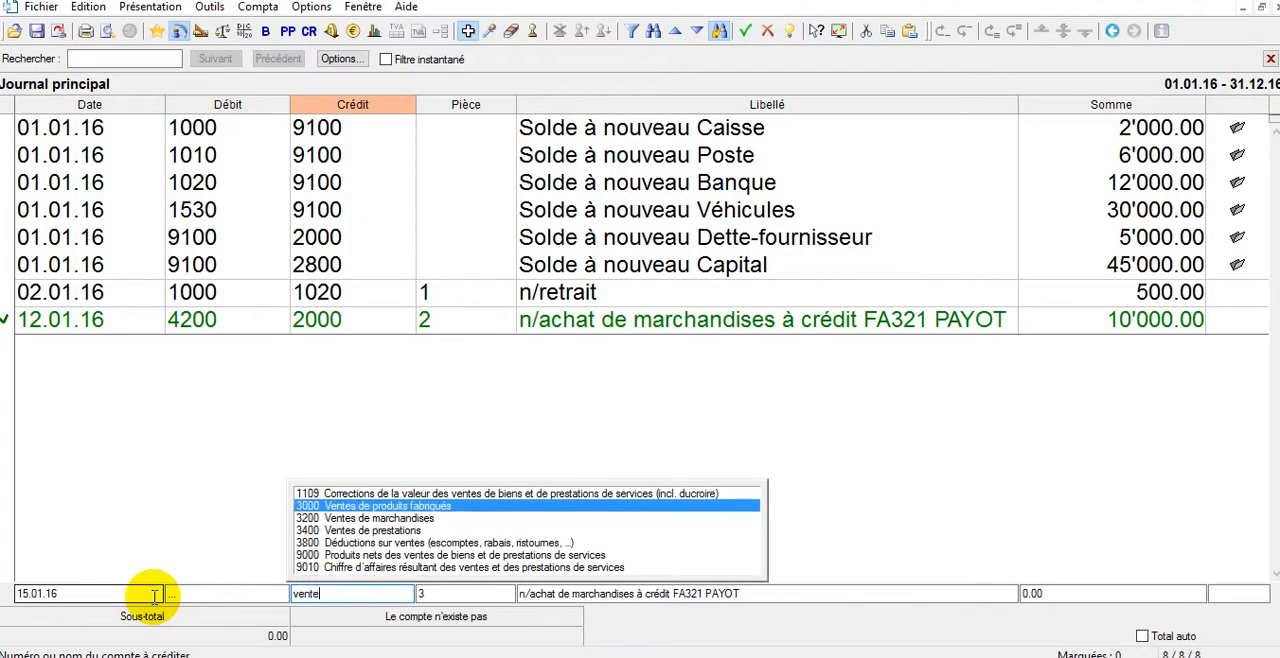
pyautogui.click(322, 519)
pyautogui.press('Tab')
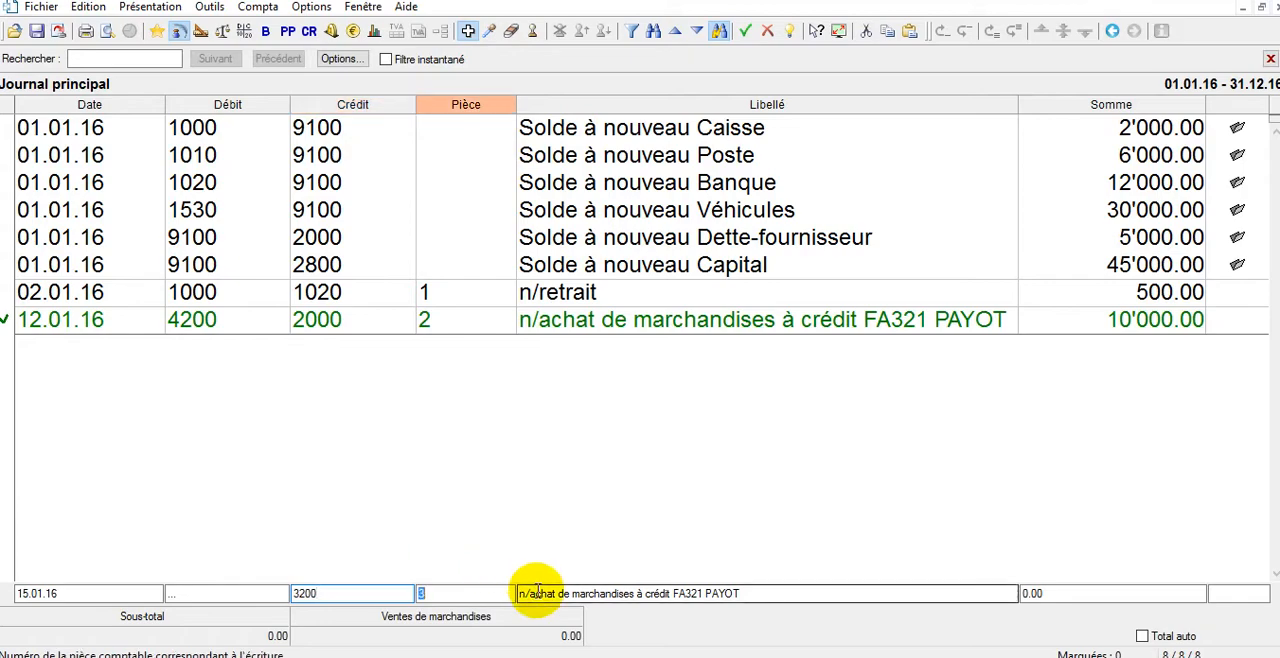
# Keep voucher number 3, label the sales entry n/vente, and record its first line for 17000 CHF.
pyautogui.press('Tab')
pyautogui.write('n/vente')
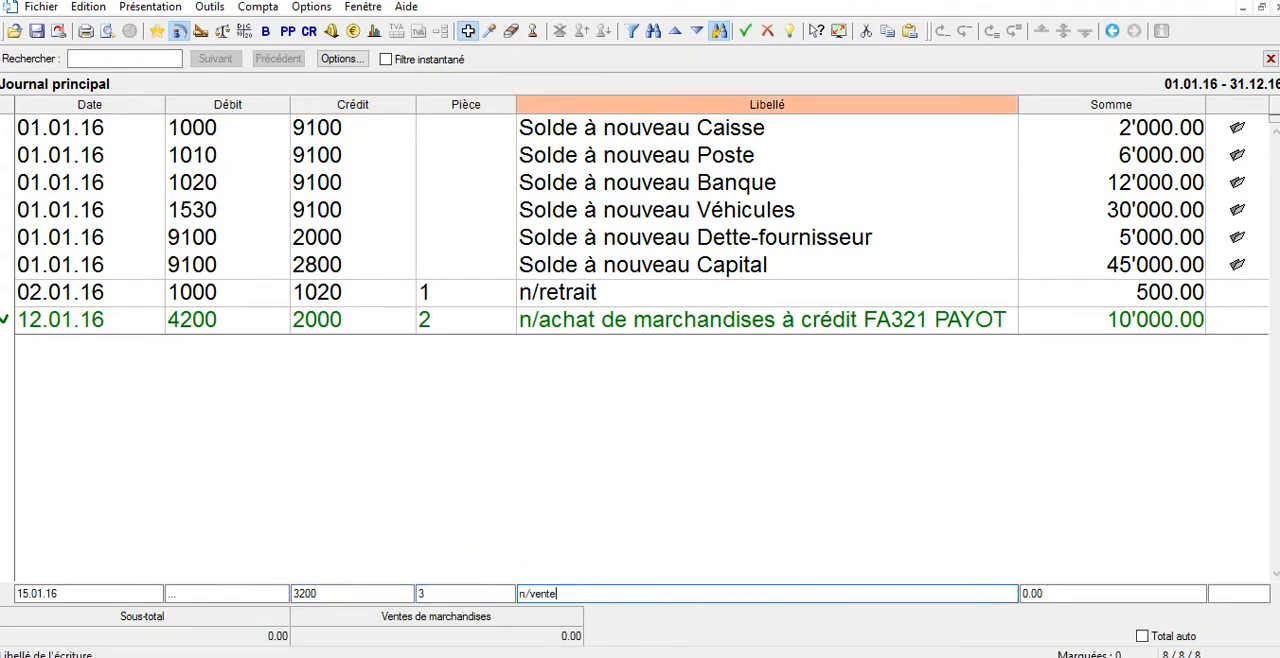
pyautogui.press('Tab')
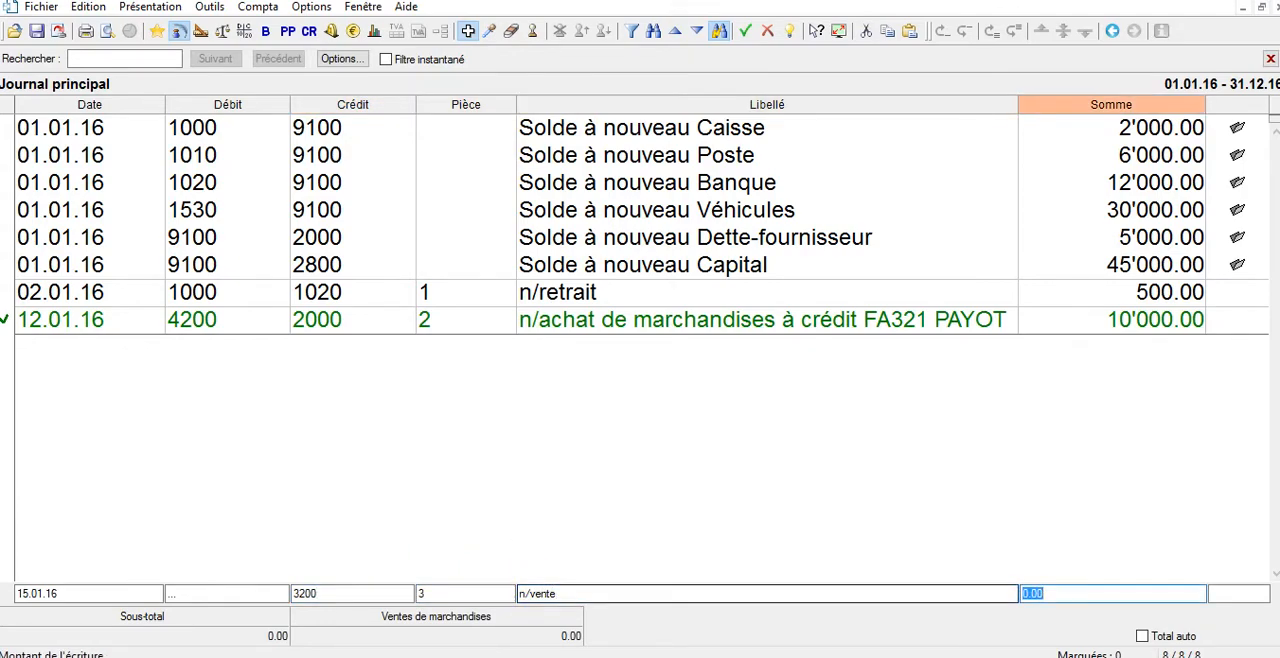
pyautogui.write('17000')
pyautogui.press('Return')
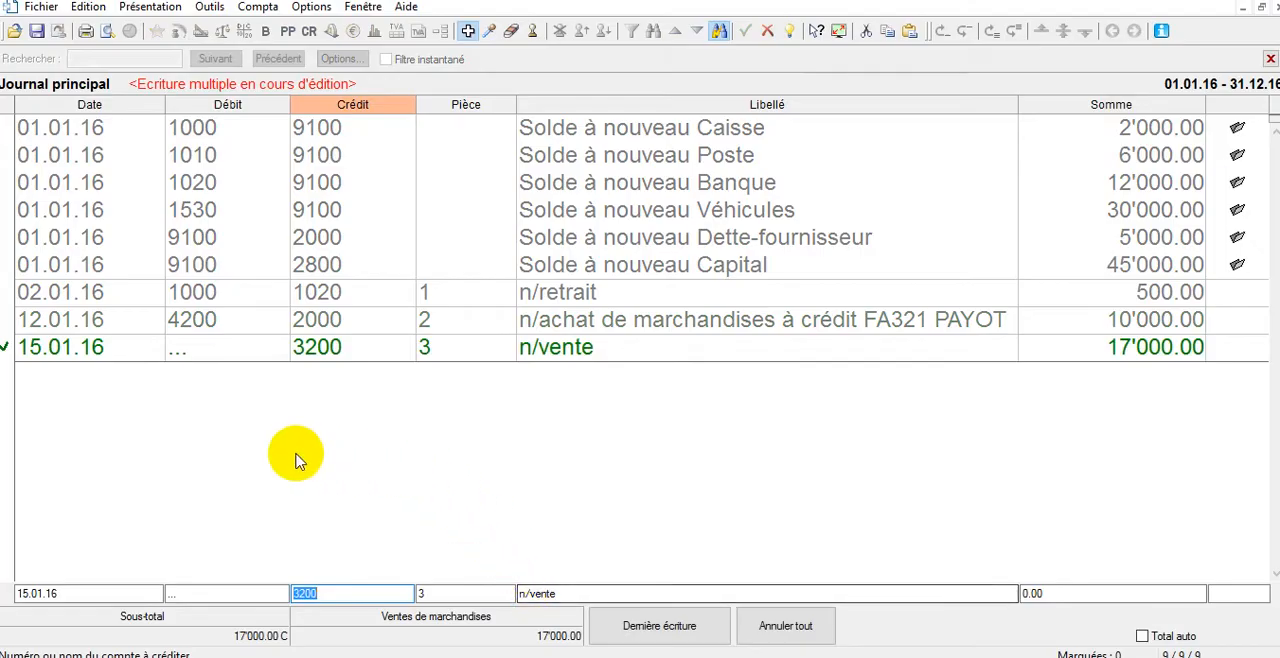
# Add a line to the multiple sales entry debiting account 1020 Banque for 6000 CHF.
pyautogui.click(200, 591)
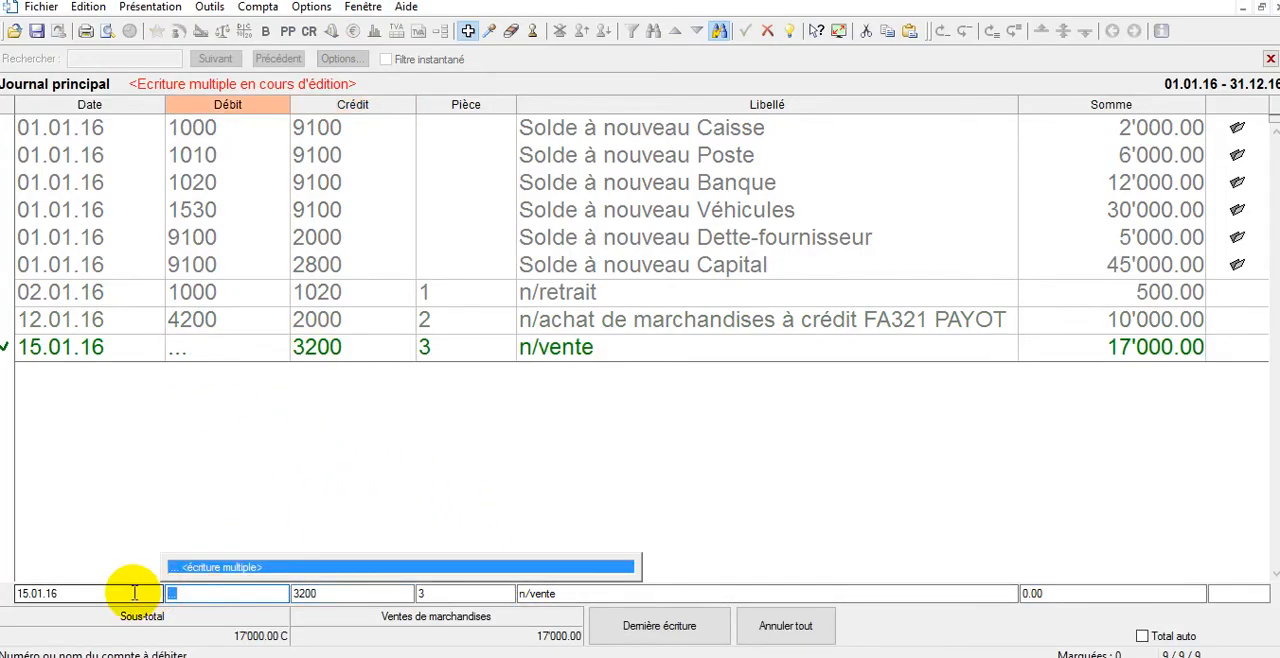
pyautogui.press('BackSpace')
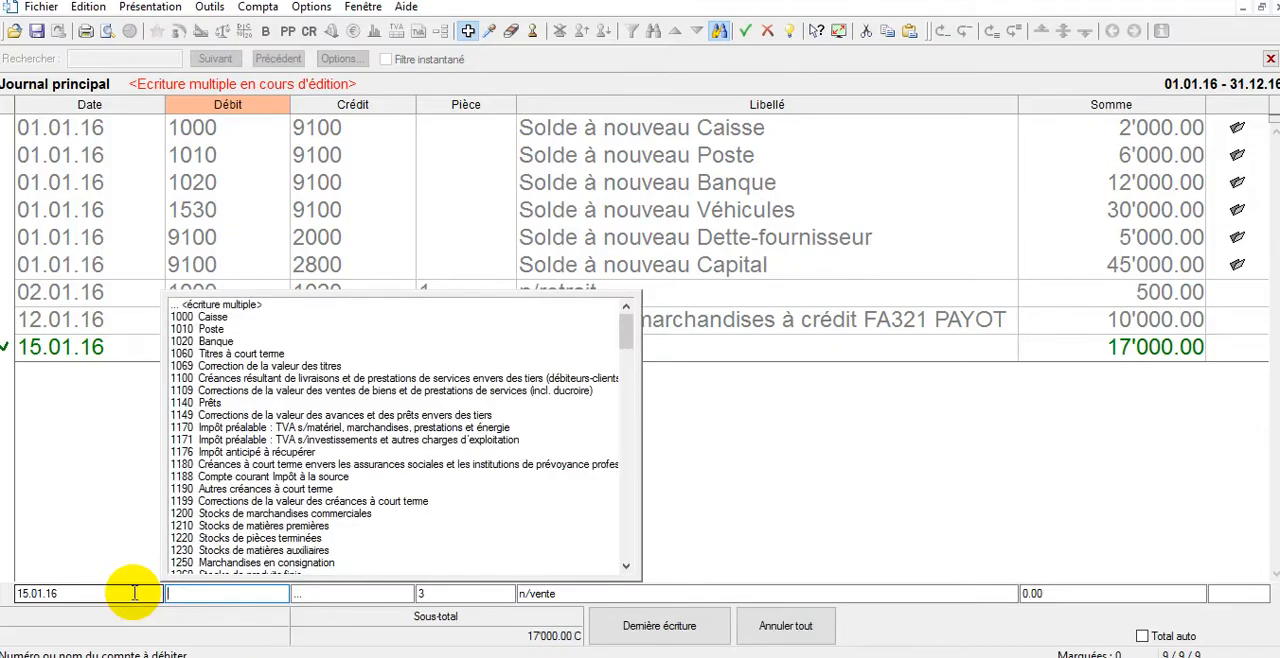
pyautogui.write('banque')
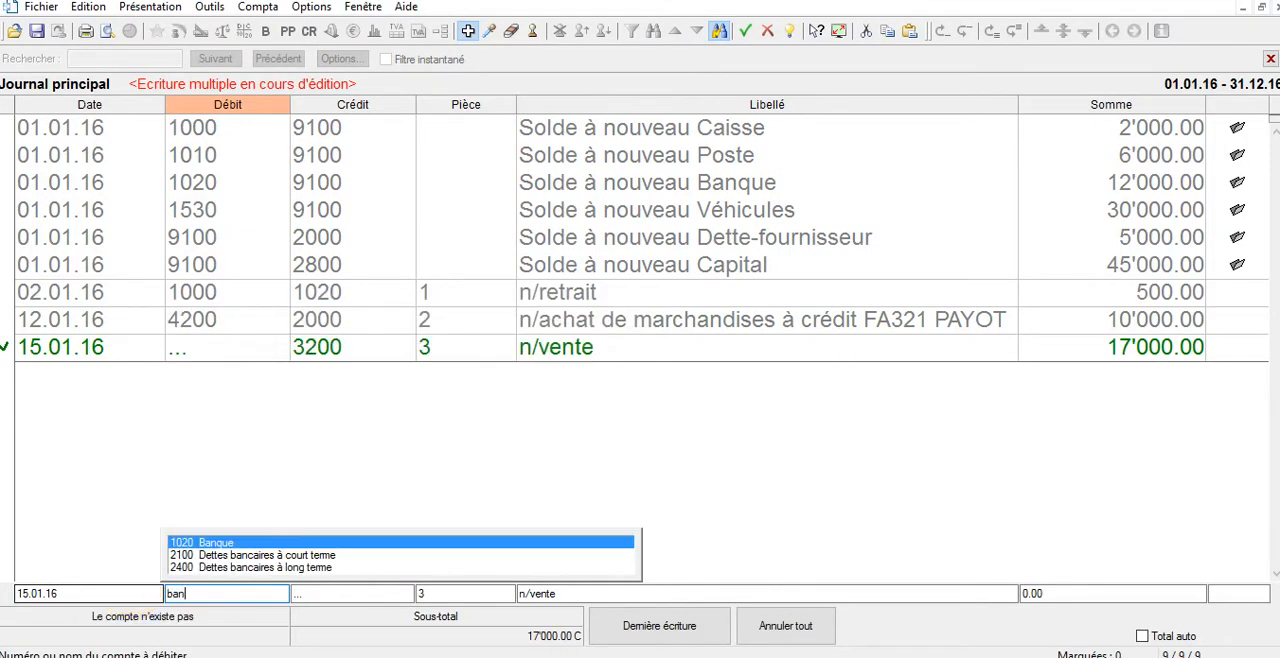
pyautogui.press('Tab')
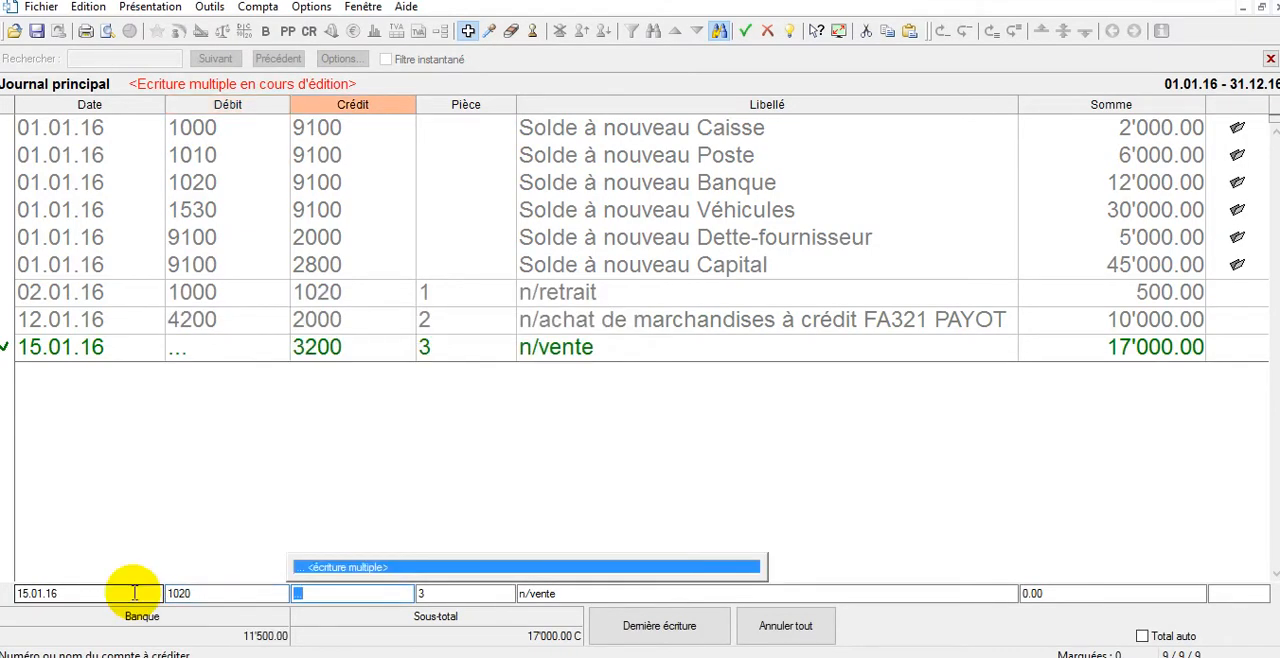
pyautogui.press('Tab')
pyautogui.press('Tab')
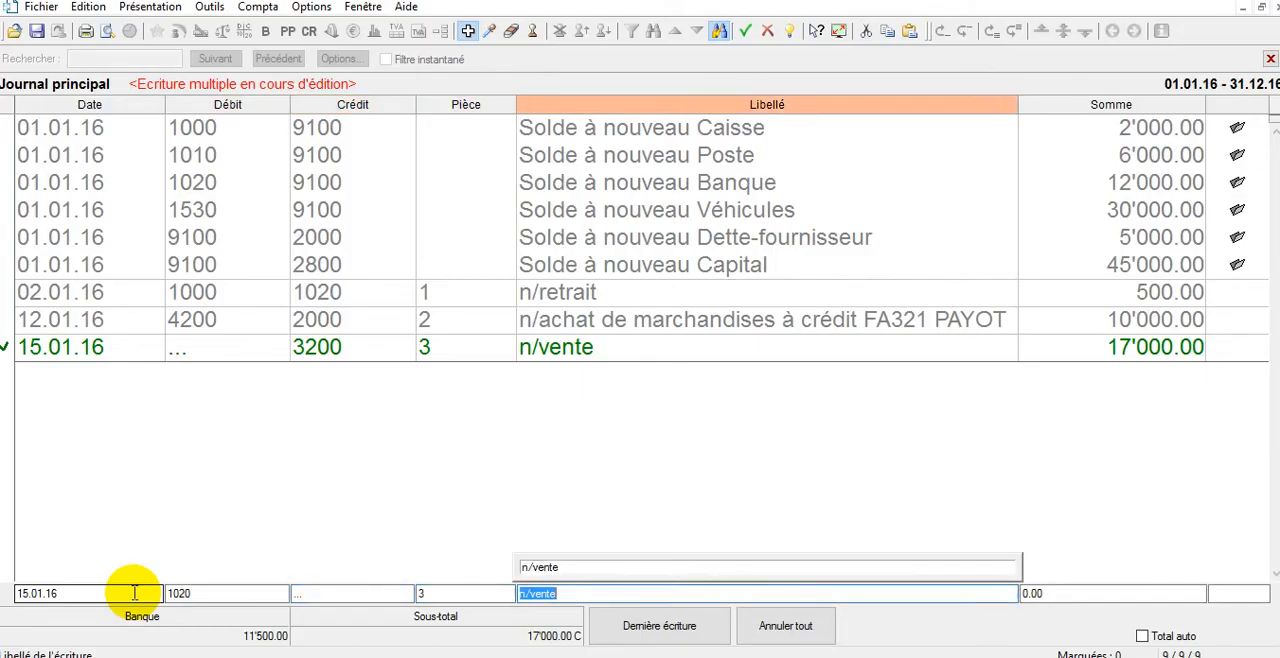
pyautogui.press('Tab')
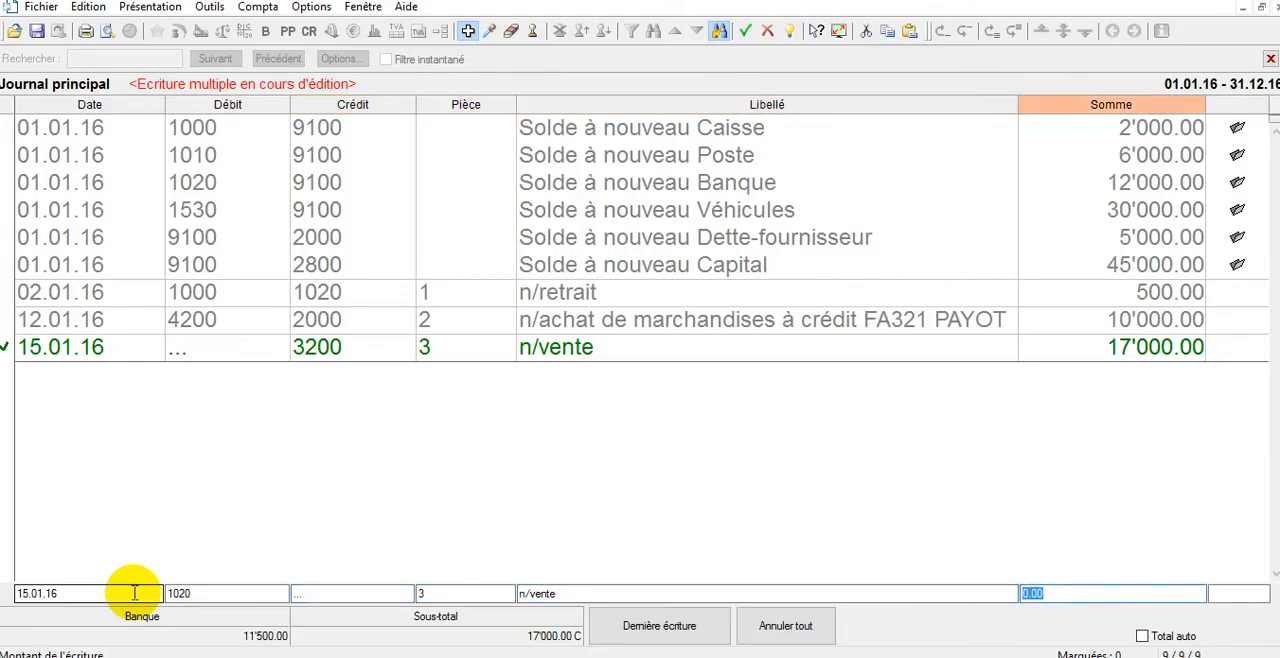
pyautogui.write('6000')
pyautogui.press('Return')
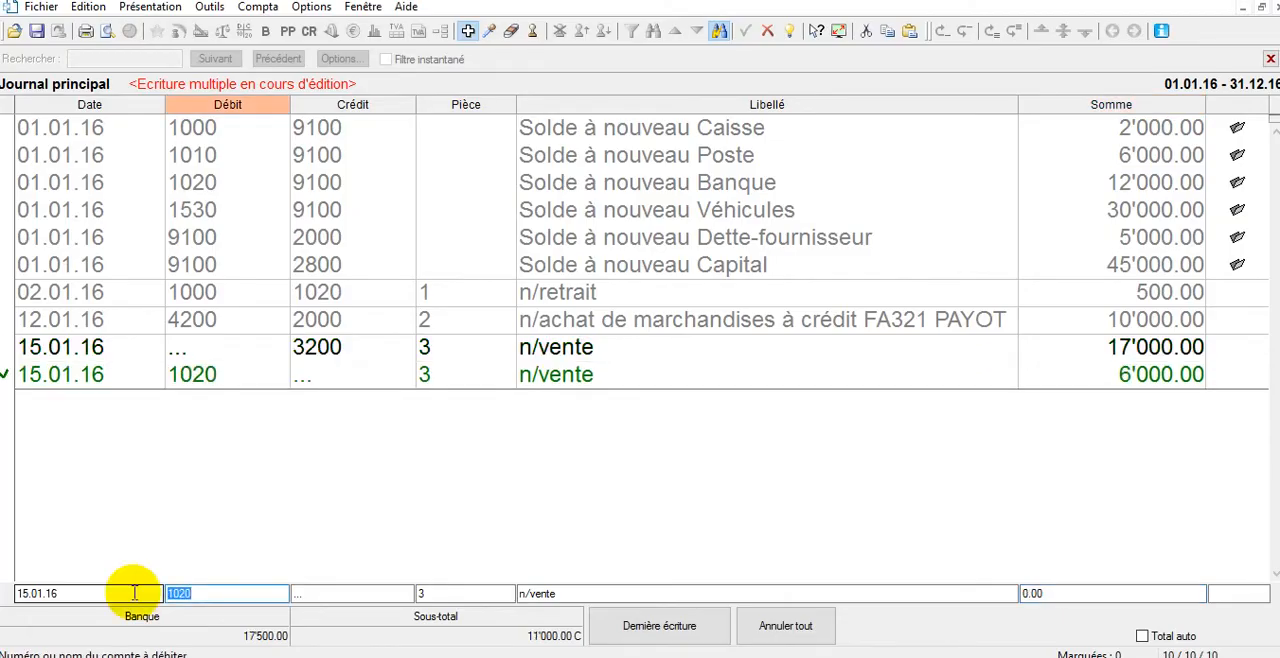
# Fill in another line of the sales entry debiting account 1010 Poste for 6000 CHF.
pyautogui.write('poste')
pyautogui.press('Return')
pyautogui.press('Return')
pyautogui.press('Return')
pyautogui.press('Return')
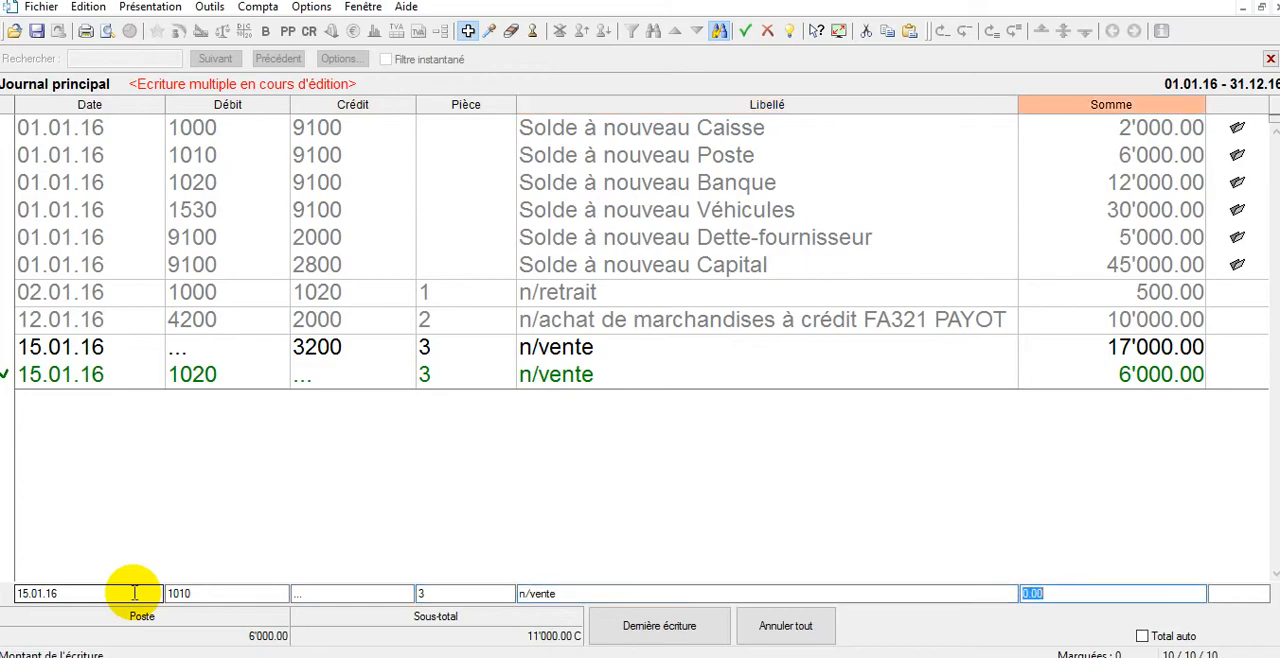
pyautogui.write('6000')
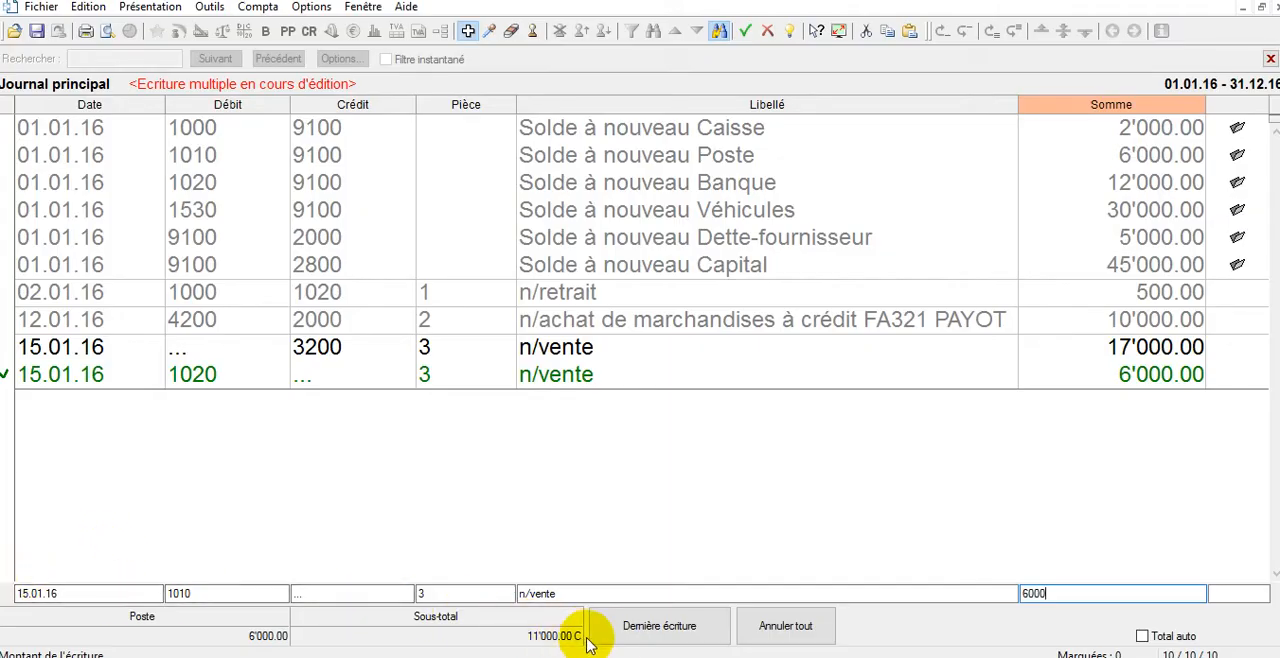
# Finish the multiple entry with a last line debiting the remainder to account 1100 Créances résultant de livraisons et de prestations de services.
pyautogui.click(672, 641)
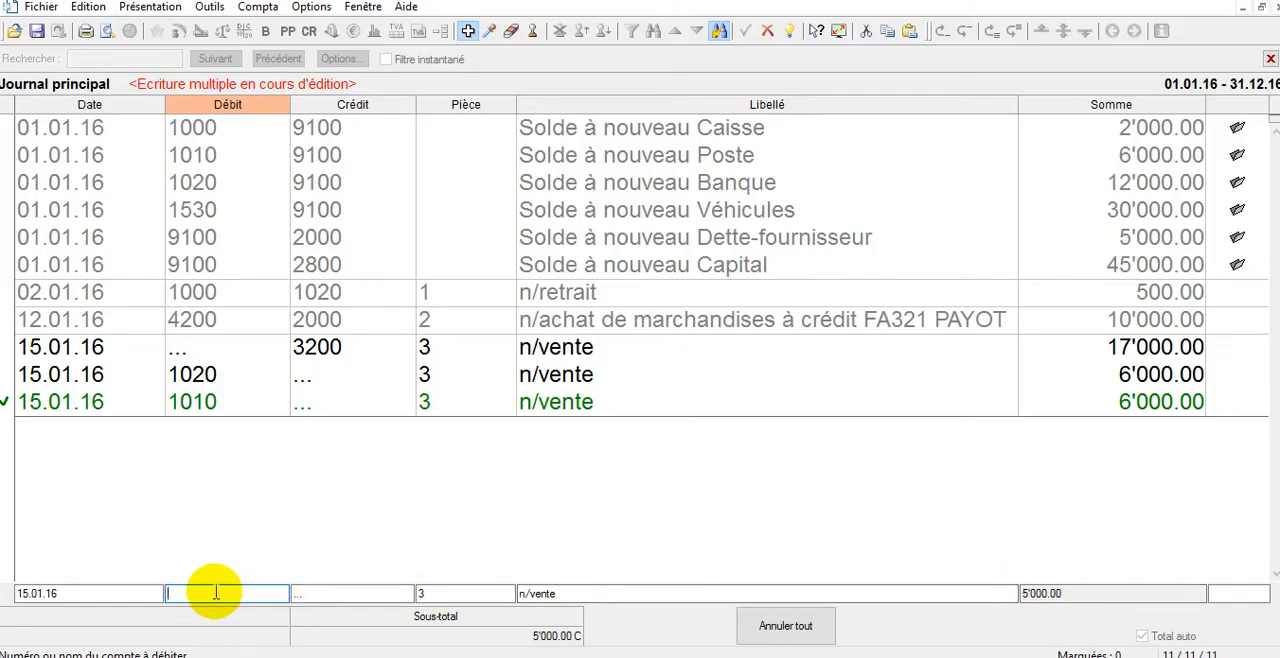
pyautogui.write('cré')
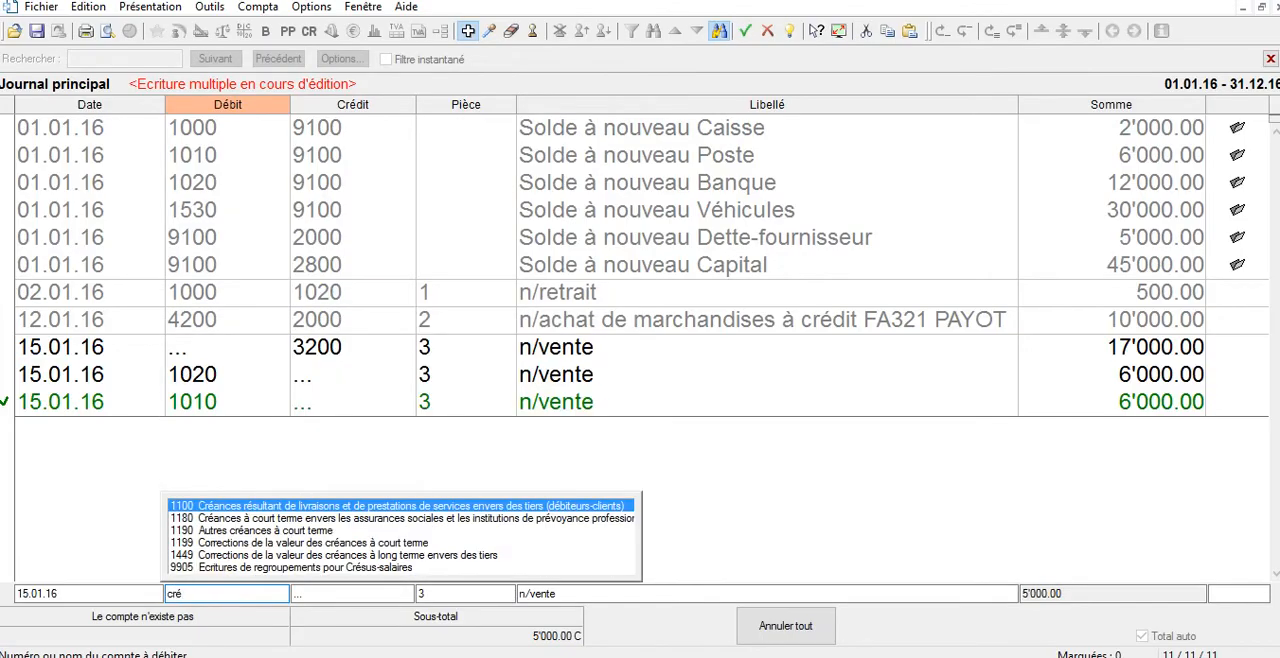
pyautogui.click(270, 508)
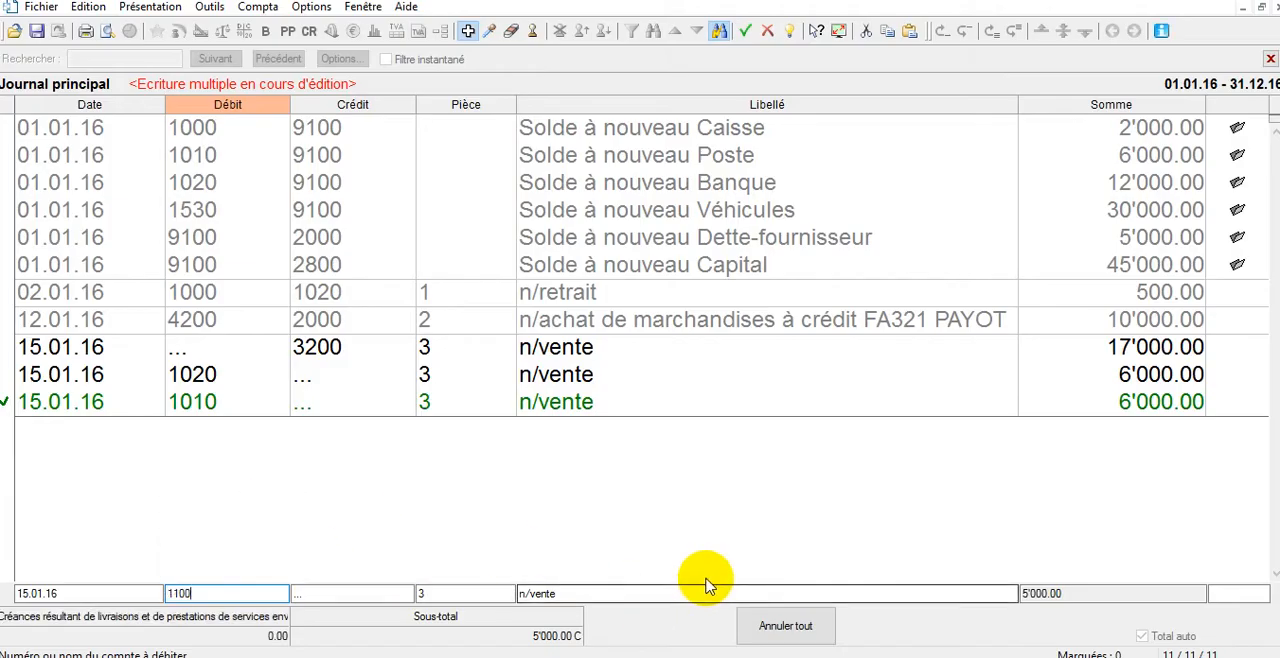
pyautogui.click(677, 593)
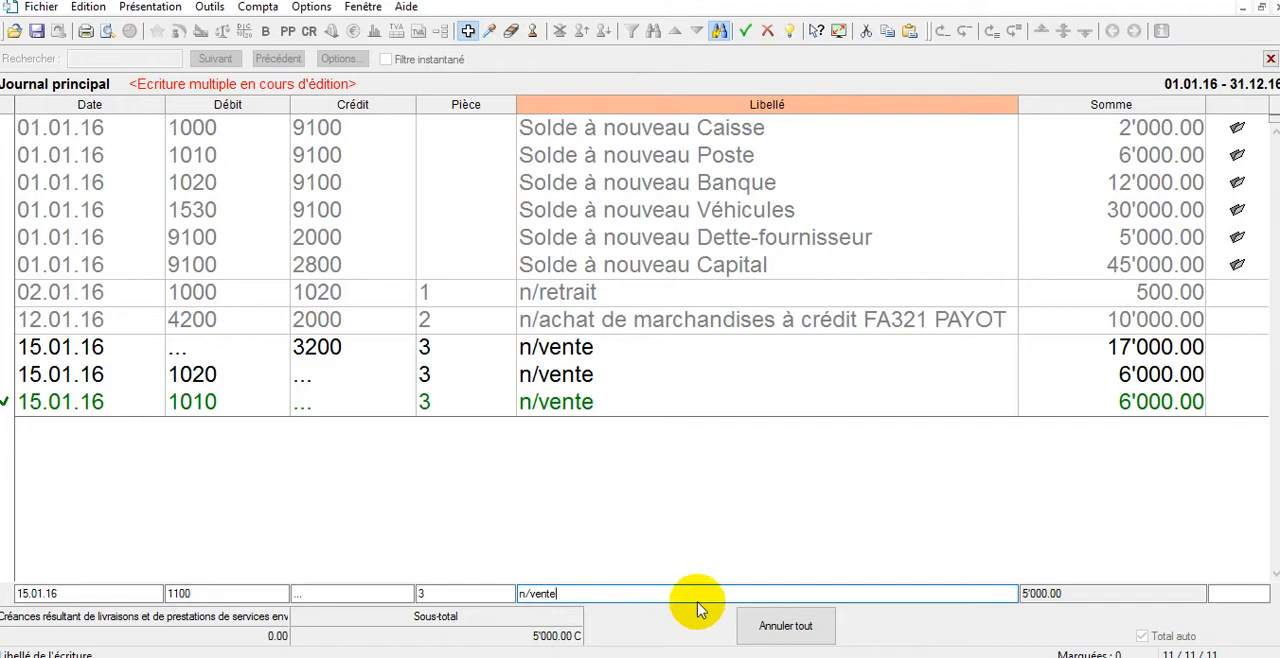
pyautogui.press('Return')
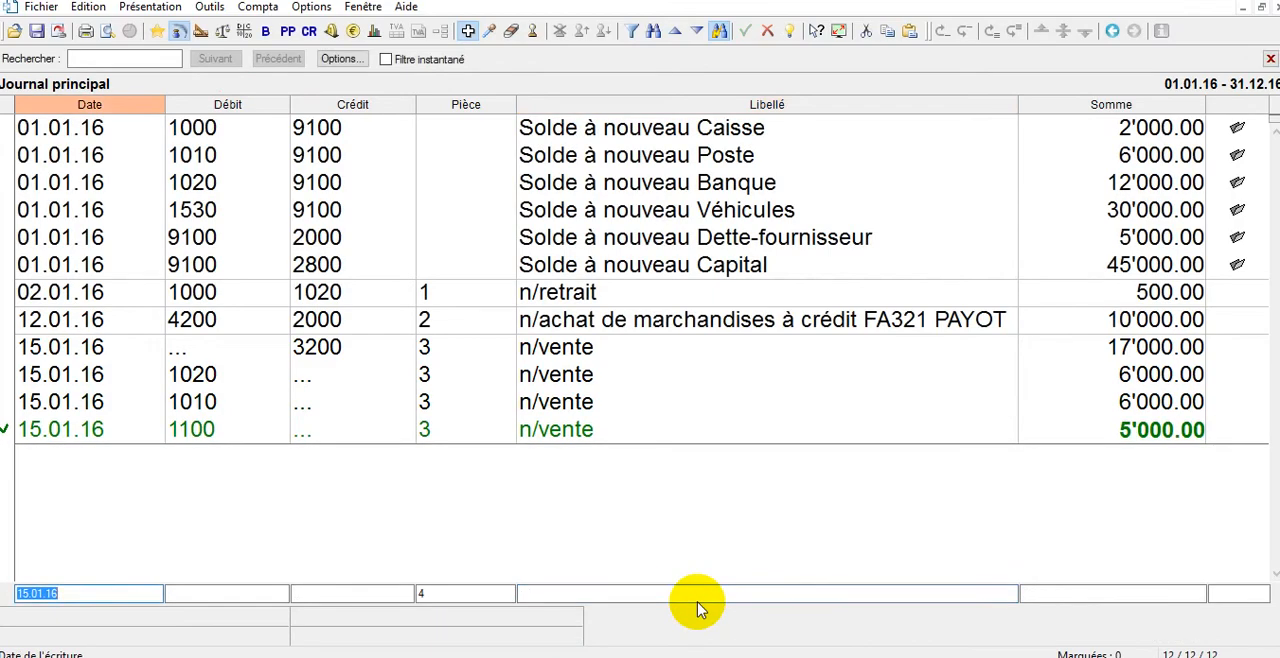
# Rename account 1100 in the chart of accounts as Créances-client.
pyautogui.click(200, 31)
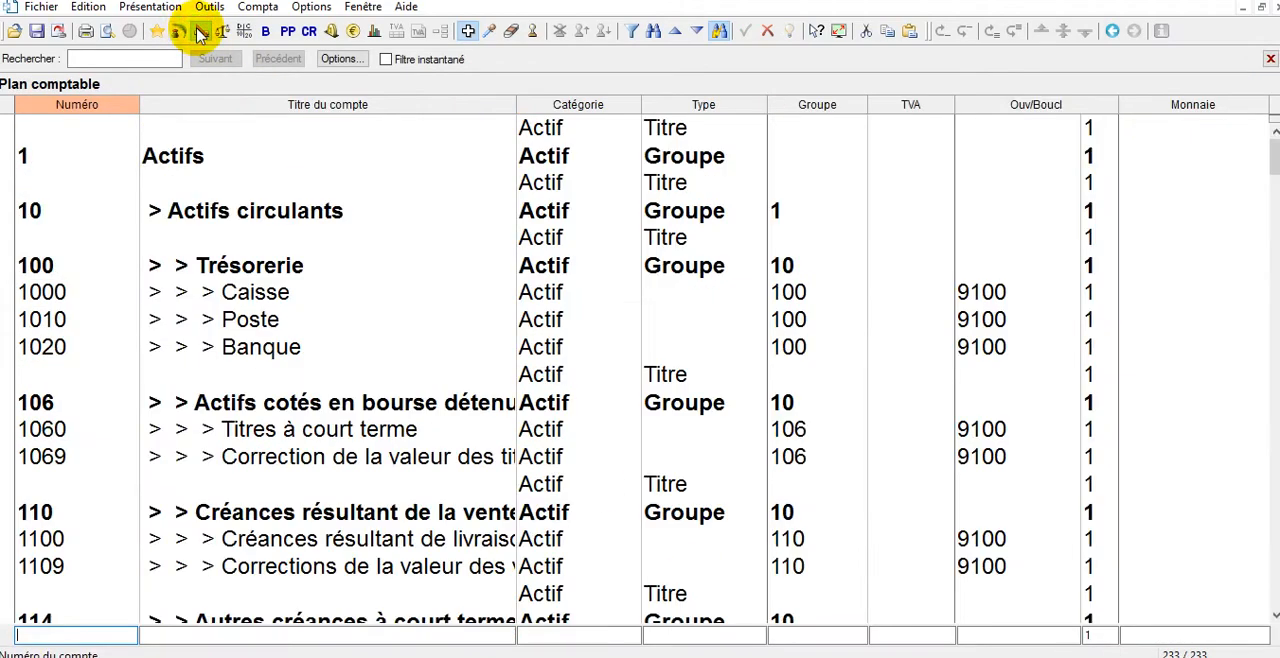
pyautogui.click(145, 58)
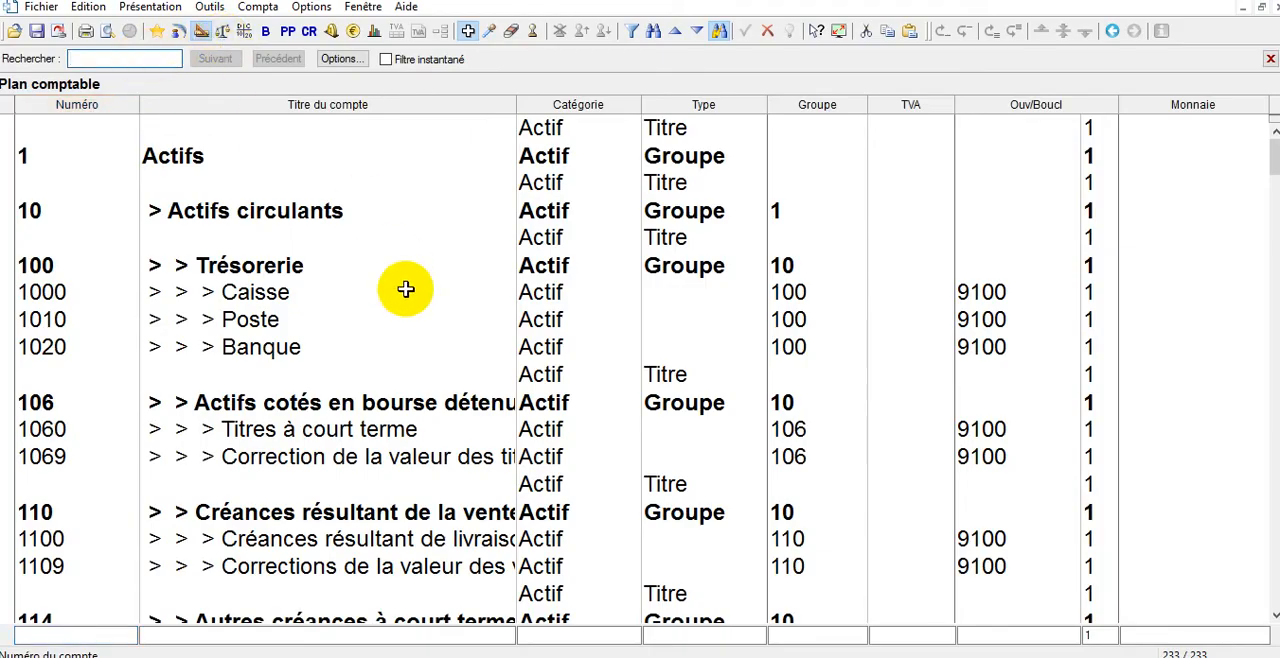
pyautogui.doubleClick(358, 539)
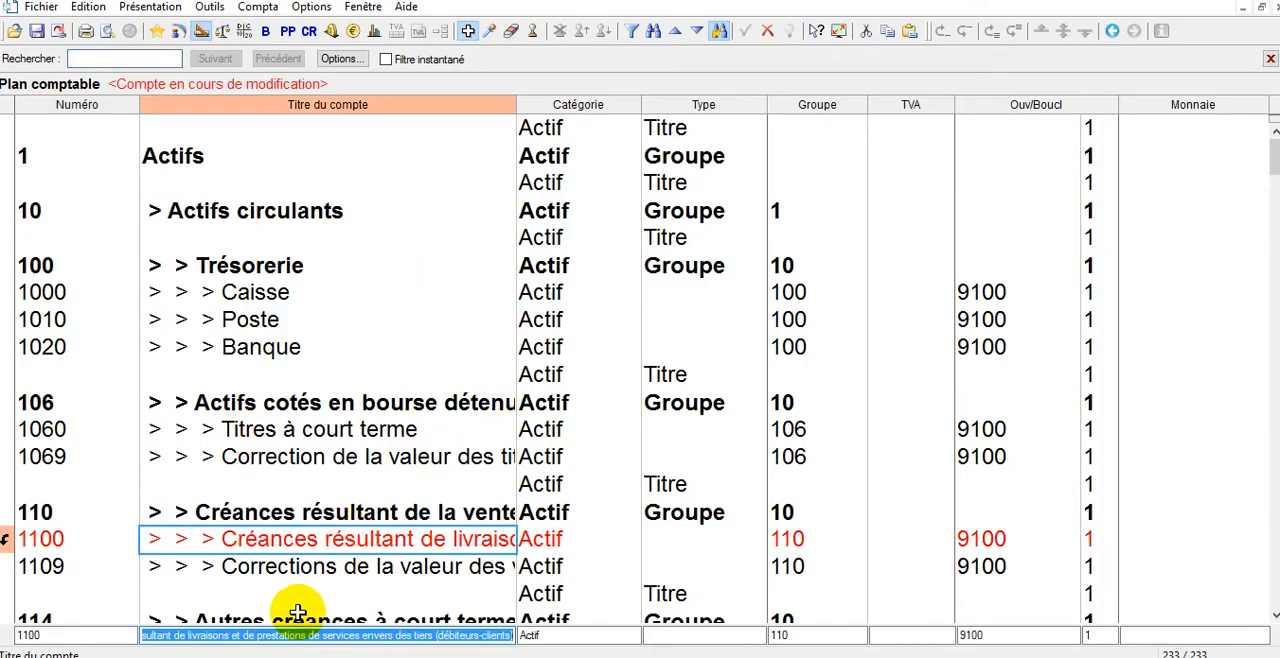
pyautogui.write('Créance')
pyautogui.press('BackSpace')
pyautogui.press('BackSpace')
pyautogui.press('BackSpace')
pyautogui.press('BackSpace')
pyautogui.press('BackSpace')
pyautogui.press('BackSpace')
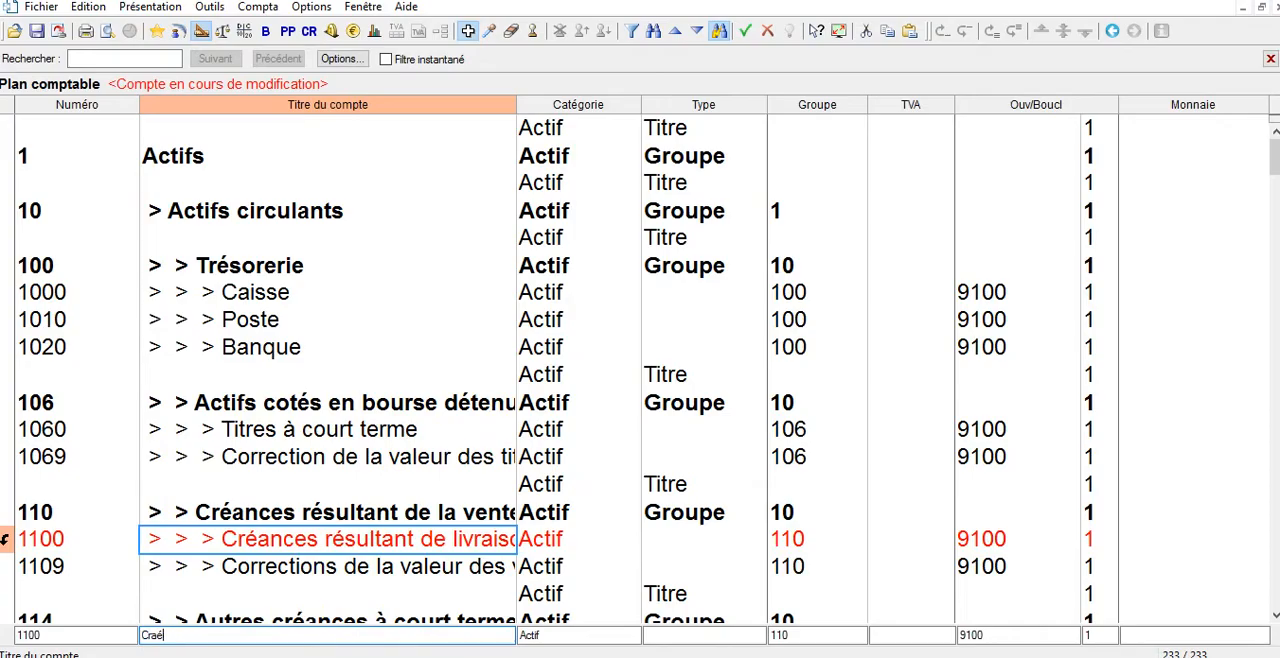
pyautogui.write('réances-client')
pyautogui.press('Return')
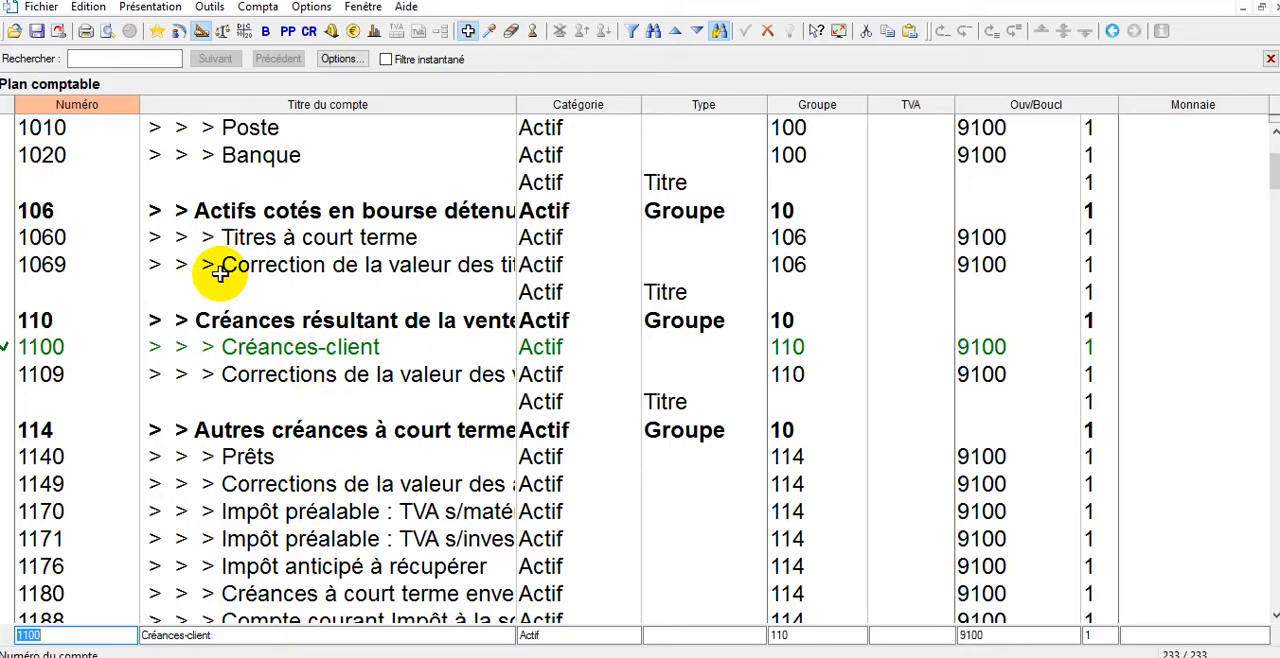
# Search the chart of accounts for account 2000 to check its title, clear the search, and return to the main journal.
pyautogui.click(125, 58)
pyautogui.write('2000')
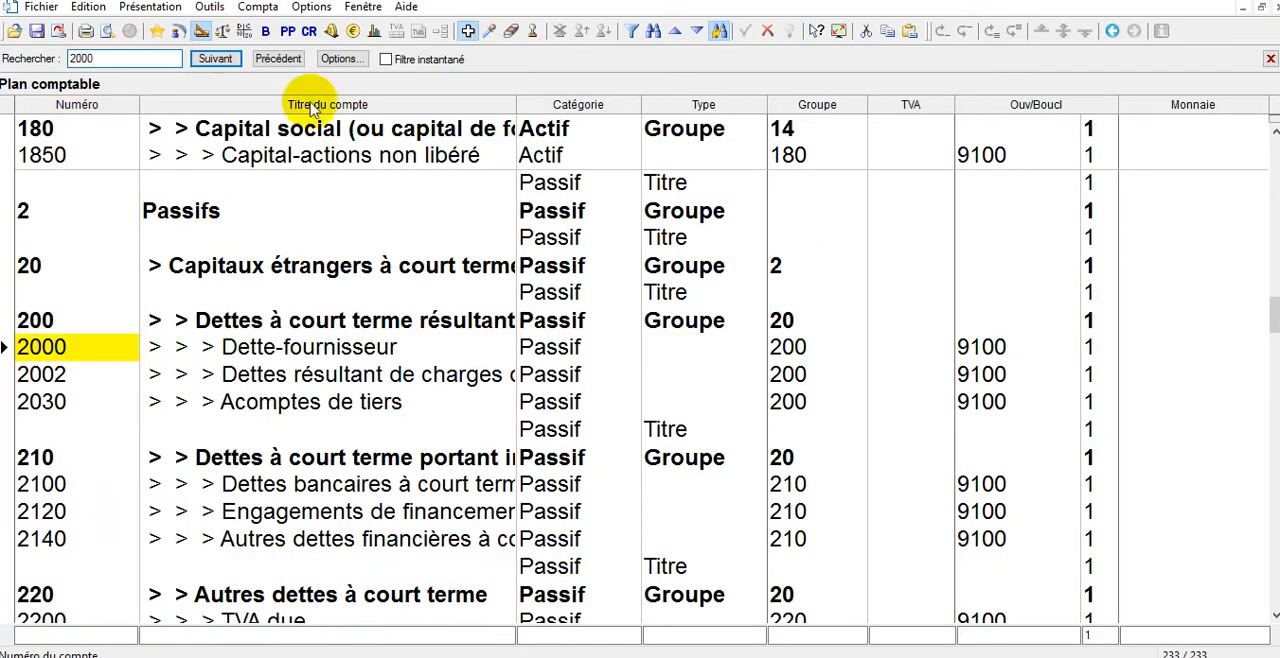
pyautogui.click(268, 344)
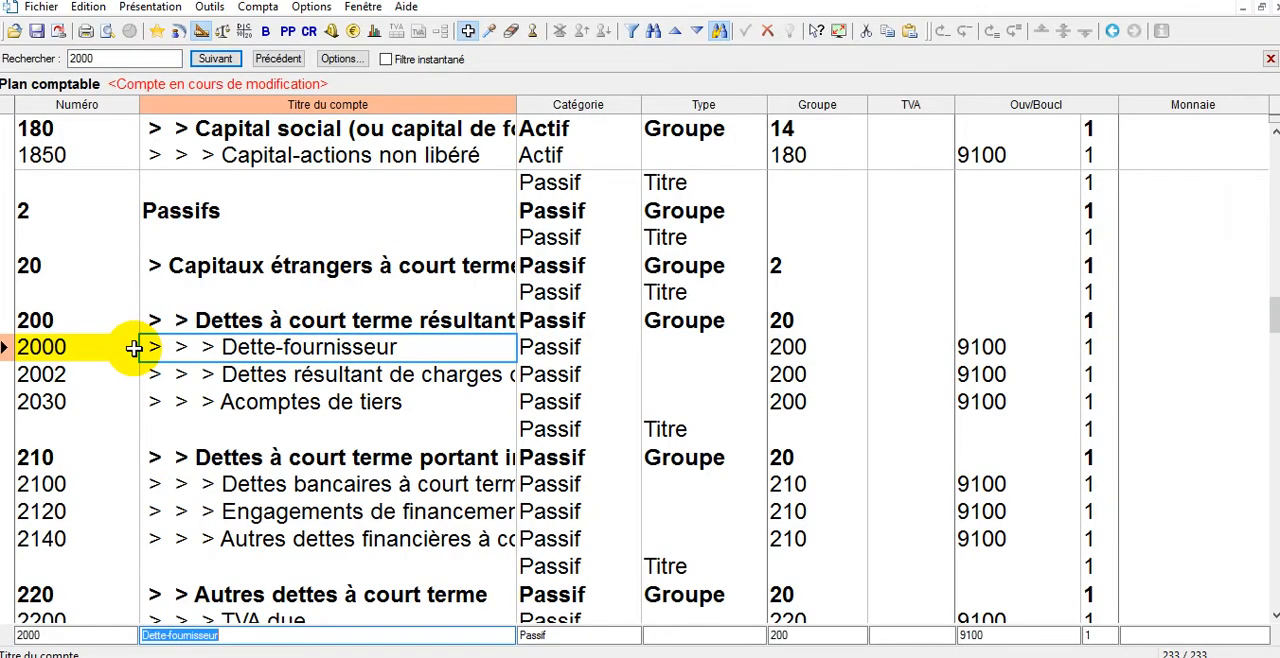
pyautogui.click(157, 60)
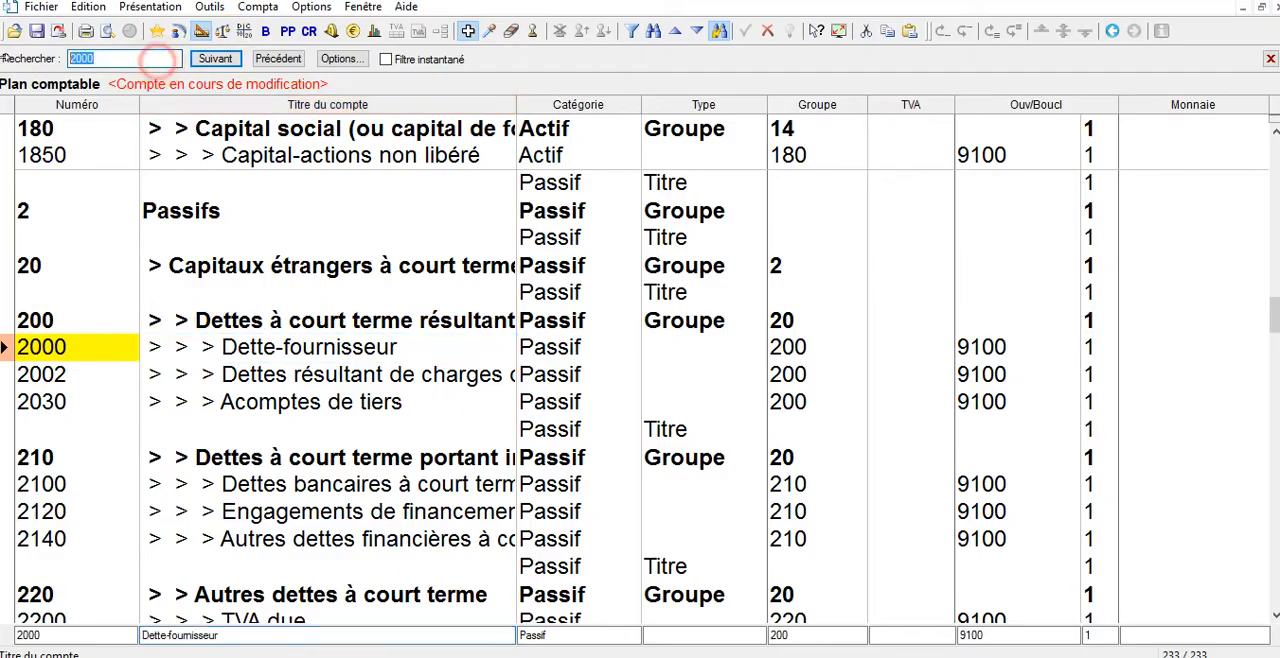
pyautogui.press('BackSpace')
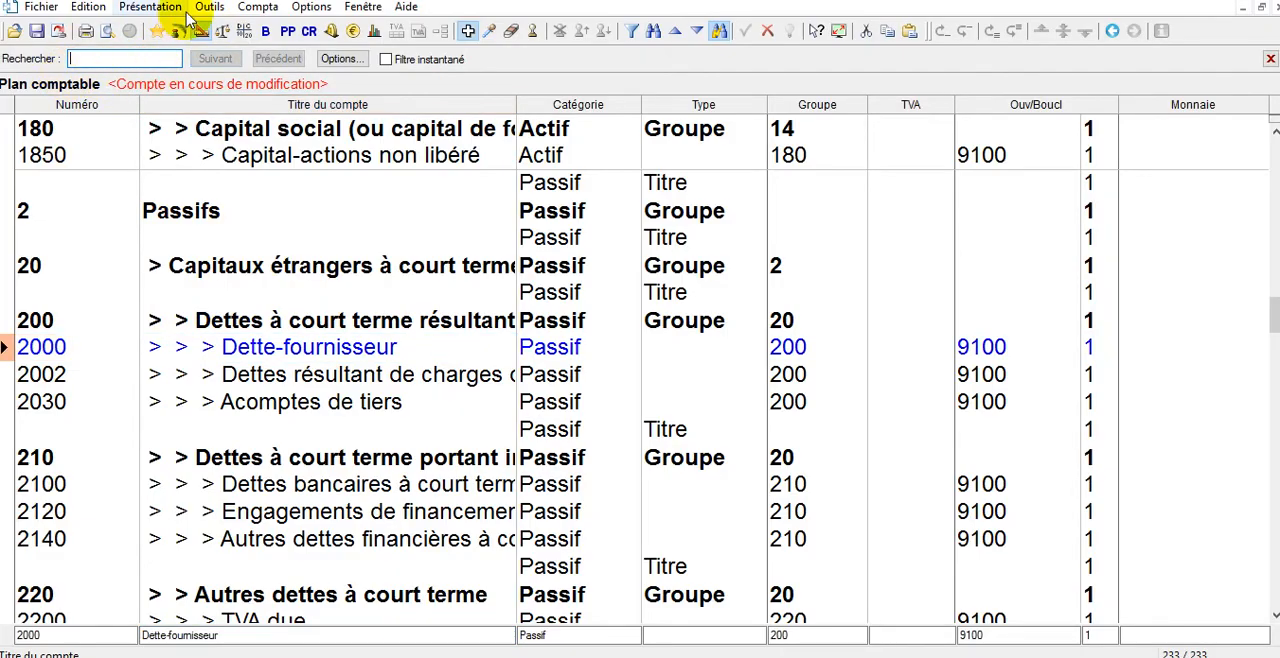
pyautogui.click(178, 31)
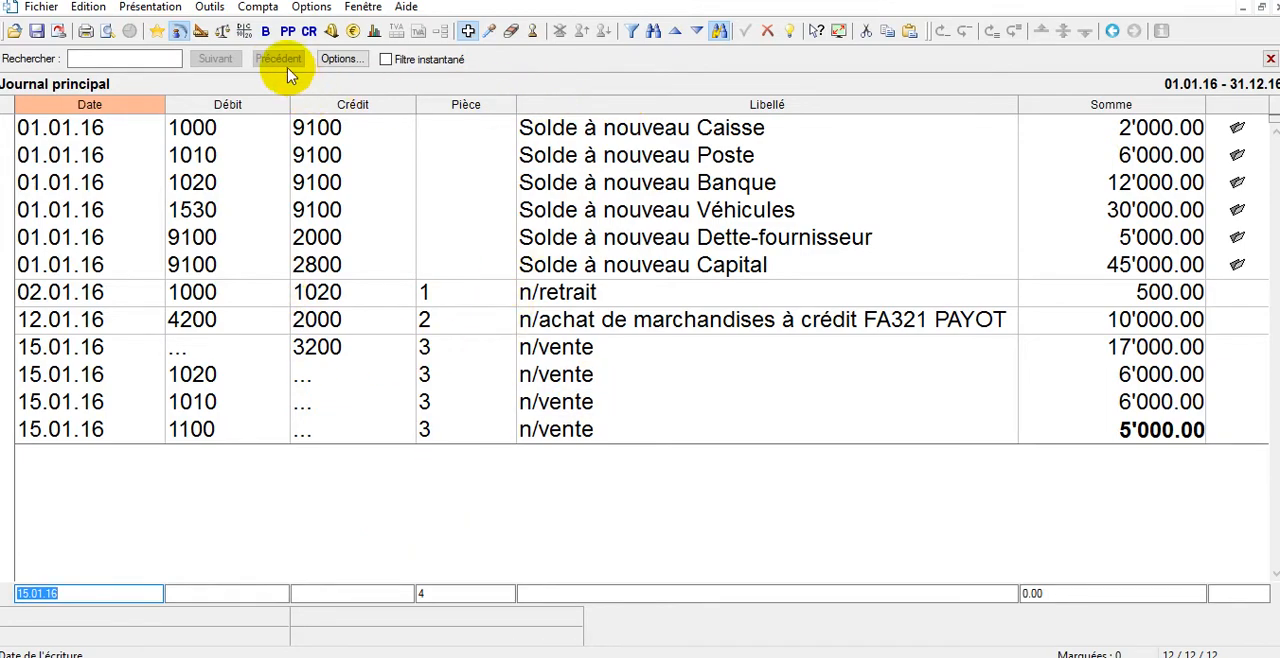
# Display the balance sheet with the existing display settings and highlight the Créances-client row.
pyautogui.click(268, 36)
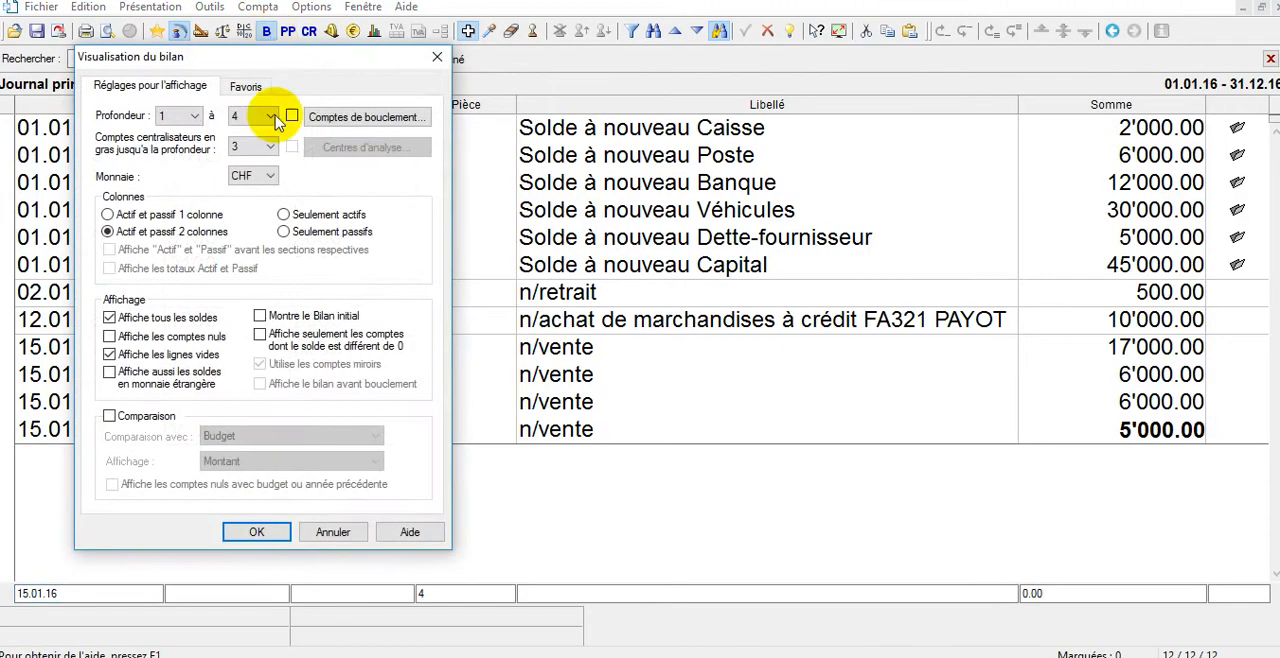
pyautogui.click(280, 531)
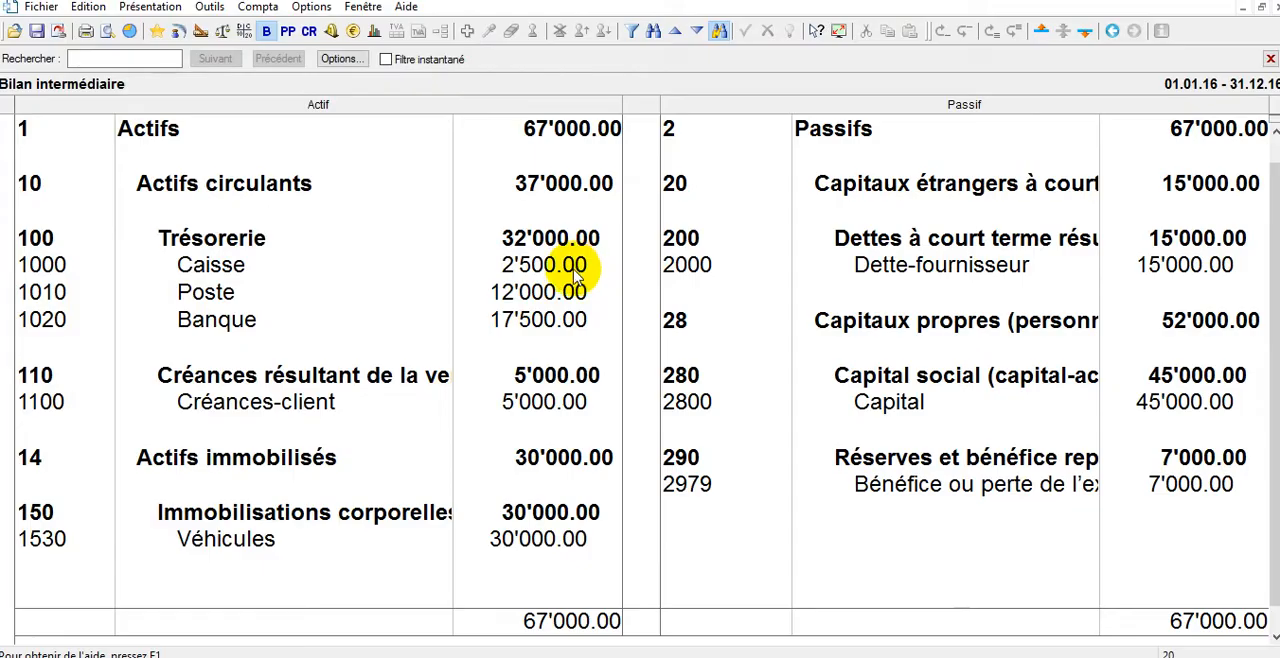
pyautogui.click(511, 412)
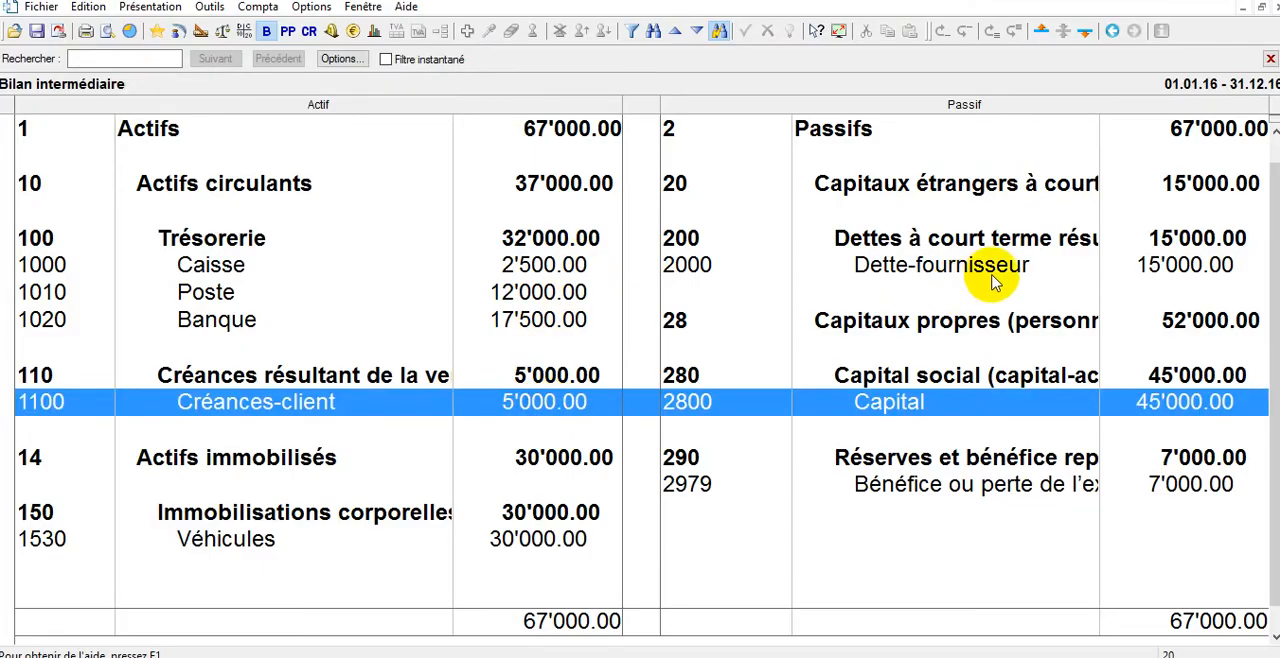
# Highlight the Dette-fournisseur row and display the profit and loss statement with its existing settings, highlighting the 4200 and 3200 row.
pyautogui.click(1148, 267)
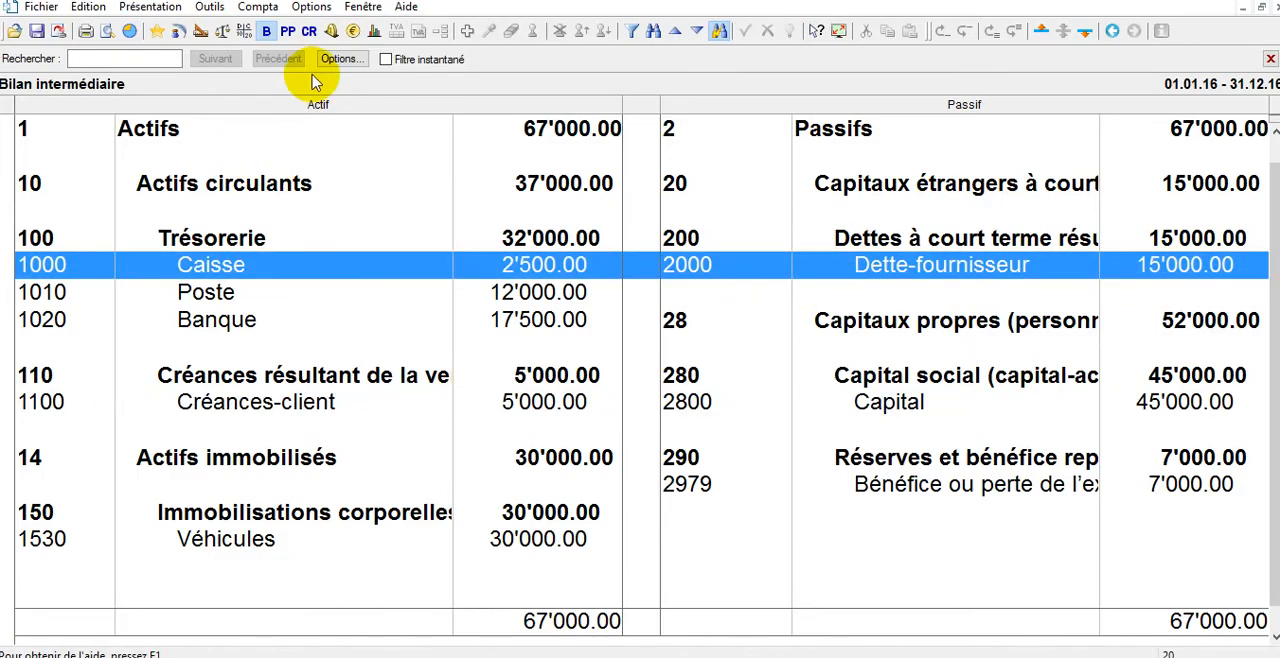
pyautogui.click(288, 31)
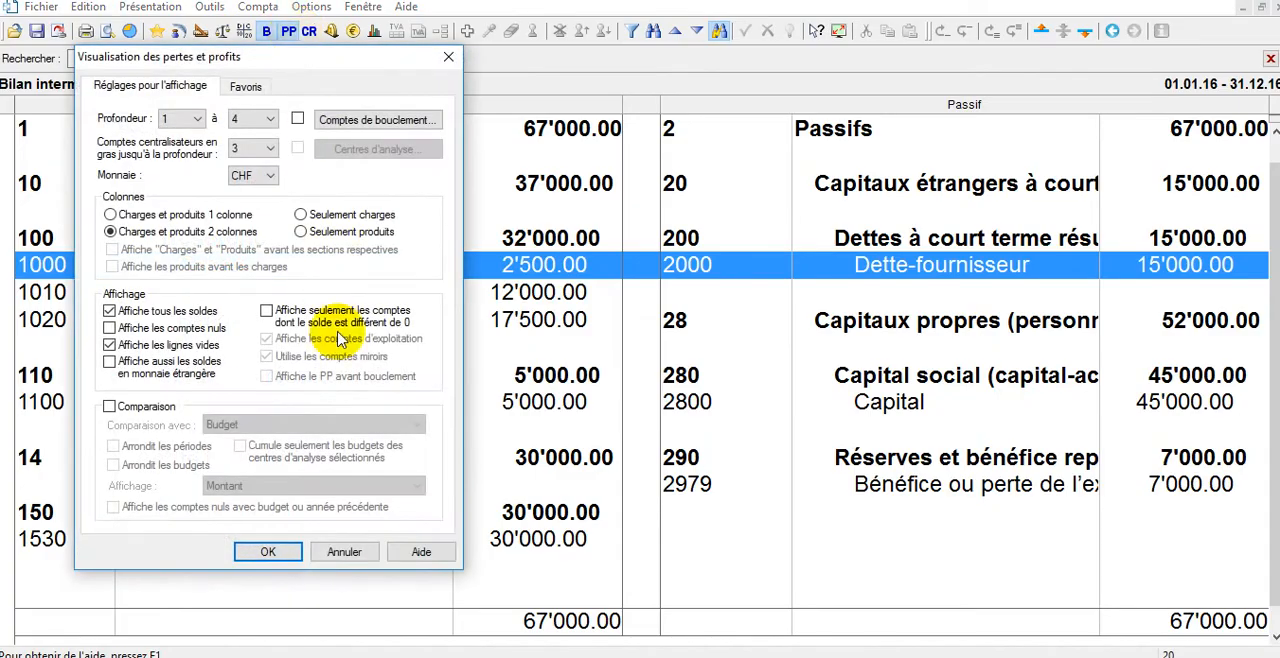
pyautogui.click(270, 553)
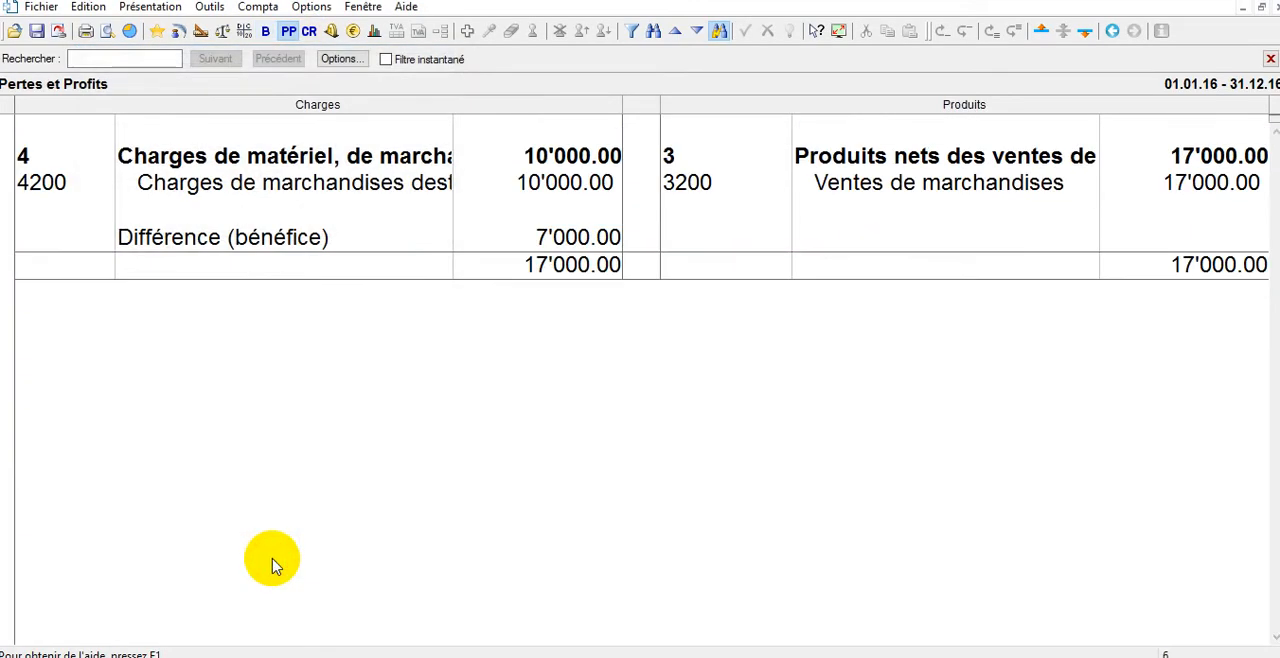
pyautogui.click(1190, 195)
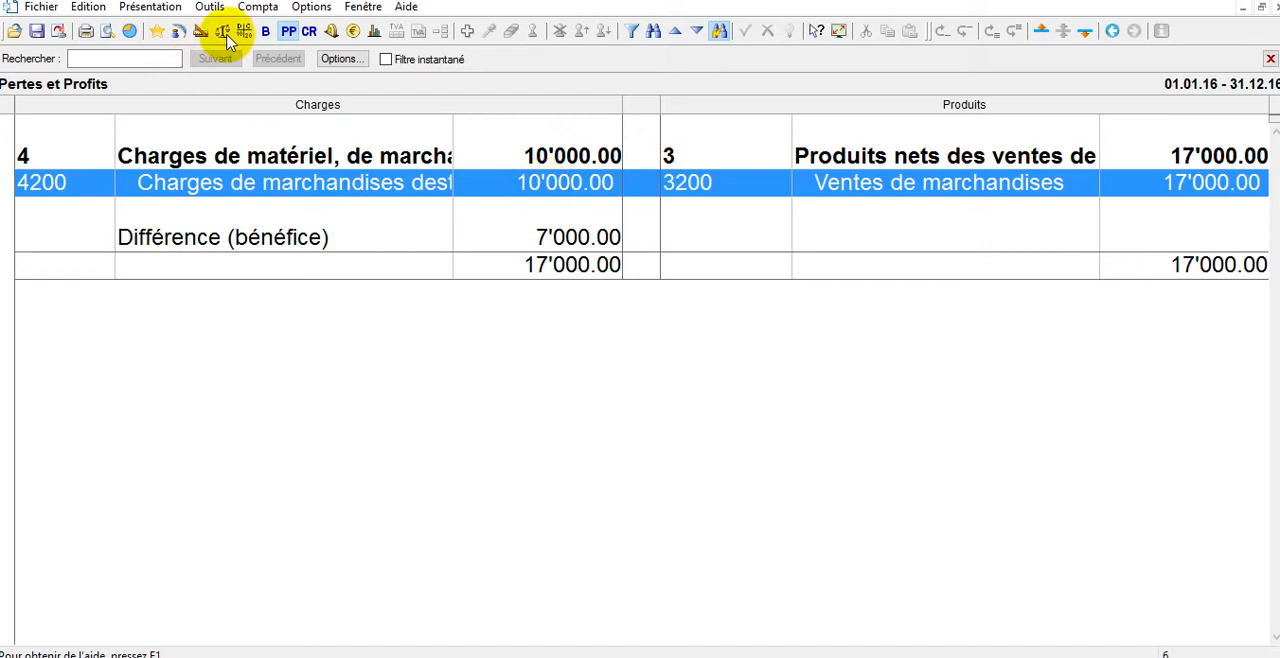
# Find account 4200 in the chart of accounts and rename it as Achat de marchandises.
pyautogui.click(202, 32)
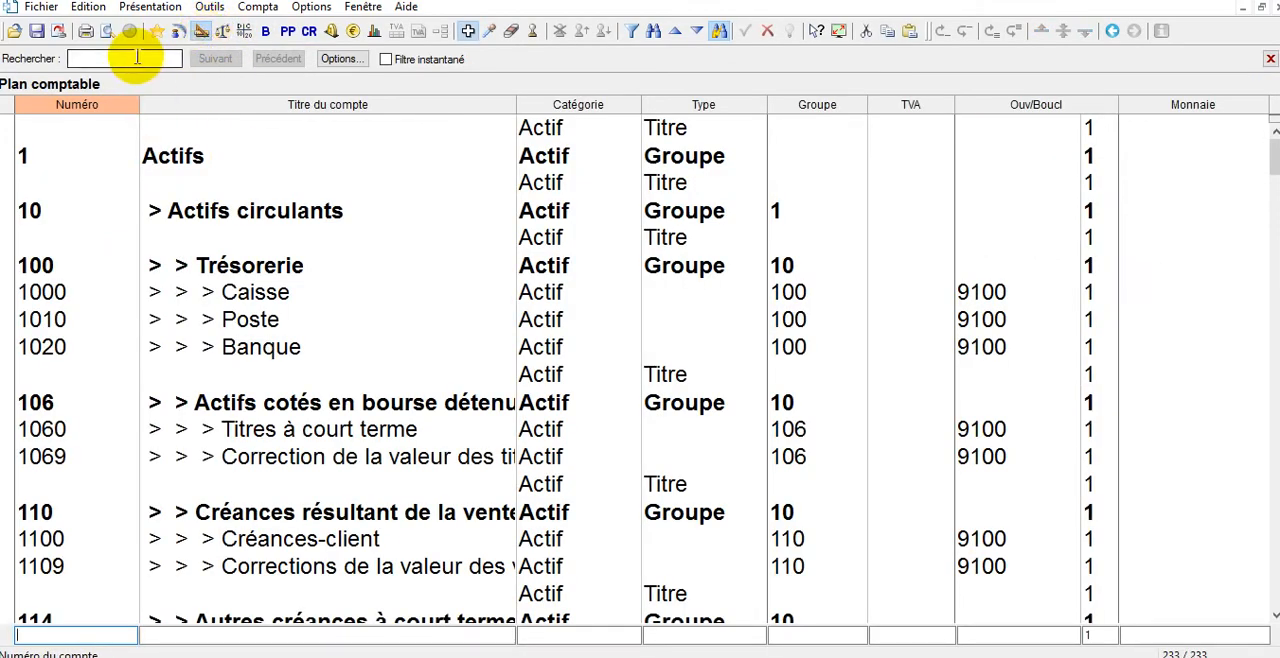
pyautogui.click(137, 57)
pyautogui.write('4200')
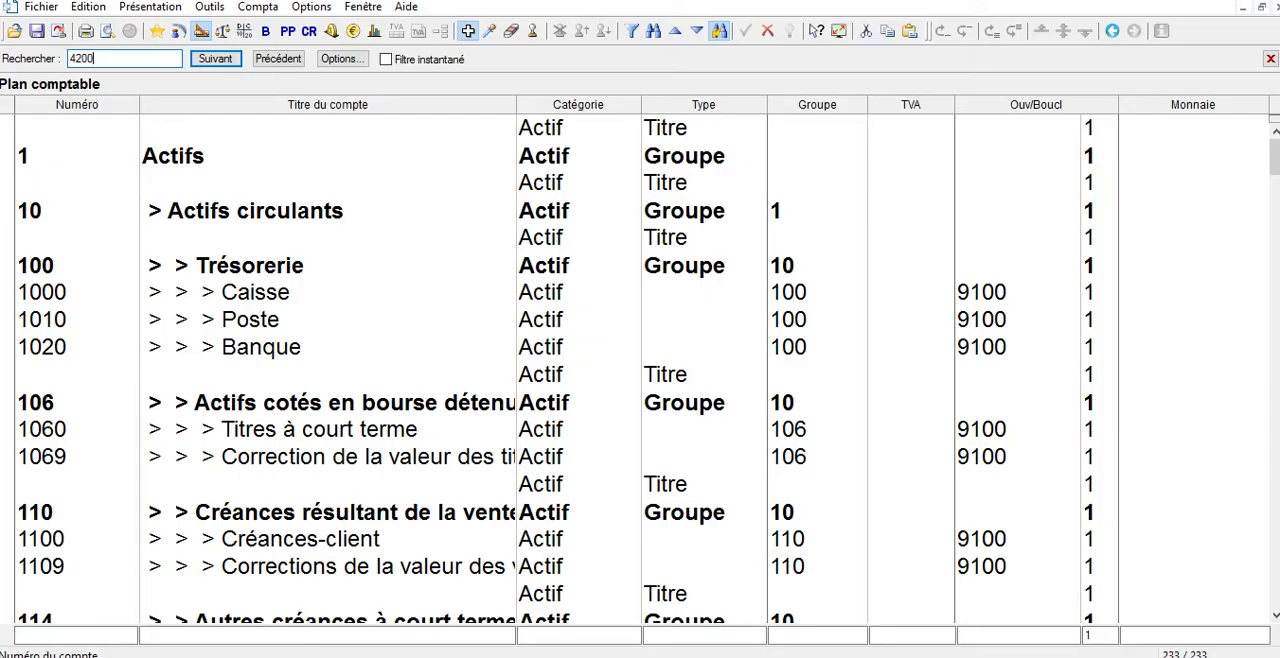
pyautogui.press('Return')
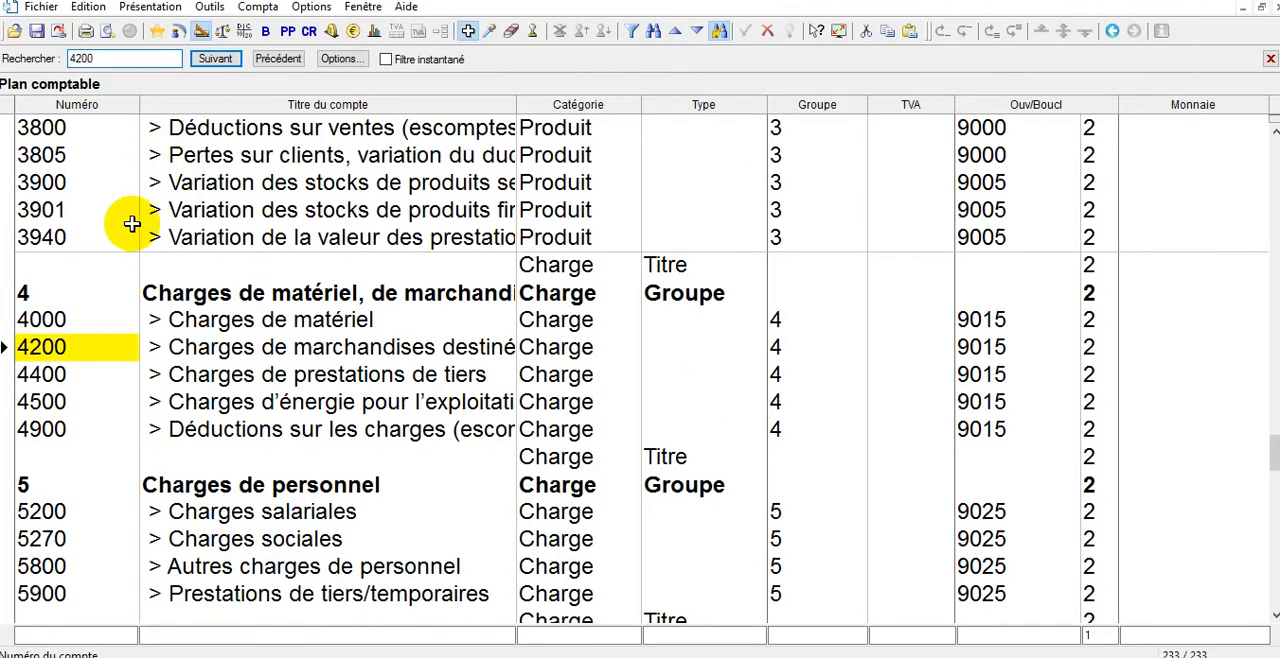
pyautogui.click(214, 347)
pyautogui.write('Achat de marchandises')
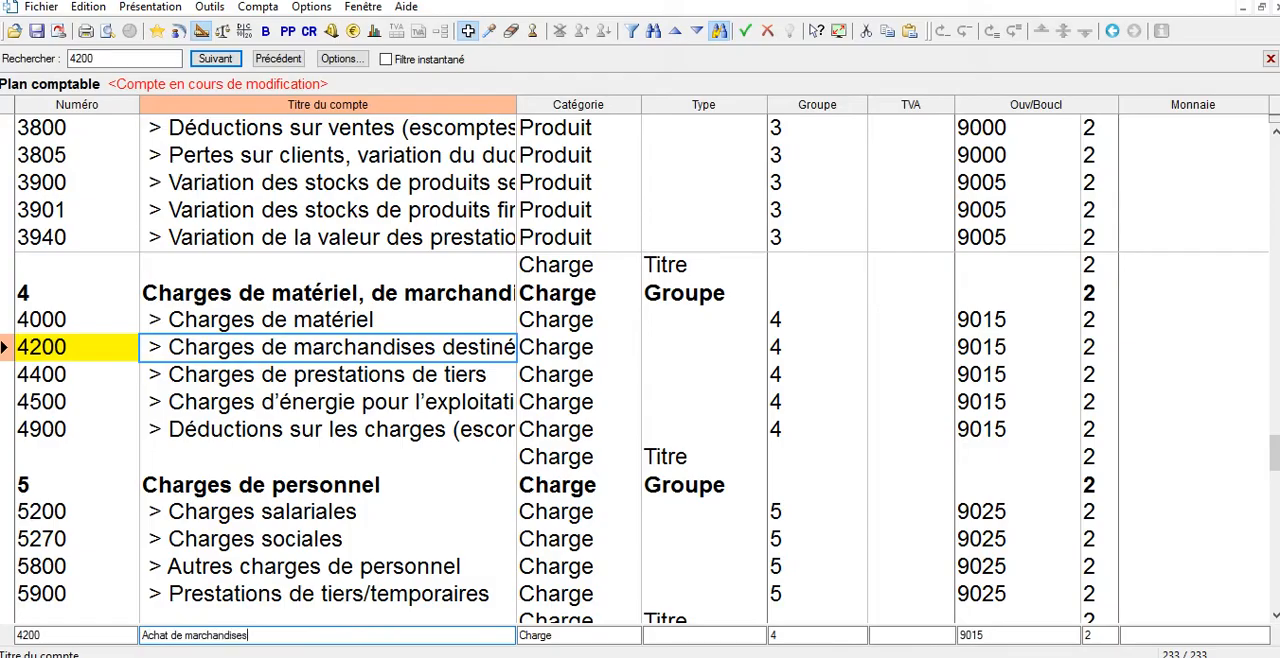
pyautogui.press('Return')
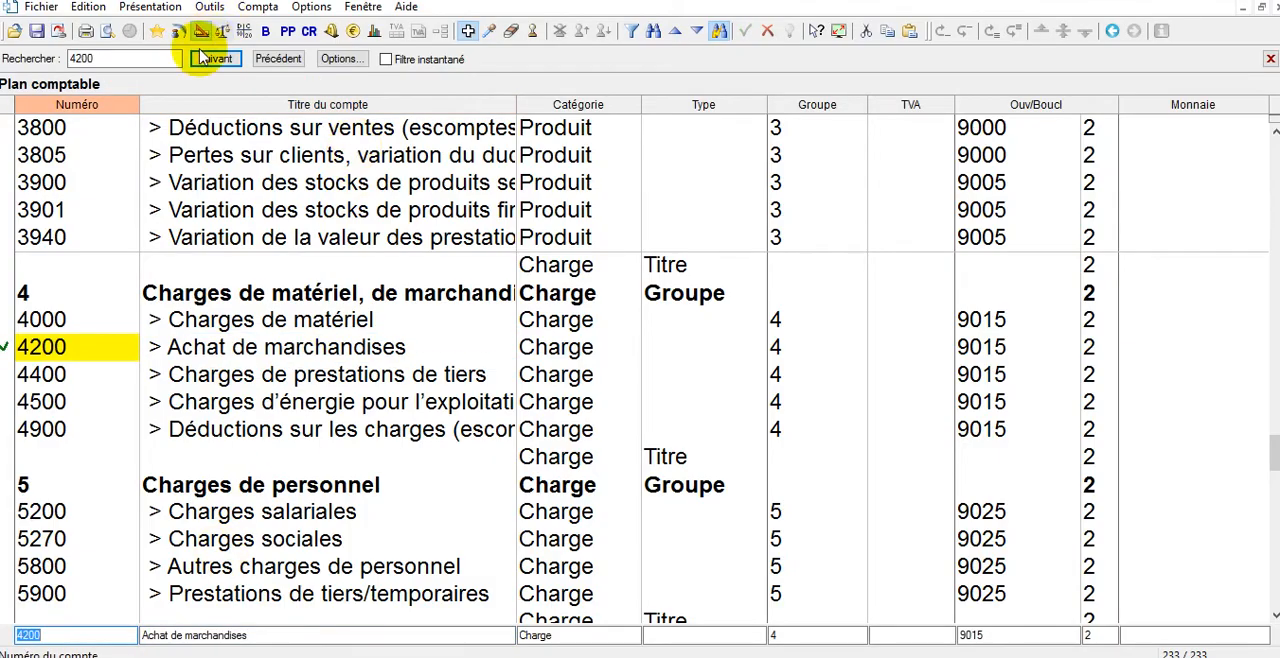
pyautogui.click(1208, 2)
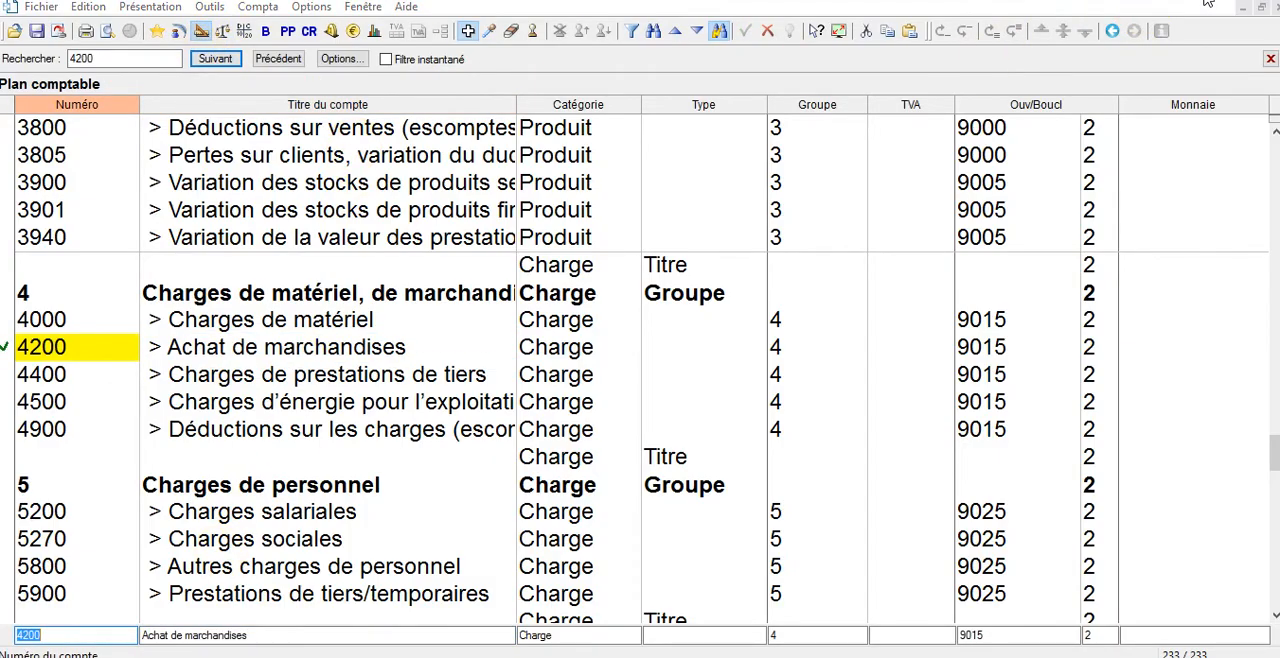
# Return to the main journal and add a new journal named clôture to the list of journals.
pyautogui.click(178, 31)
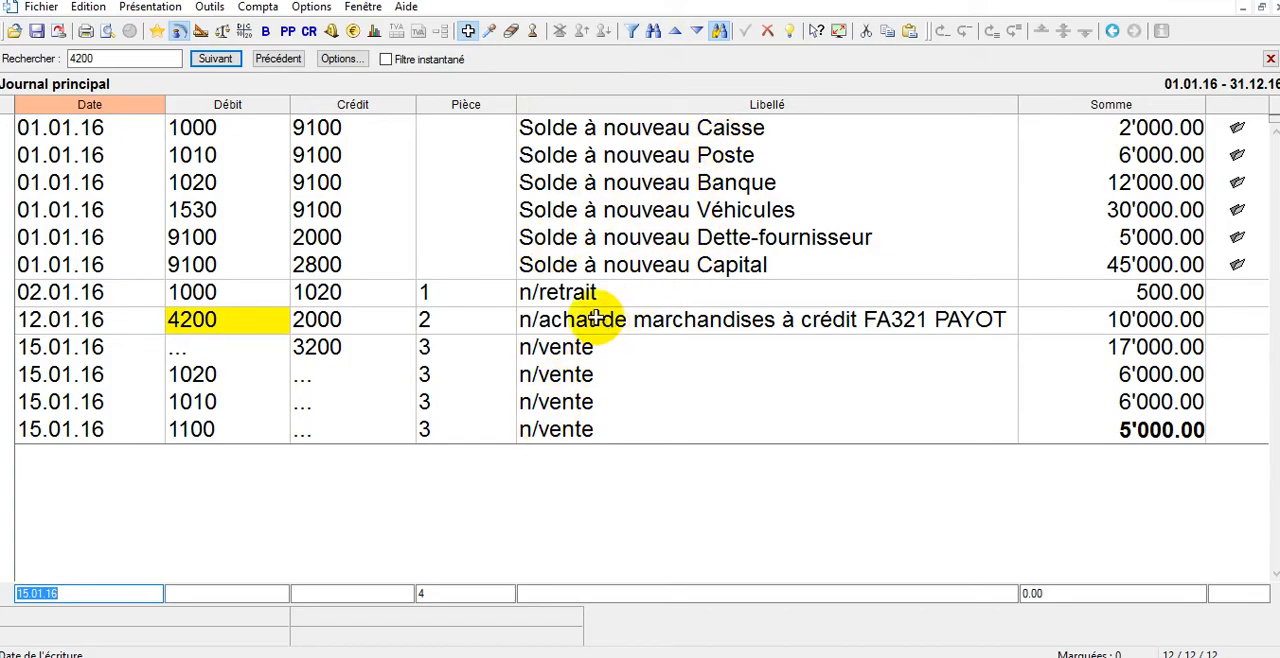
pyautogui.click(318, 9)
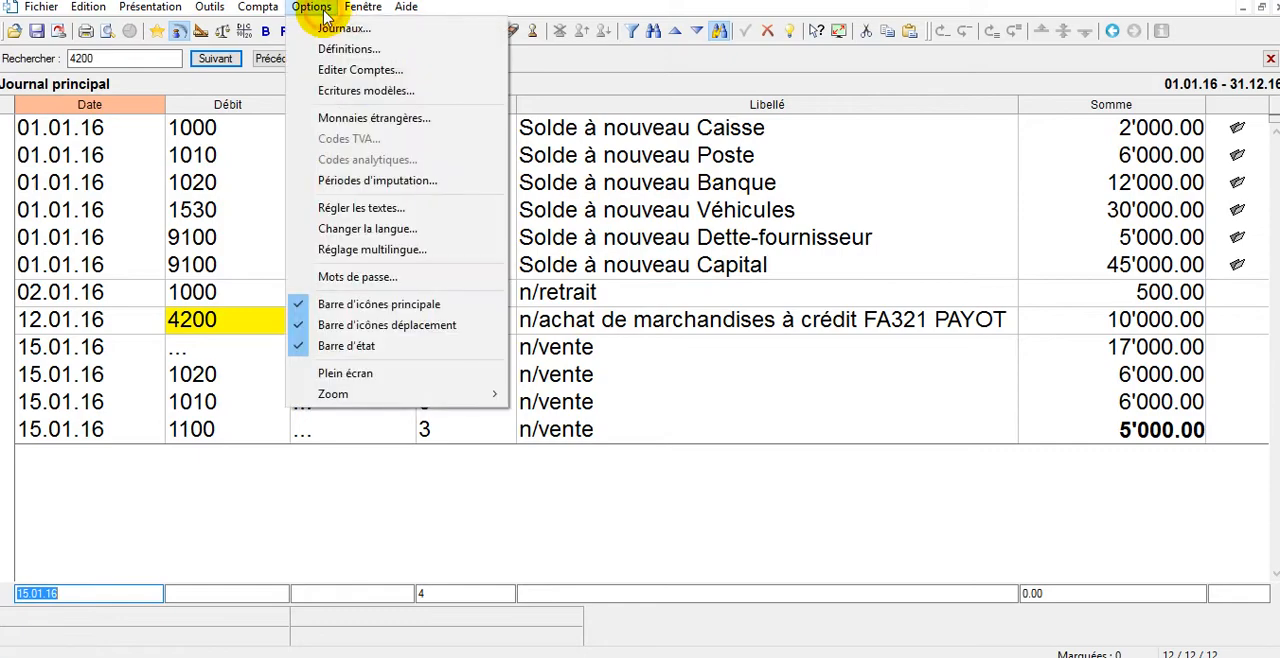
pyautogui.click(333, 30)
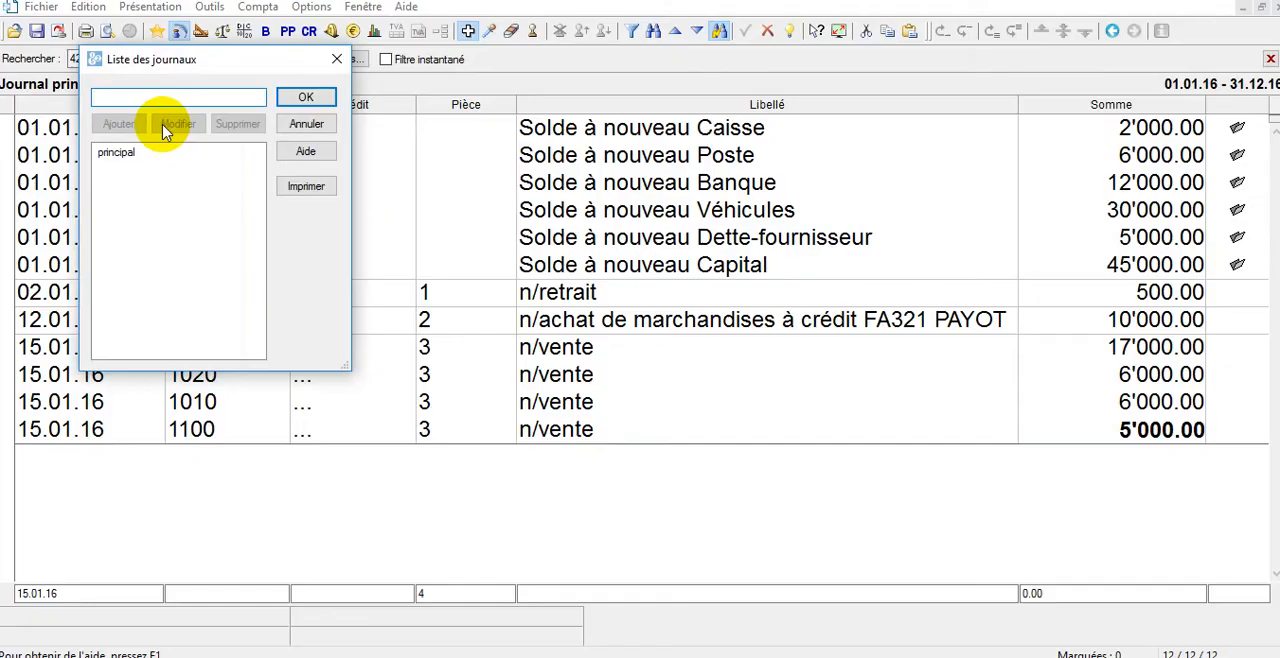
pyautogui.write('cl')
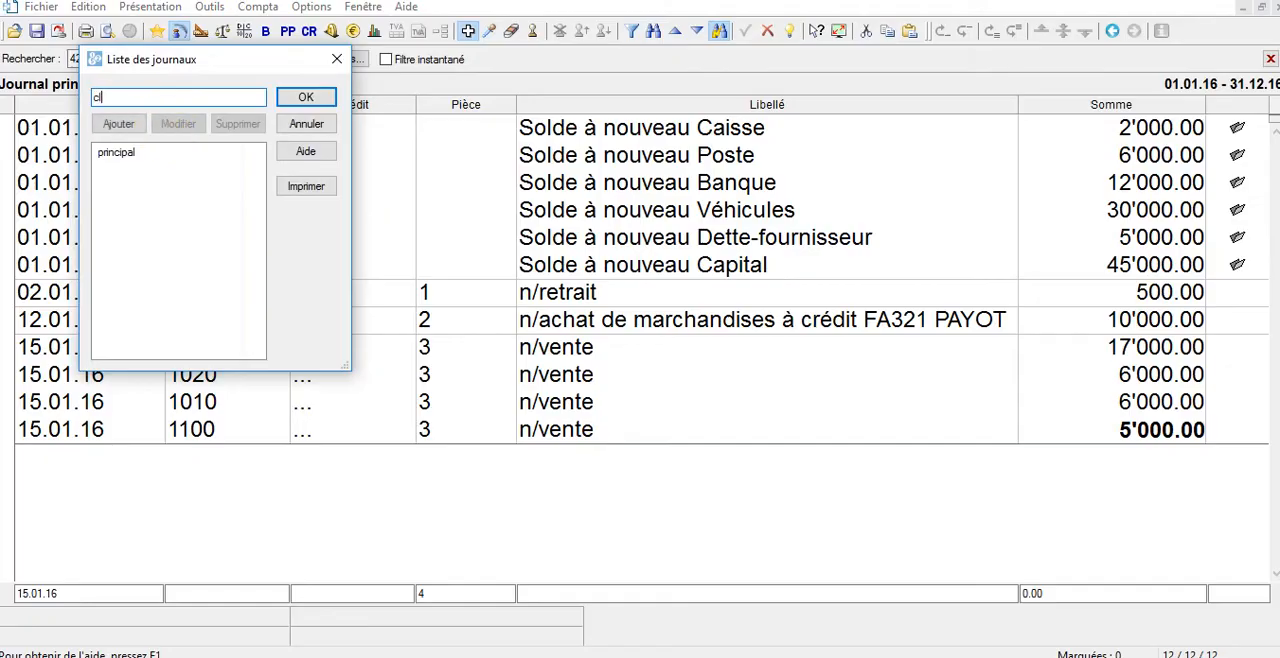
pyautogui.write('ôture')
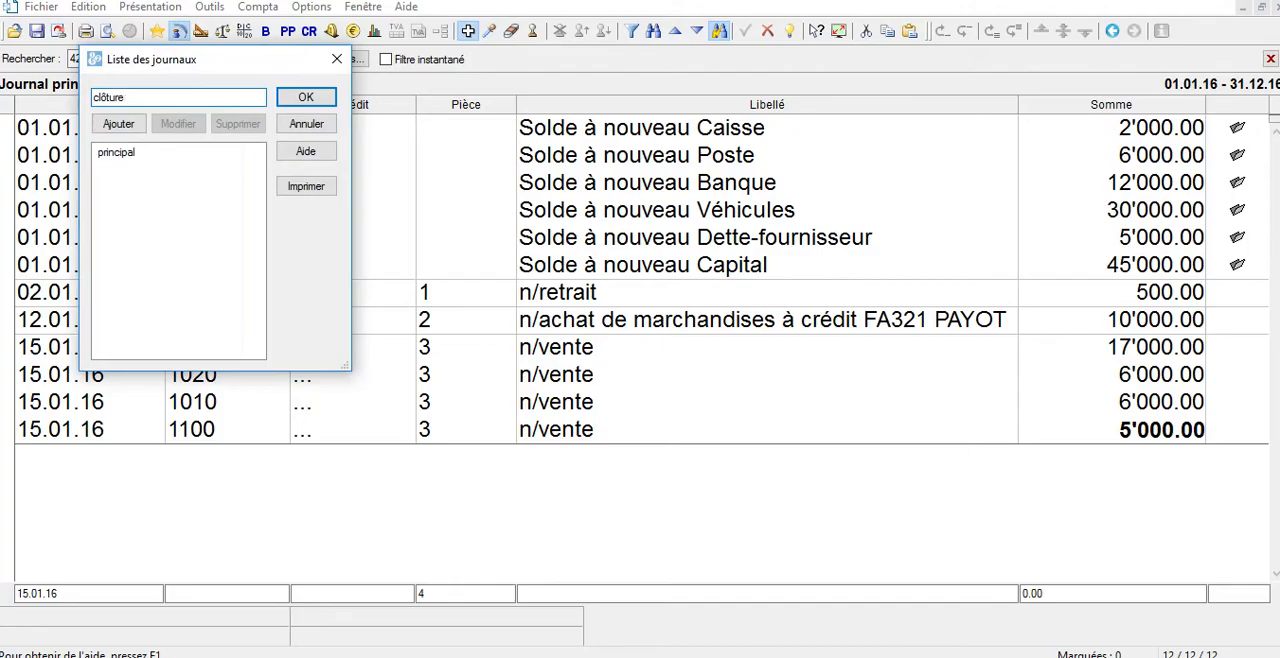
pyautogui.click(117, 125)
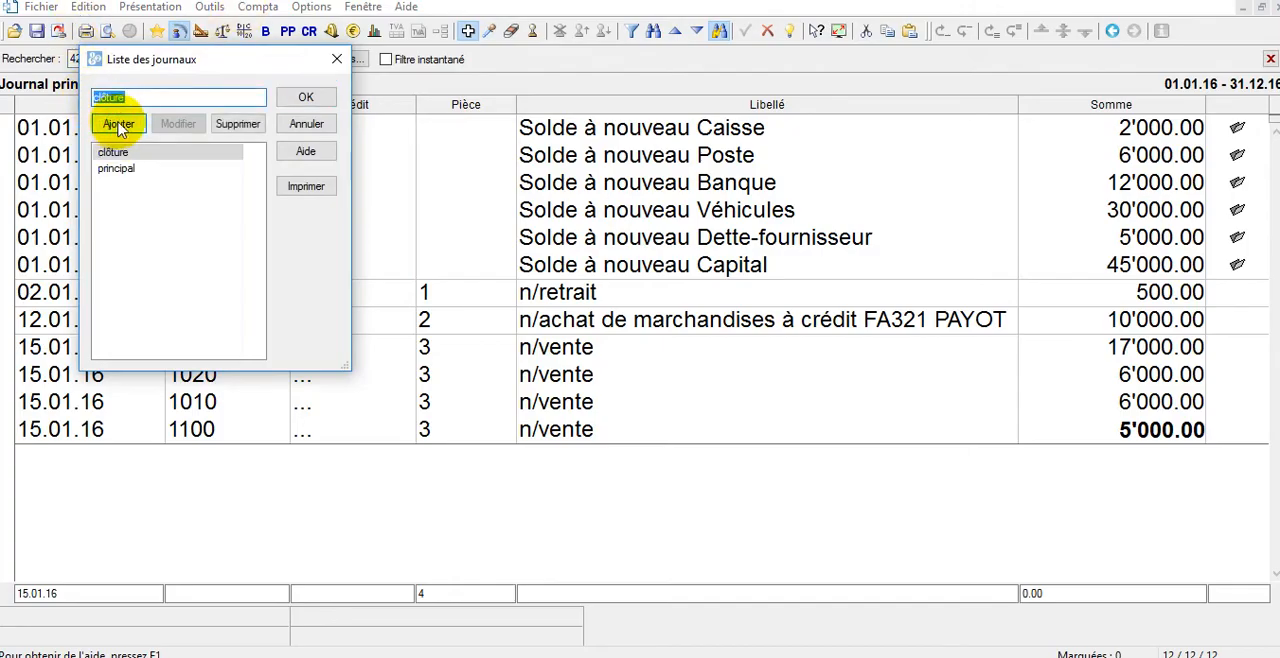
pyautogui.click(318, 101)
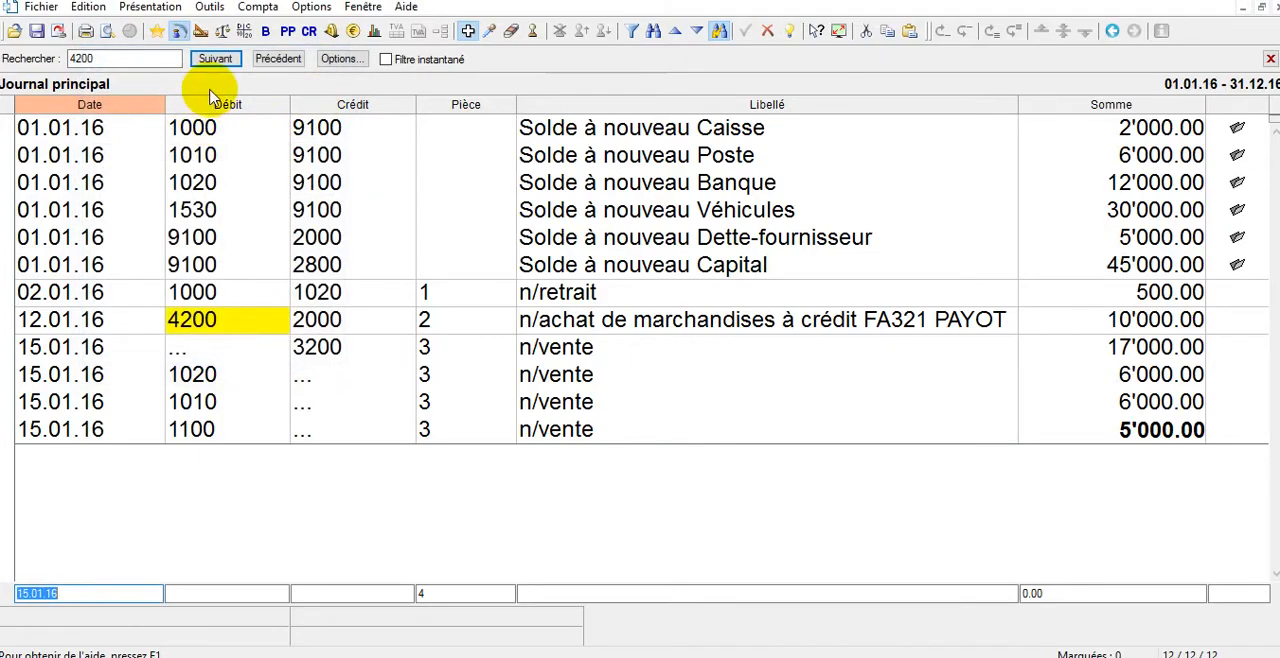
# View the clôture journal and switch back to the principal journal.
pyautogui.click(184, 42)
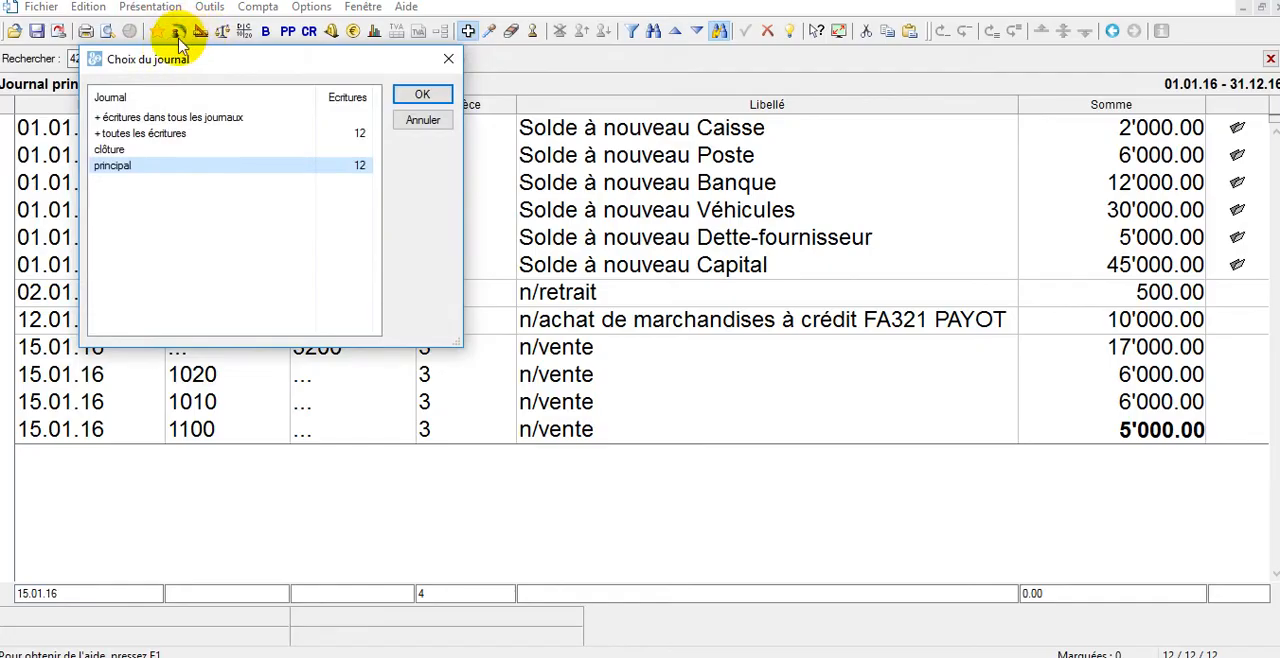
pyautogui.click(133, 150)
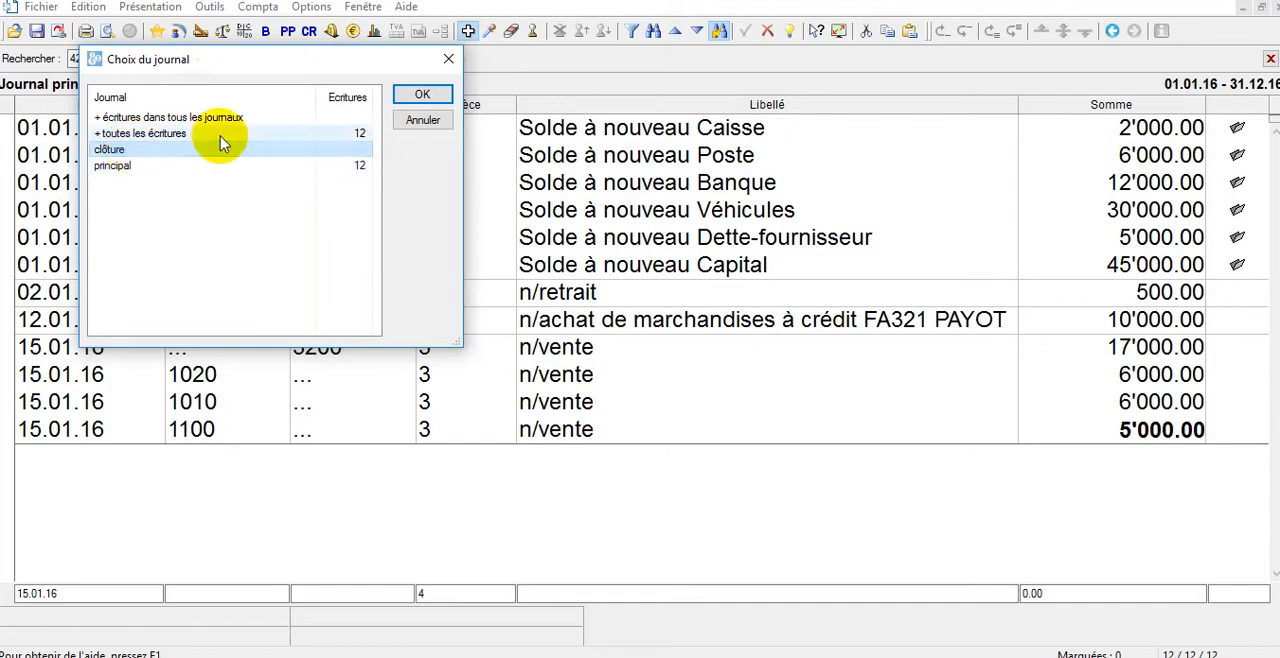
pyautogui.click(421, 95)
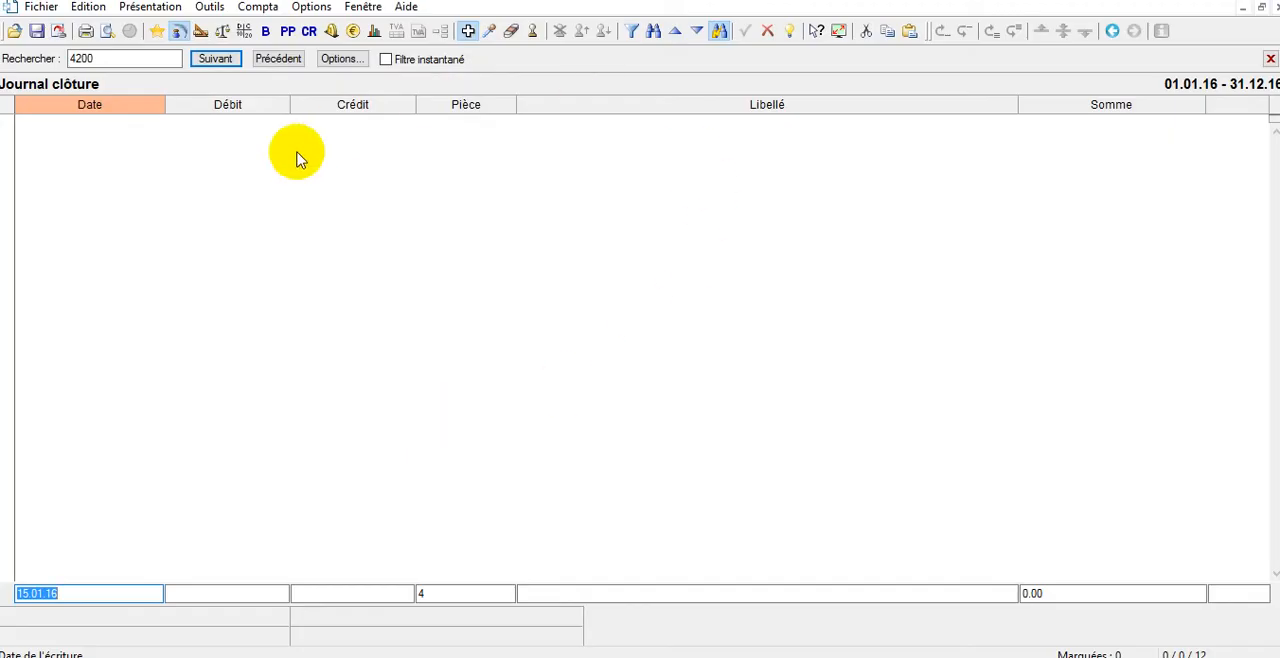
pyautogui.click(178, 31)
pyautogui.click(124, 169)
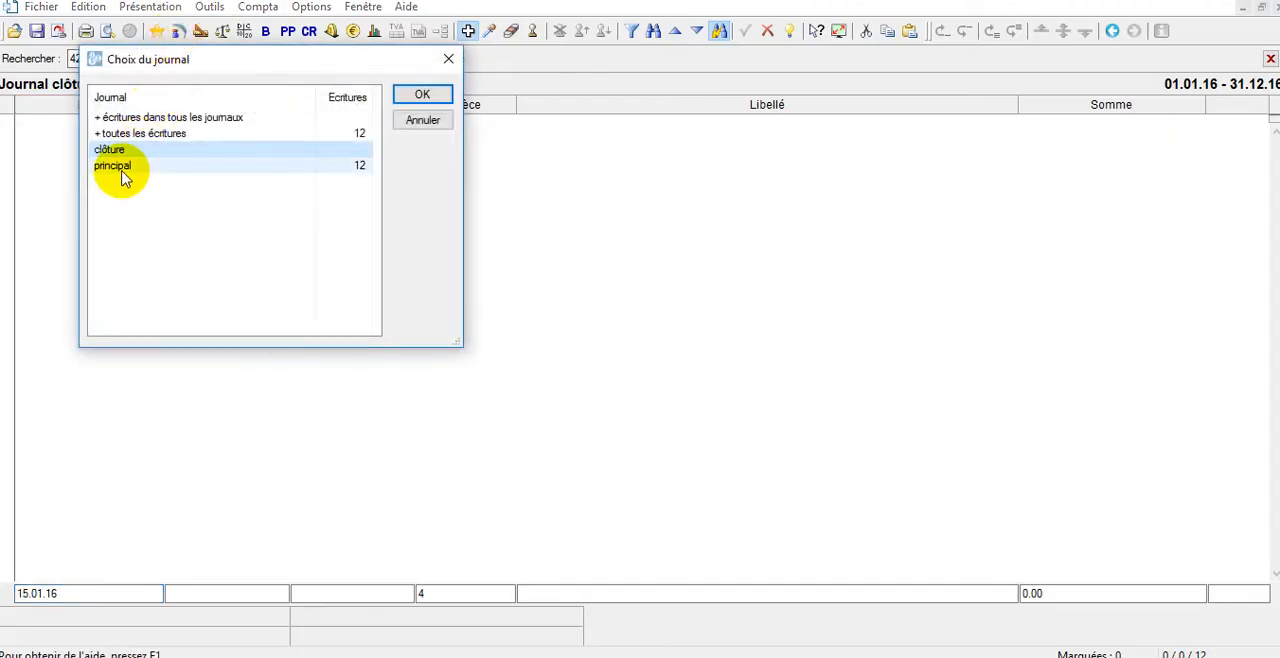
pyautogui.click(441, 92)
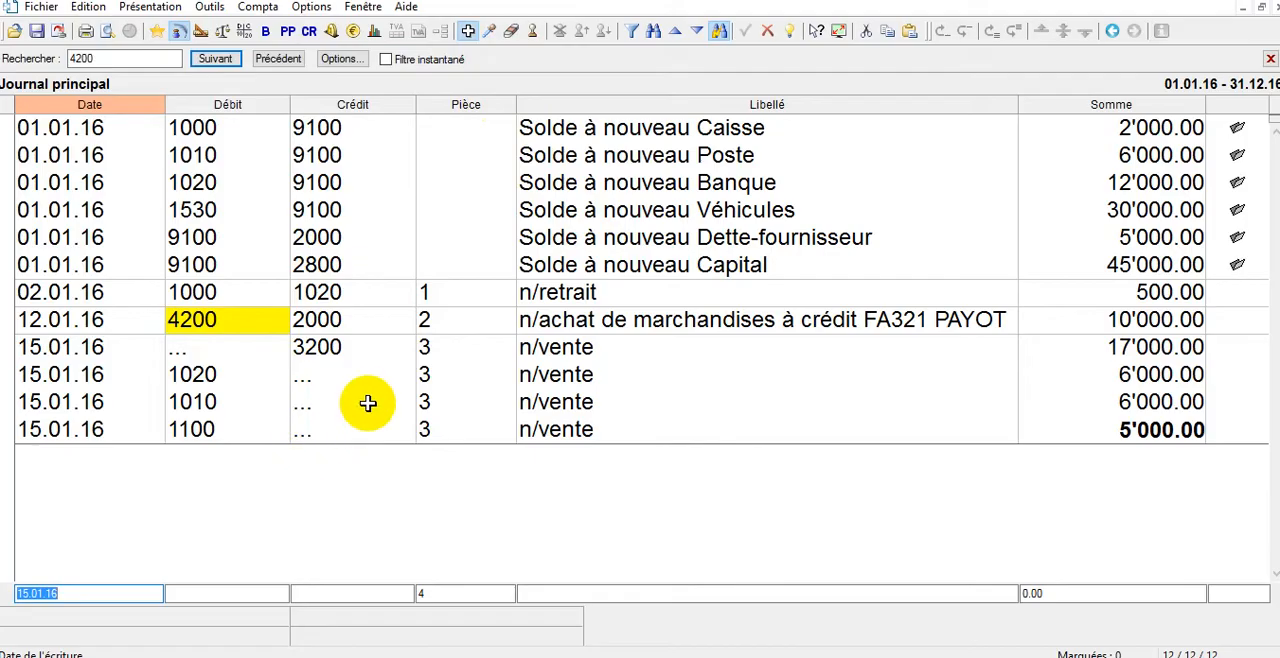
# Transfer the 02.01.16 n/retrait entry from the principal journal to the clôture journal and display the clôture journal.
pyautogui.doubleClick(593, 291)
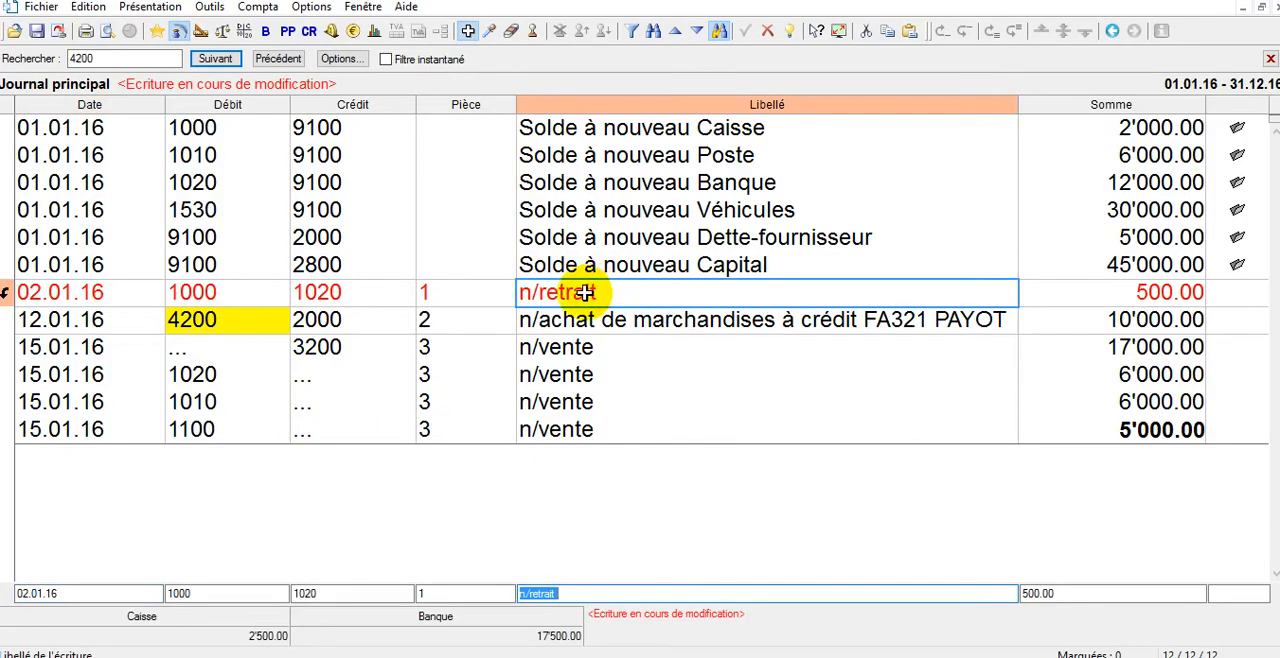
pyautogui.rightClick(583, 293)
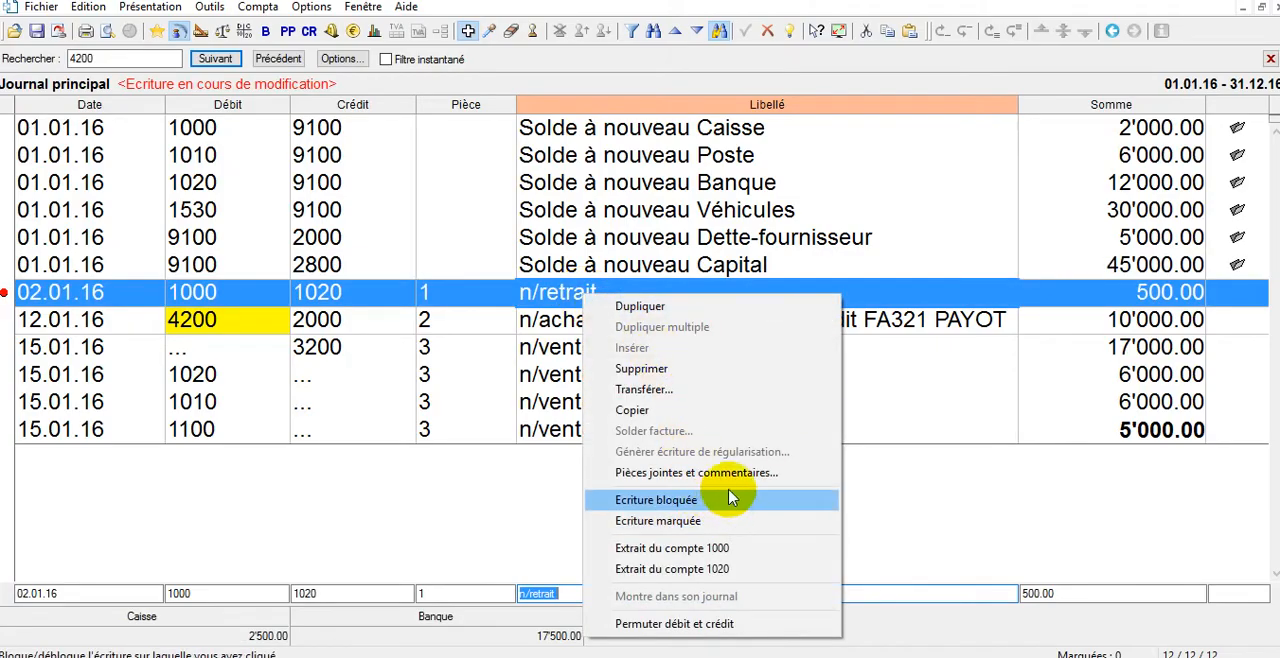
pyautogui.click(662, 389)
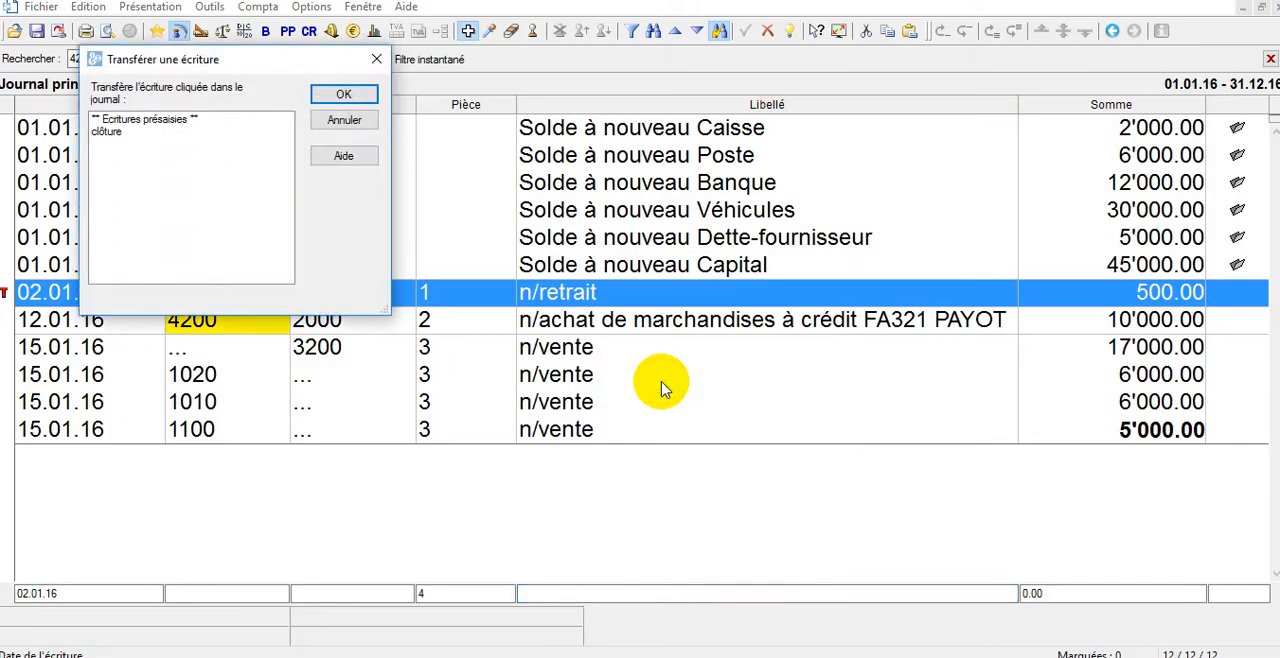
pyautogui.click(127, 132)
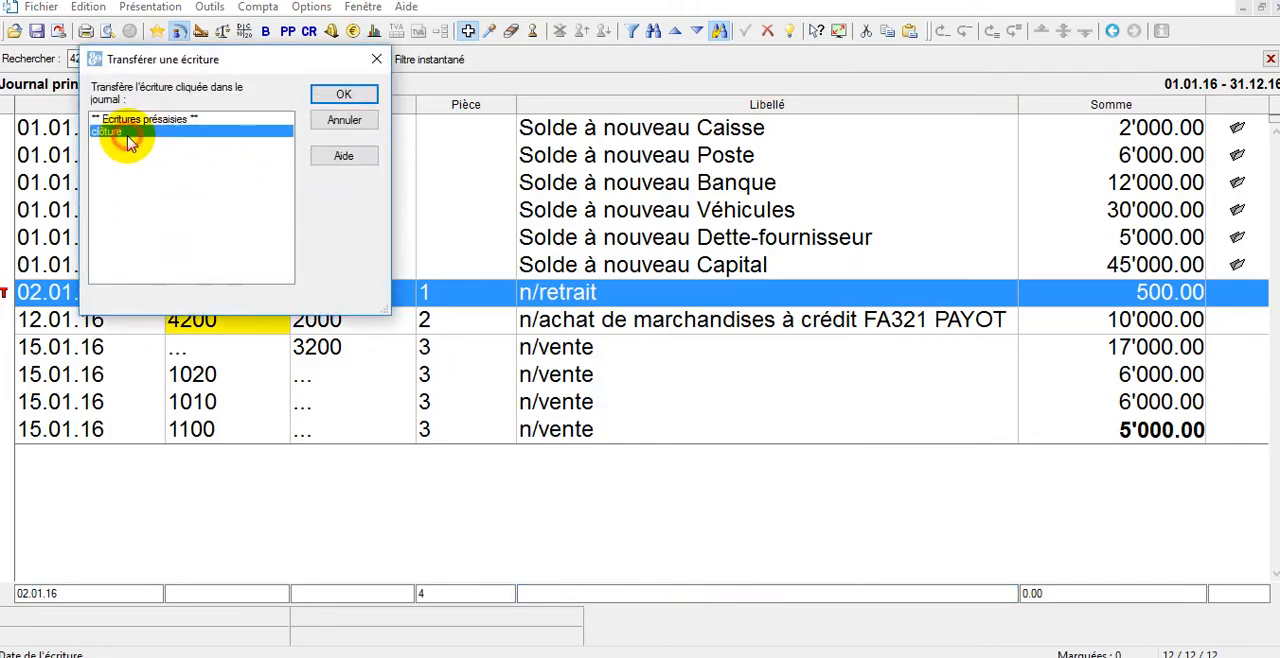
pyautogui.click(343, 94)
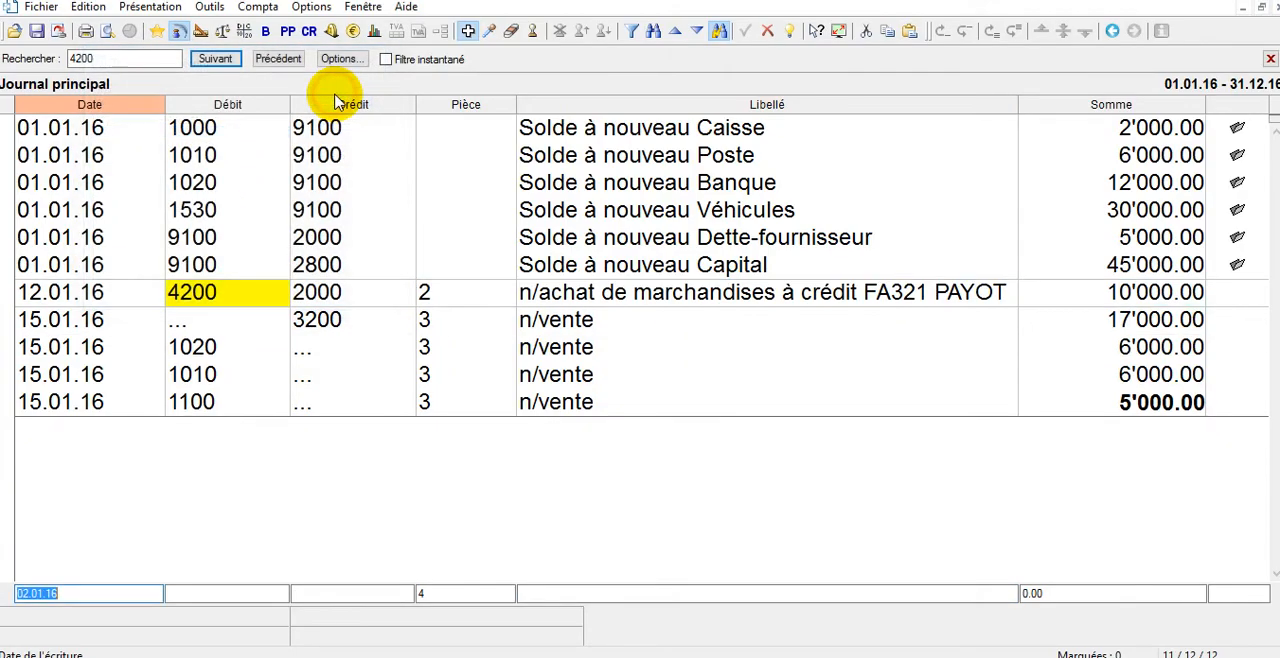
pyautogui.click(179, 33)
pyautogui.click(110, 149)
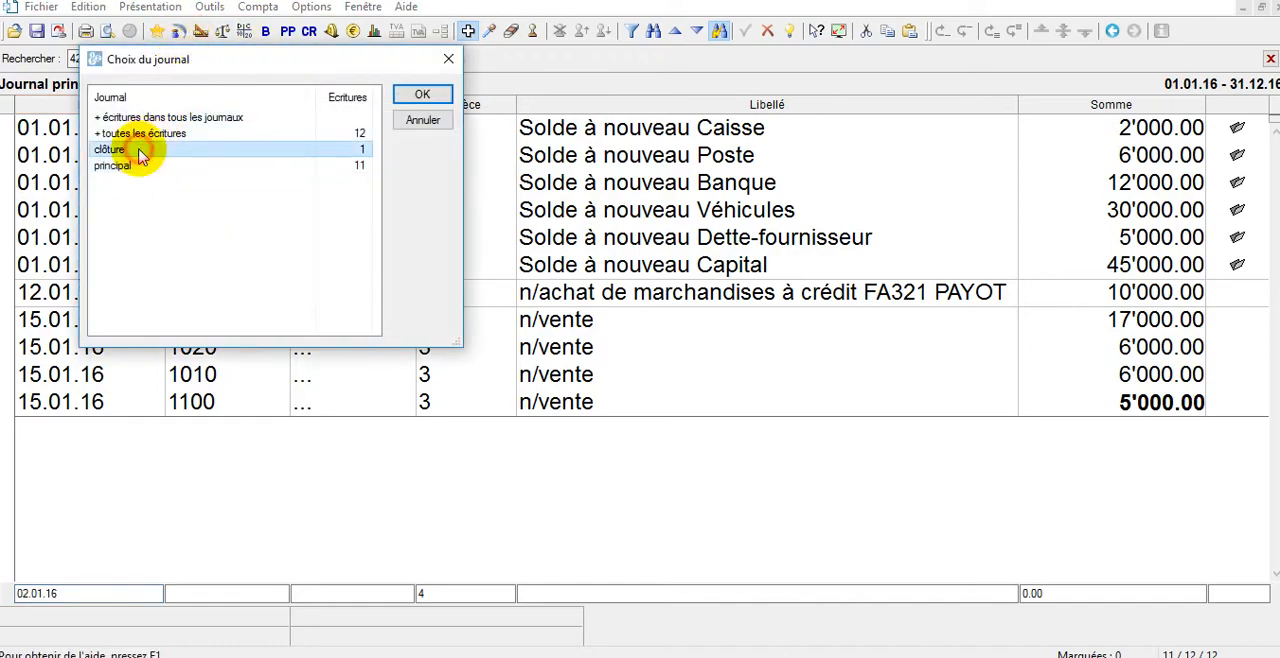
pyautogui.click(414, 94)
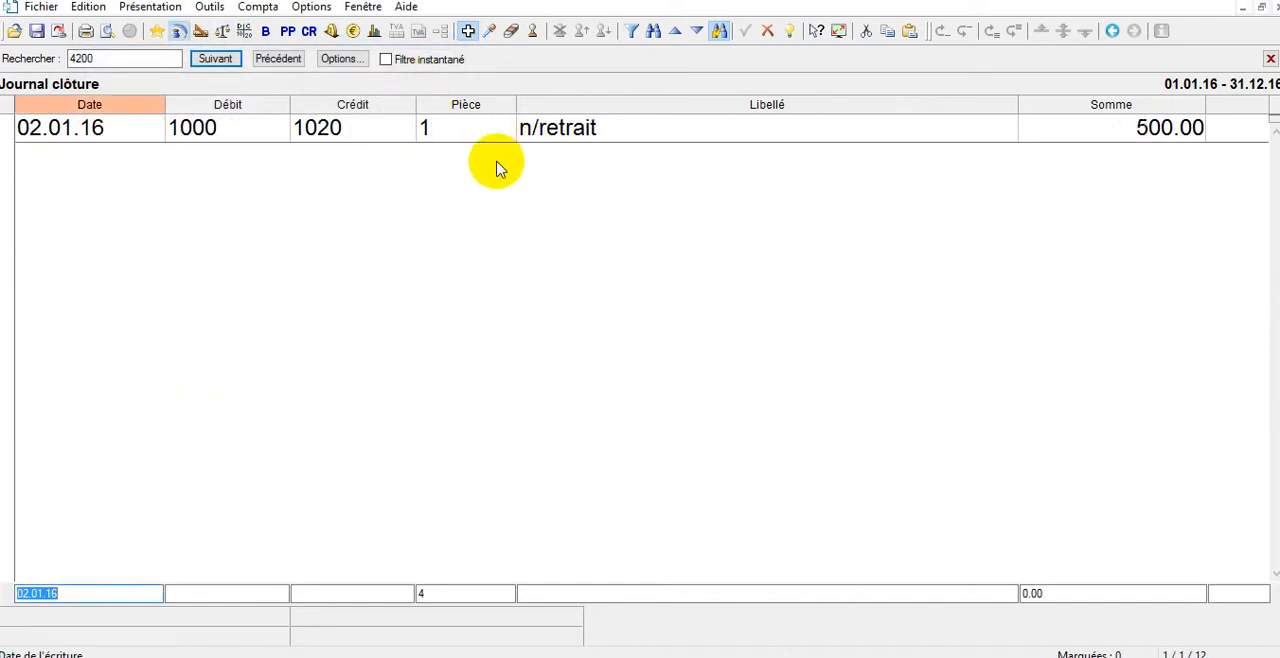
# Transfer the n/retrait entry from the clôture journal back to the principal journal.
pyautogui.rightClick(463, 142)
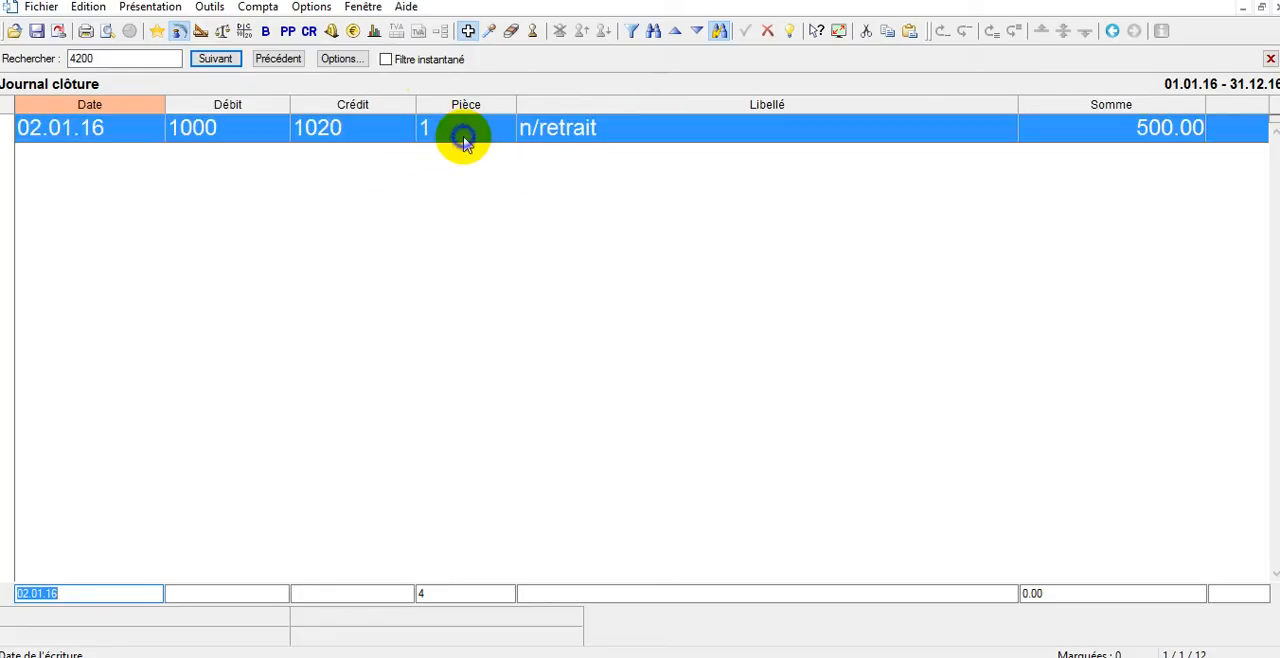
pyautogui.click(525, 232)
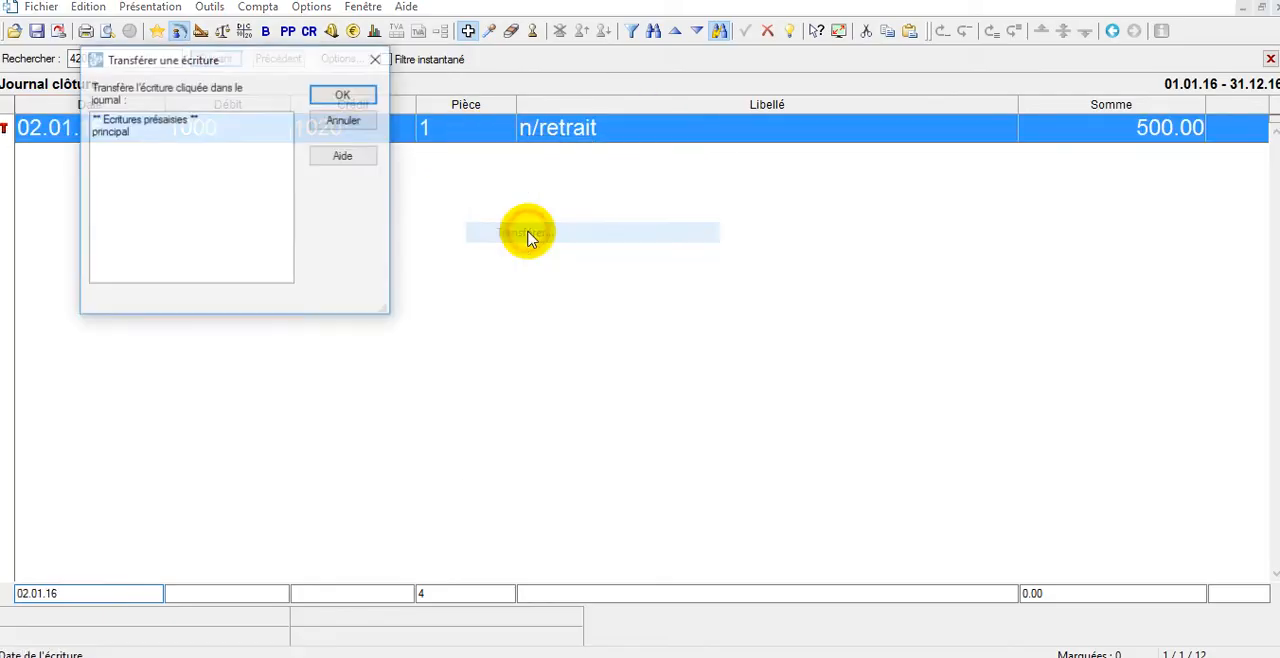
pyautogui.click(345, 95)
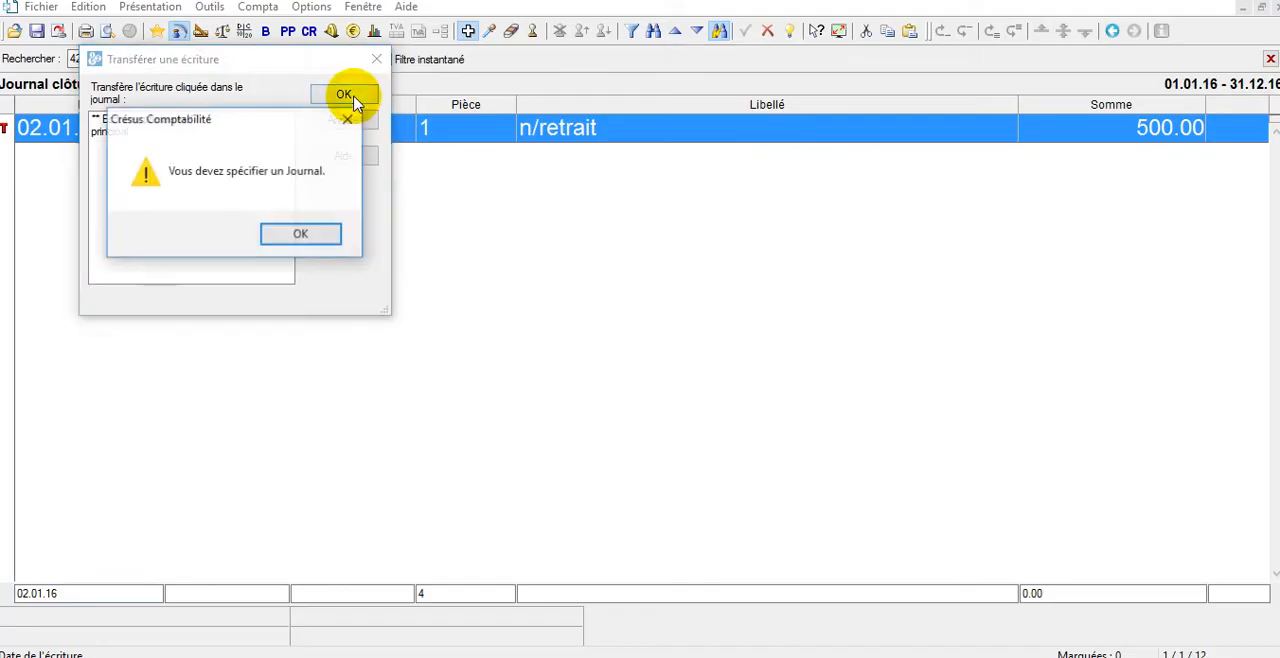
pyautogui.click(283, 230)
pyautogui.click(112, 131)
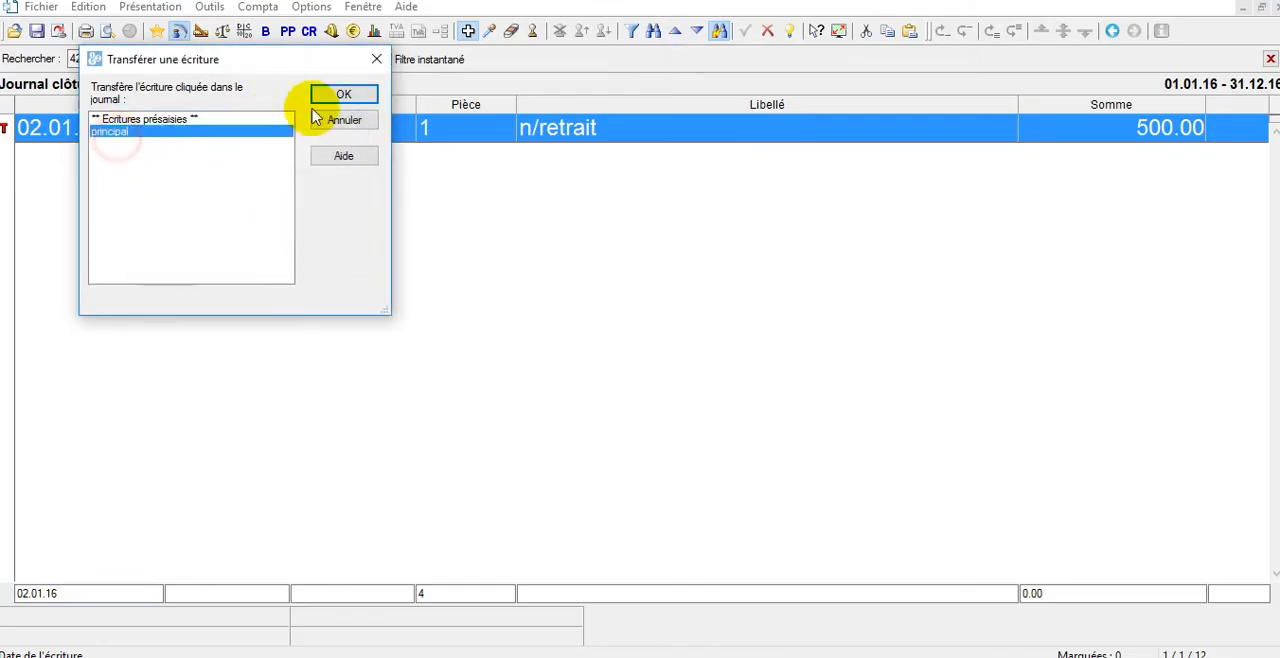
pyautogui.click(340, 98)
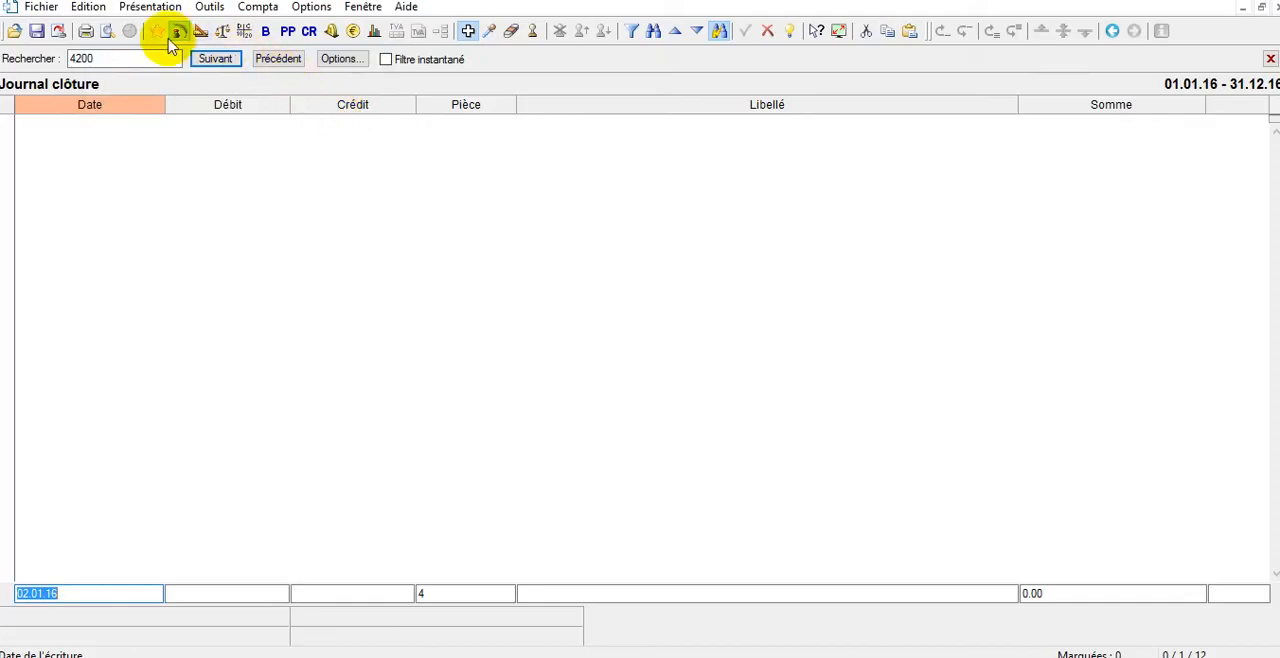
# Create a new entry template with code 01, debit account 6000 and credit account 1020.
pyautogui.click(1206, 1)
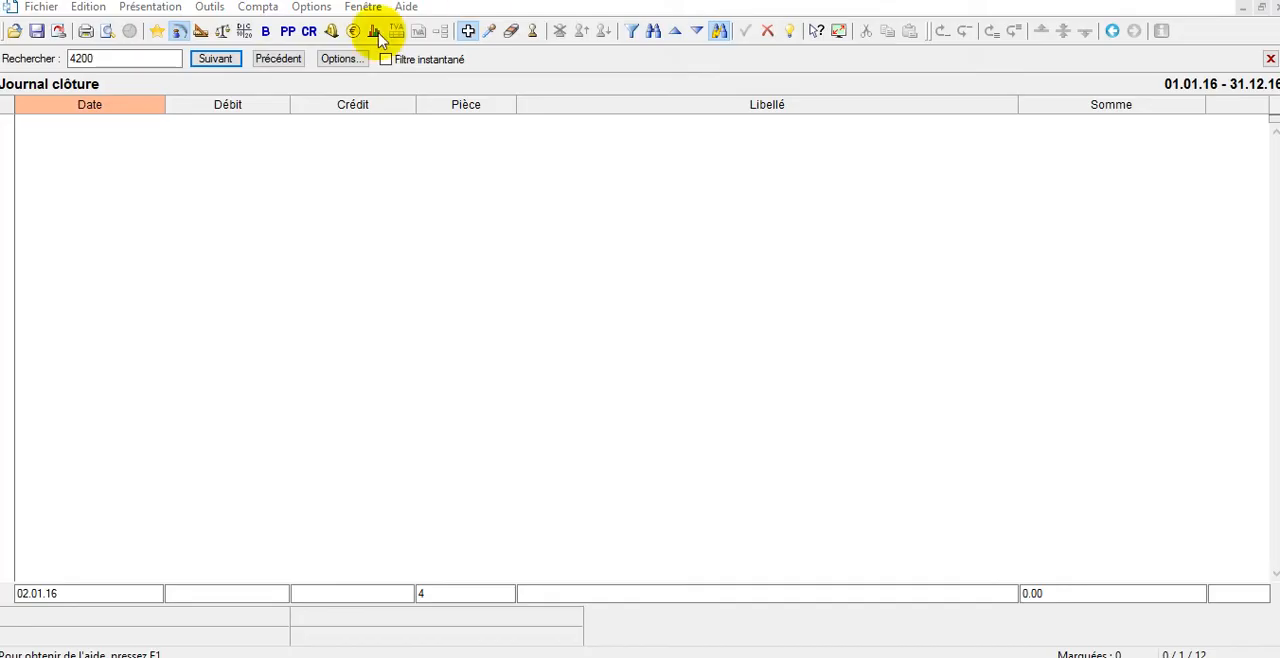
pyautogui.click(312, 8)
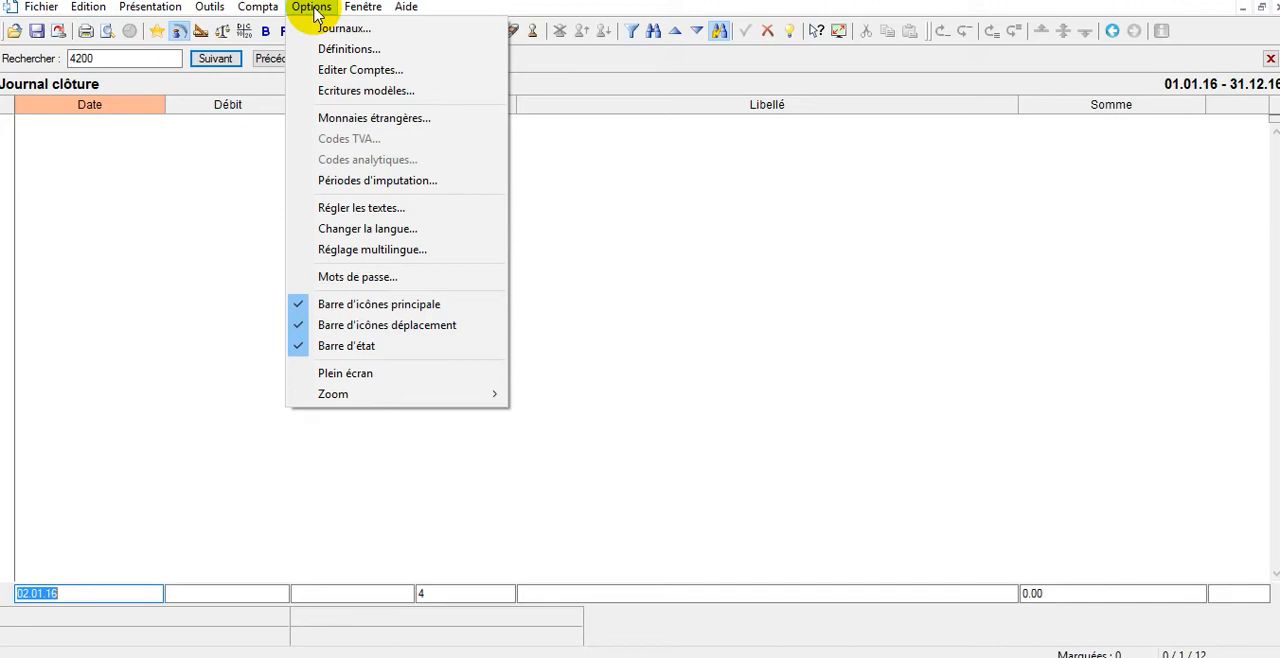
pyautogui.click(333, 90)
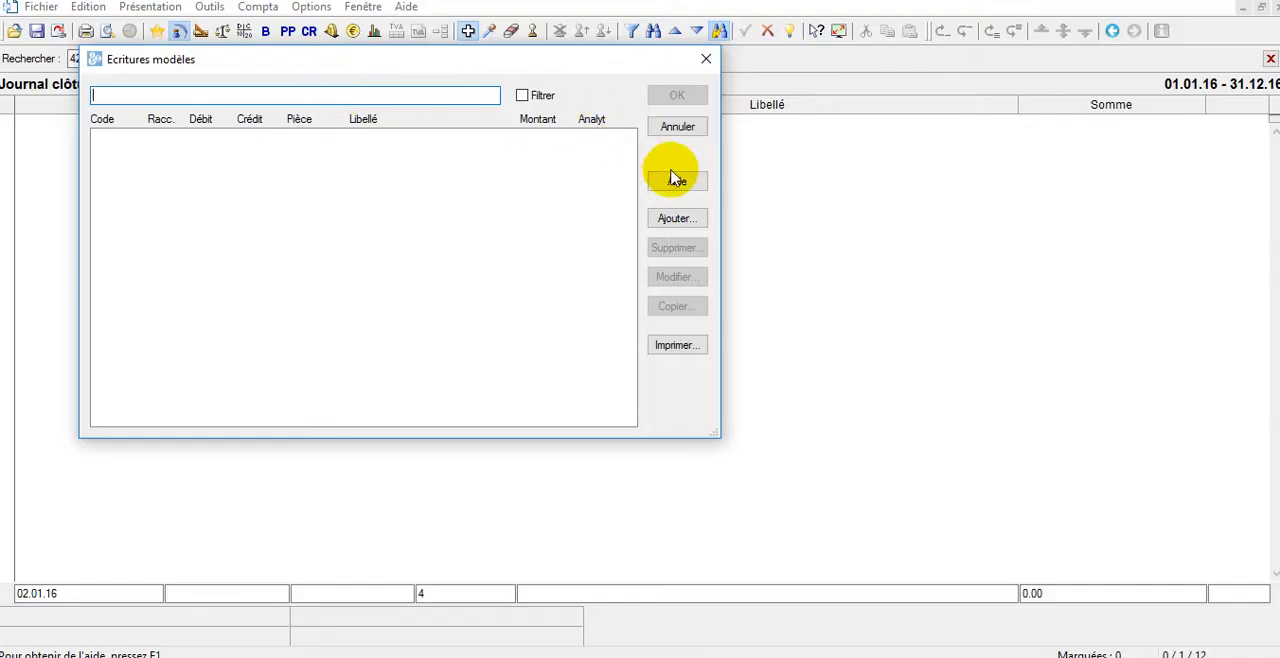
pyautogui.click(672, 221)
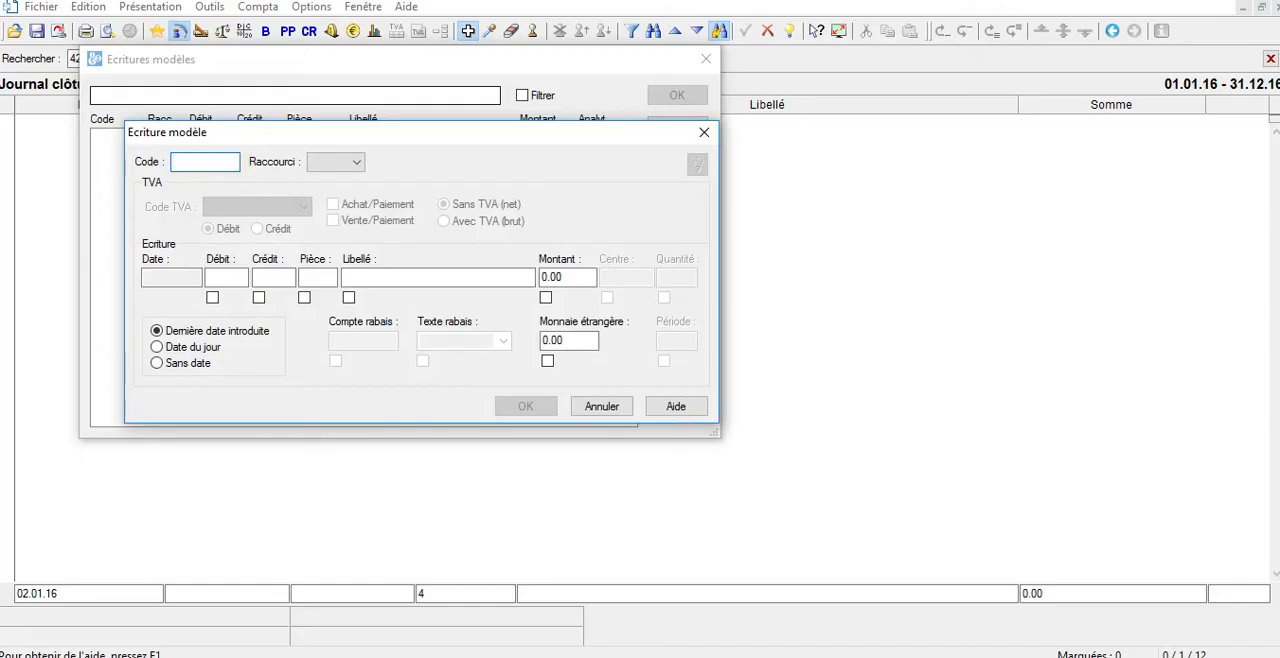
pyautogui.write('01')
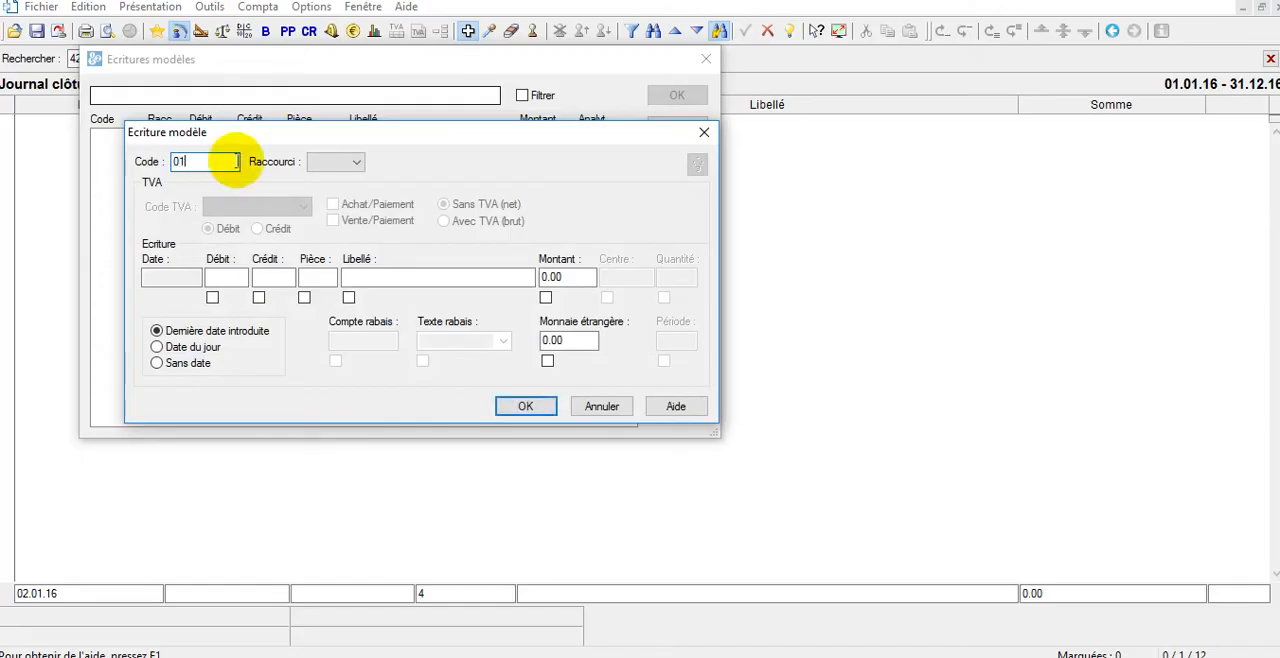
pyautogui.click(223, 277)
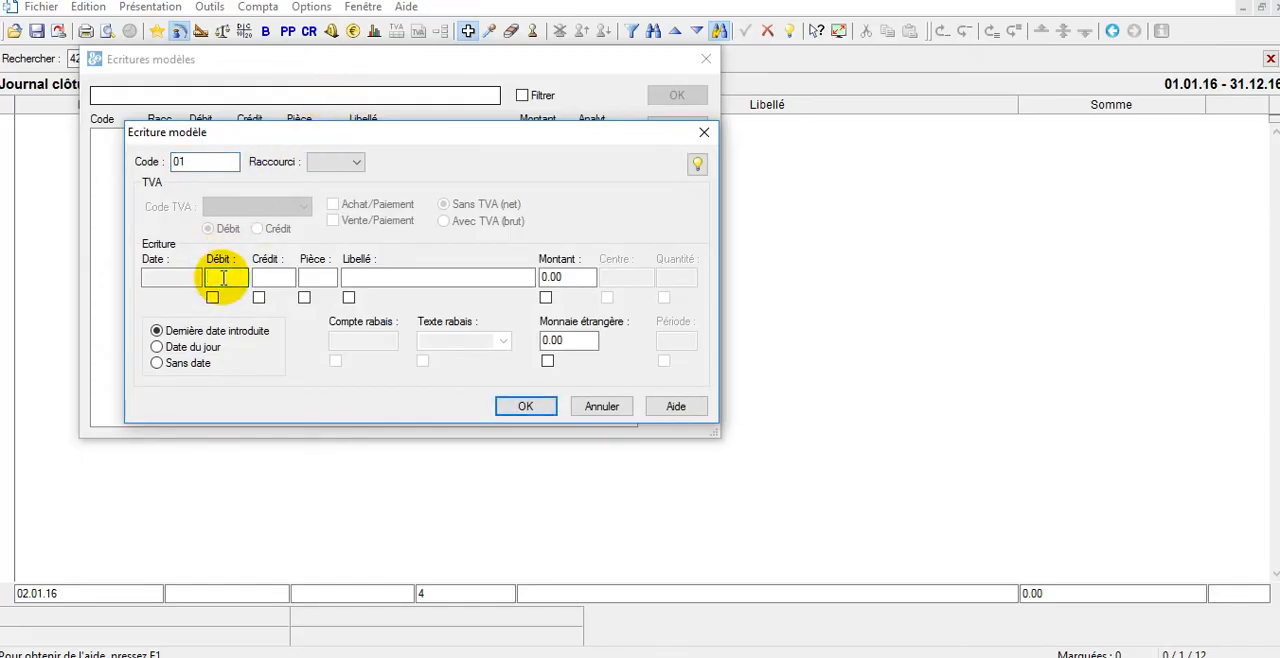
pyautogui.write('6')
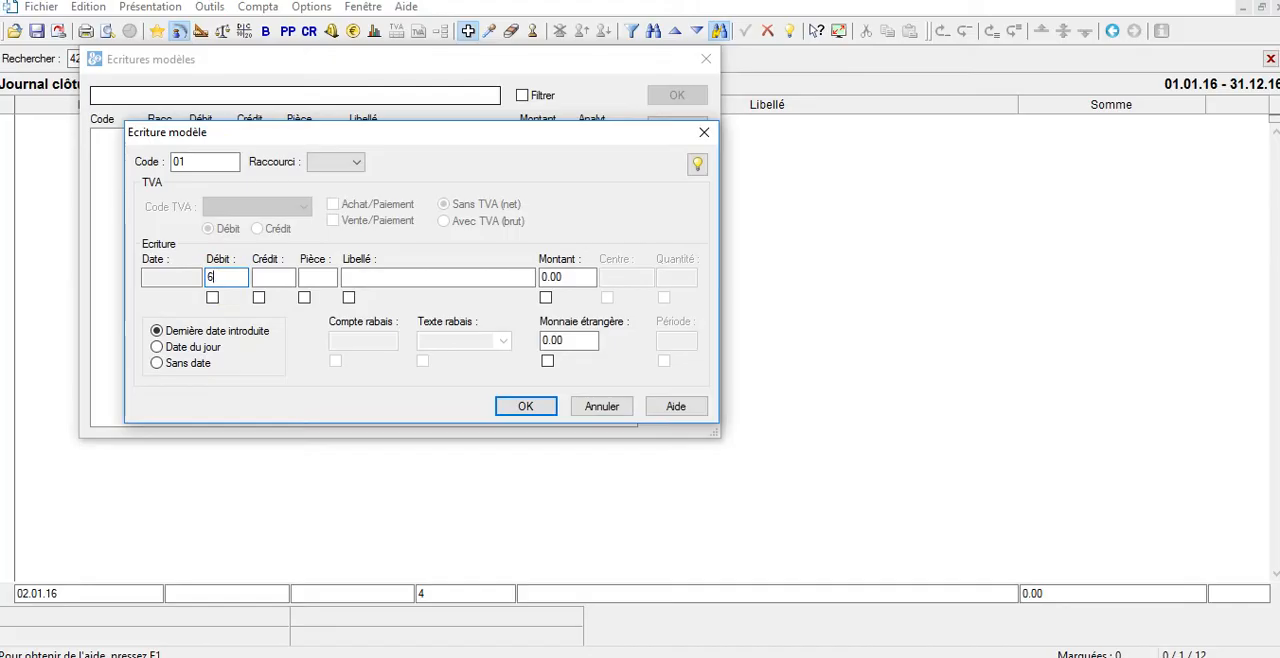
pyautogui.write('000')
pyautogui.press('Tab')
pyautogui.click(222, 277)
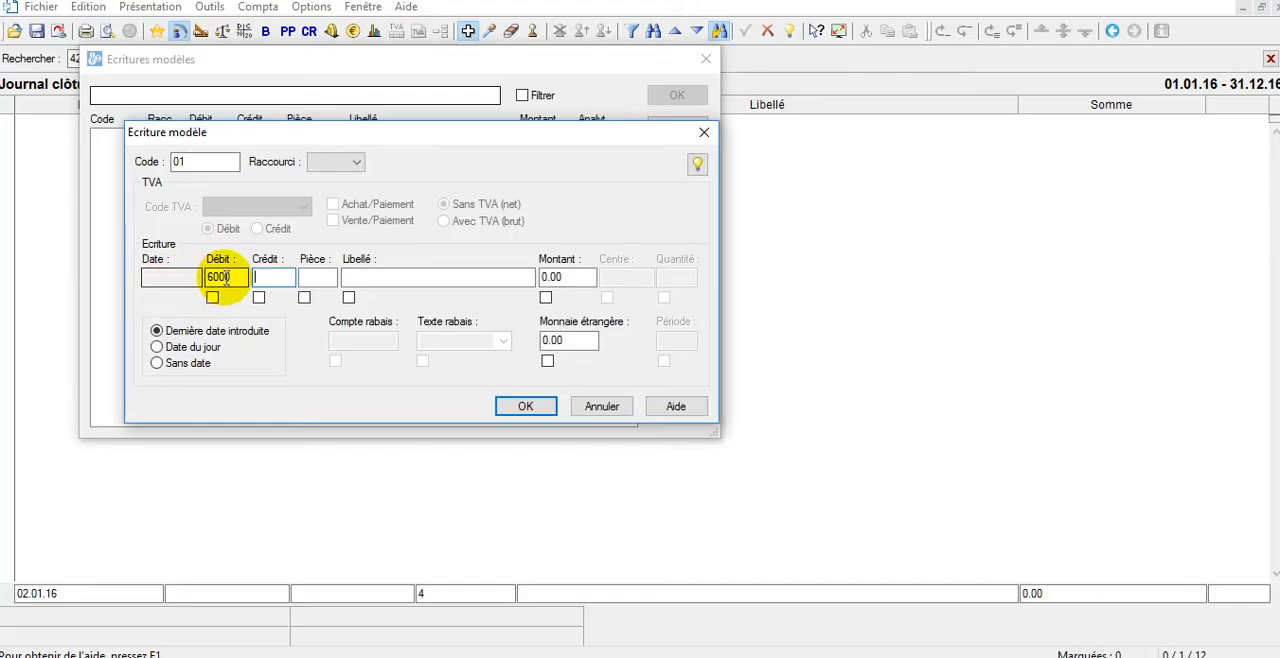
pyautogui.write('1020')
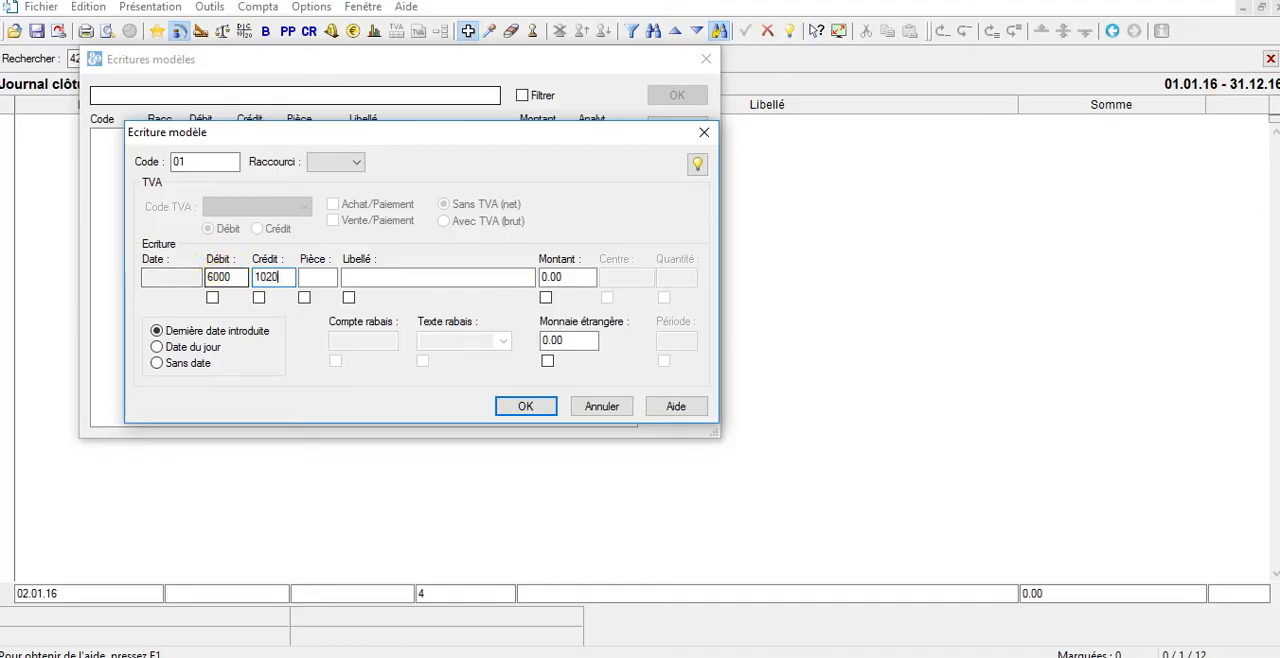
pyautogui.press('Tab')
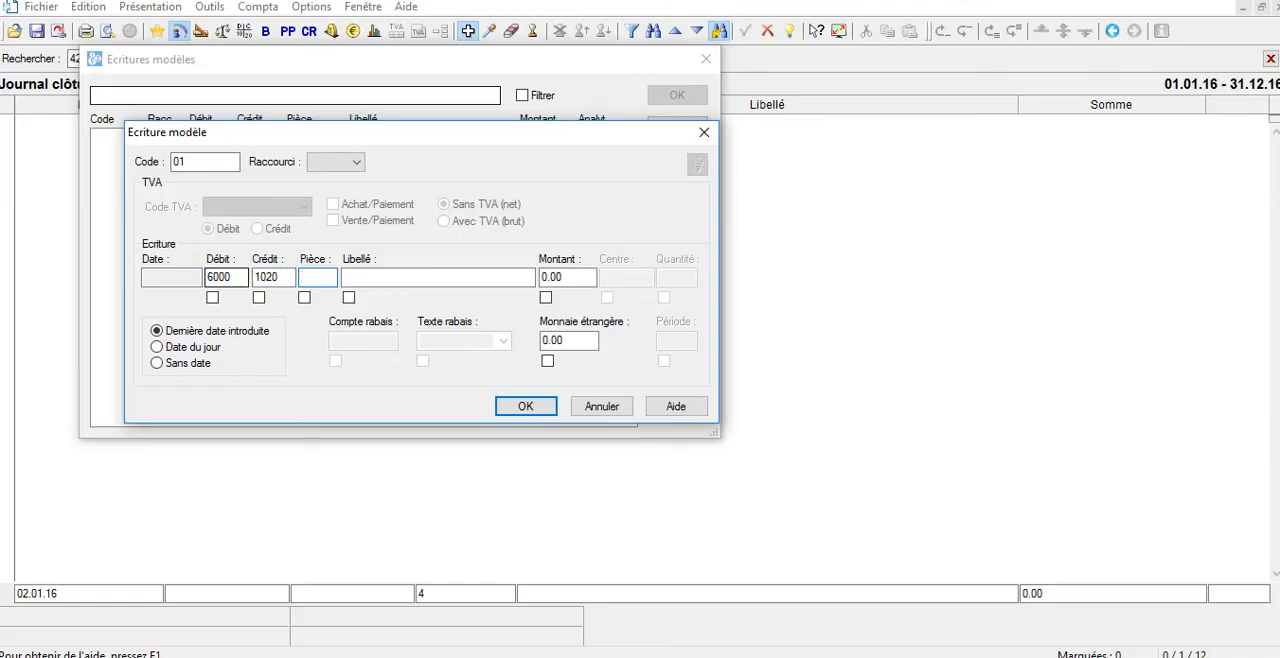
# Give the template the description "n/pmt loyer mensuel" and an amount of 2600, and save it.
pyautogui.press('Tab')
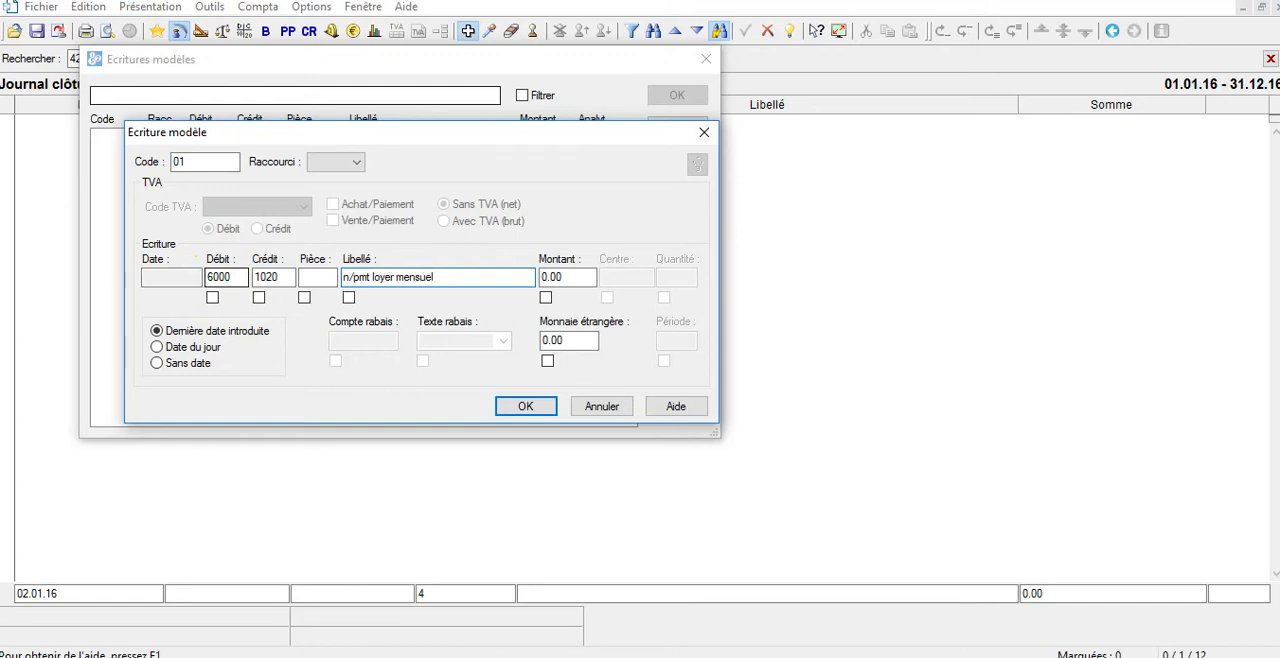
pyautogui.press('Tab')
pyautogui.write('2')
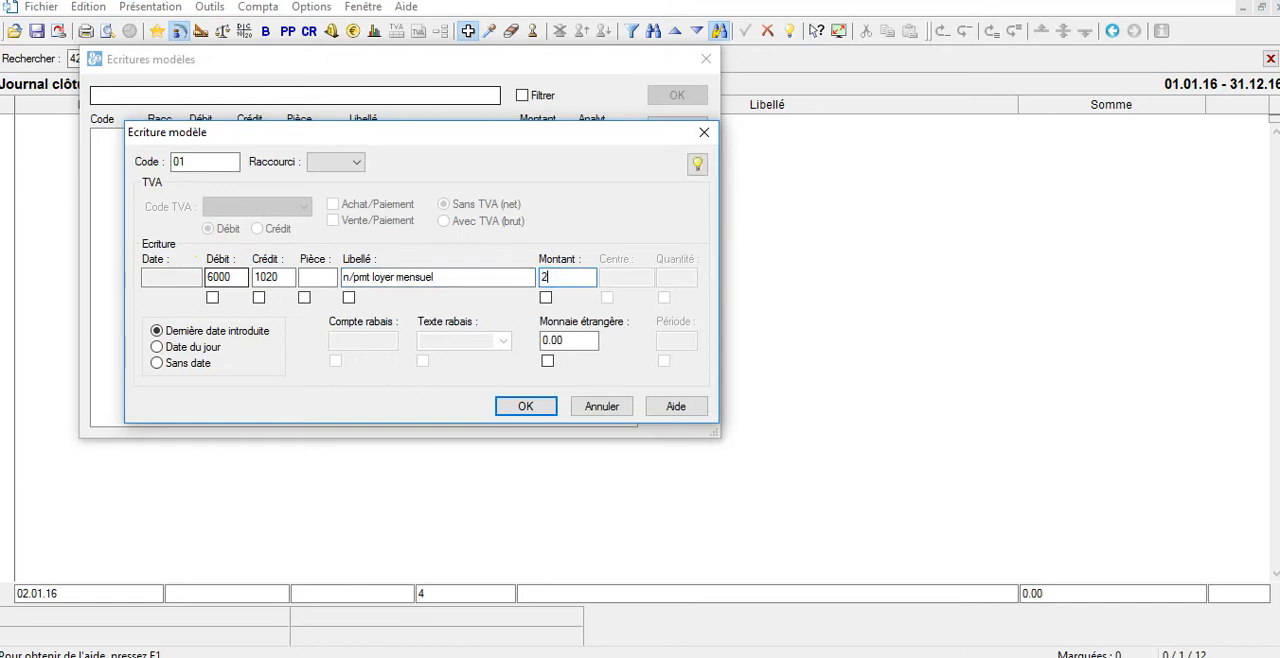
pyautogui.write('600')
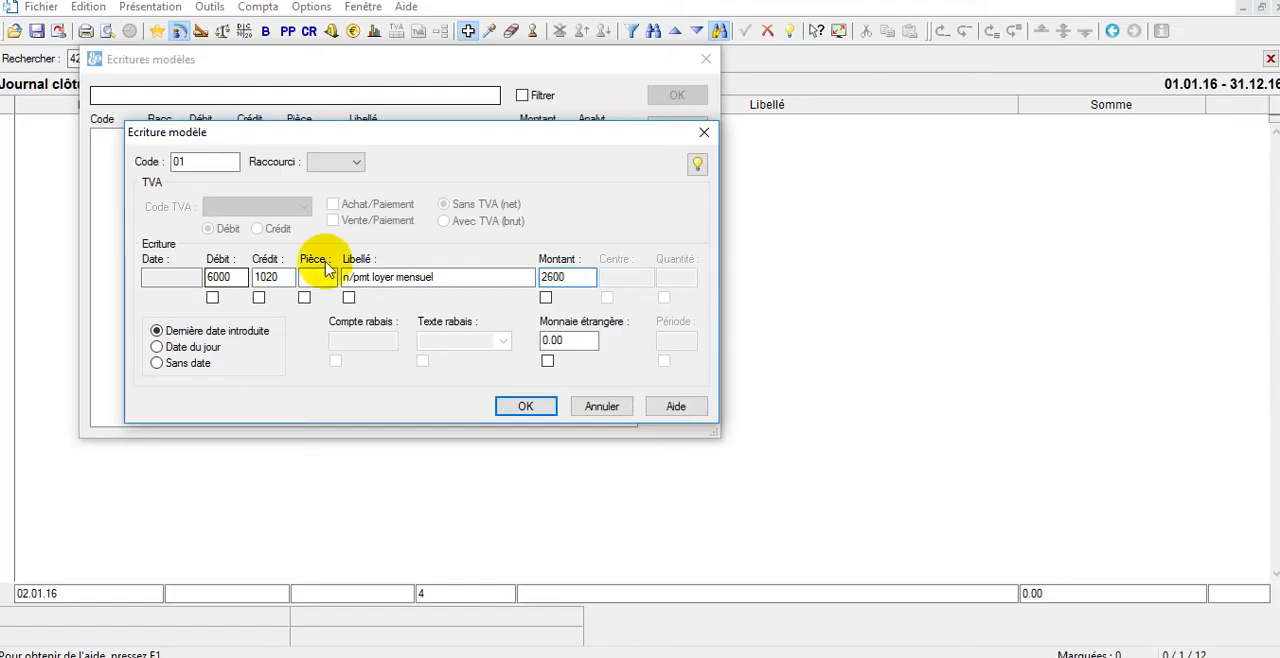
pyautogui.click(527, 407)
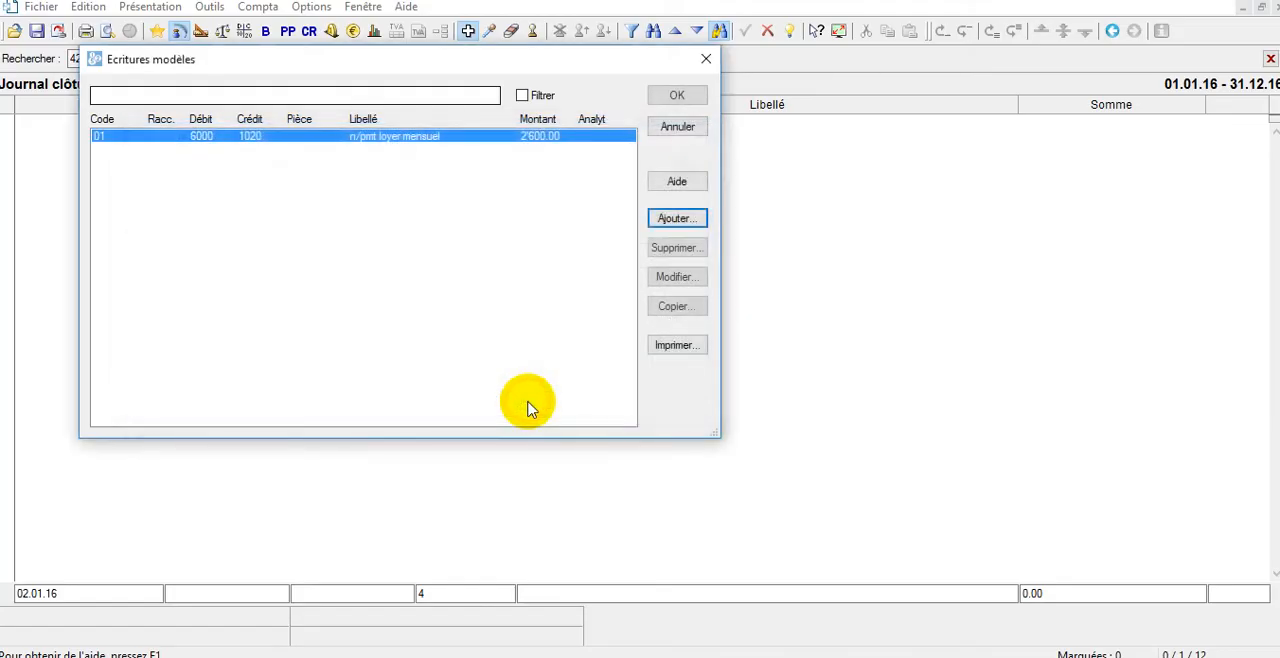
pyautogui.click(668, 97)
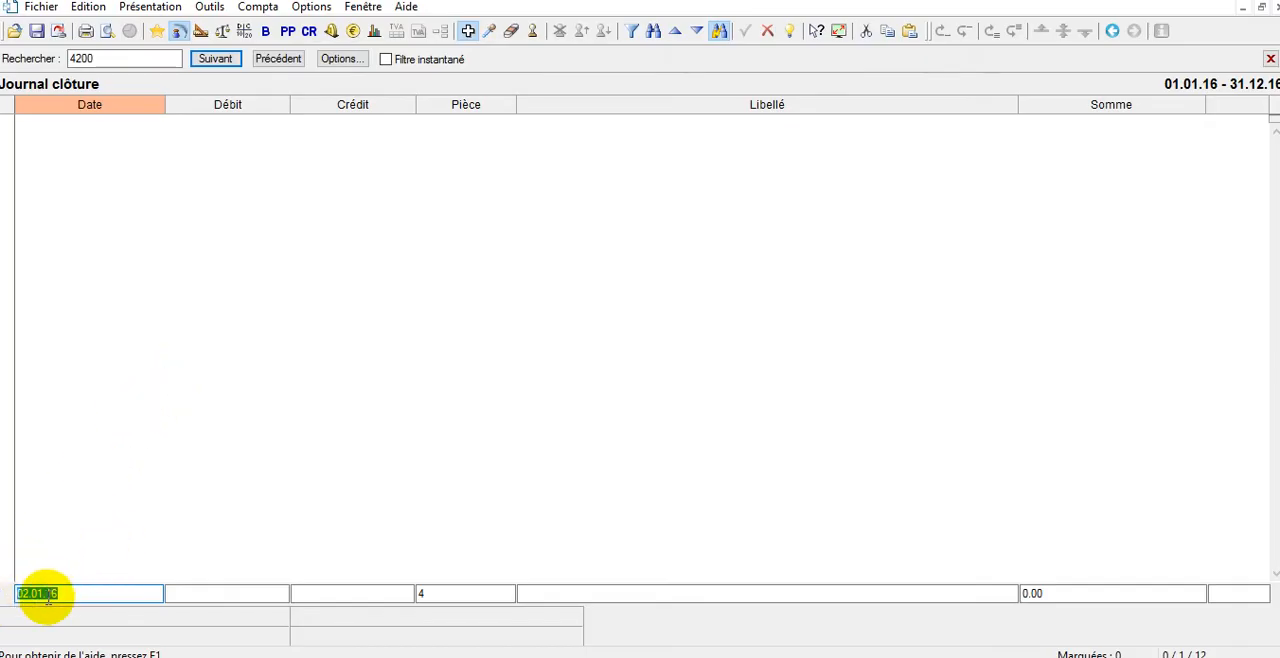
# Fill the new entry line of the clôture journal from the monthly rent template 01.
pyautogui.press('F8')
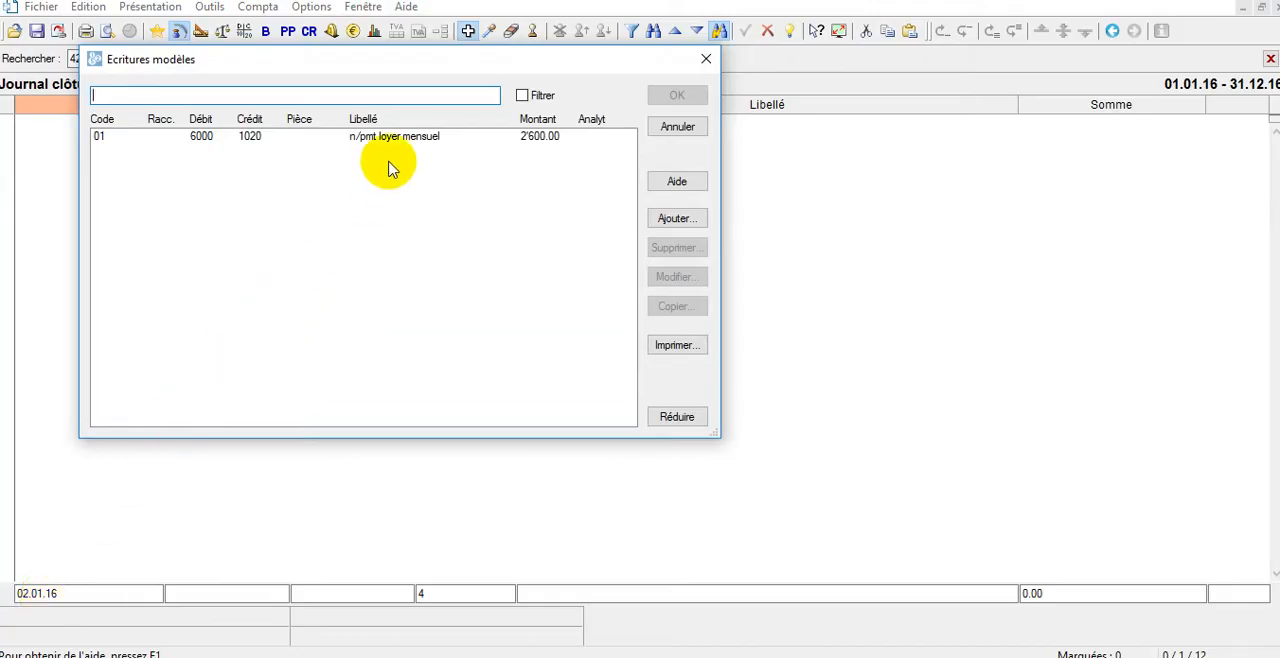
pyautogui.click(295, 138)
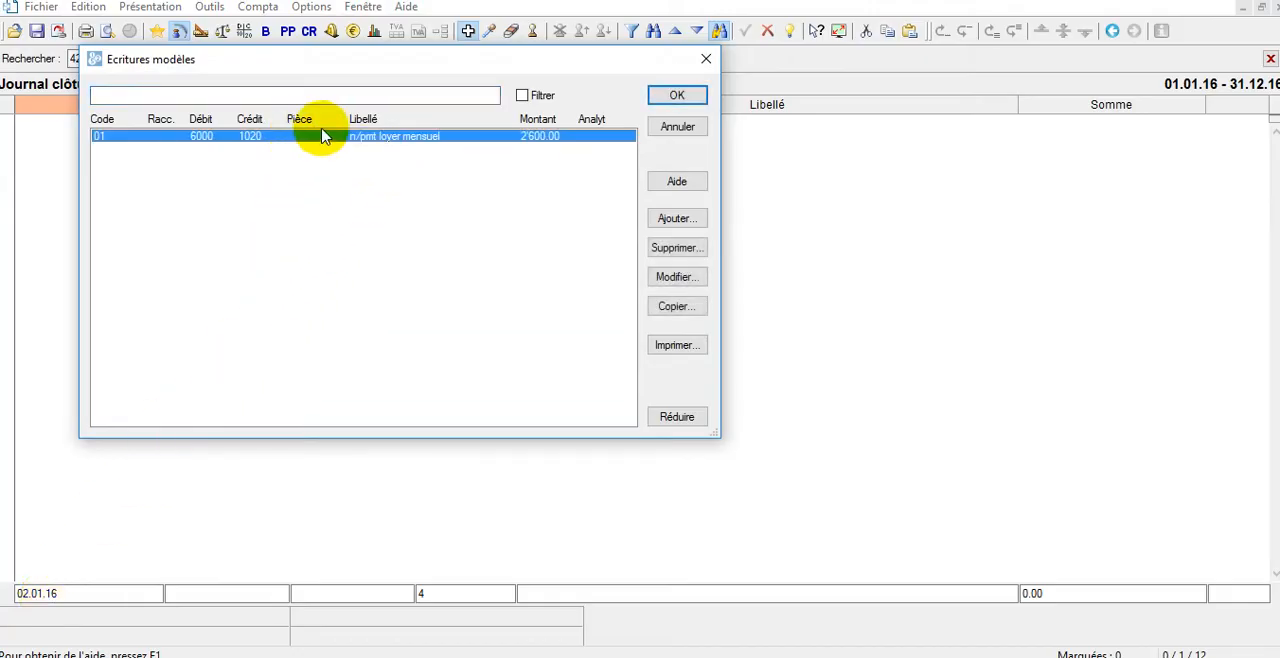
pyautogui.doubleClick(422, 140)
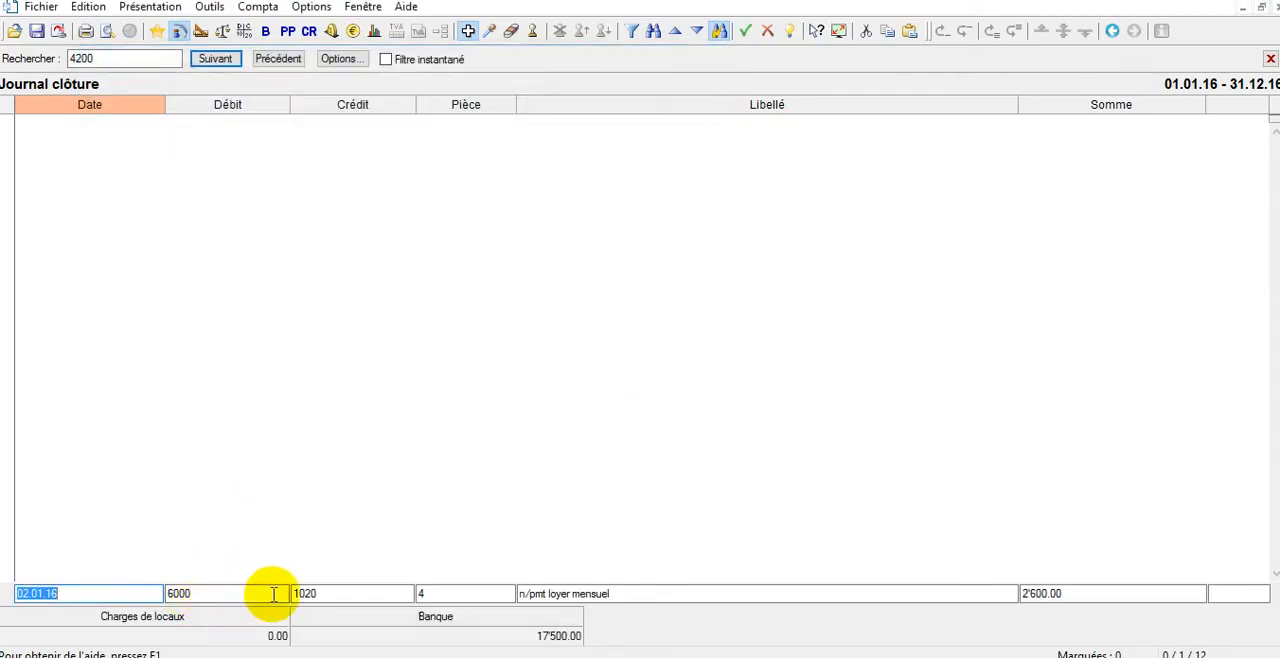
# Append JANVIER to the rent entry's description and record the entry in the clôture journal.
pyautogui.click(224, 594)
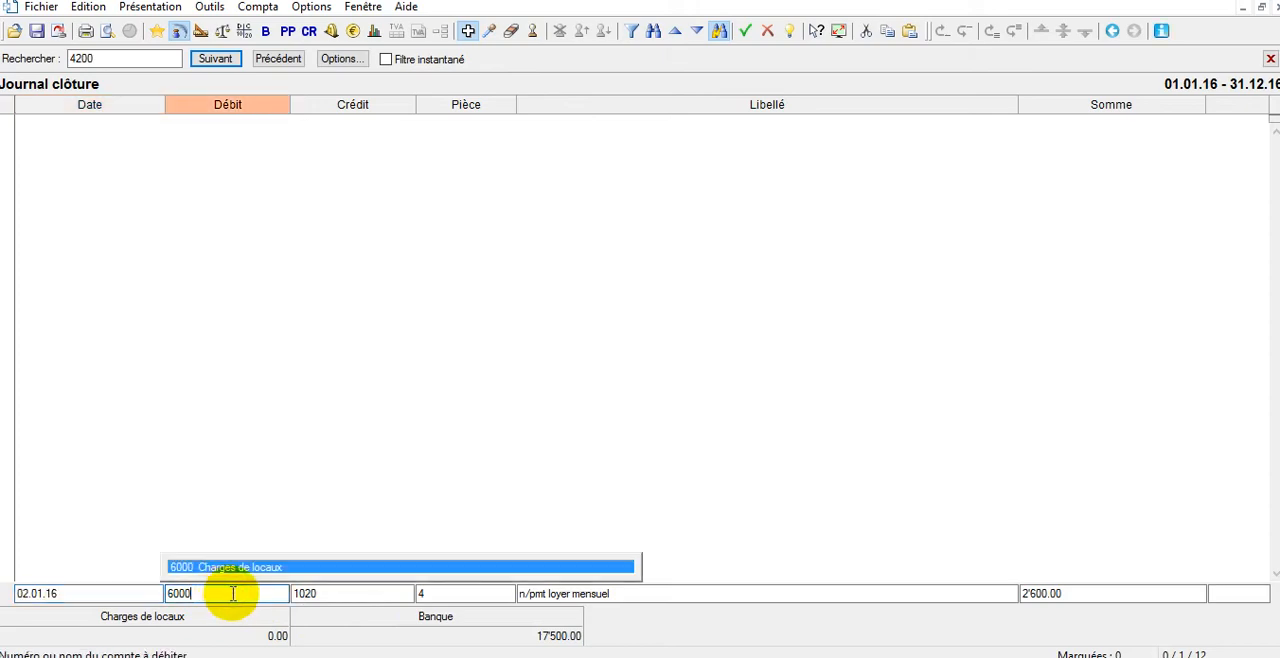
pyautogui.click(329, 593)
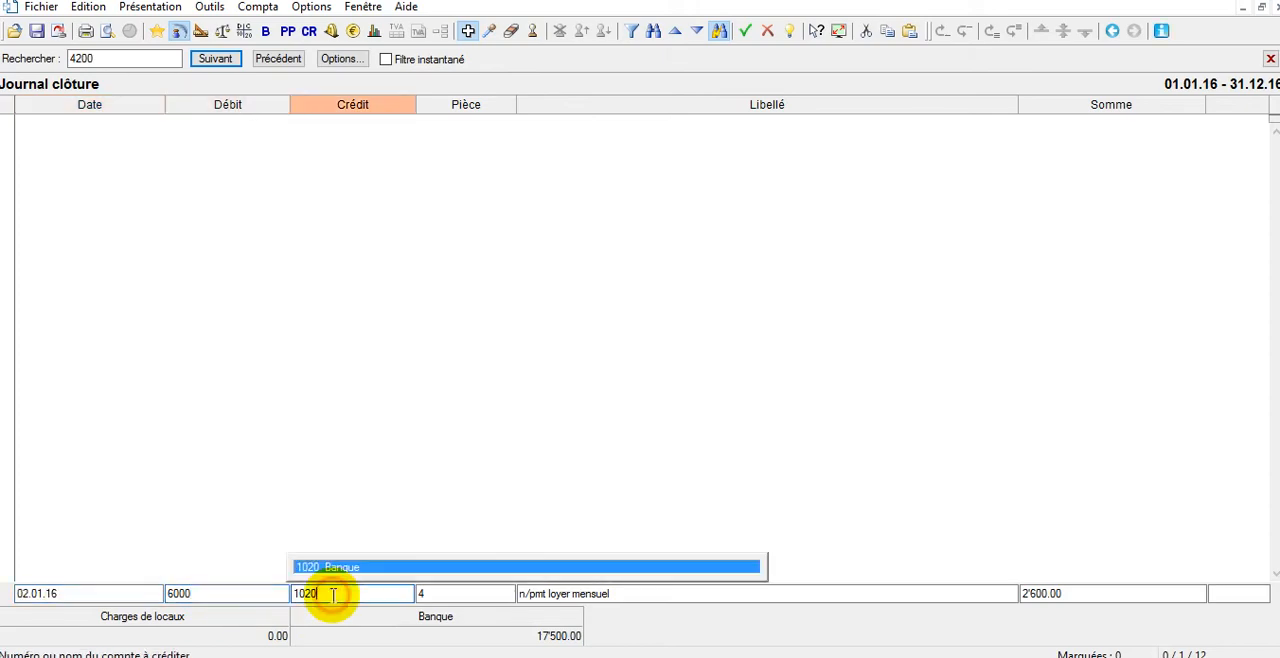
pyautogui.click(490, 596)
pyautogui.click(645, 594)
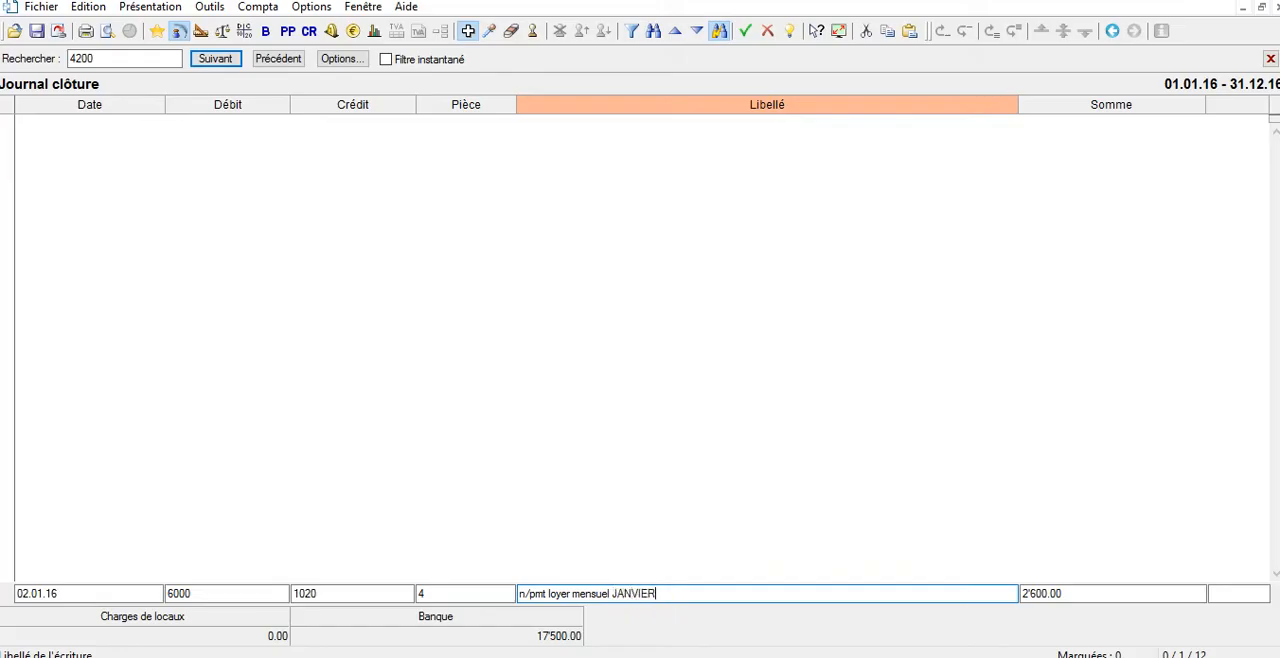
pyautogui.press('Return')
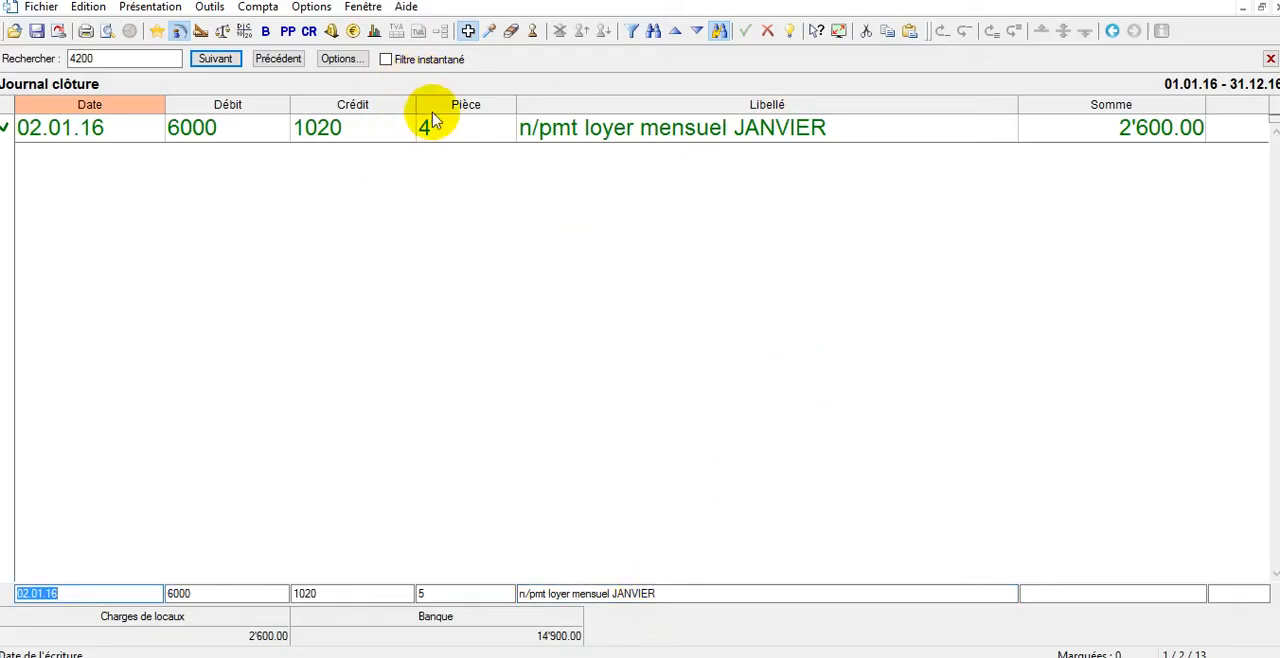
# Transfer the January rent entry from the clôture journal to the principal journal.
pyautogui.rightClick(403, 136)
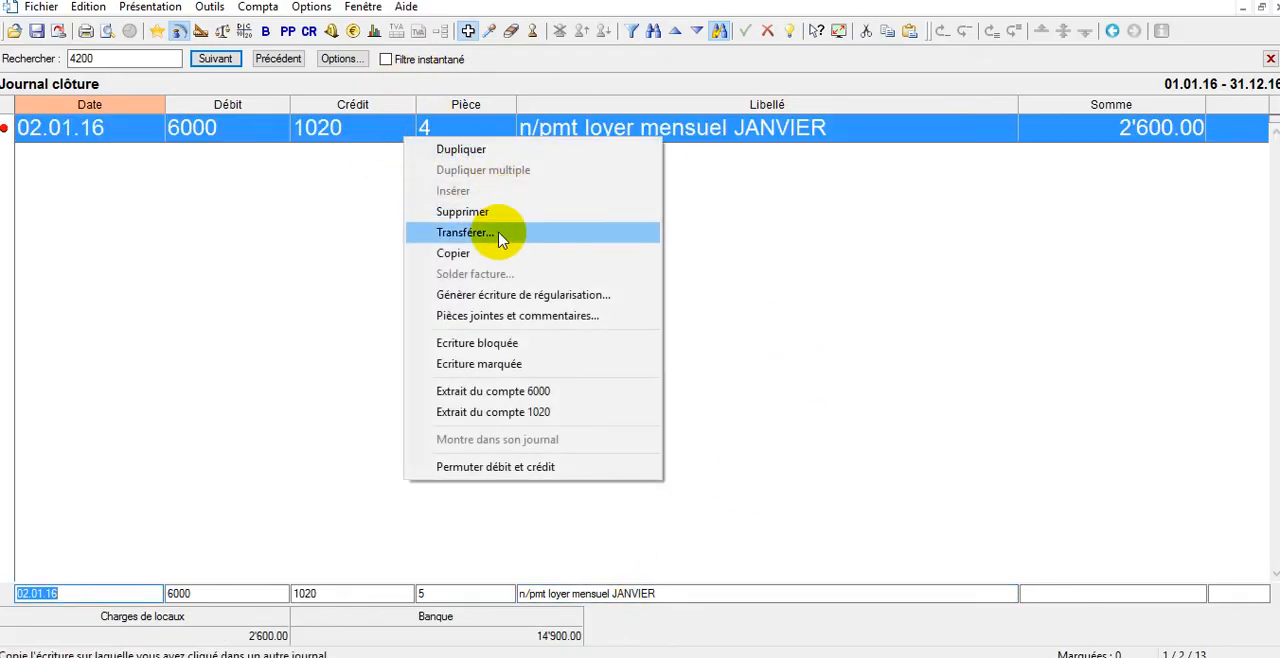
pyautogui.click(500, 234)
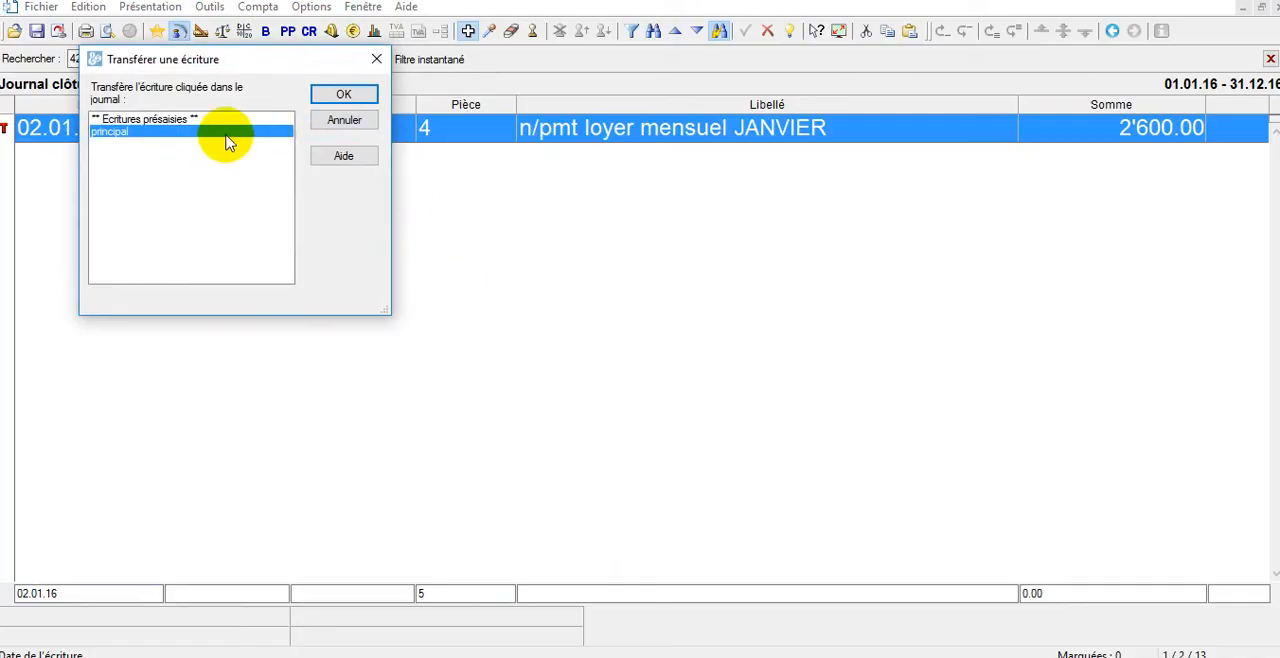
pyautogui.doubleClick(228, 137)
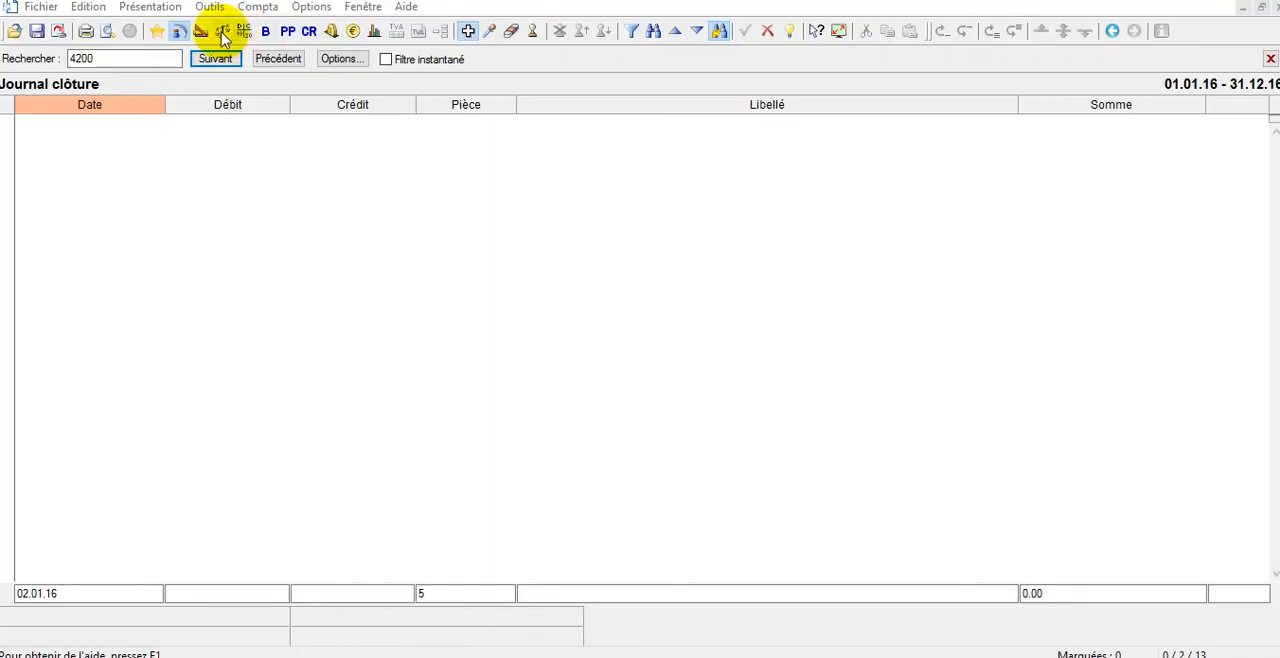
# Display the account extract for 1000 Caisse and examine its entries and running balance.
pyautogui.click(243, 33)
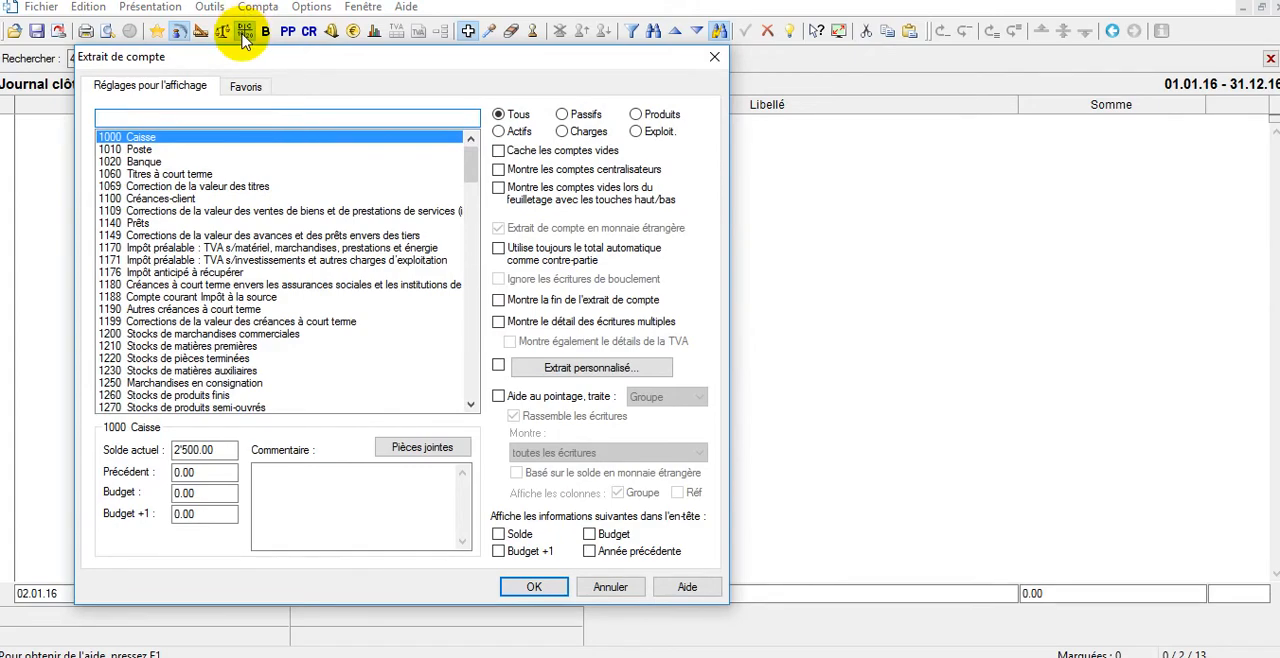
pyautogui.click(714, 57)
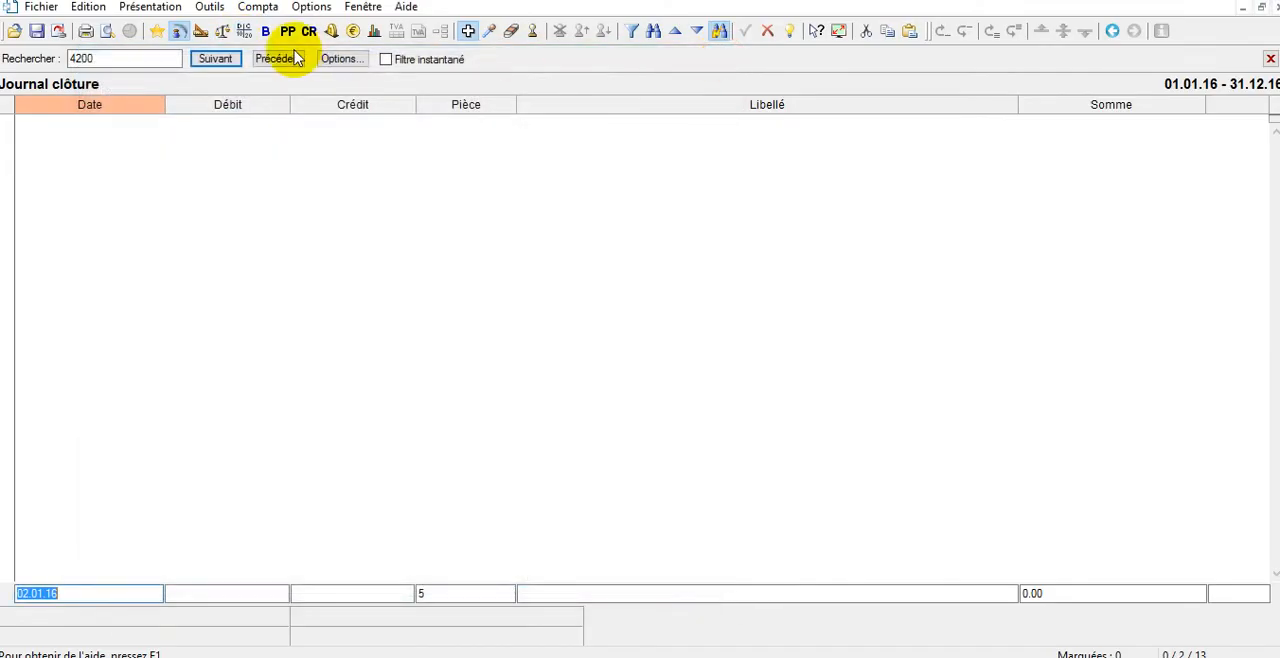
pyautogui.click(246, 33)
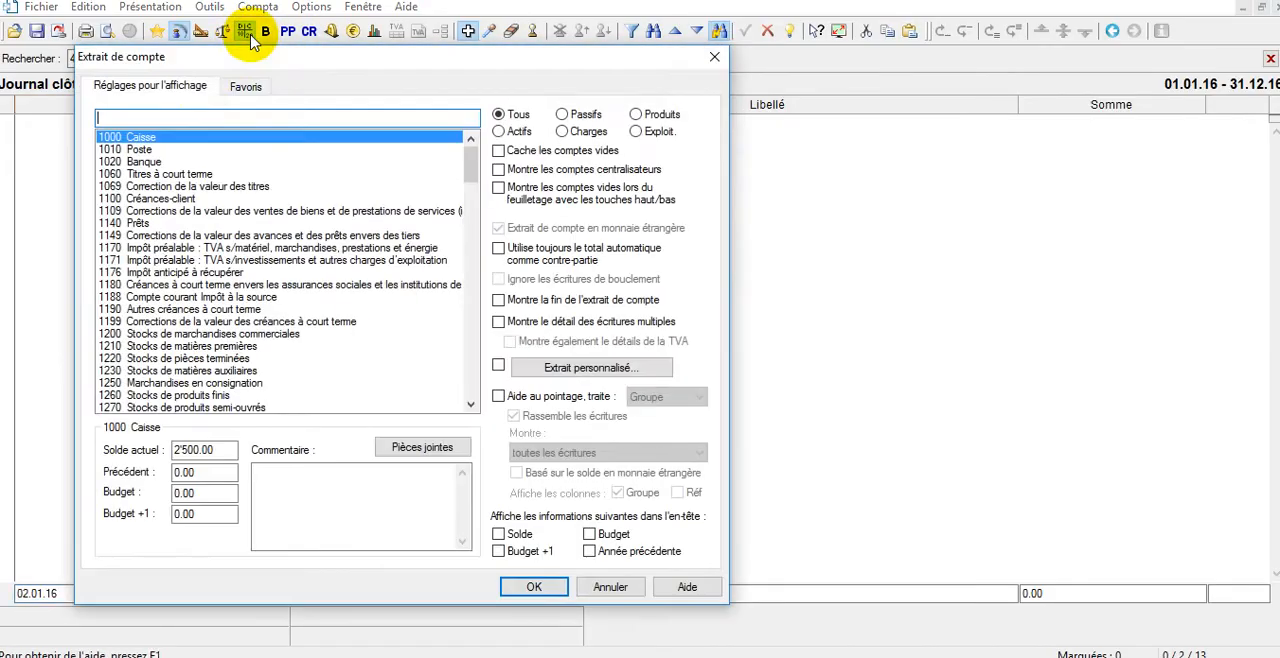
pyautogui.doubleClick(190, 138)
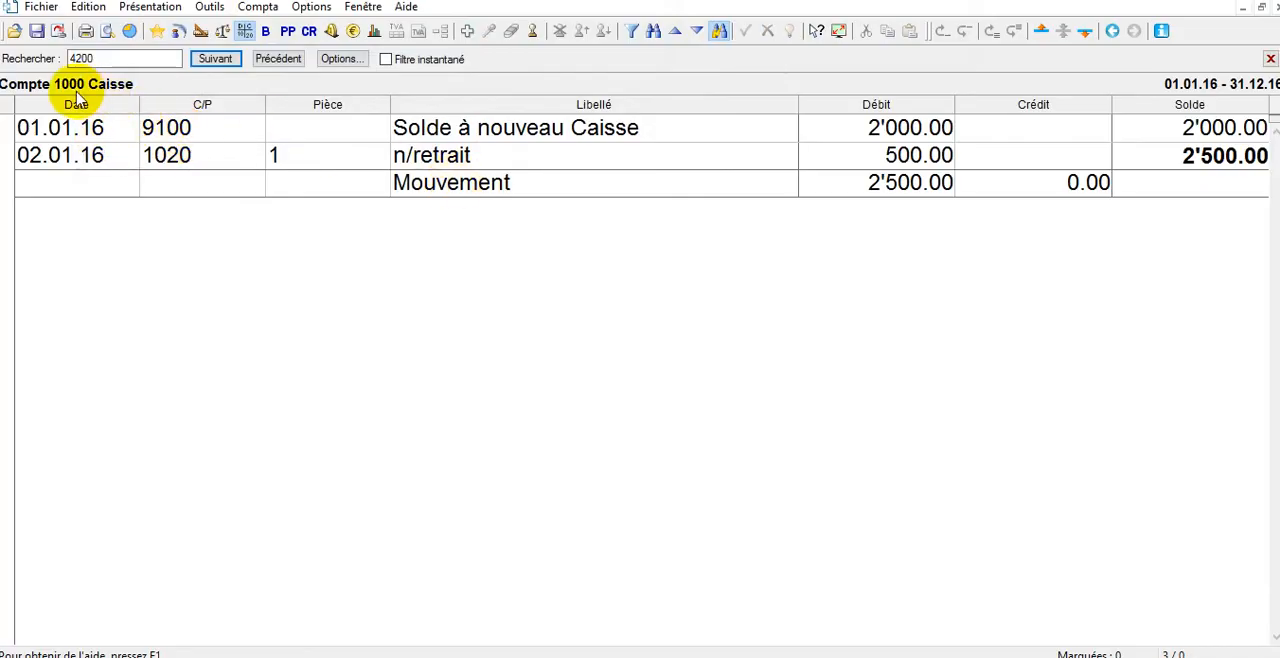
pyautogui.click(95, 128)
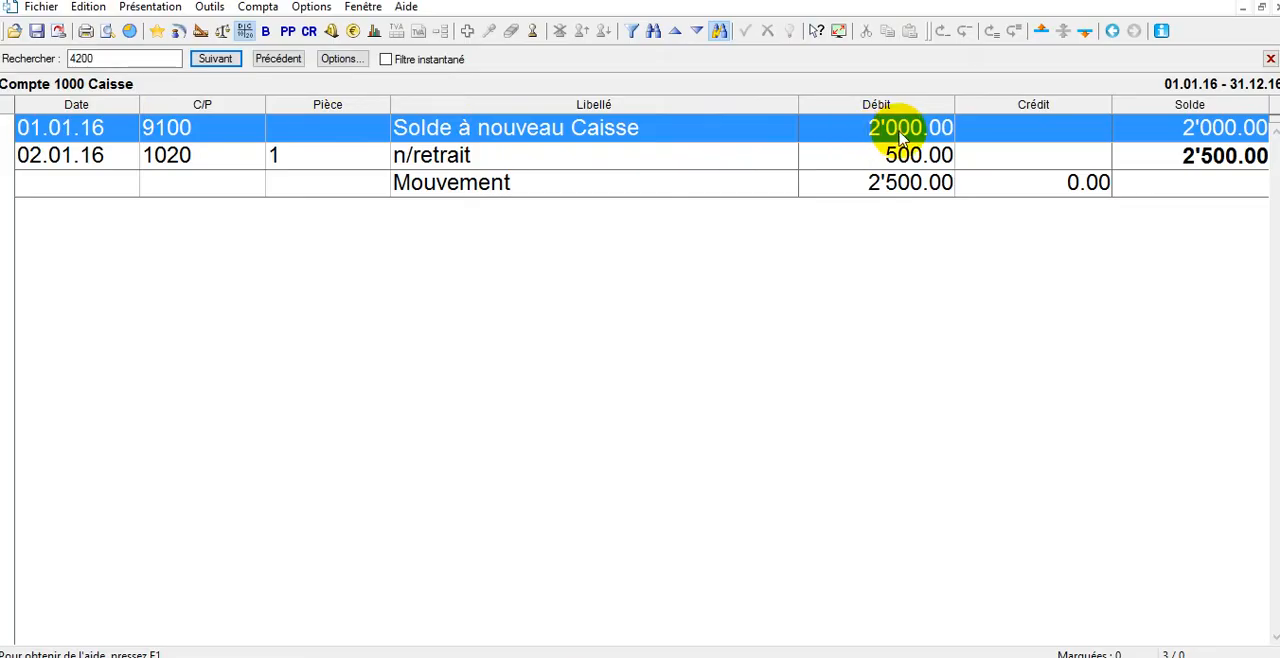
pyautogui.click(884, 157)
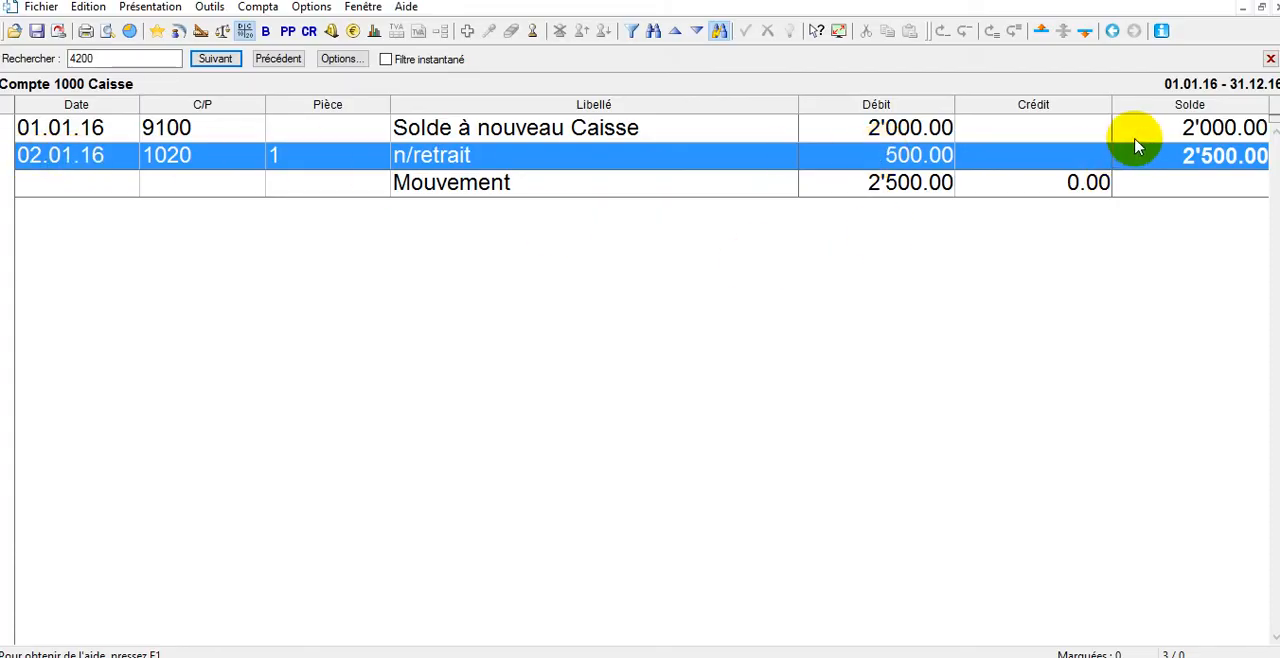
pyautogui.click(1196, 130)
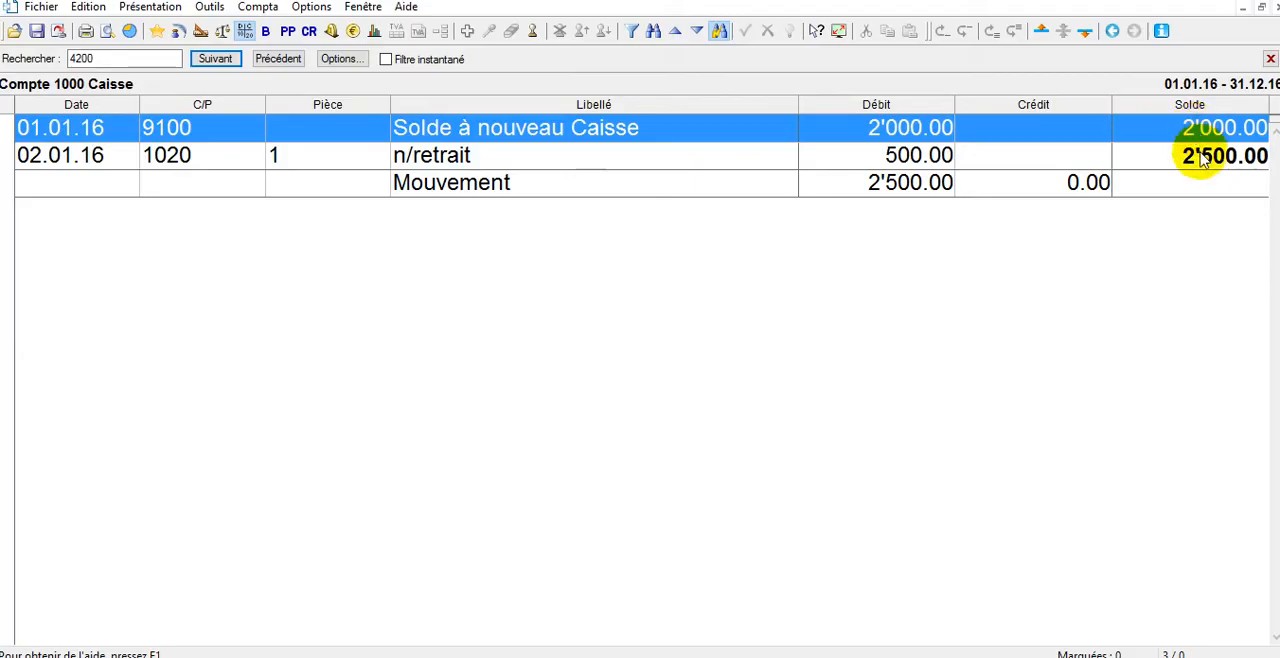
pyautogui.click(1200, 157)
pyautogui.click(1198, 130)
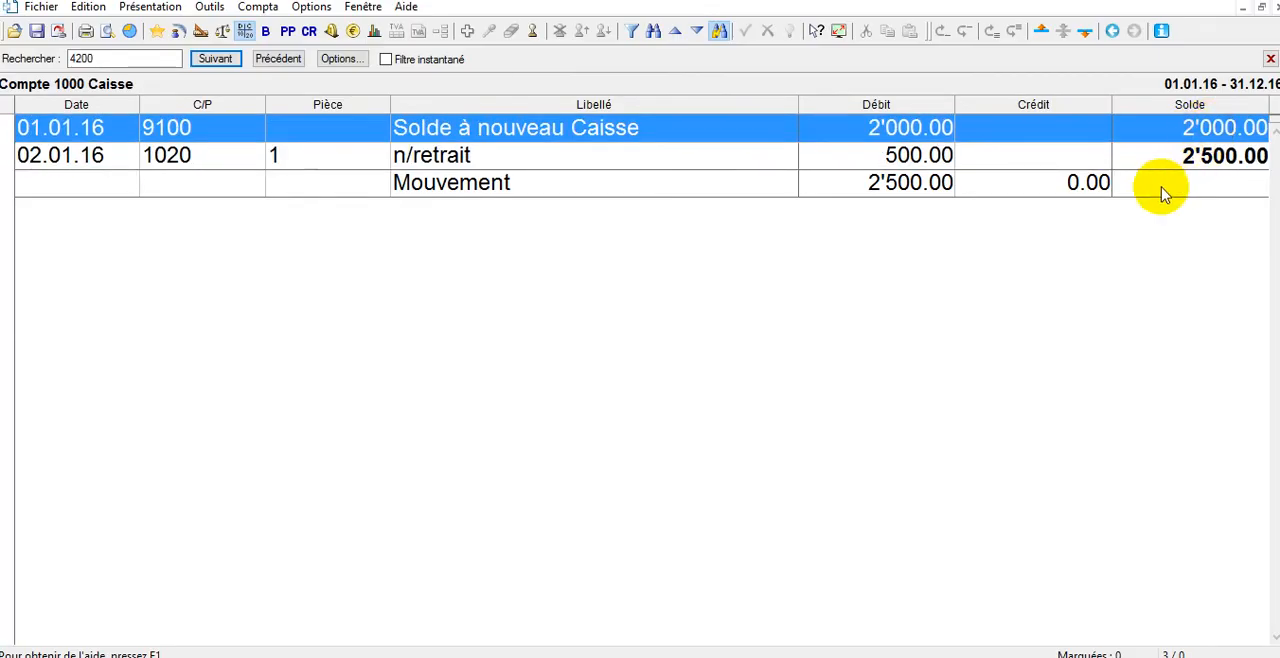
# Display the profit and loss statement with charges and products in two columns, and clear the search term.
pyautogui.click(247, 32)
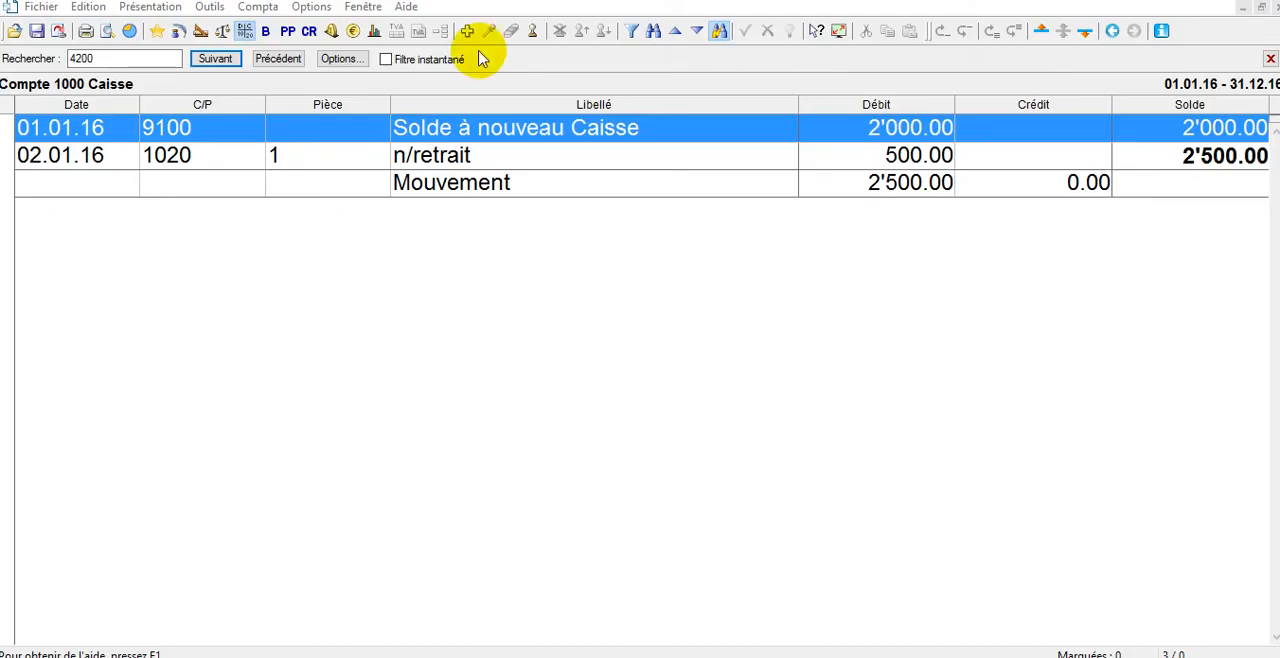
pyautogui.click(289, 33)
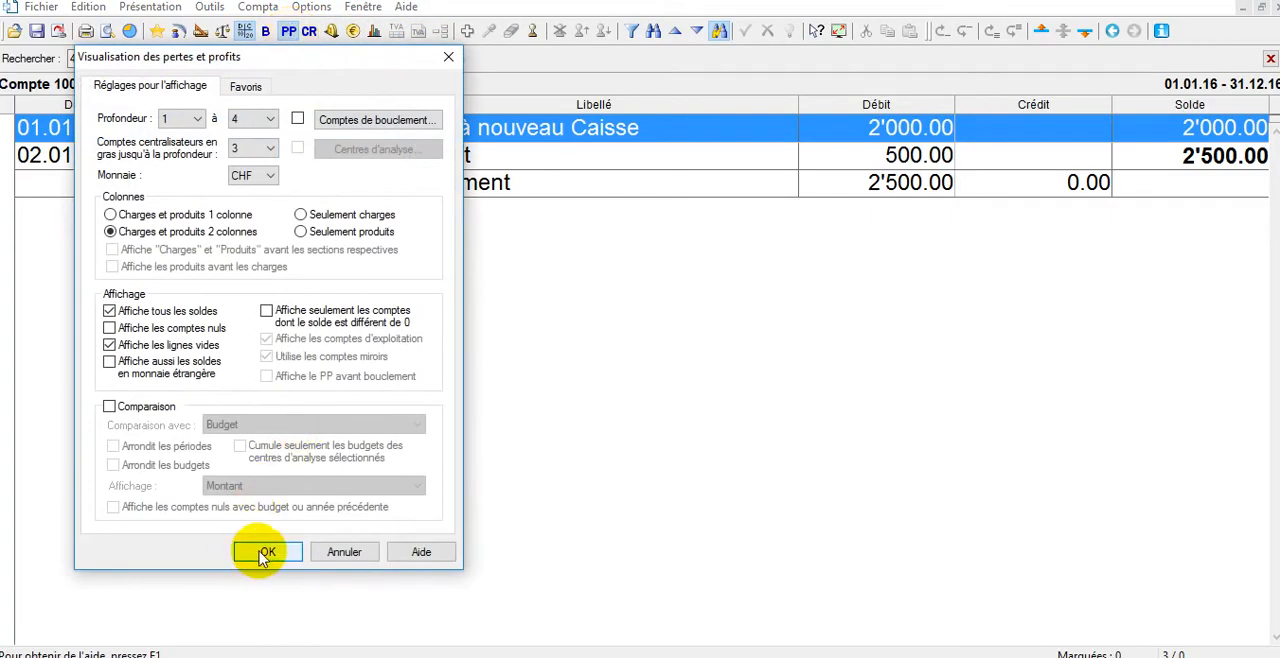
pyautogui.click(265, 553)
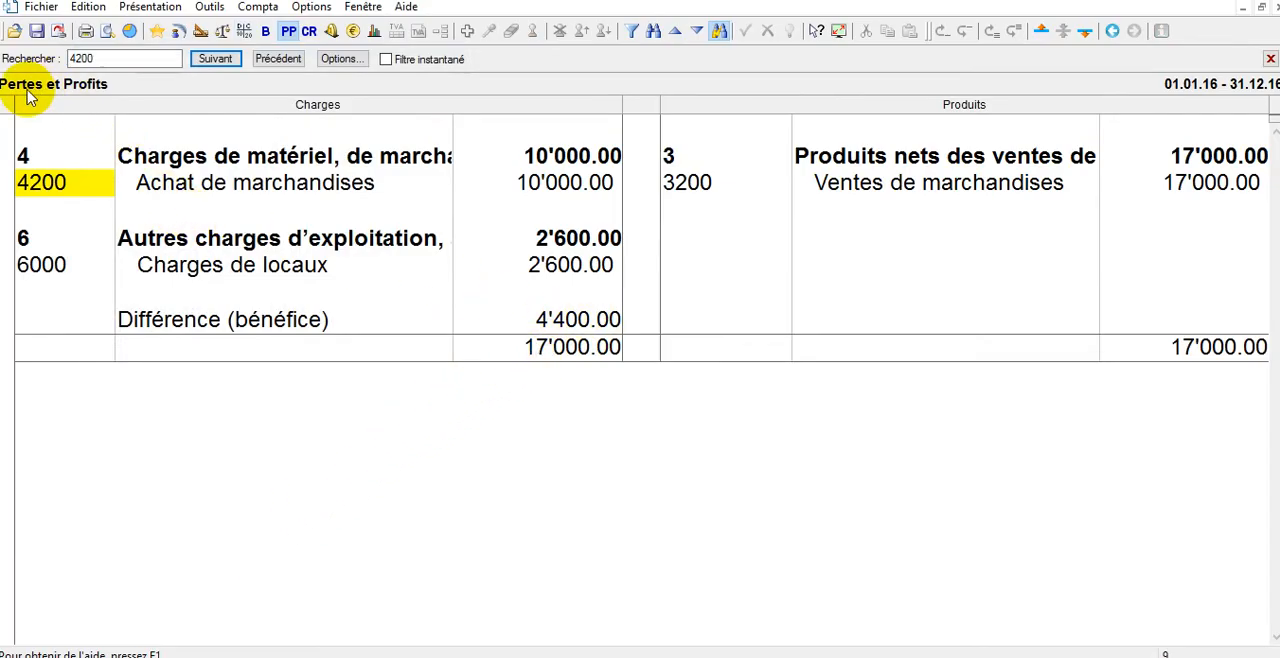
pyautogui.doubleClick(128, 57)
pyautogui.press('BackSpace')
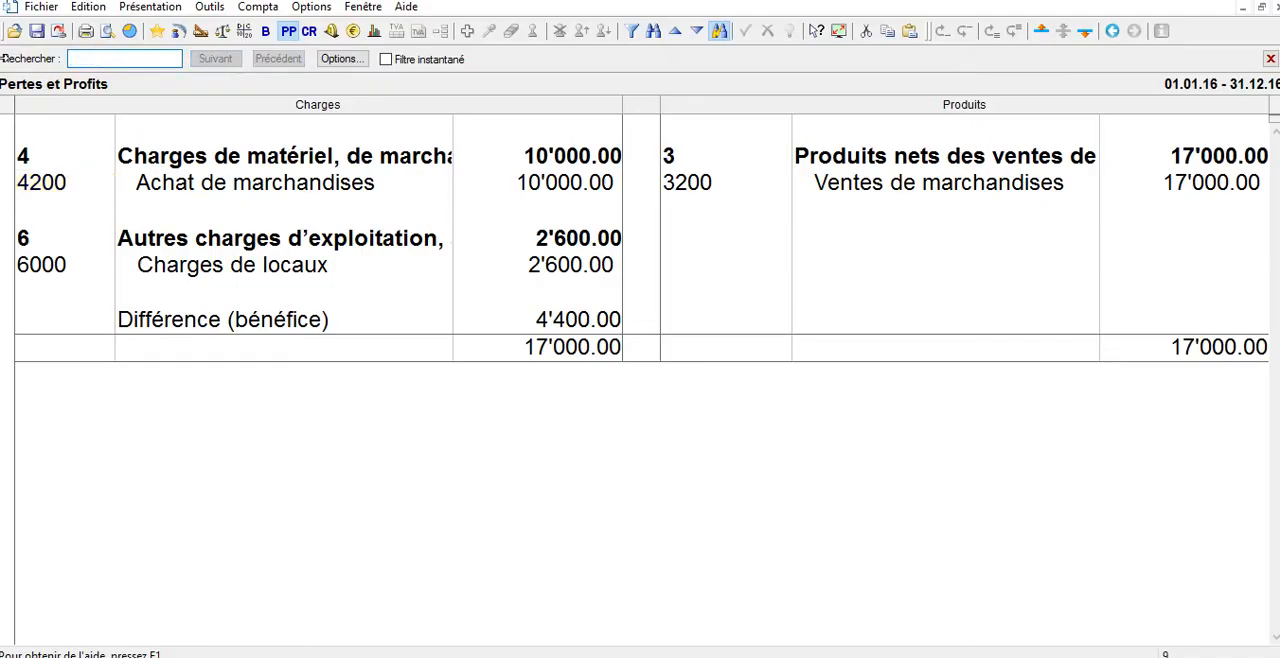
# Start an entry in the clôture journal debiting 9080 Résultat bénéfice ou perte de l'exercice and crediting 2850 Privé.
pyautogui.click(180, 33)
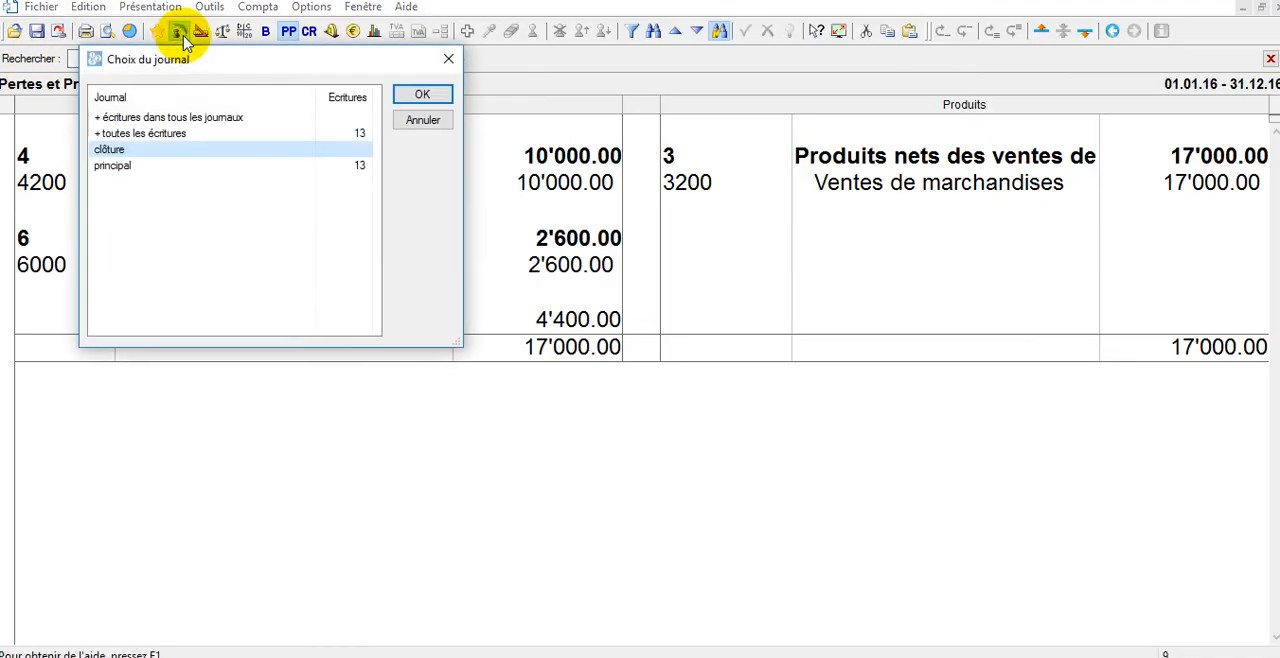
pyautogui.doubleClick(150, 152)
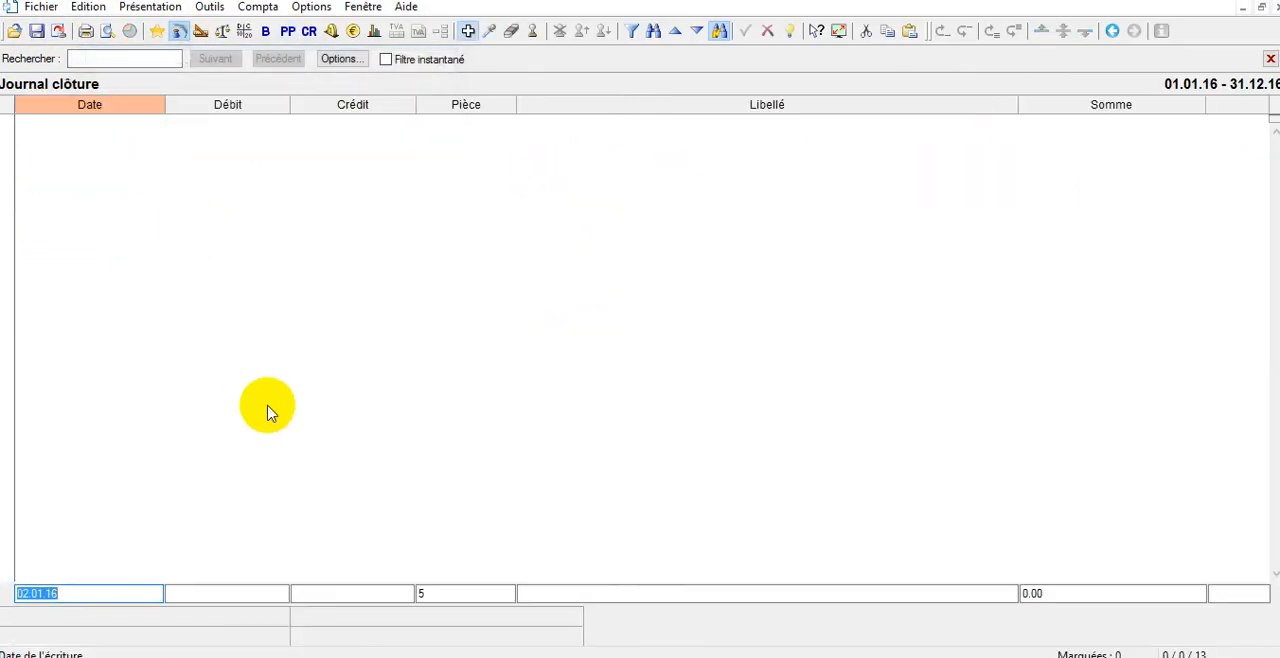
pyautogui.click(223, 591)
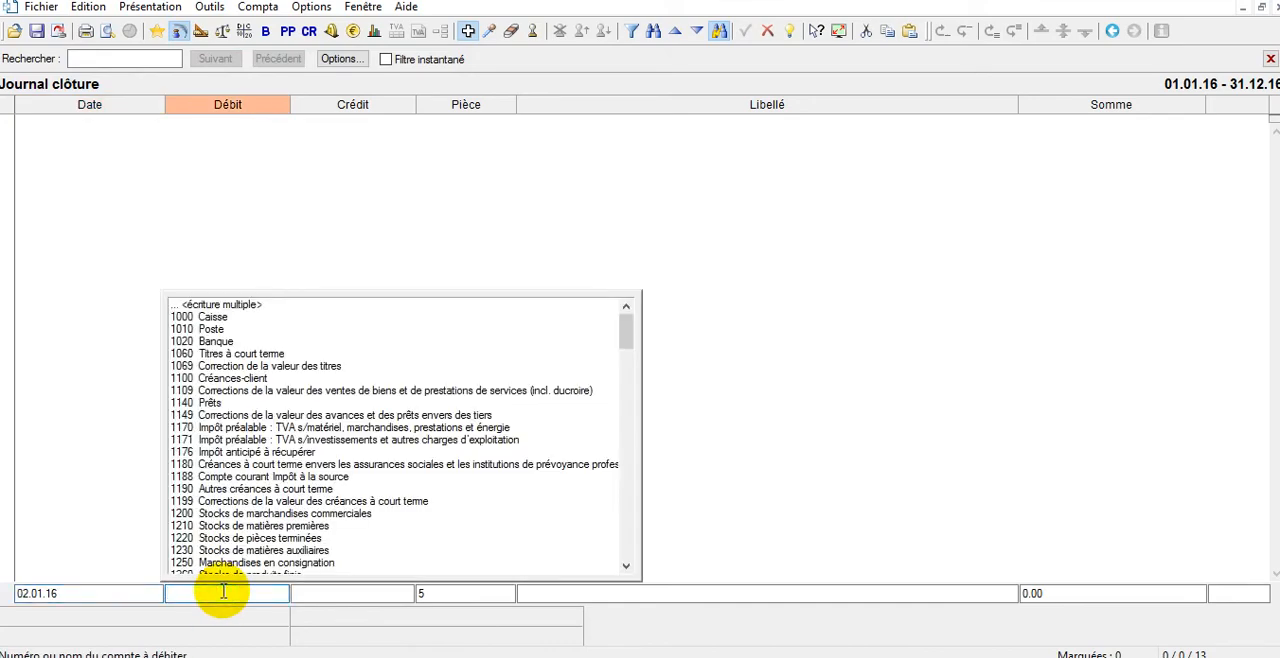
pyautogui.write('BéNé')
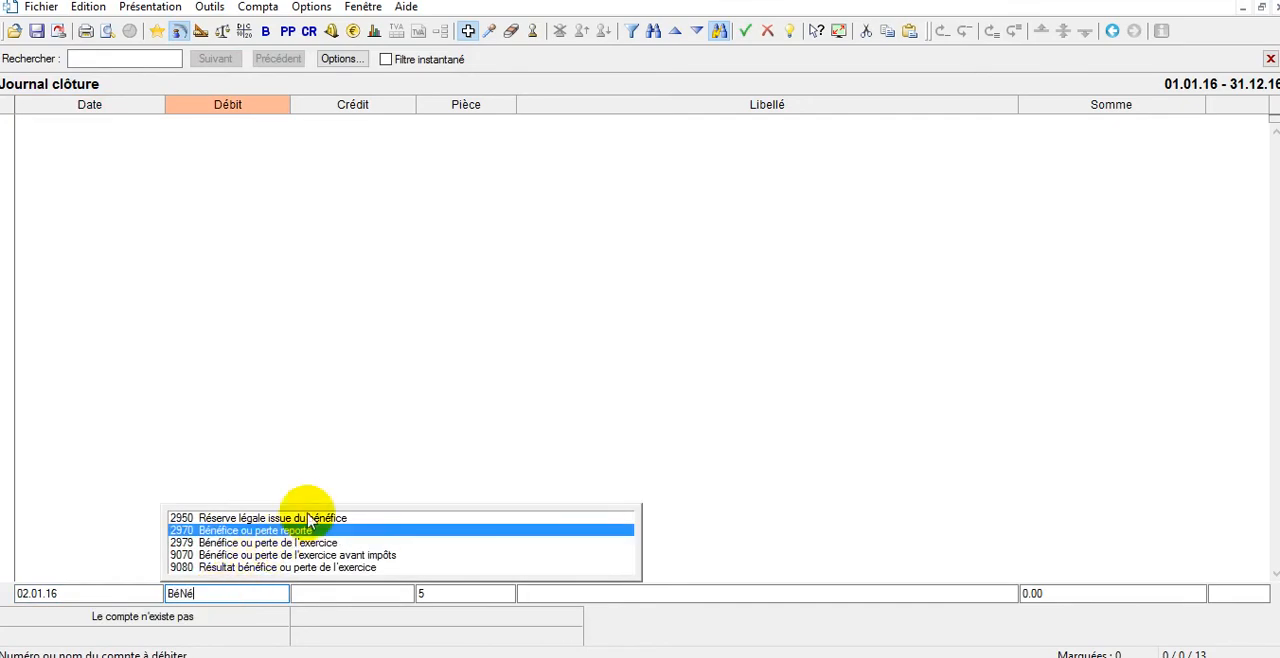
pyautogui.click(293, 567)
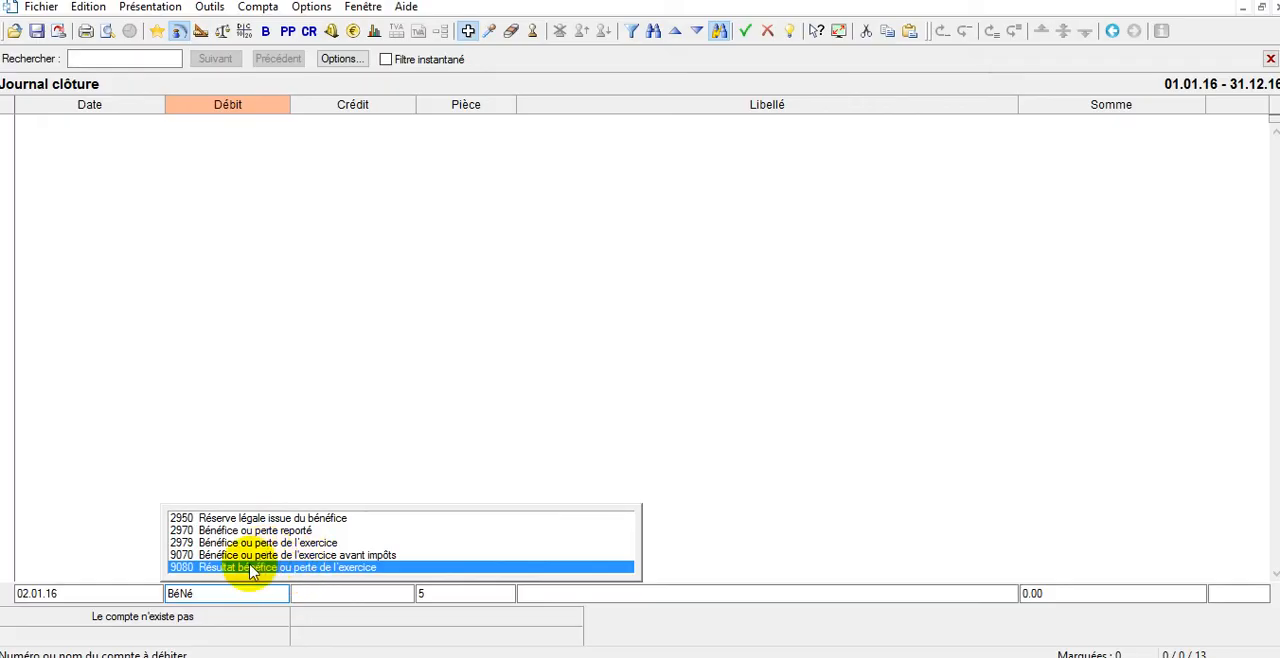
pyautogui.click(252, 567)
pyautogui.click(365, 595)
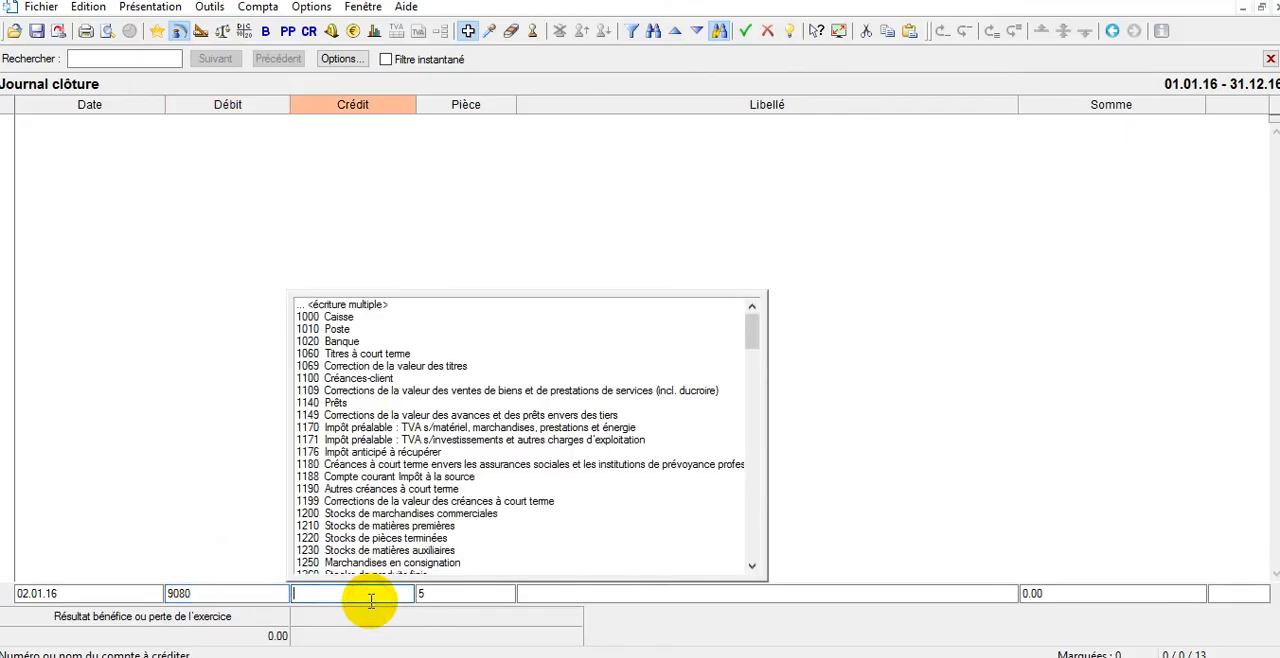
pyautogui.write('PRIVé')
pyautogui.press('Tab')
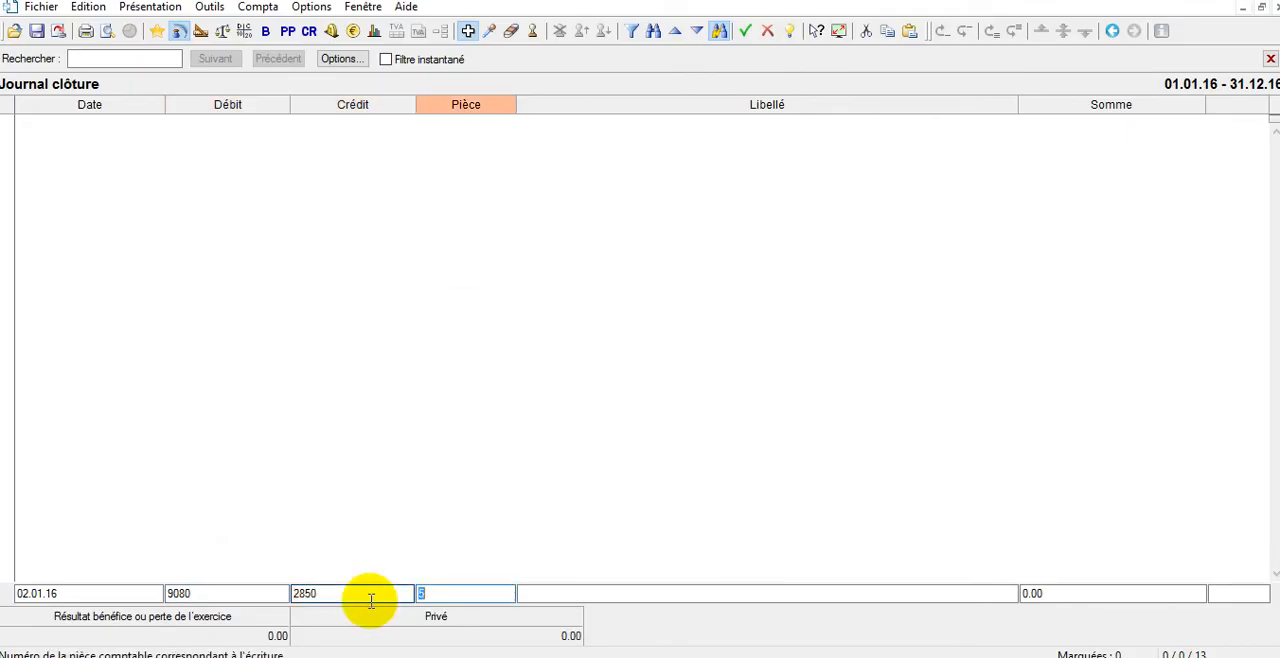
# Describe the entry as "virement du BN", set its amount to 4400, and try to record it.
pyautogui.press('Tab')
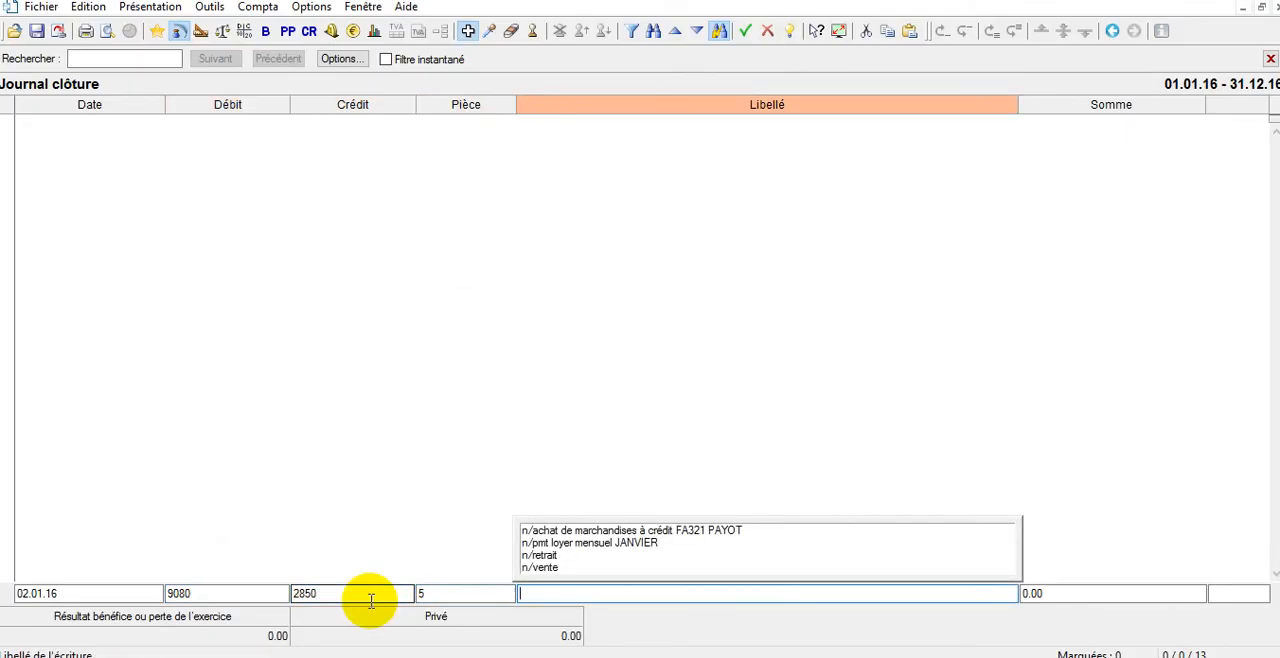
pyautogui.write('virement du BN à')
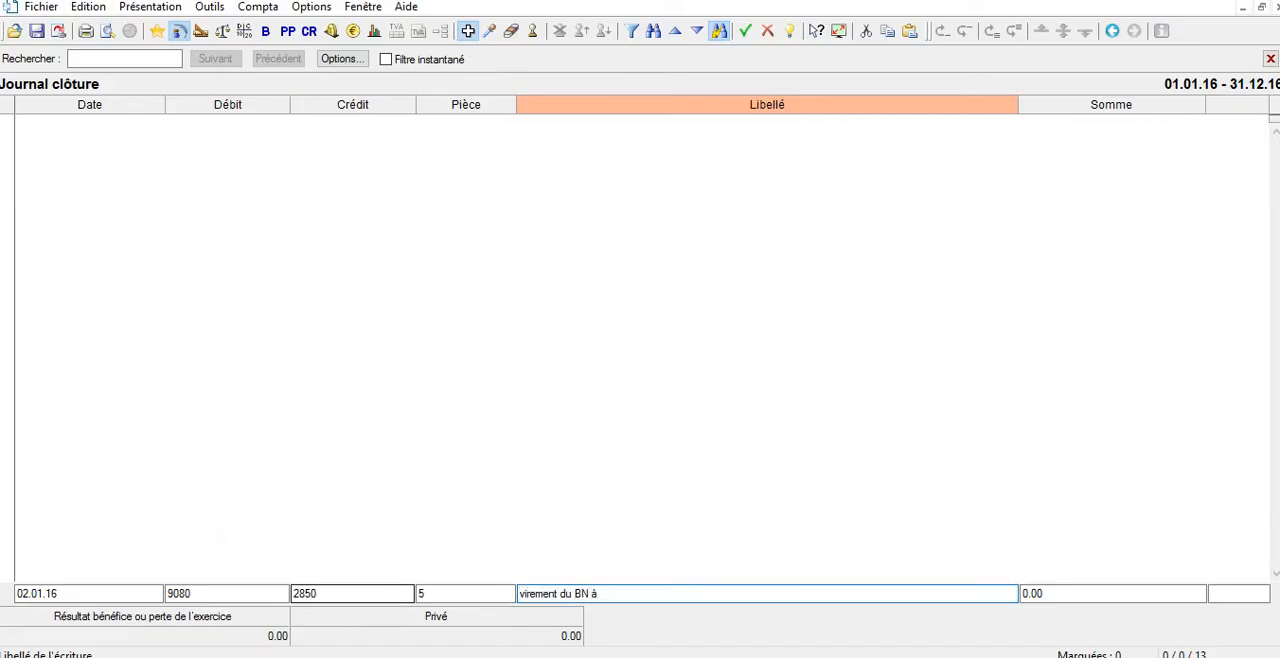
pyautogui.press('BackSpace')
pyautogui.press('Tab')
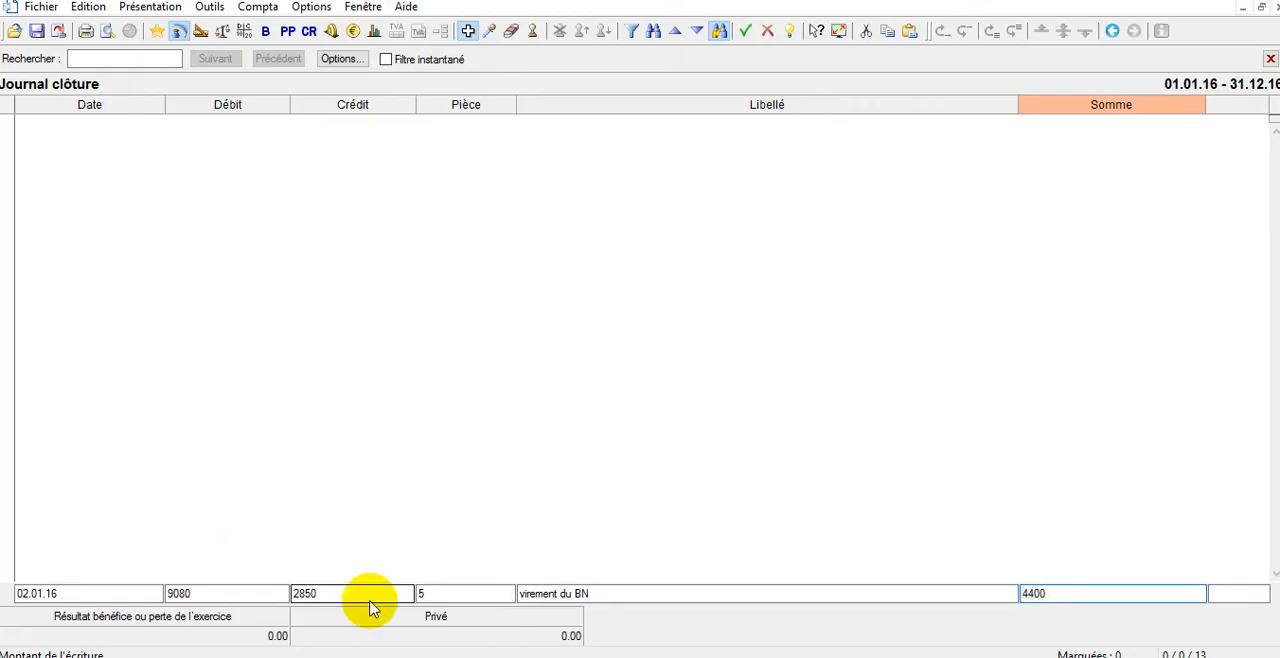
pyautogui.press('Return')
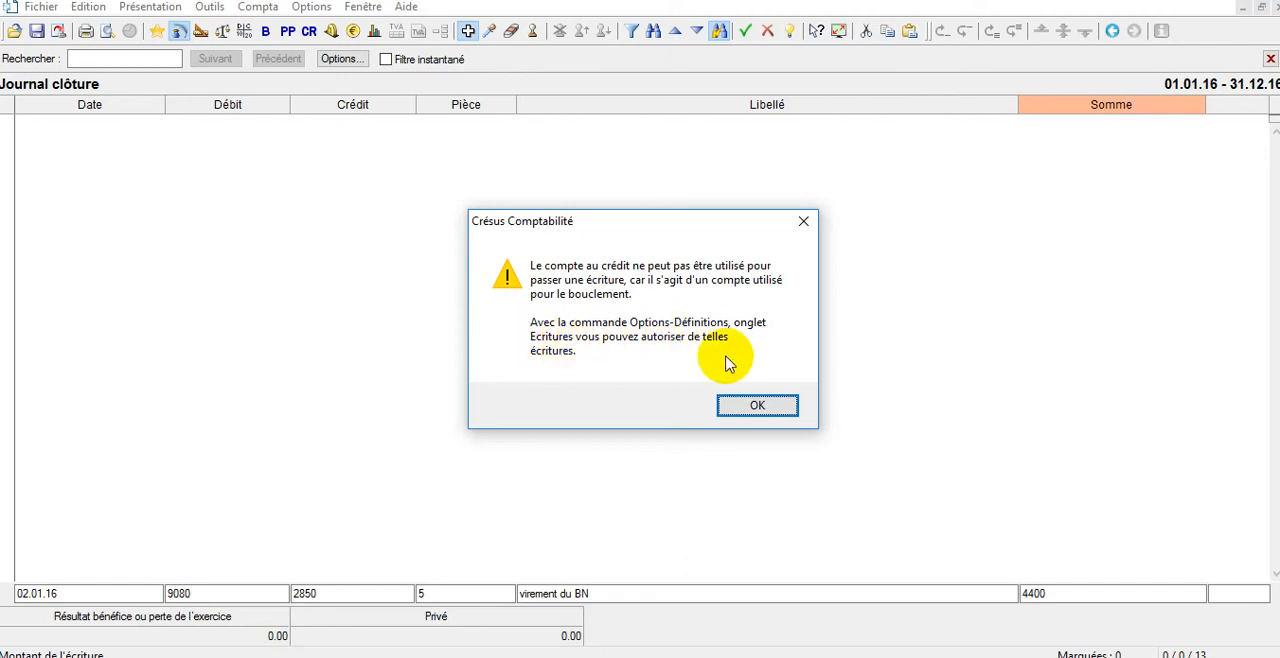
pyautogui.click(752, 405)
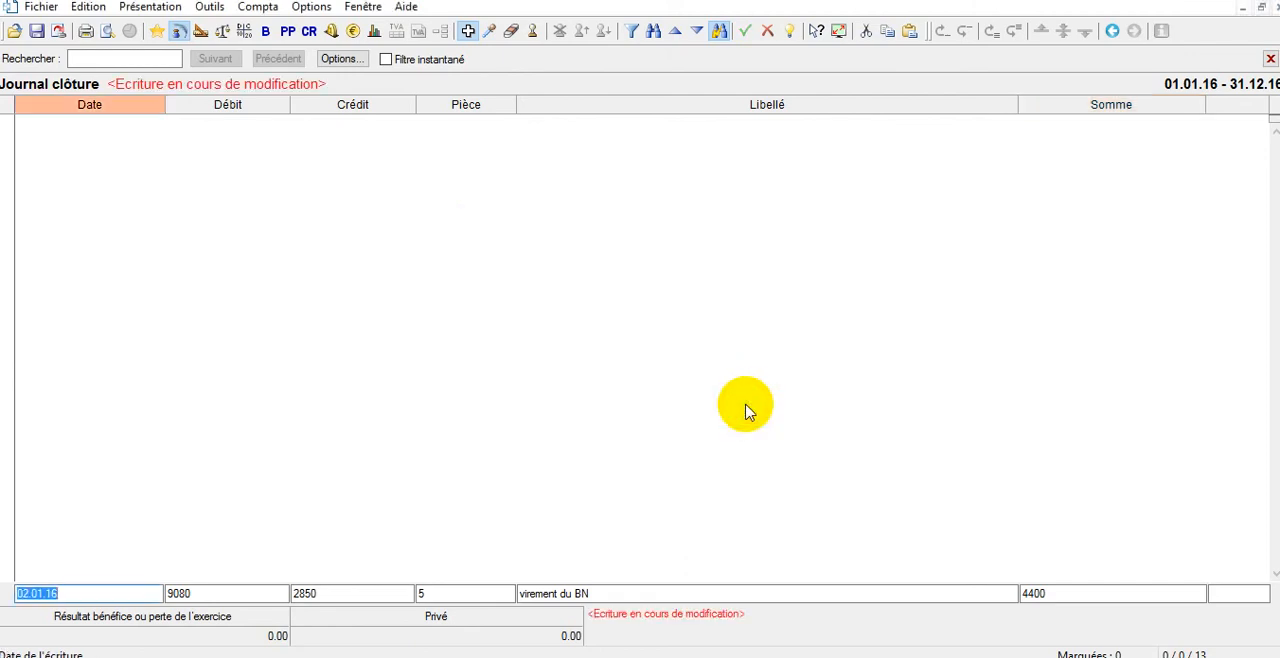
# Authorise entries on accounts used for closing in the accounting file's entry definitions.
pyautogui.click(311, 16)
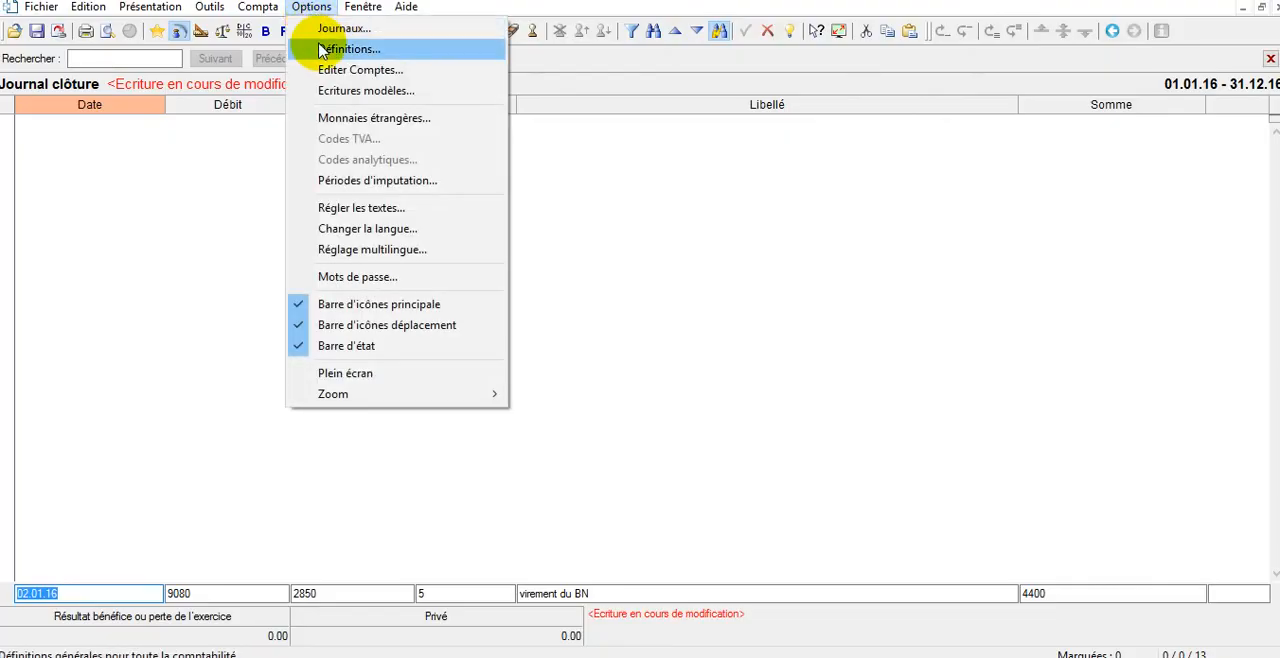
pyautogui.click(340, 49)
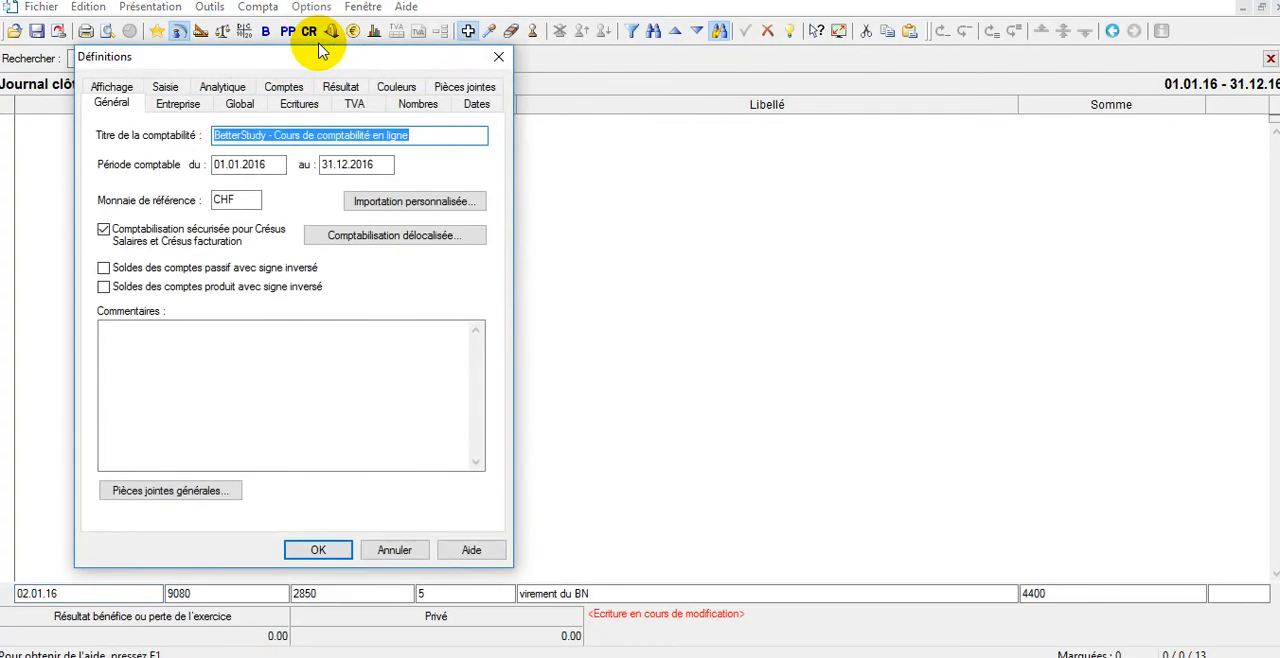
pyautogui.click(300, 105)
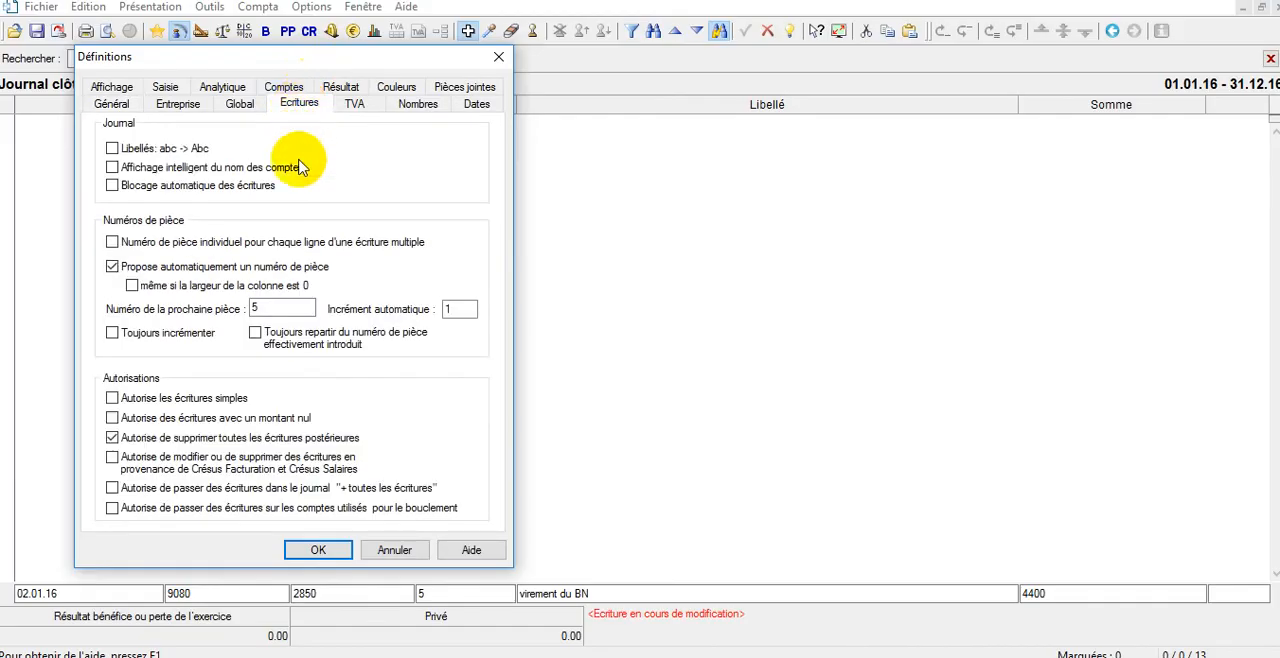
pyautogui.click(186, 509)
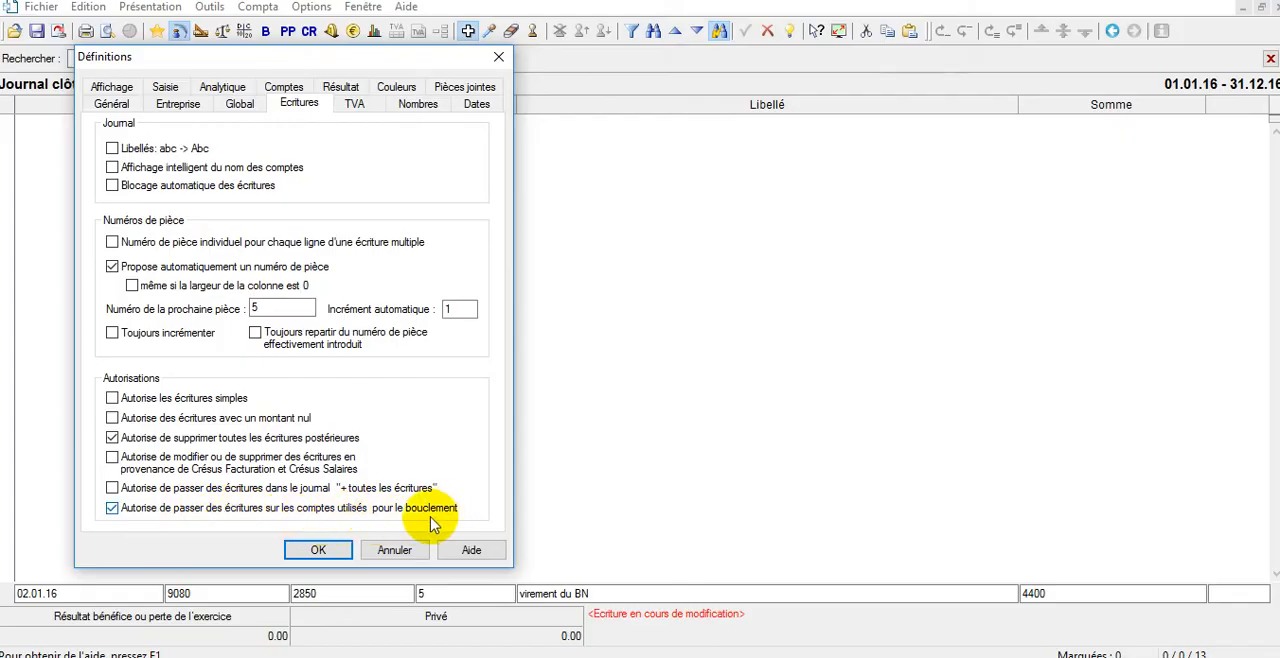
pyautogui.click(337, 552)
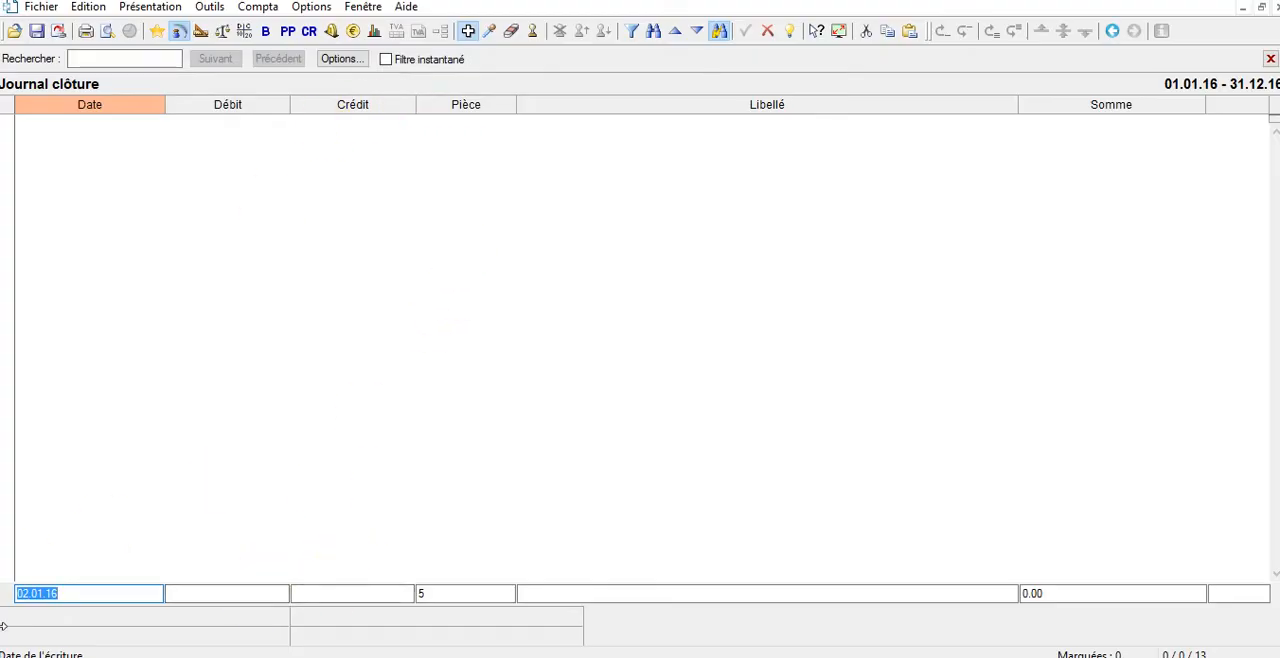
# Check the profit in the profit and loss statement and return to the clôture journal.
pyautogui.click(288, 33)
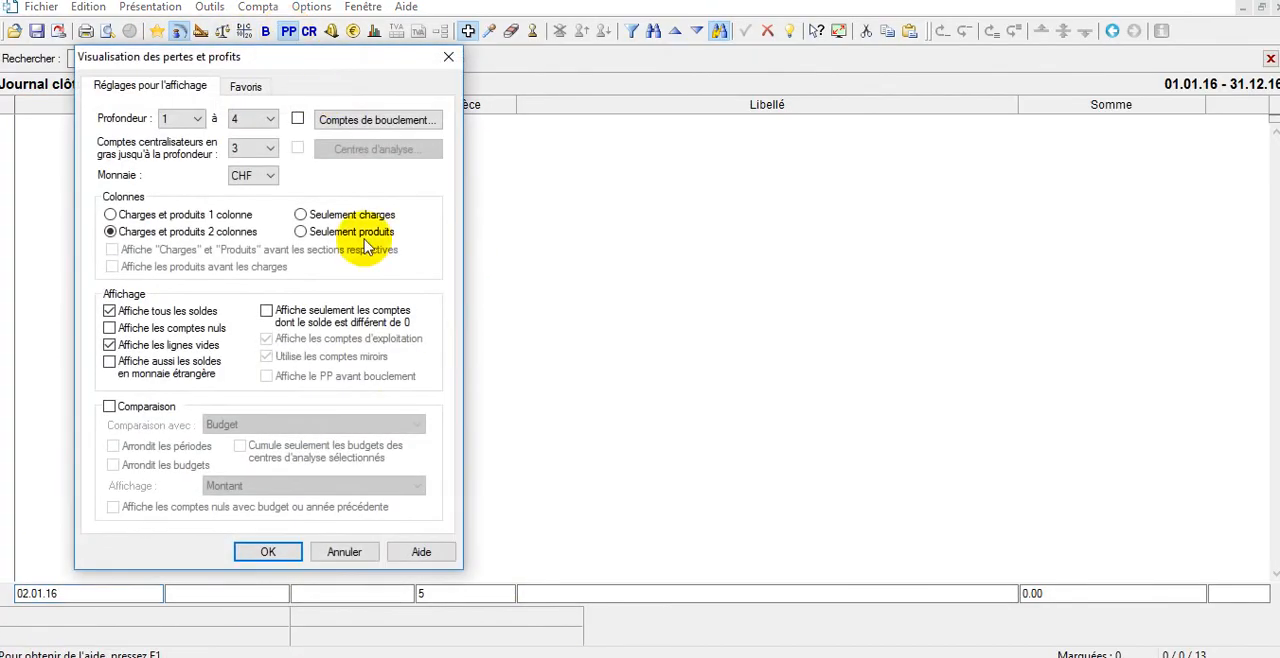
pyautogui.click(268, 553)
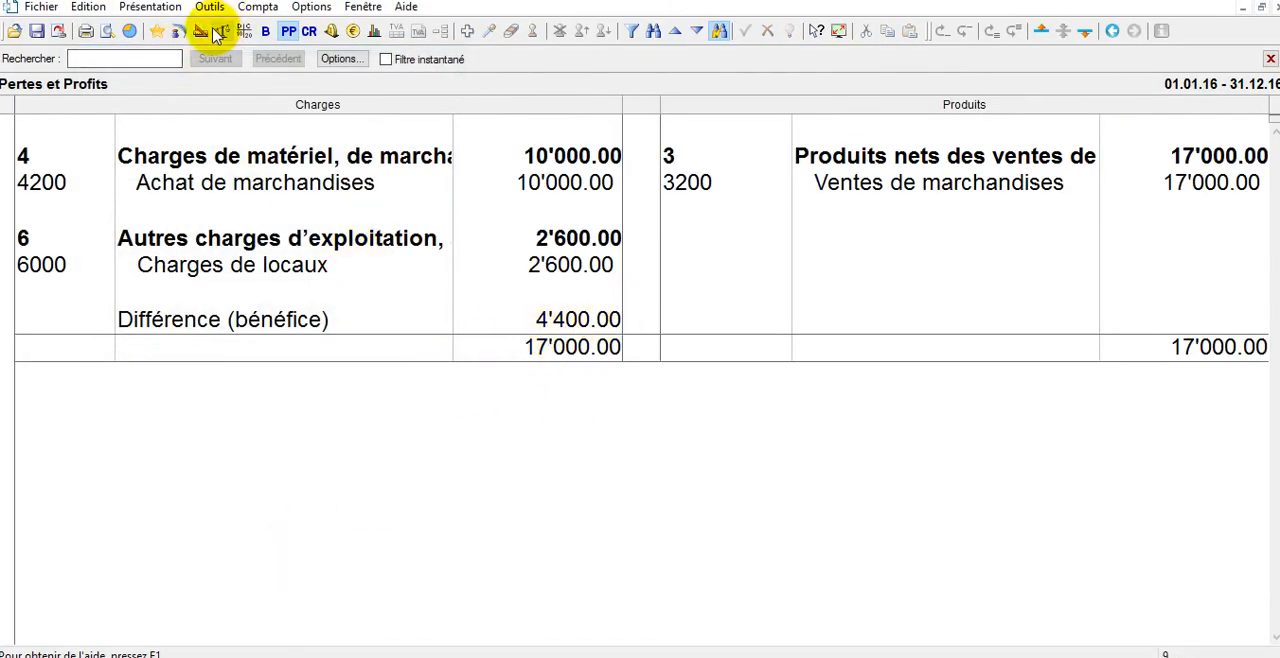
pyautogui.click(178, 31)
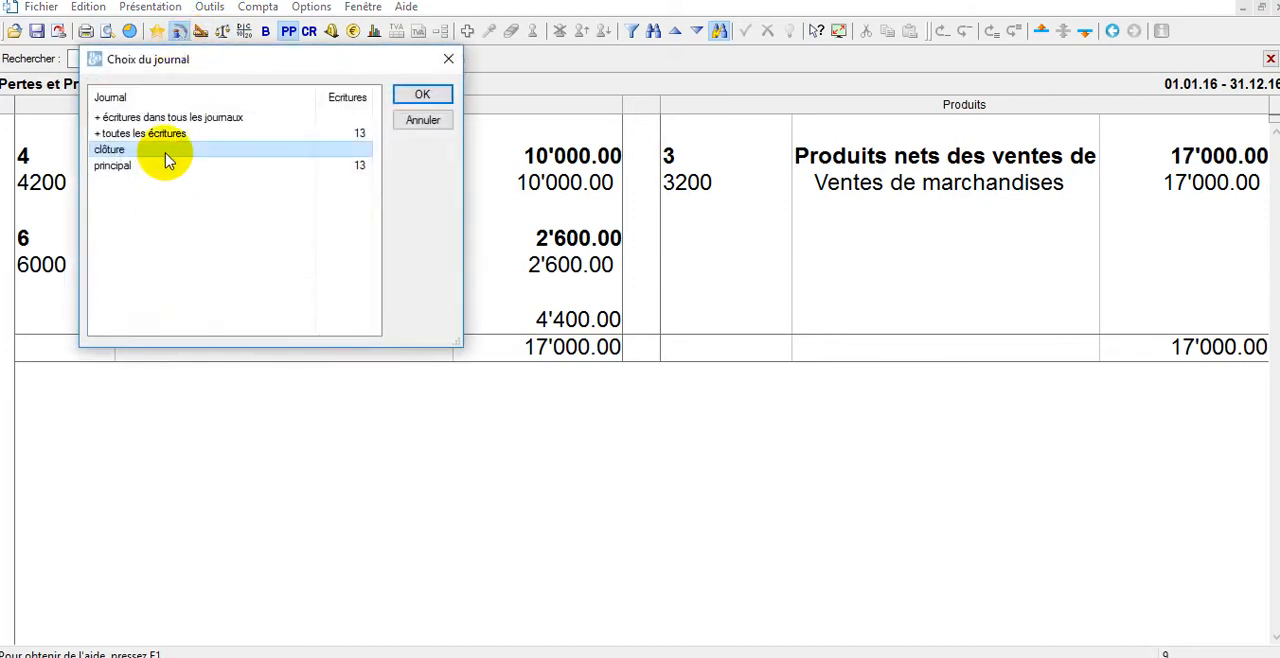
pyautogui.doubleClick(163, 150)
# Set the new clôture entry to debit account 9080 and credit account 2850 Privé.
pyautogui.click(222, 591)
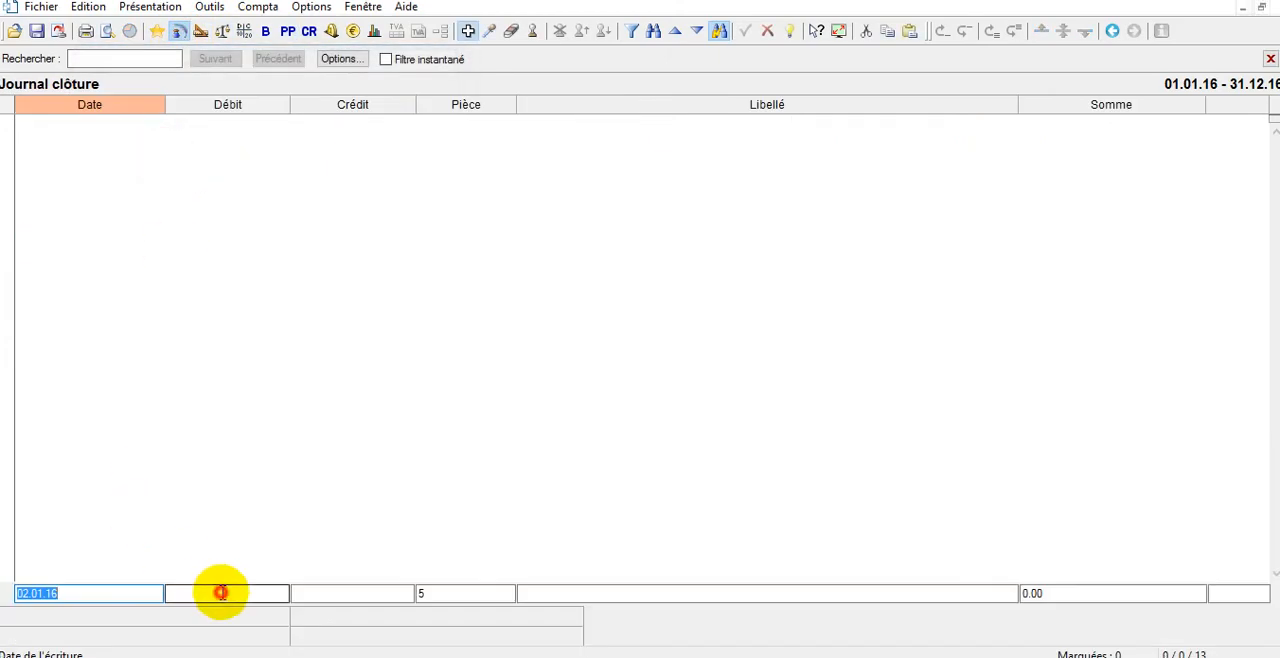
pyautogui.write('9080')
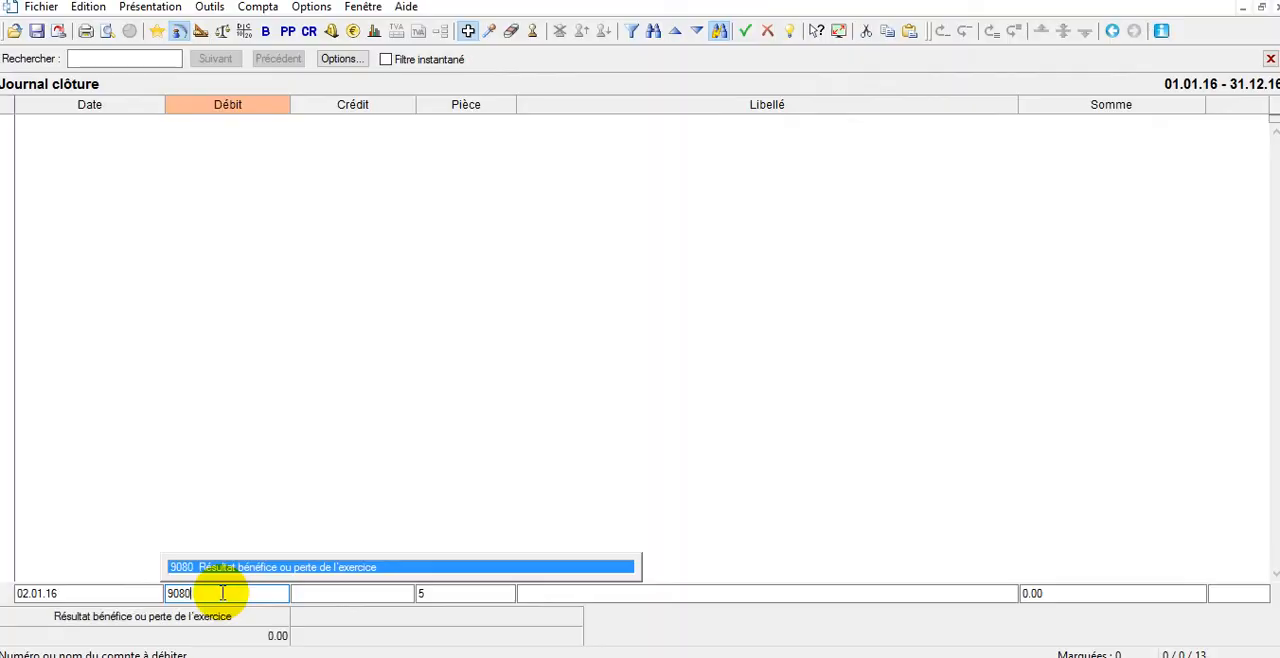
pyautogui.press('Tab')
pyautogui.write('priv')
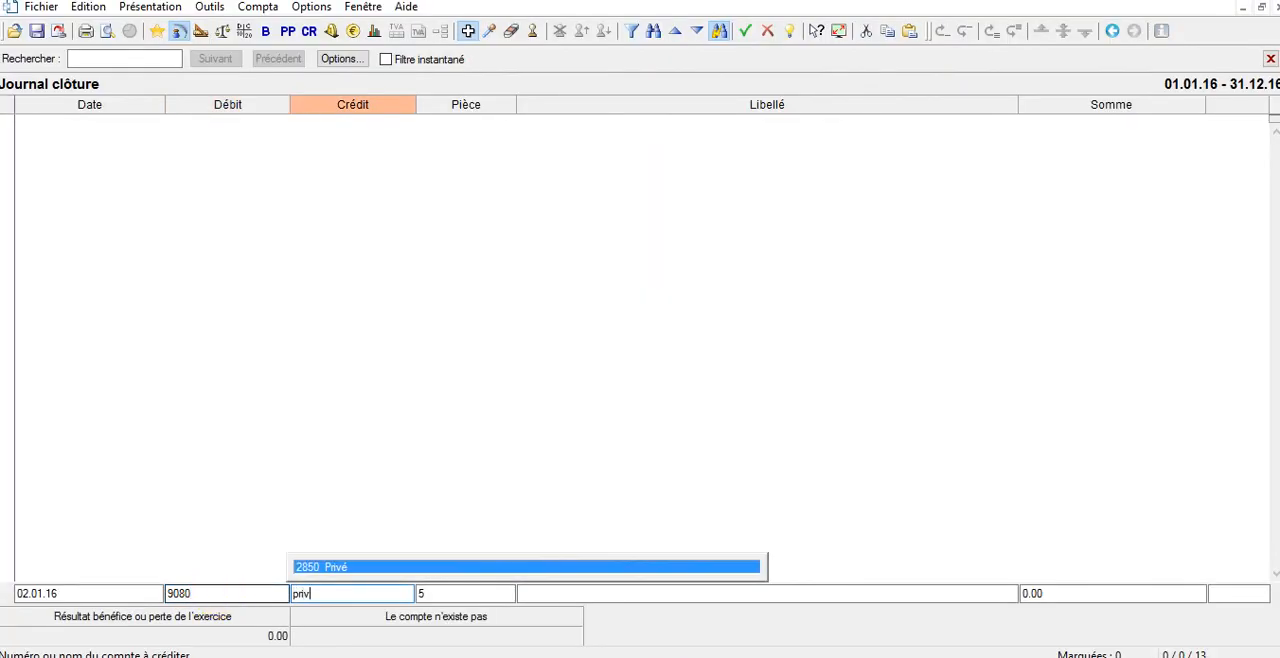
pyautogui.press('Tab')
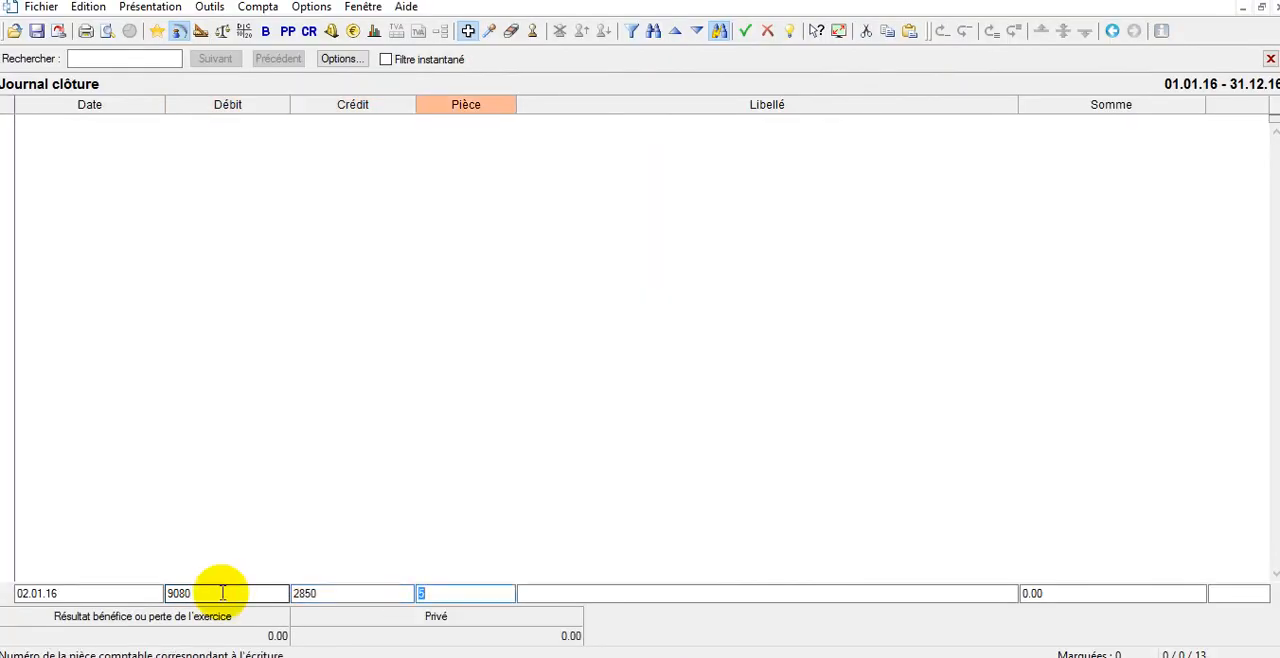
# Set the entry's amount to 4400 and its description to "virement du BN", and record it.
pyautogui.press('Tab')
pyautogui.press('Tab')
pyautogui.write('440')
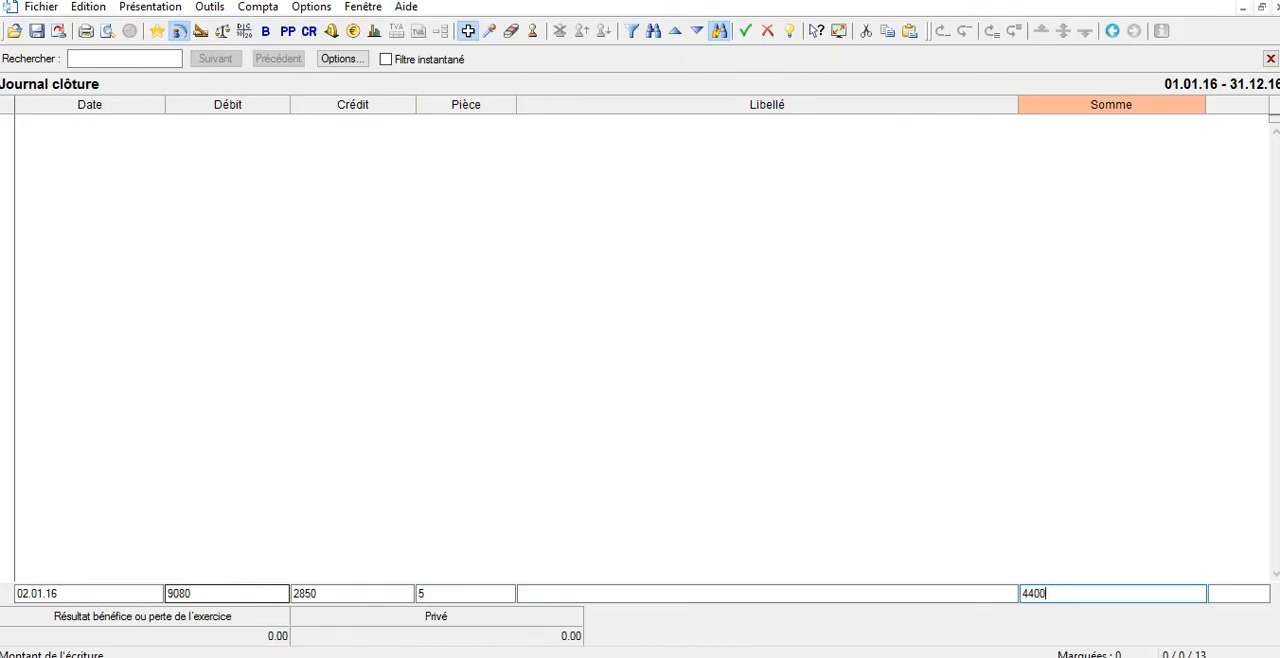
pyautogui.click(544, 591)
pyautogui.write('vi')
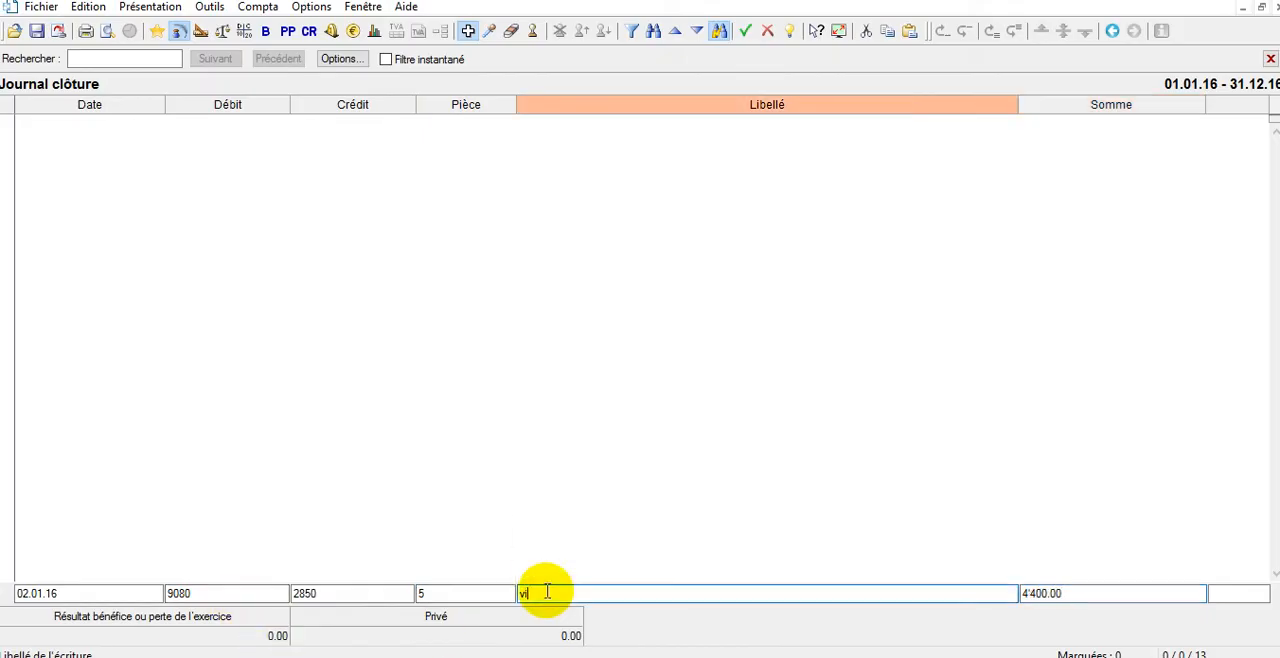
pyautogui.write('rement du BN')
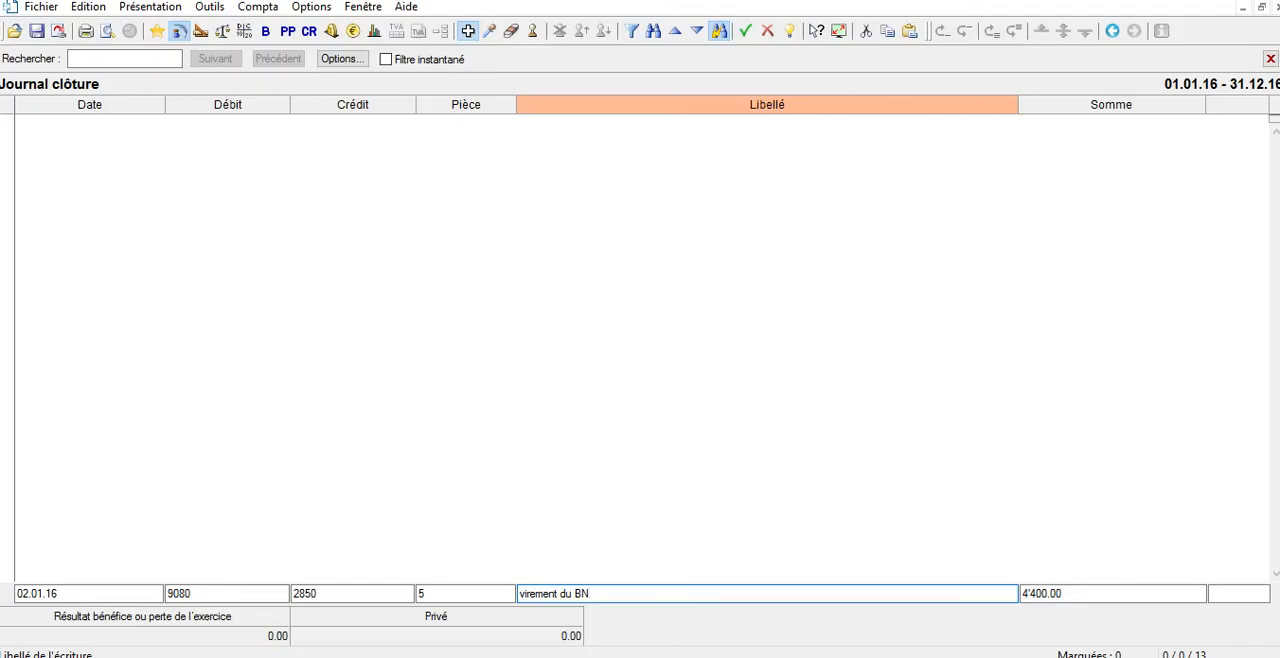
pyautogui.press('Return')
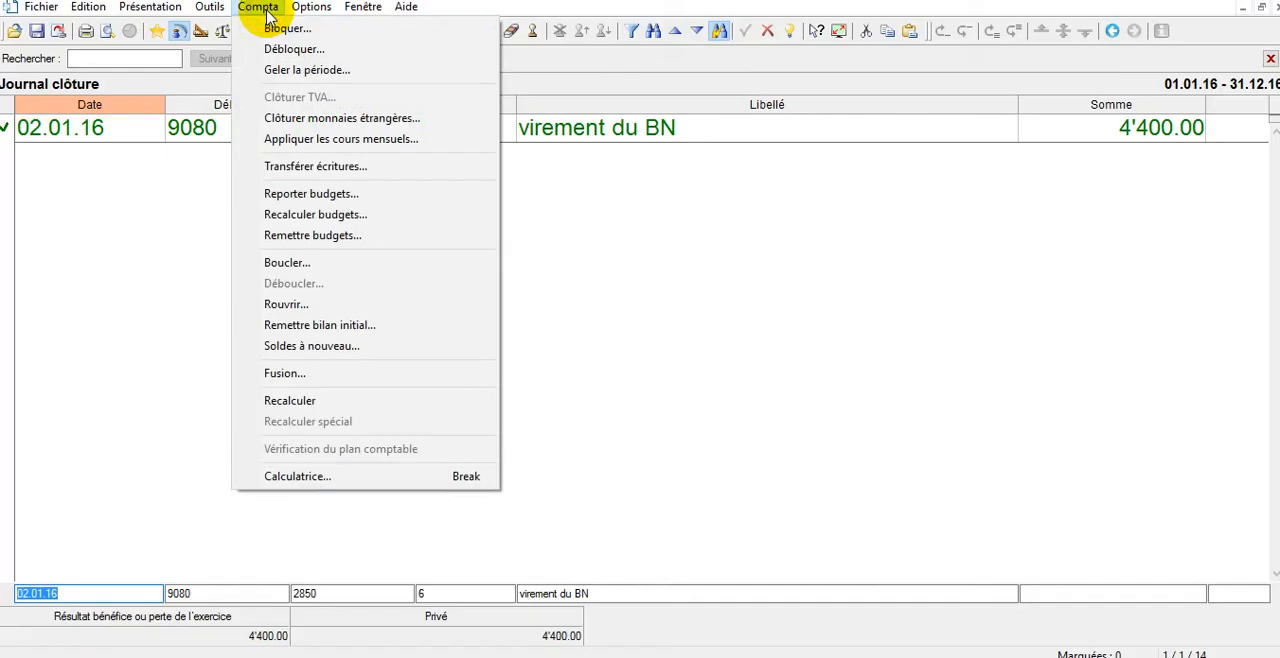
# Close the accounts at 31.12.16 with the description Bouclement, posting the closing entries to the clôture journal.
pyautogui.click(330, 264)
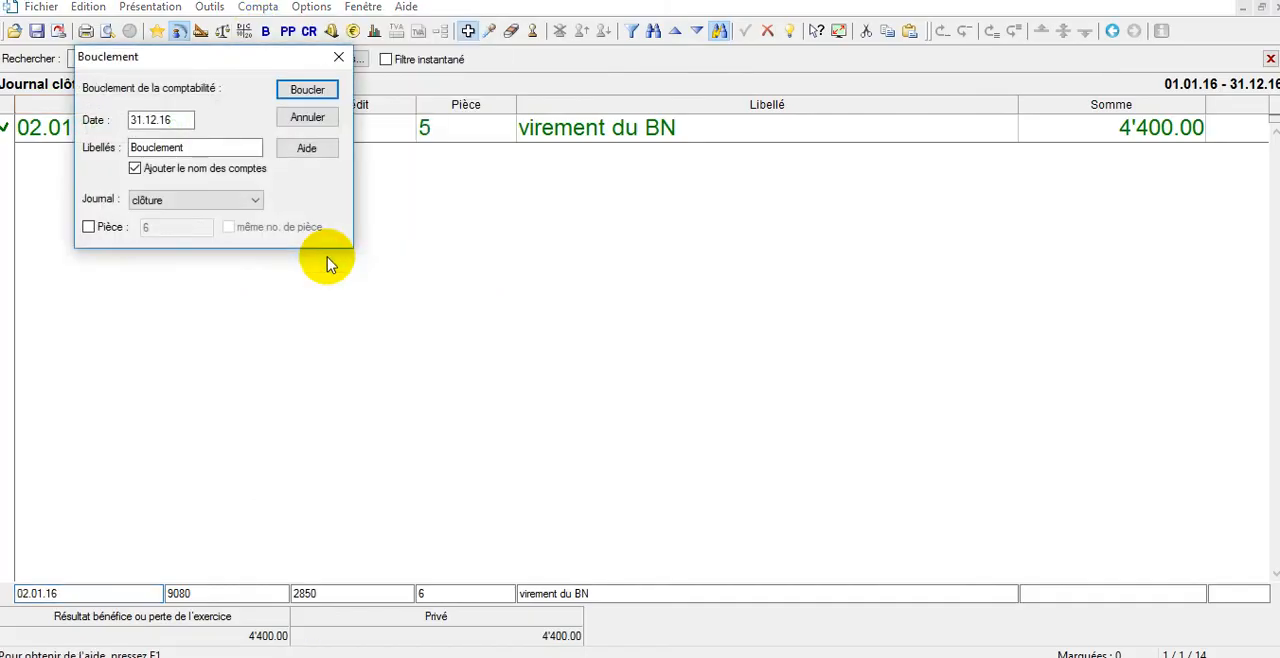
pyautogui.click(212, 201)
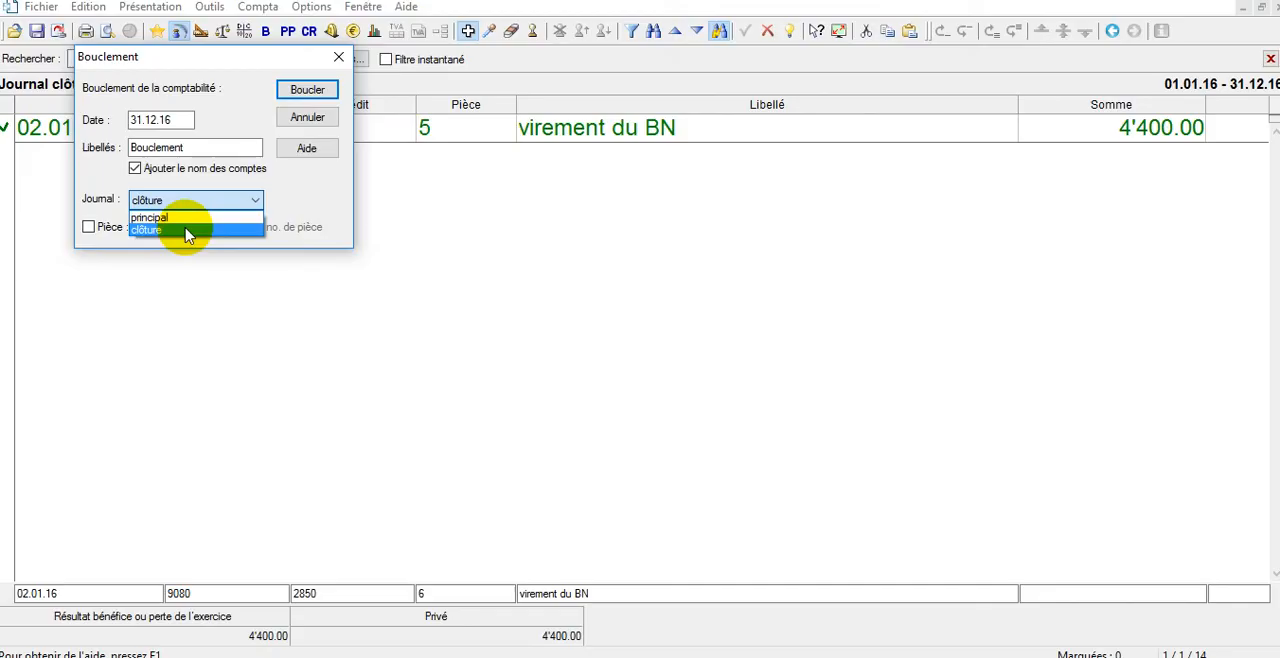
pyautogui.click(186, 231)
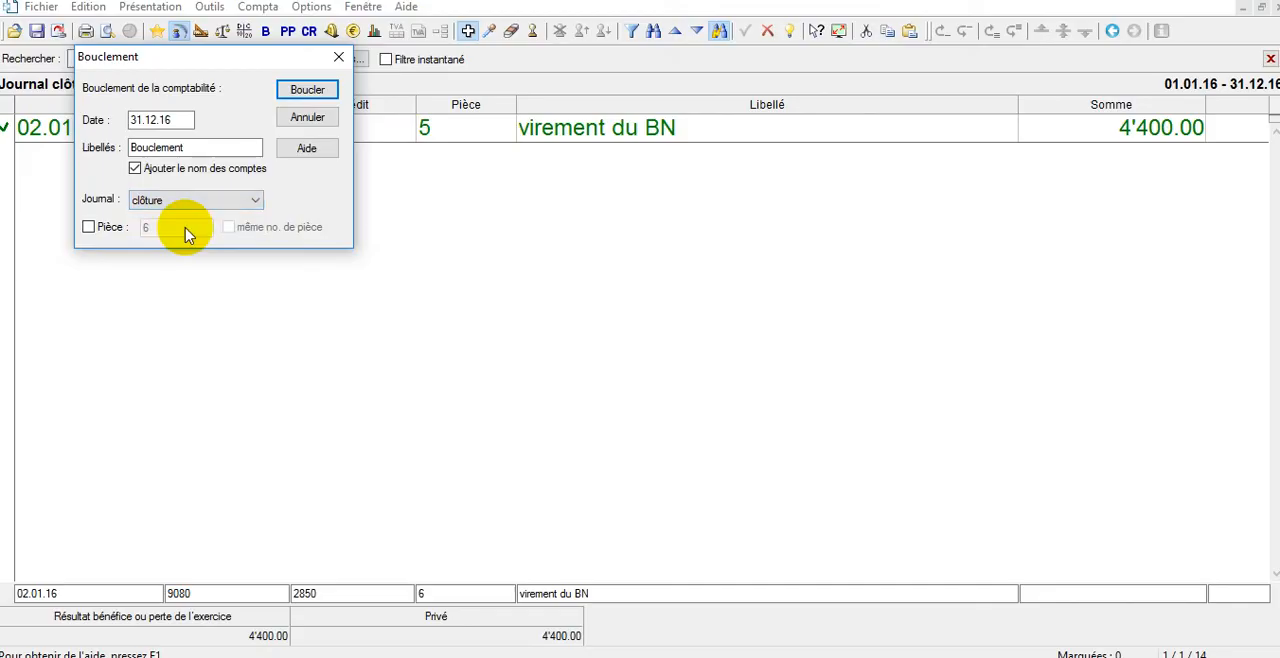
pyautogui.click(307, 90)
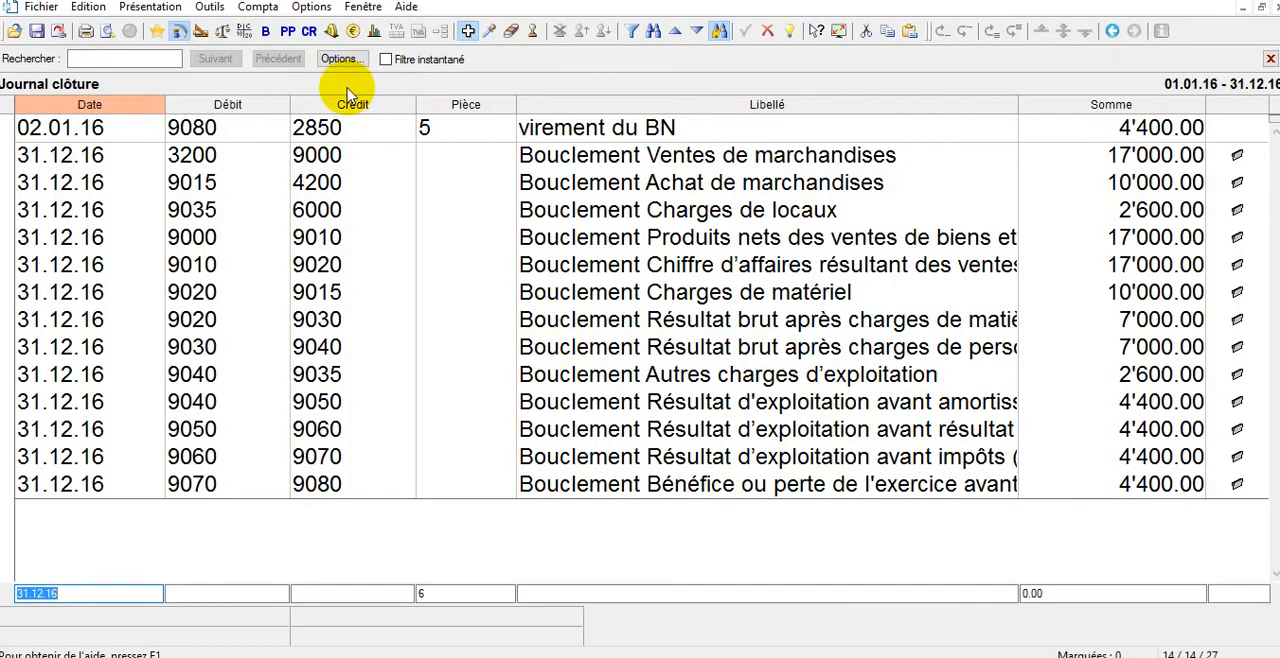
# Display the profit and loss statement after closing, and redisplay it with the "Affiche le PP avant bouclement" option enabled.
pyautogui.click(289, 32)
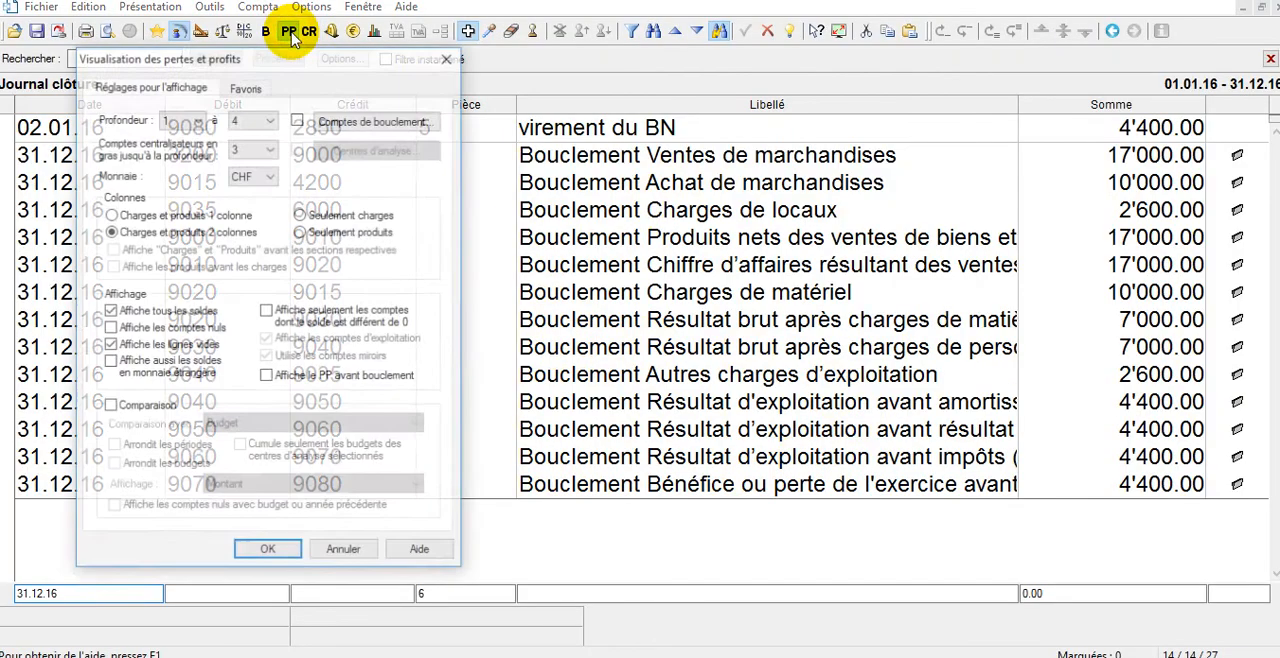
pyautogui.click(280, 553)
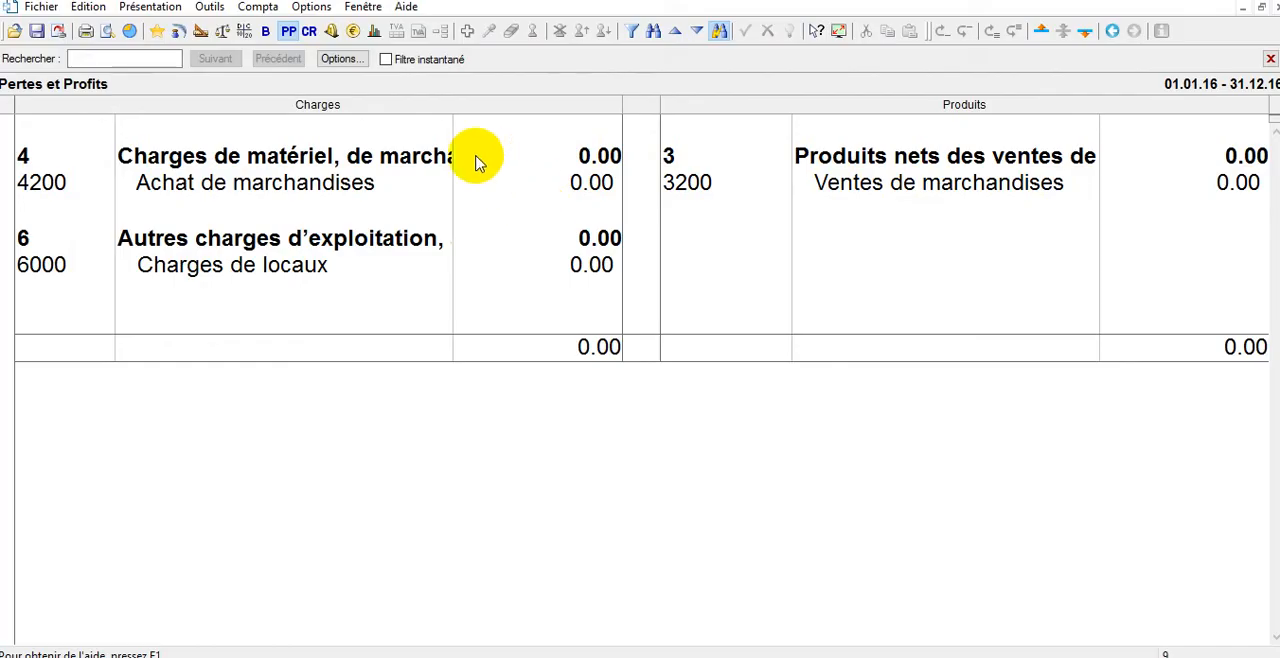
pyautogui.click(292, 36)
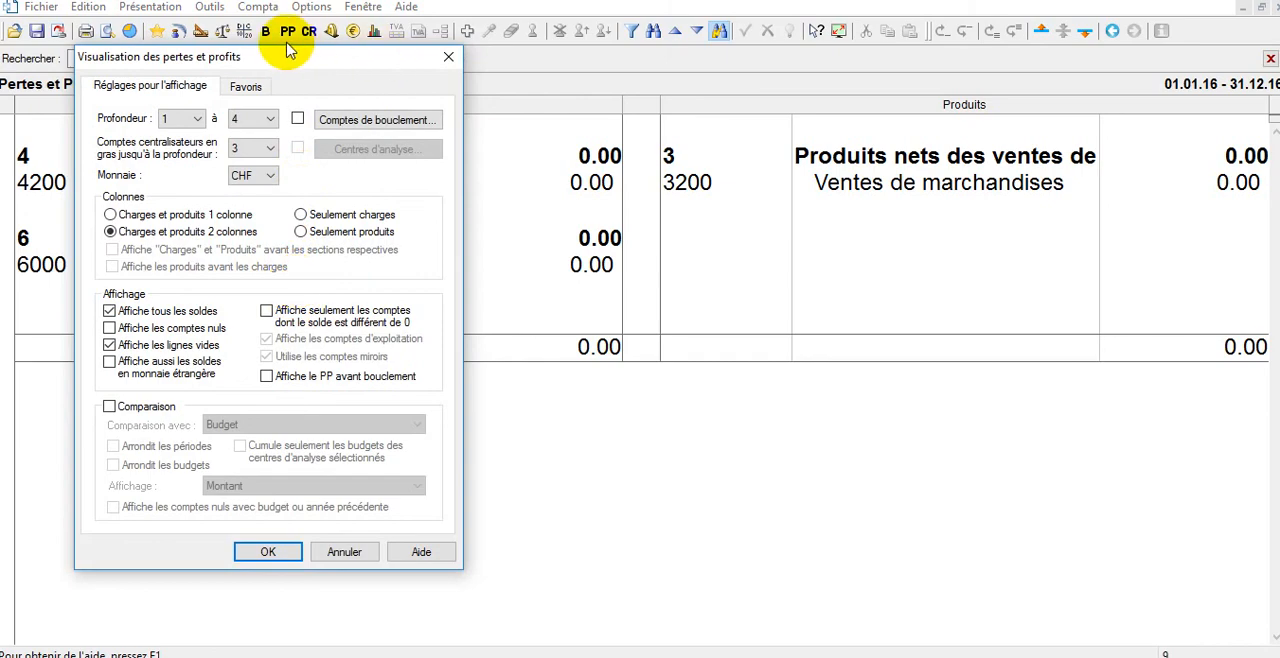
pyautogui.click(311, 380)
pyautogui.click(251, 557)
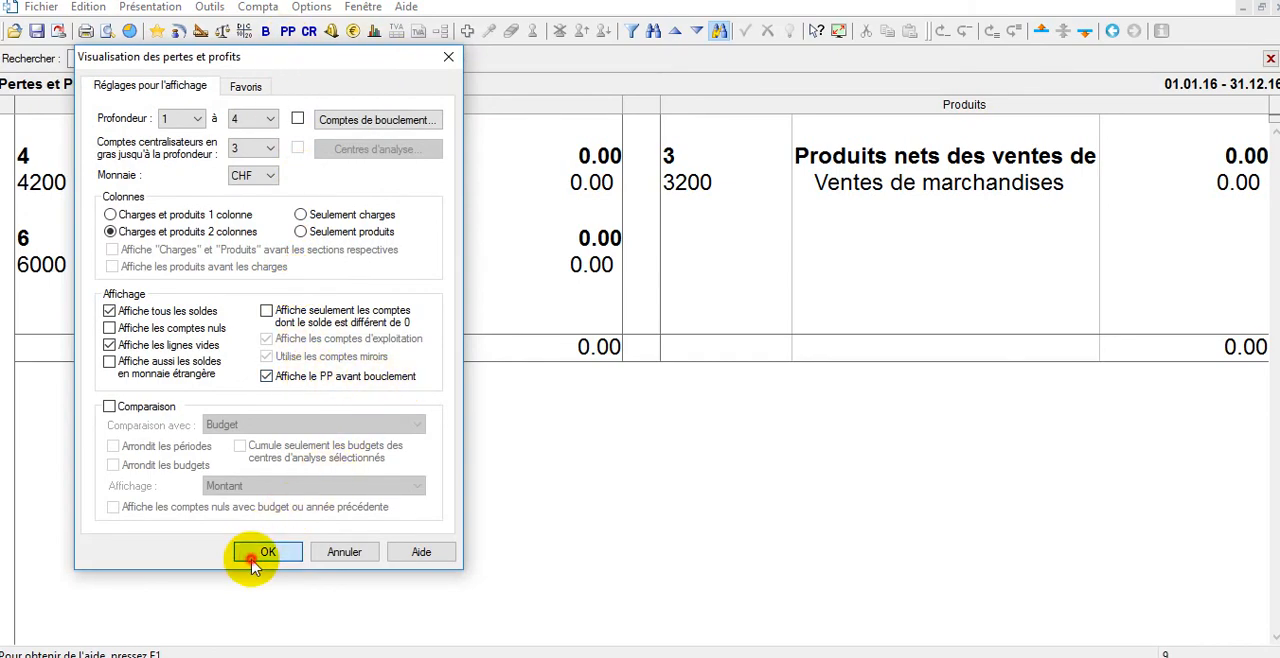